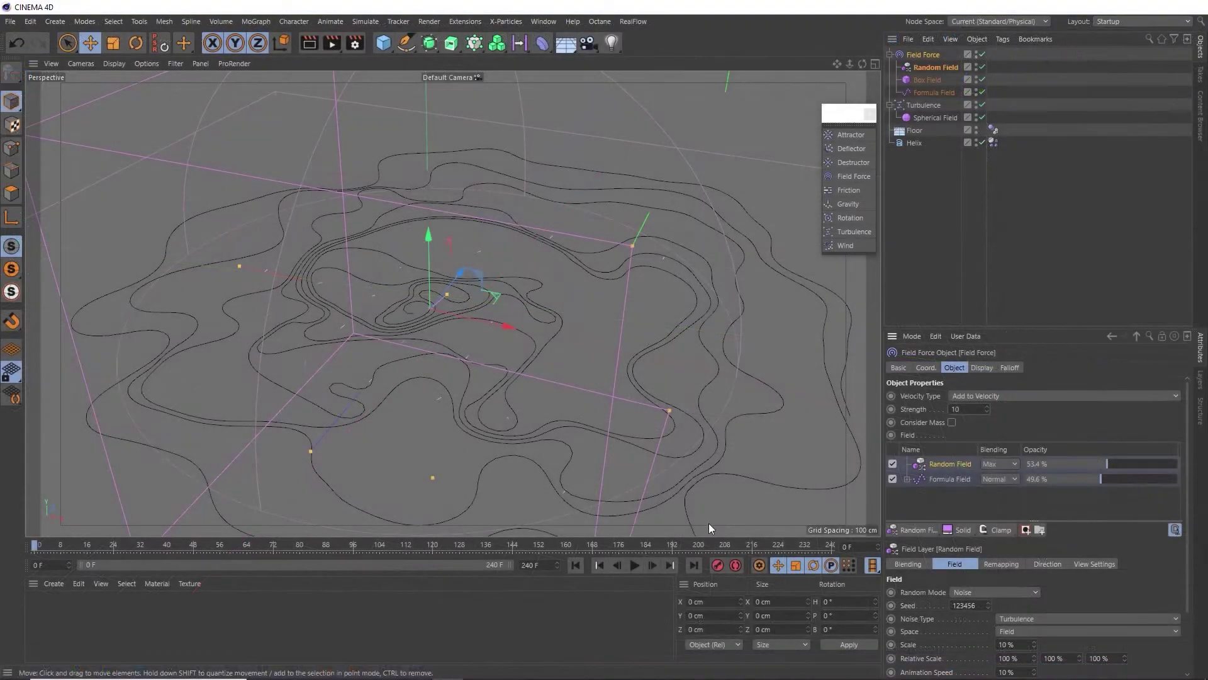
- Play the Cinema 4D contour spline animation and pause it at frame 81
click(634, 565)
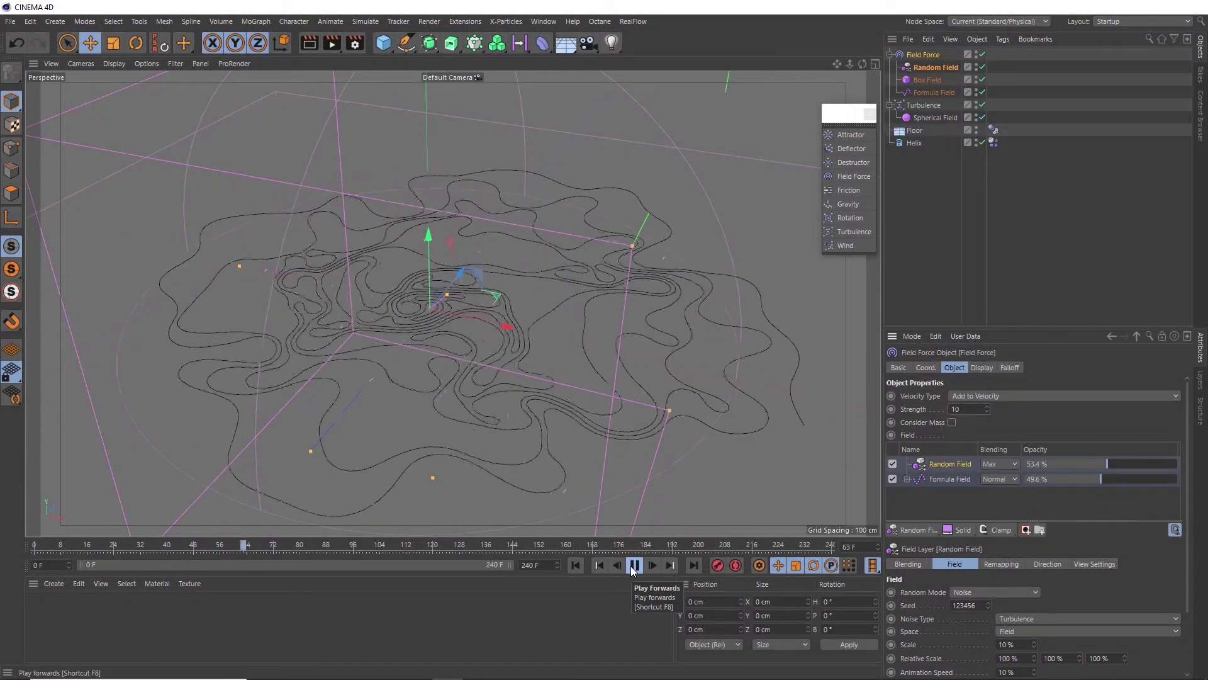
click(633, 565)
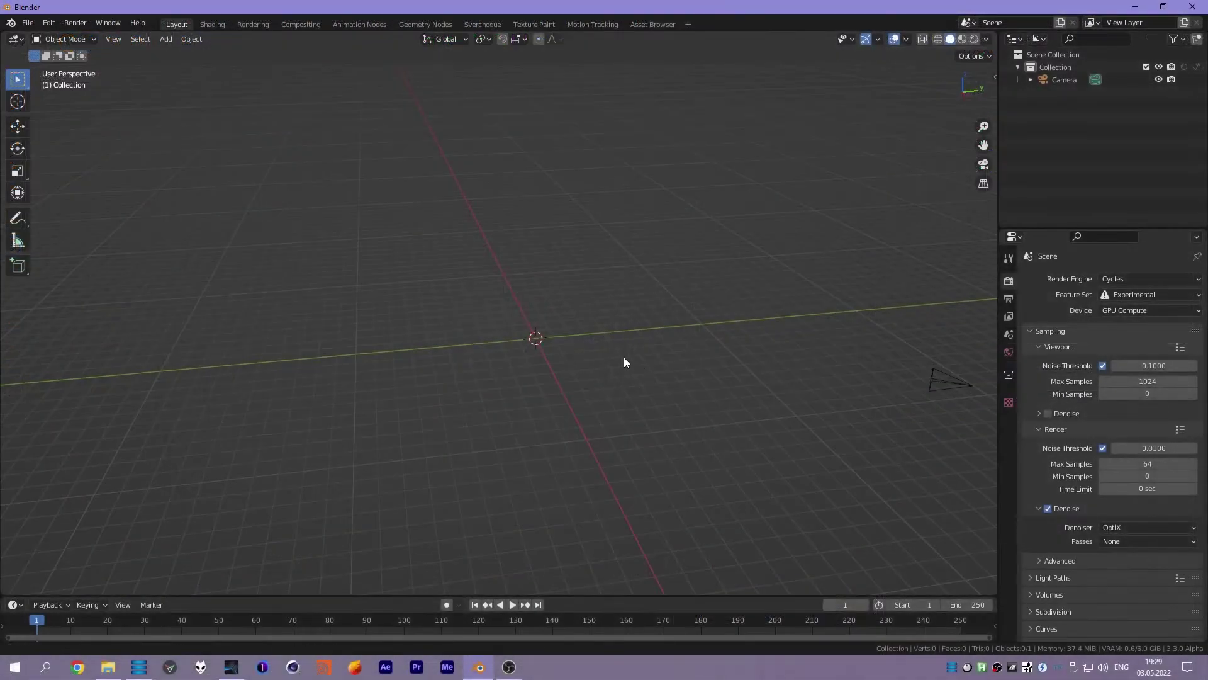
- Orbit around the scene to a flatter view of the new plane
mouse_move(494, 353)
middle_down()
mouse_move(550, 356)
mouse_move(499, 364)
mouse_move(462, 353)
mouse_move(587, 332)
mouse_move(566, 312)
middle_up()
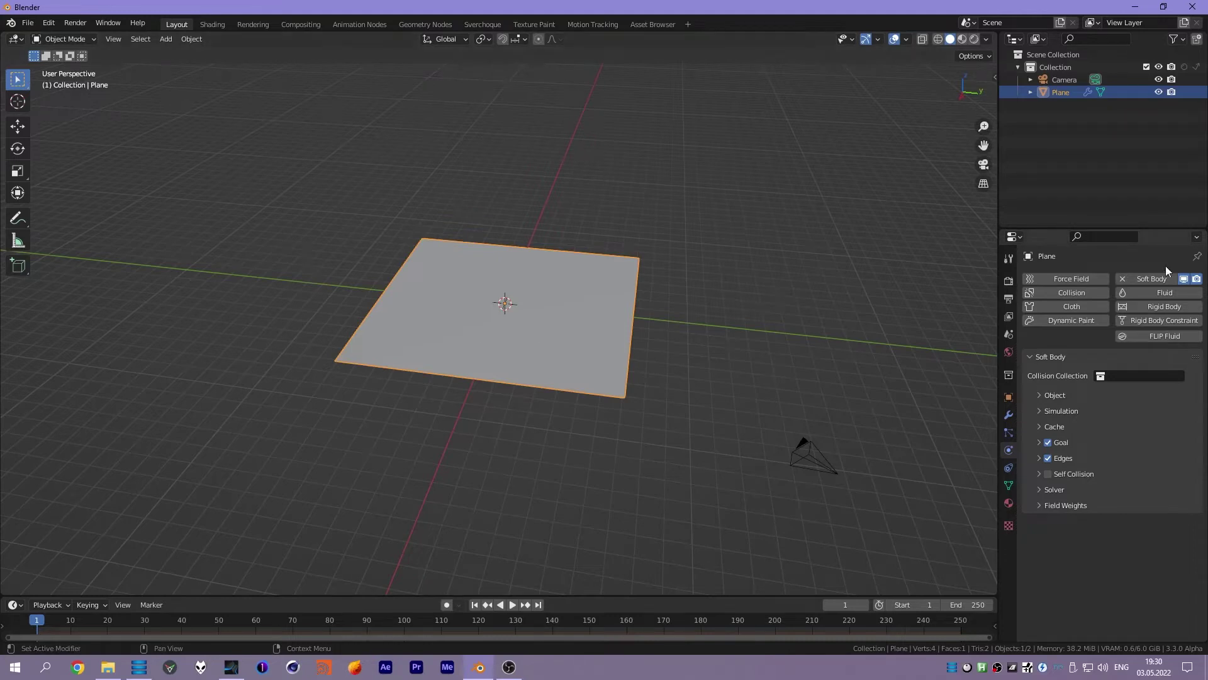
middle_drag(604, 366, 617, 321)
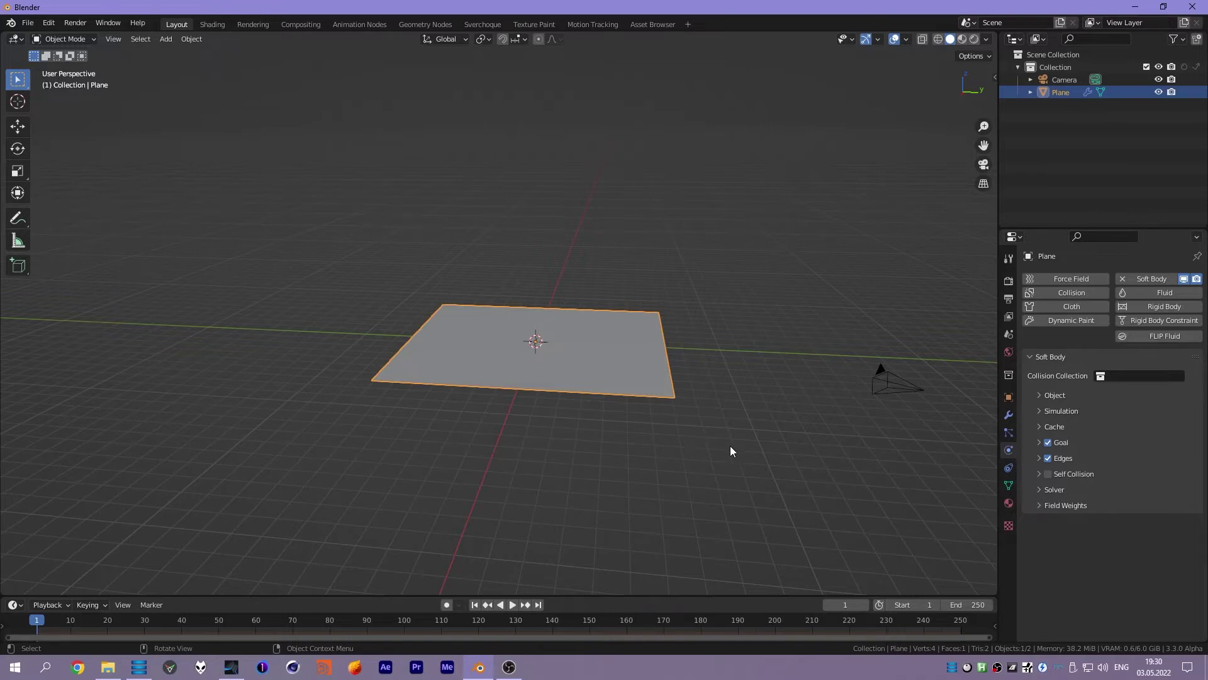
- Add a Subdivision modifier to the plane, then delete it again
click(1009, 416)
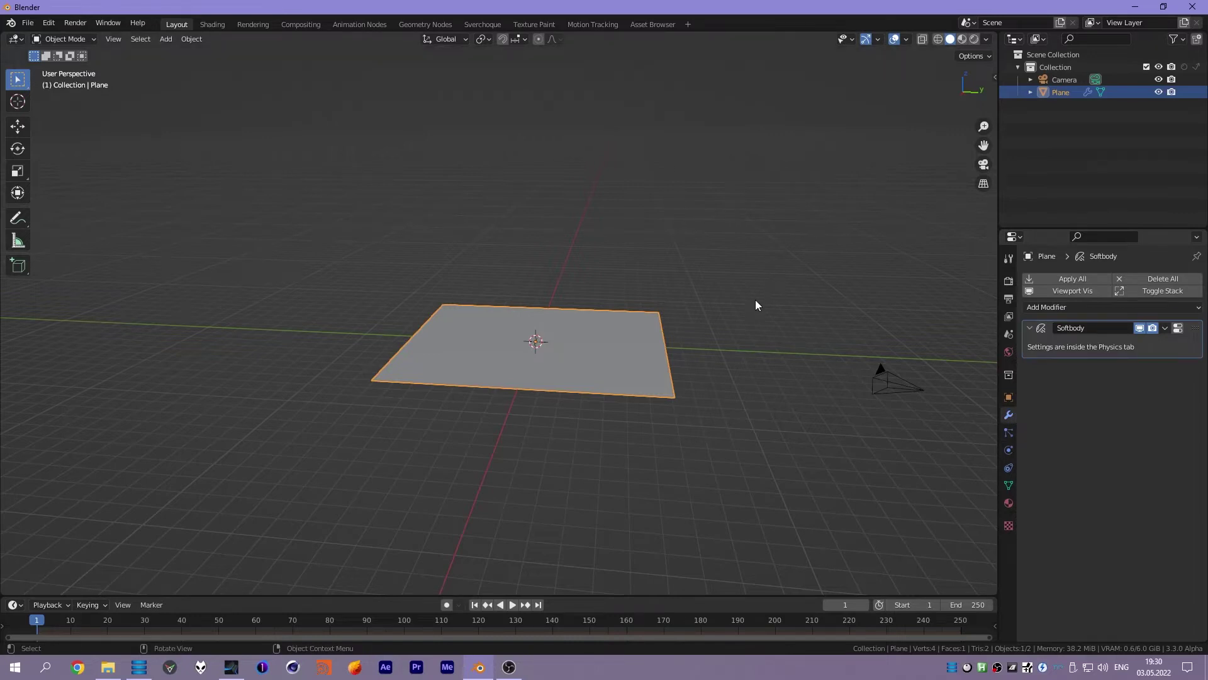
middle_drag(755, 300, 756, 313)
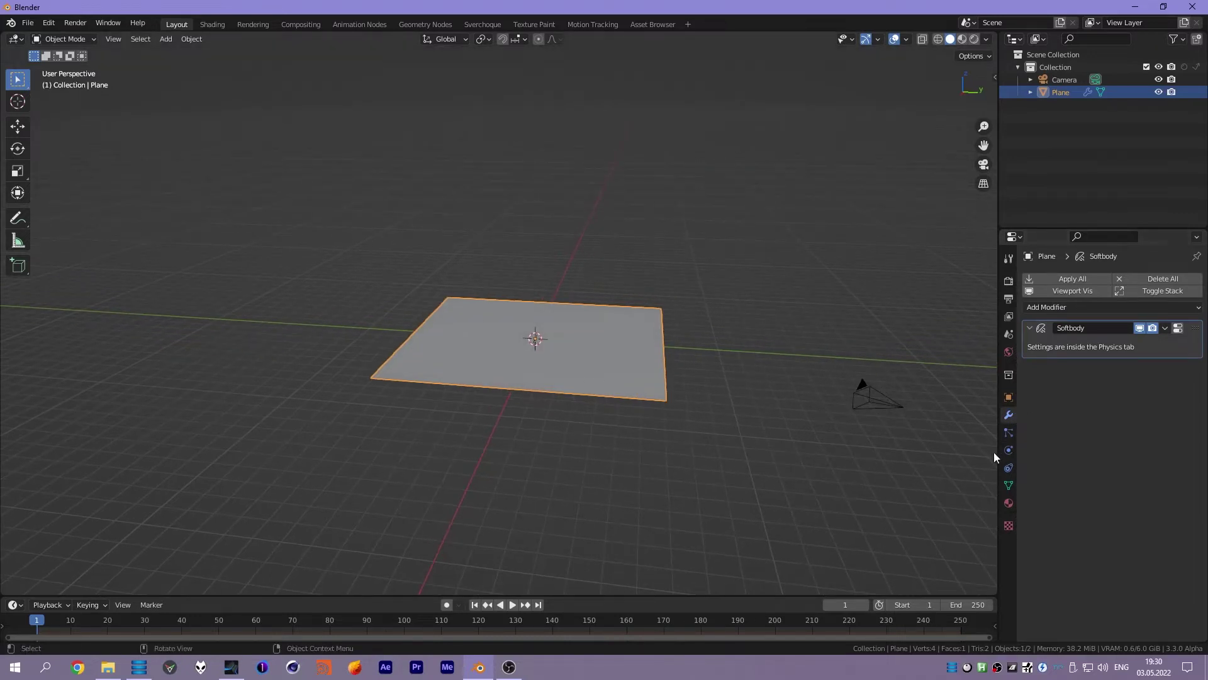
click(1064, 307)
click(976, 536)
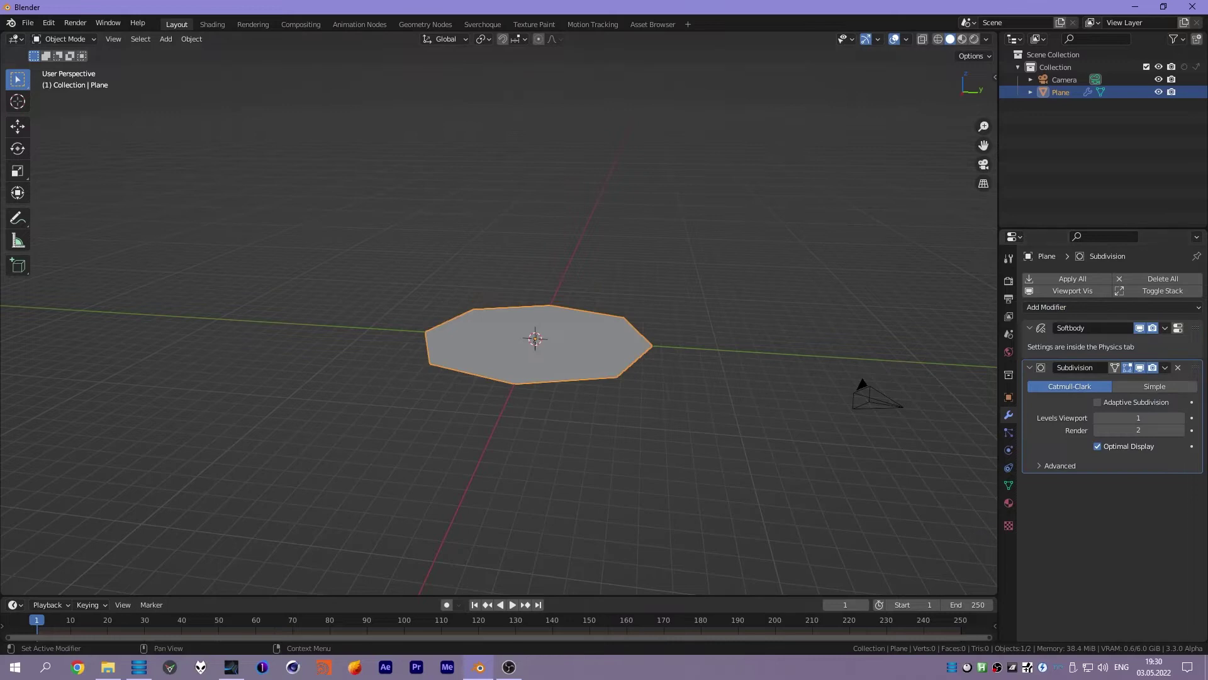
mouse_move(1197, 331)
mouse_down()
mouse_move(1195, 522)
mouse_move(1180, 526)
mouse_up()
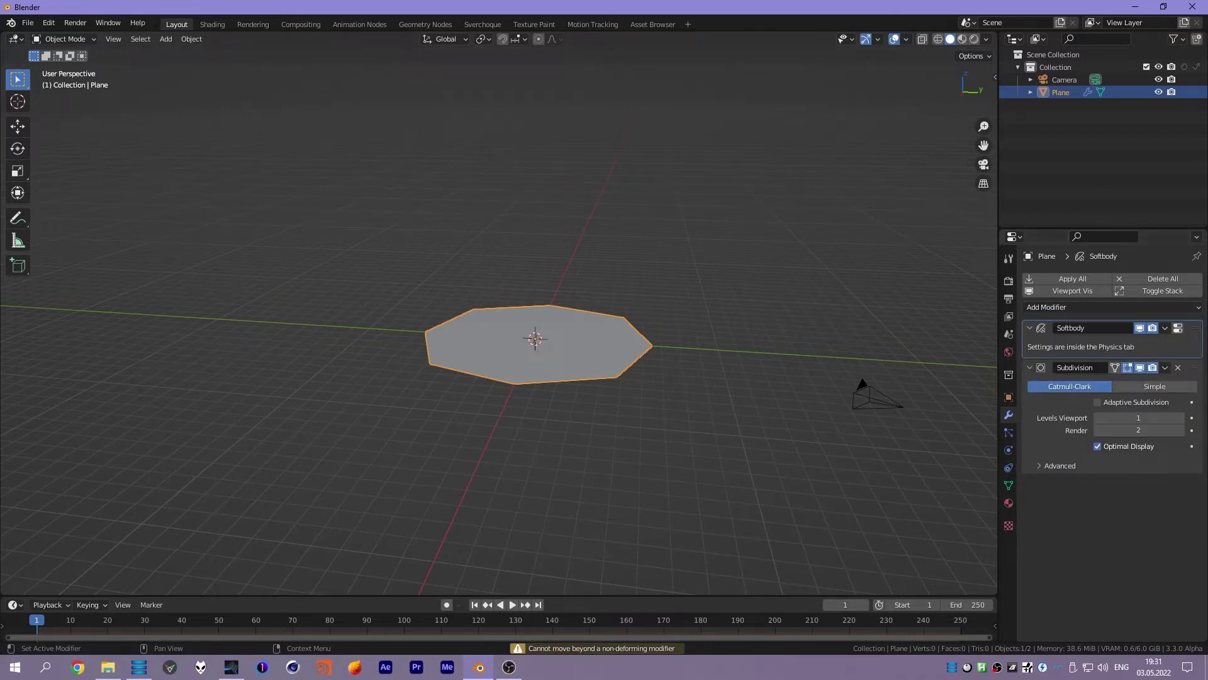
click(1178, 368)
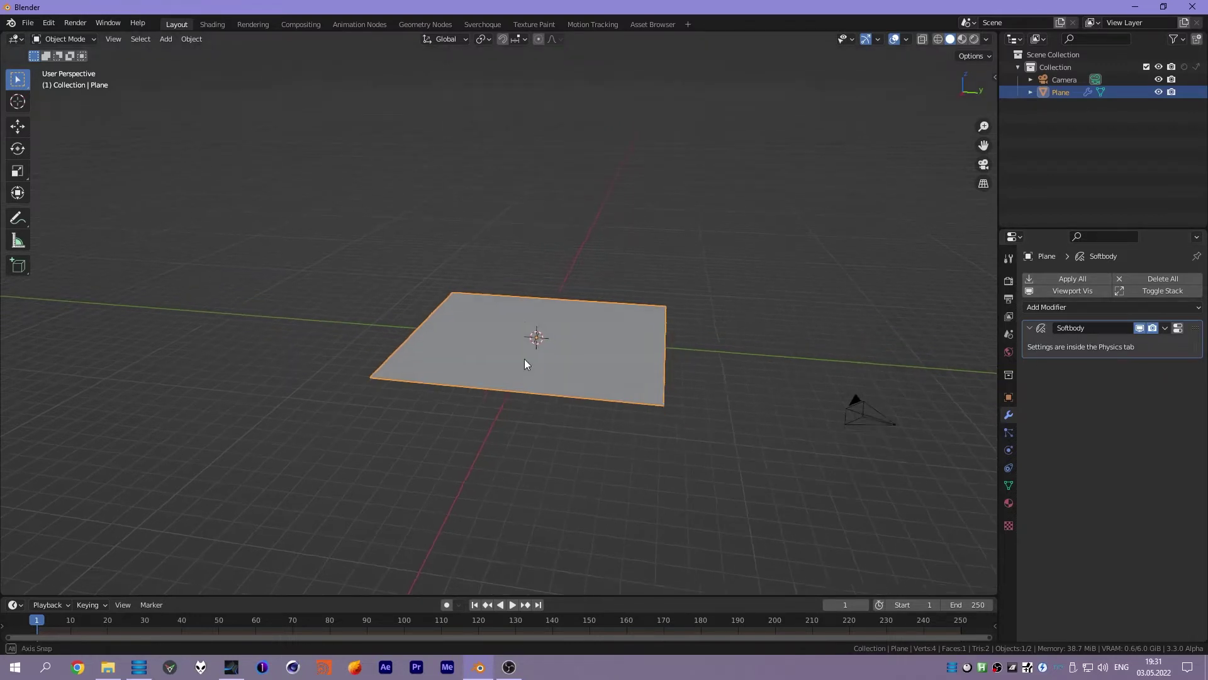
- Remove the Soft Body physics from the plane
scroll(528, 362, up, 1)
click(1009, 432)
click(1009, 467)
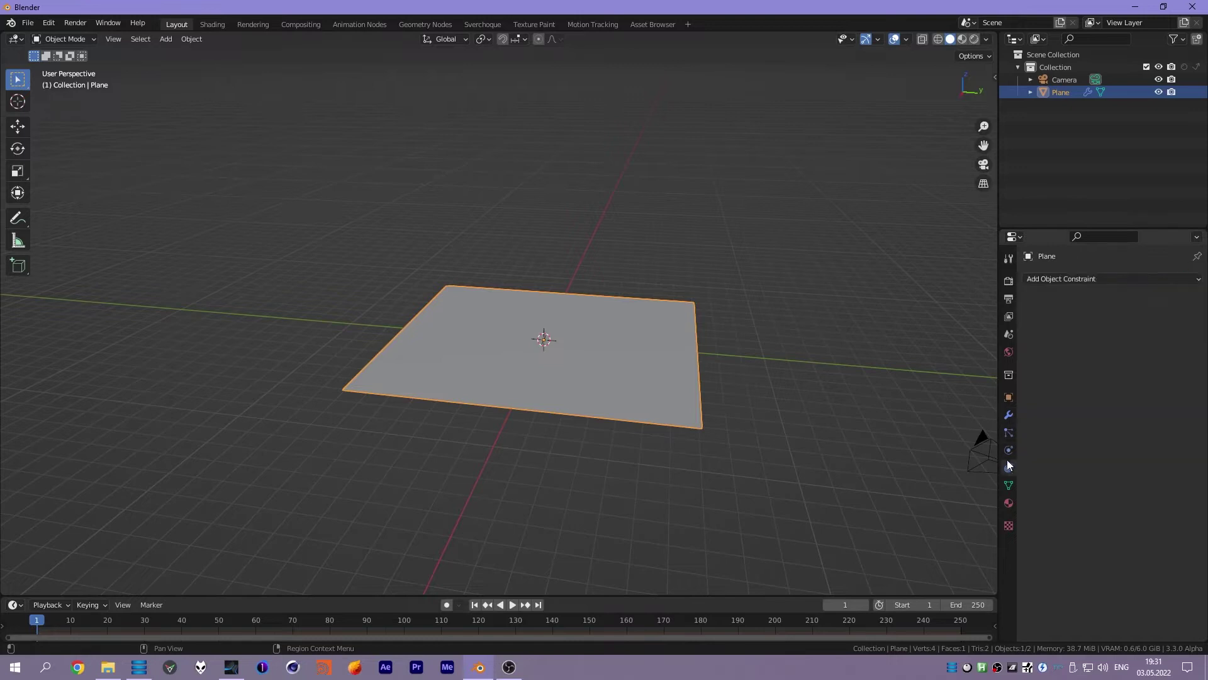
click(1009, 467)
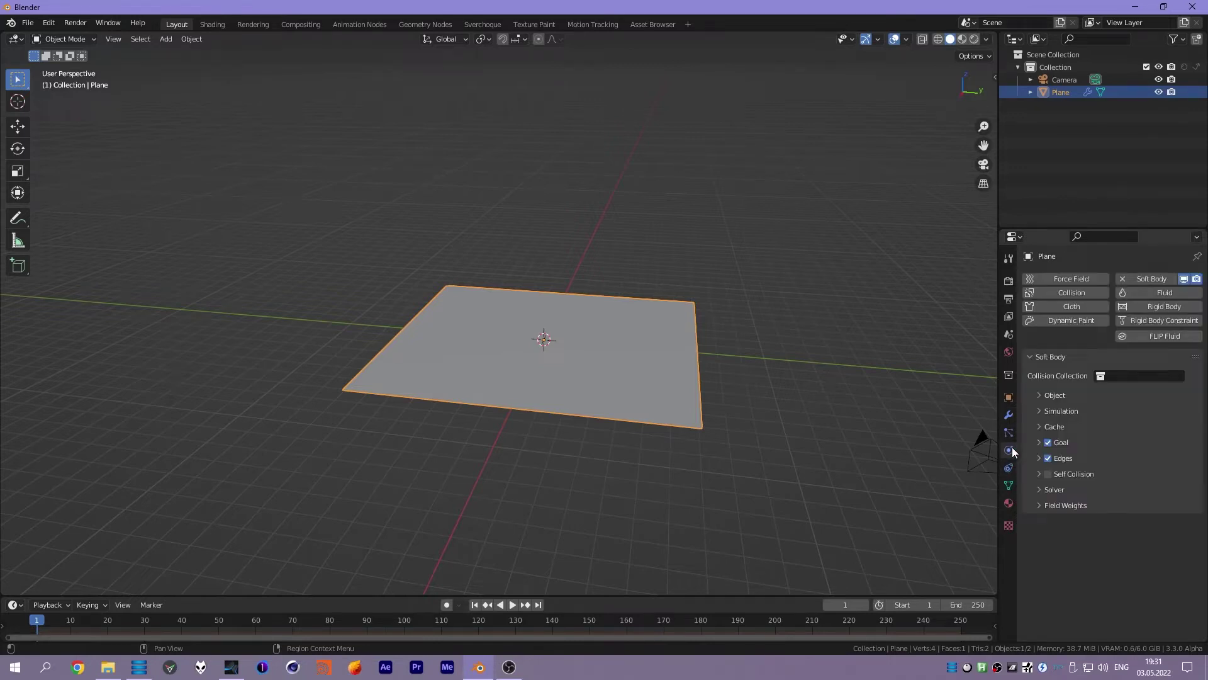
click(1010, 416)
click(1008, 450)
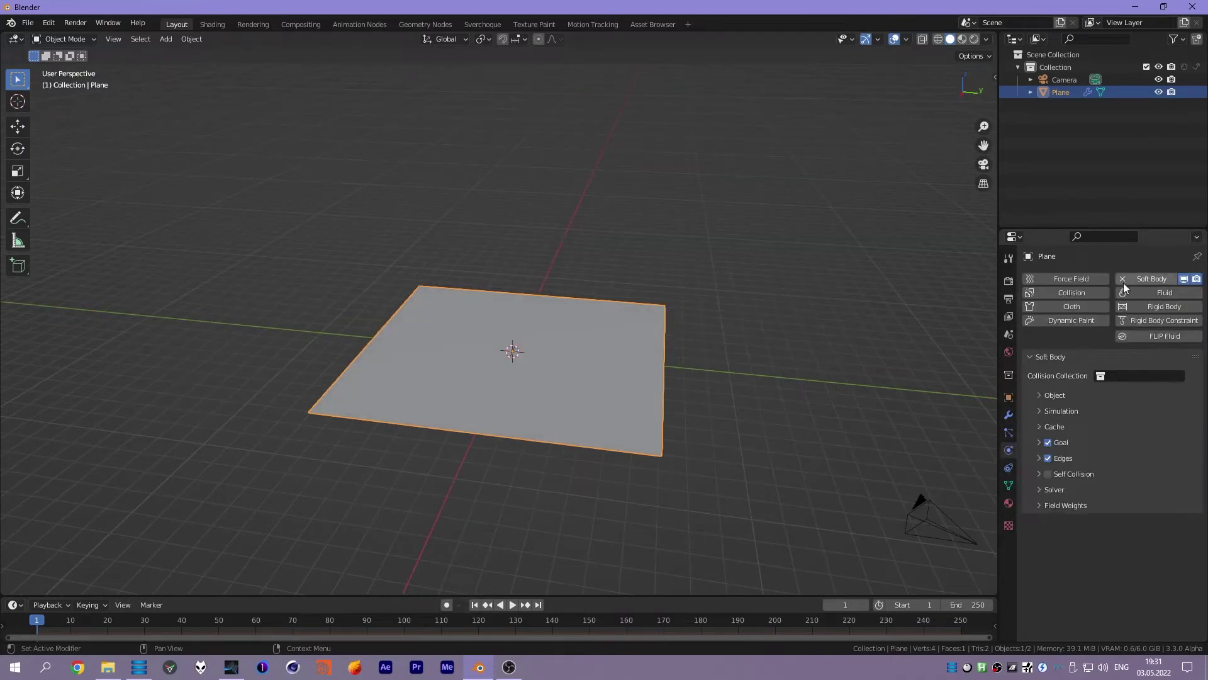
click(1164, 278)
- Scale the plane up and orbit to a wide, flat view of it
key(s)
click(625, 301)
mouse_move(632, 303)
middle_down()
mouse_move(583, 330)
mouse_move(597, 326)
mouse_move(617, 368)
mouse_move(576, 365)
mouse_move(576, 382)
middle_up()
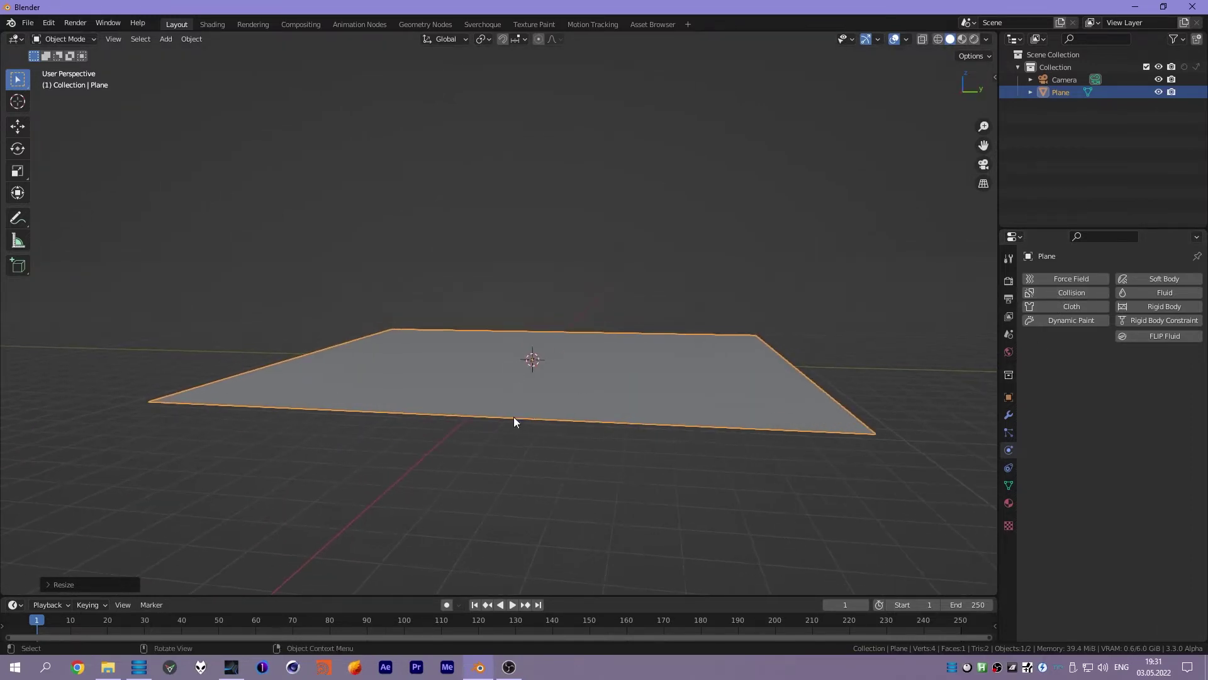
mouse_move(845, 373)
middle_down()
mouse_move(720, 409)
mouse_move(458, 419)
middle_up()
drag(390, 416, 496, 252)
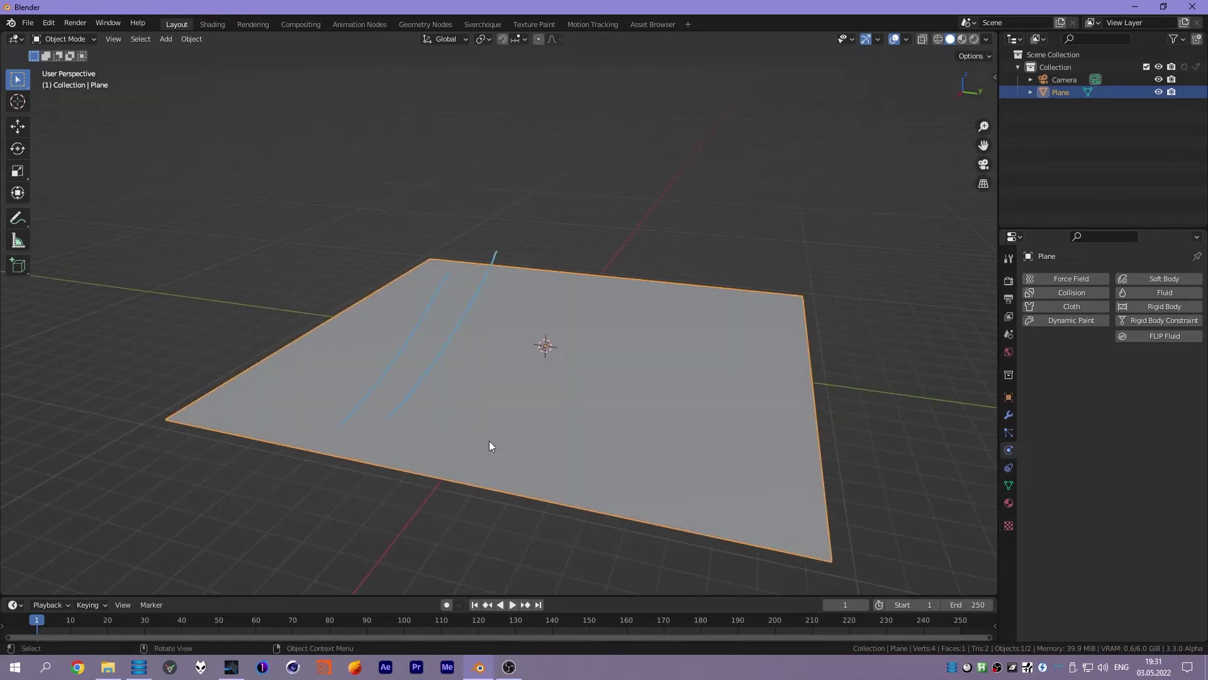
mouse_move(395, 392)
right_down()
mouse_move(444, 310)
mouse_move(570, 478)
right_up()
middle_drag(729, 332, 428, 401)
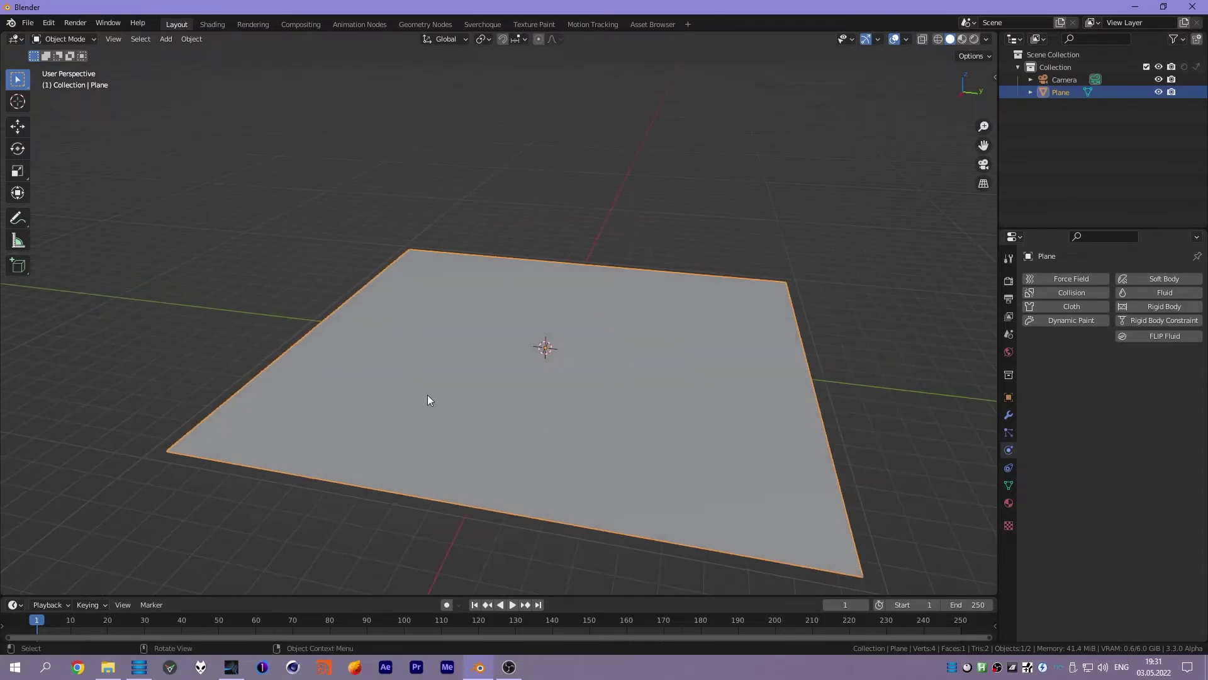
mouse_move(449, 497)
middle_down()
mouse_move(531, 447)
mouse_move(436, 436)
middle_up()
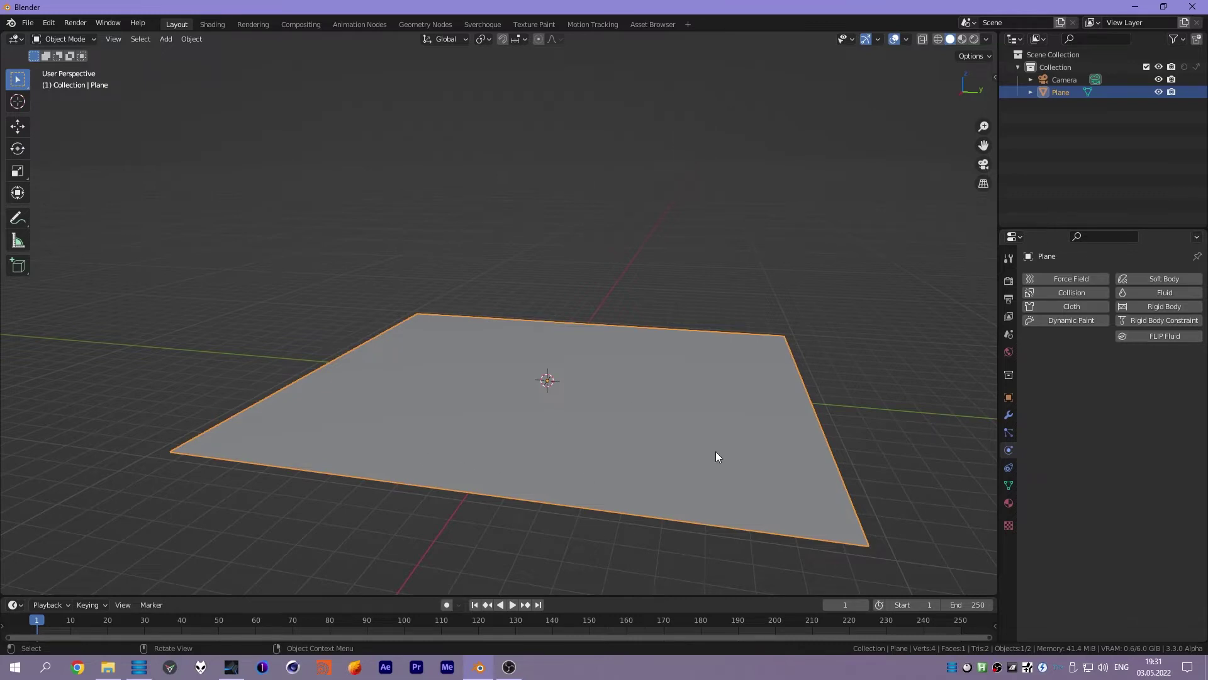
middle_drag(648, 473, 677, 377)
- Make the plane a collision object and duplicate it straight up into Edit Mode
click(1072, 292)
middle_drag(701, 308, 647, 275)
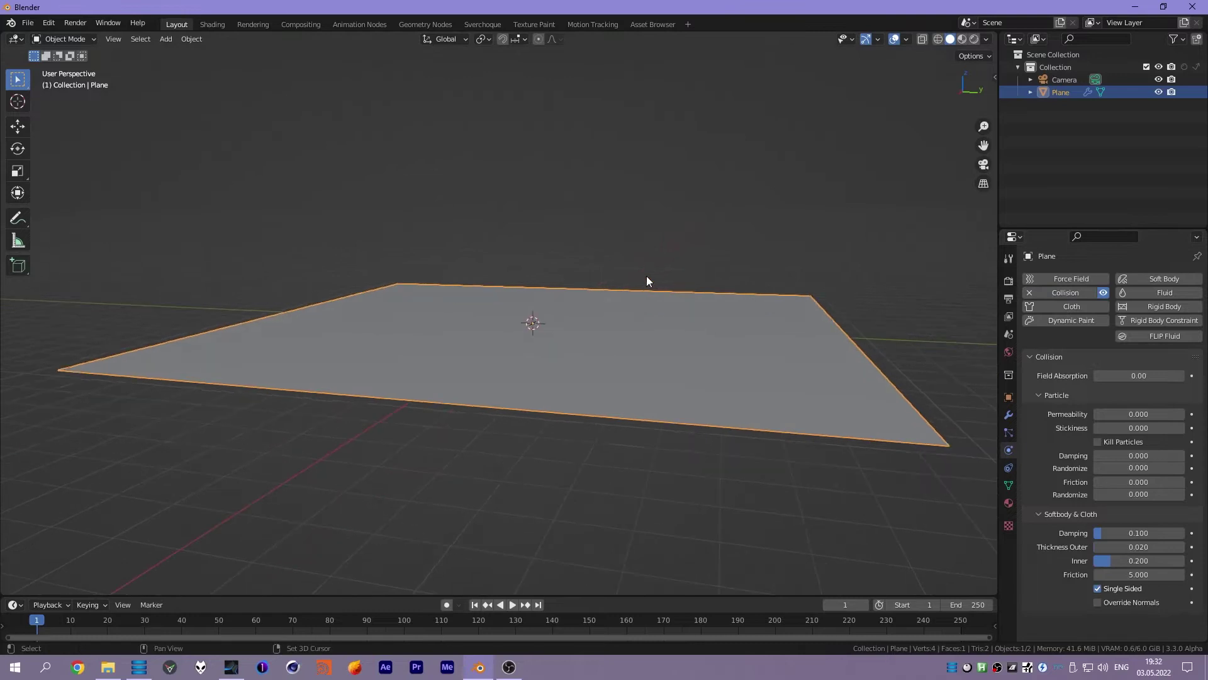
key(shift+d)
key(z)
click(646, 274)
key(Tab)
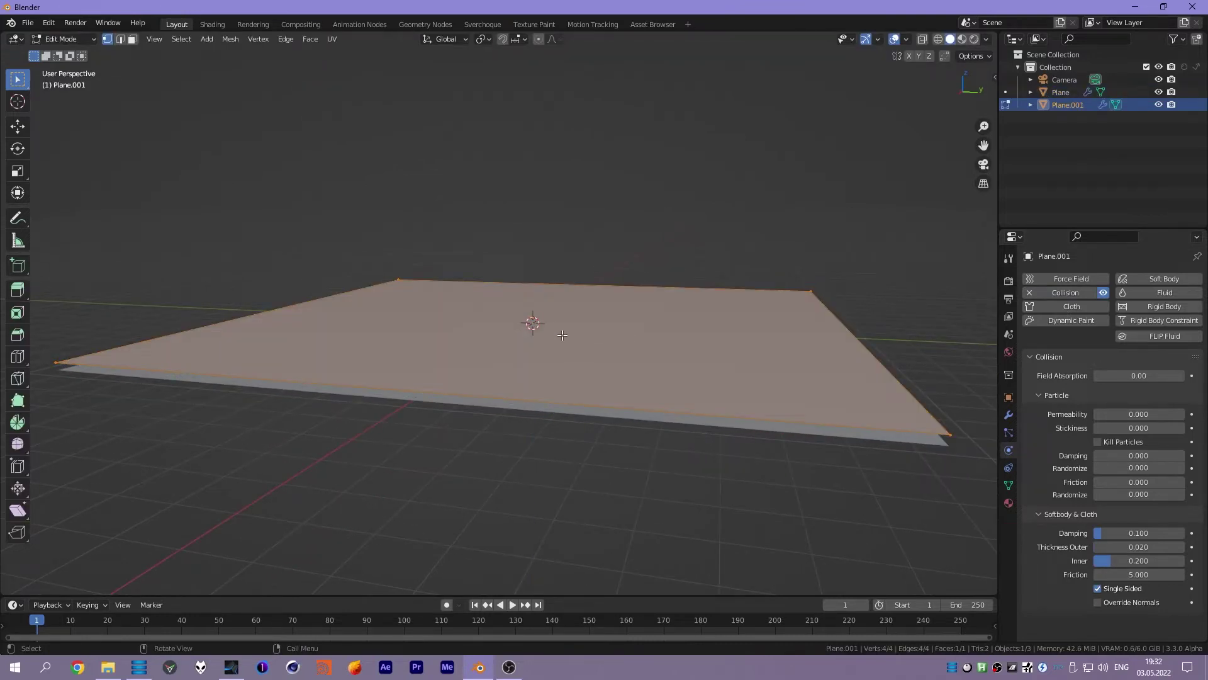
- Extrude the copy's face upward into a slab and return to Object Mode
key(e)
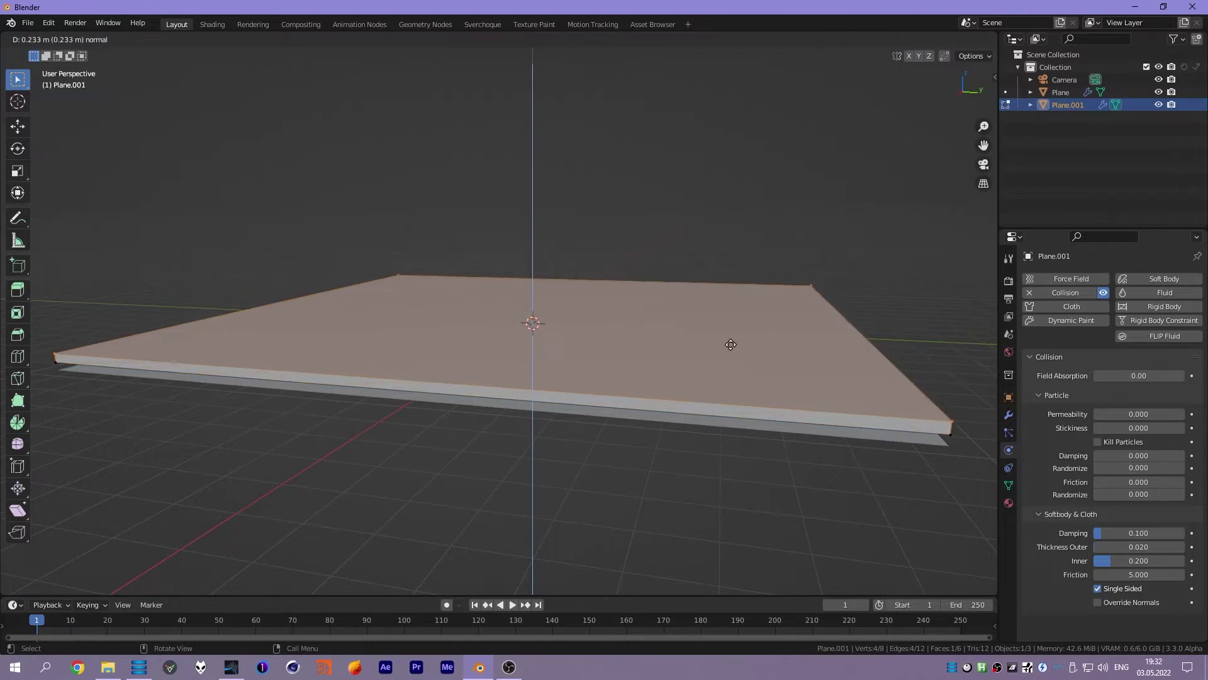
click(731, 345)
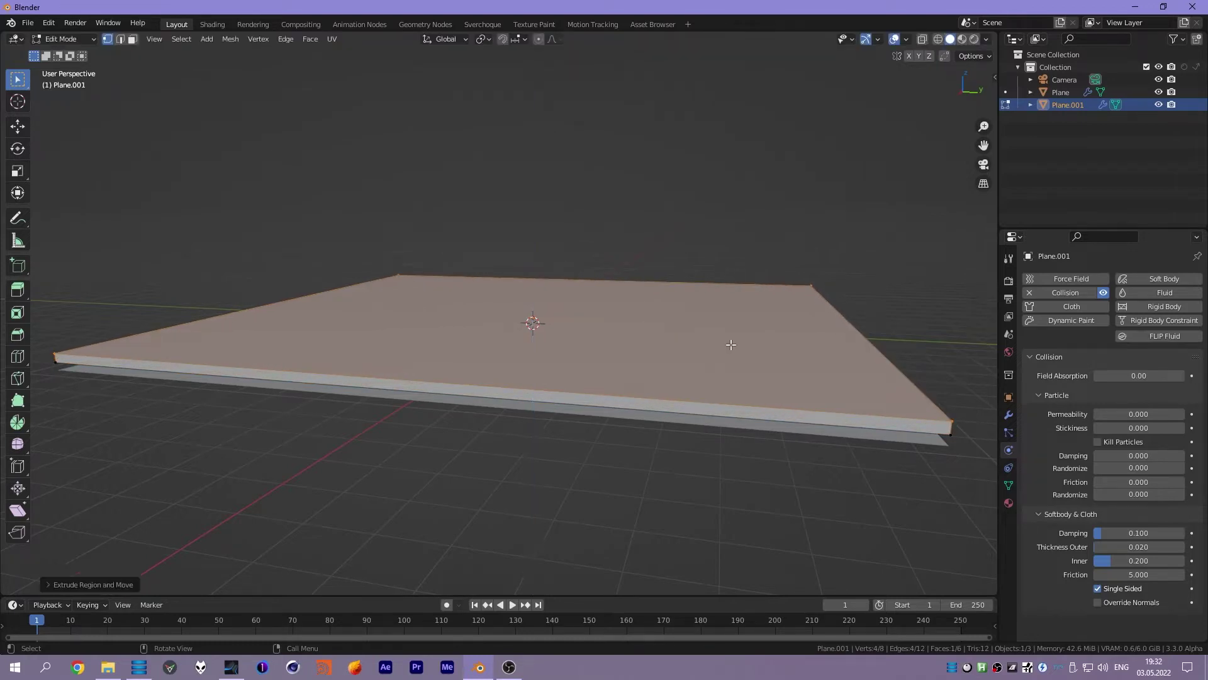
middle_drag(731, 344, 409, 373)
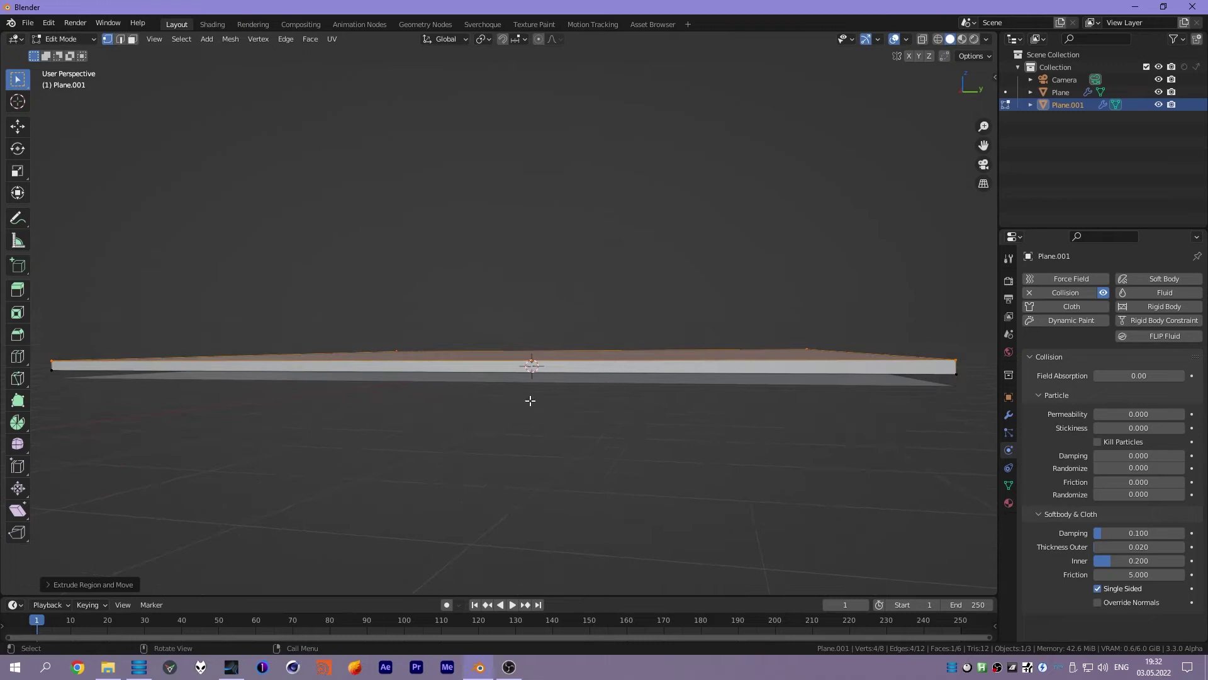
key(Tab)
mouse_move(652, 409)
middle_down()
mouse_move(617, 366)
mouse_move(565, 352)
middle_up()
- Set the slab's viewport Display As option to Bounds
click(1008, 397)
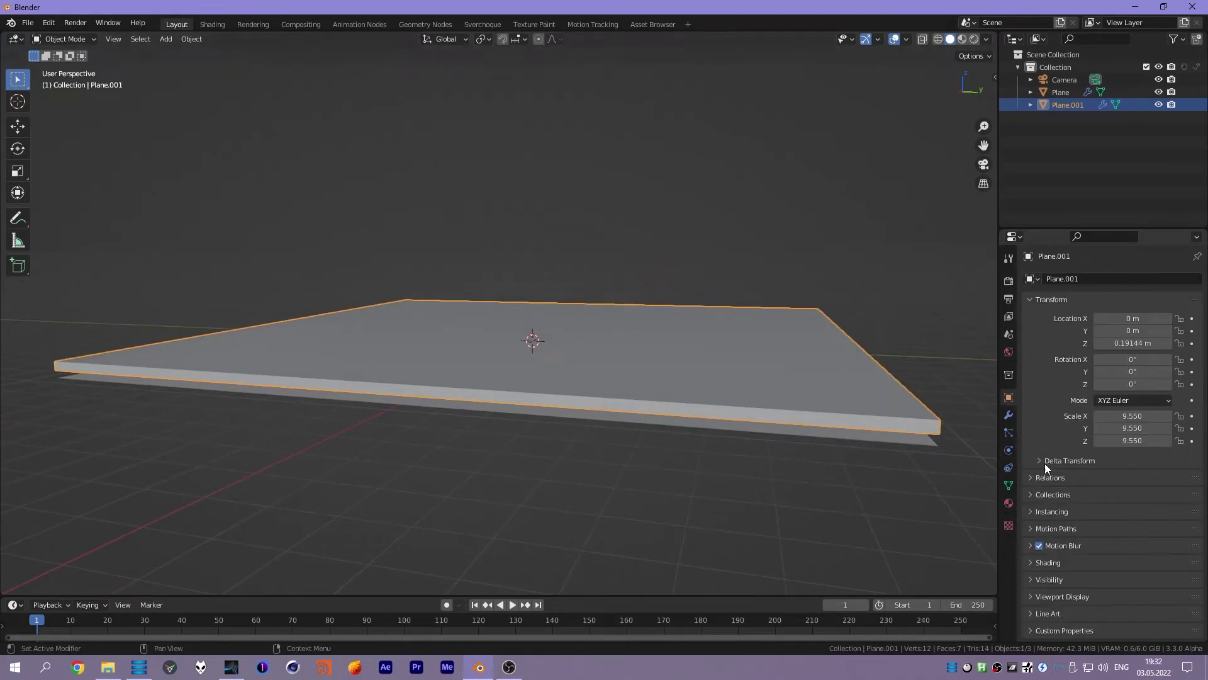
click(1029, 598)
click(1107, 580)
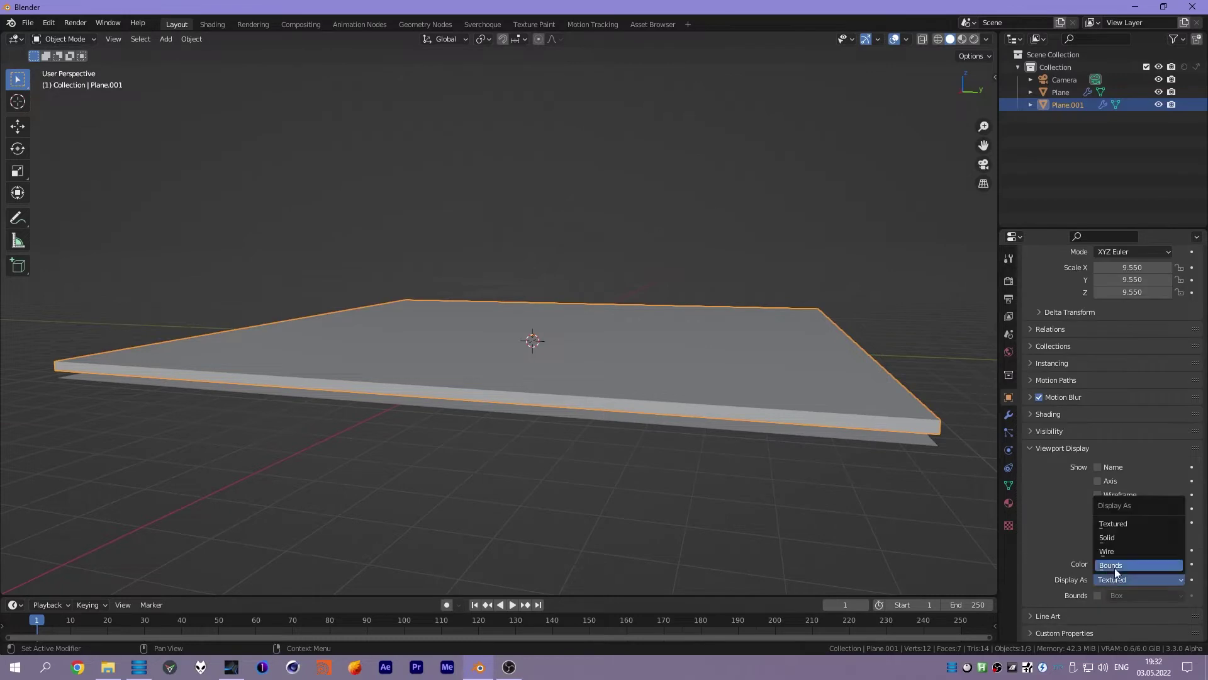
middle_drag(715, 401, 1002, 492)
click(1009, 450)
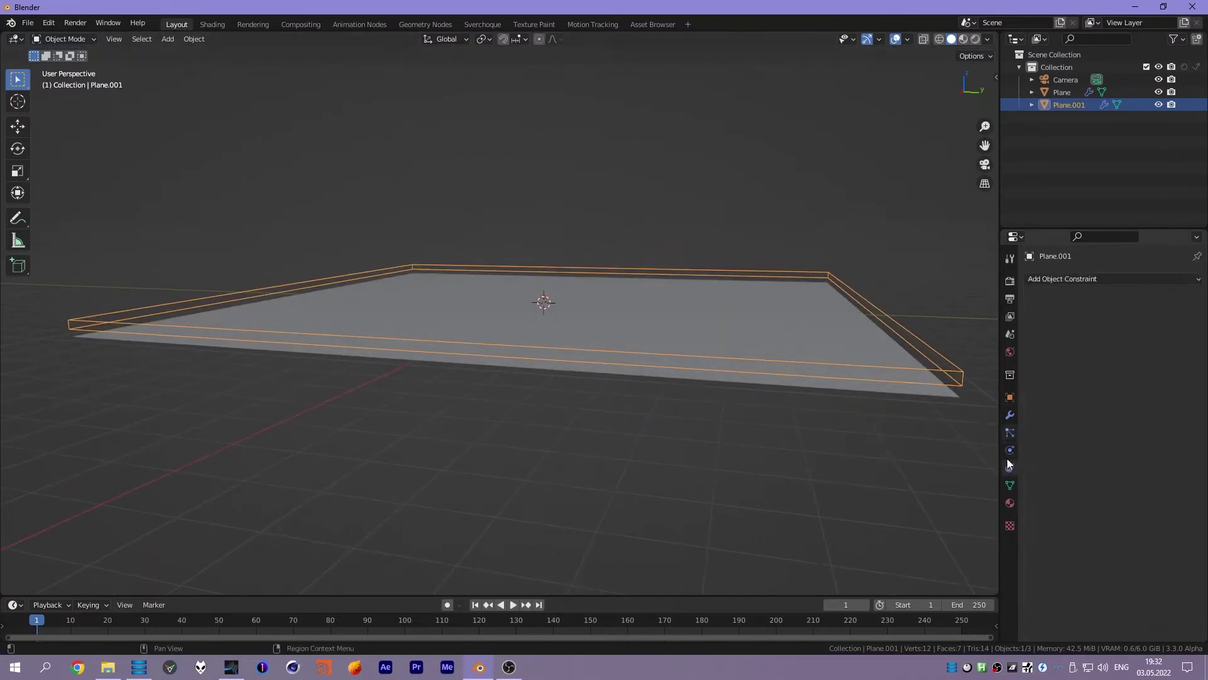
middle_drag(541, 369, 553, 350)
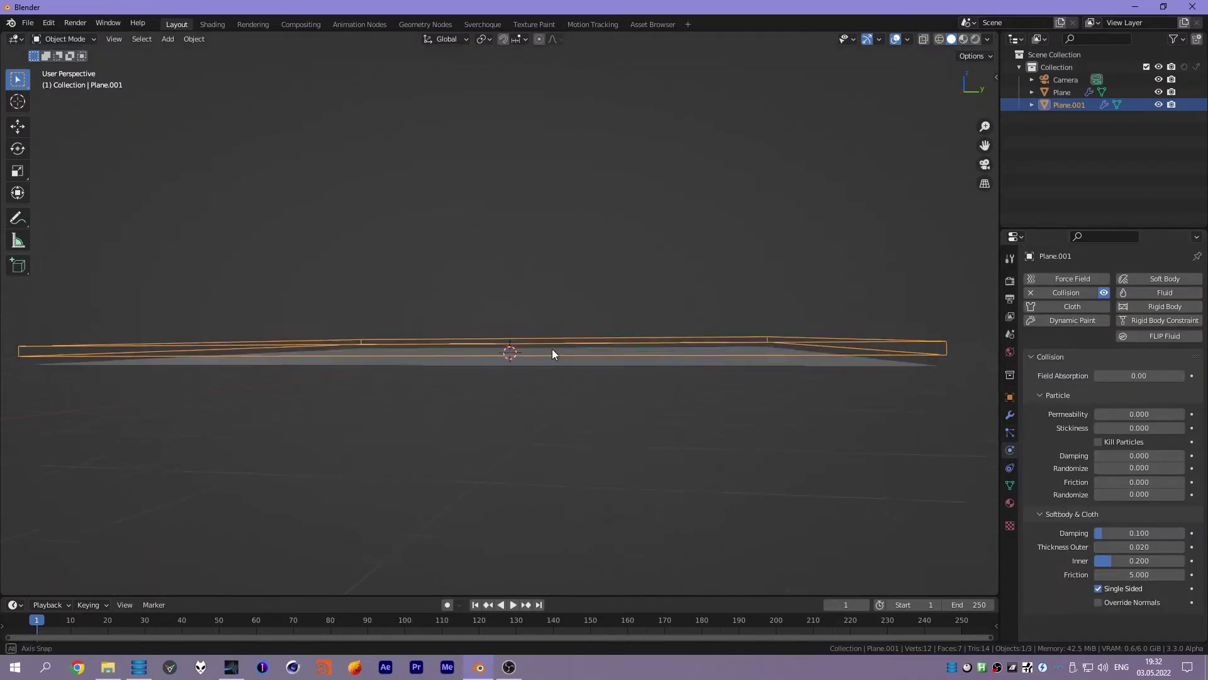
- Split the viewport and show a right-side orthographic view (Numpad 3) beside the perspective
drag(984, 35, 555, 157)
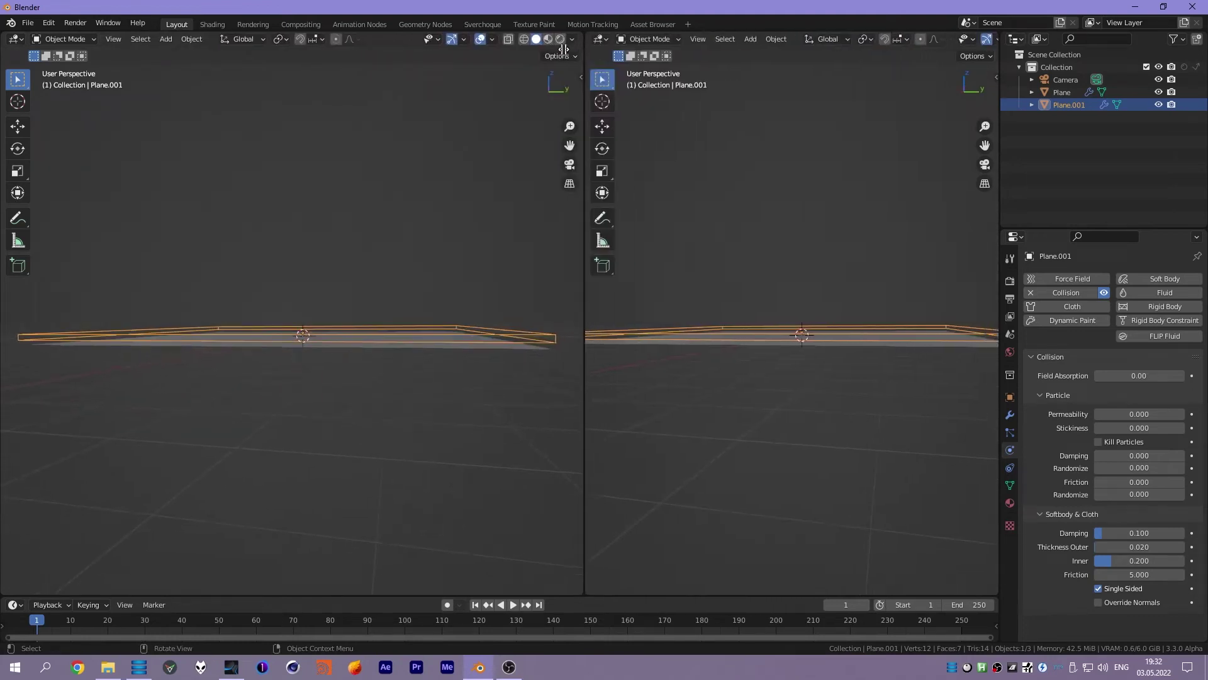
key(KP_3)
scroll(700, 288, down, 2)
shift+middle_drag(715, 285, 761, 303)
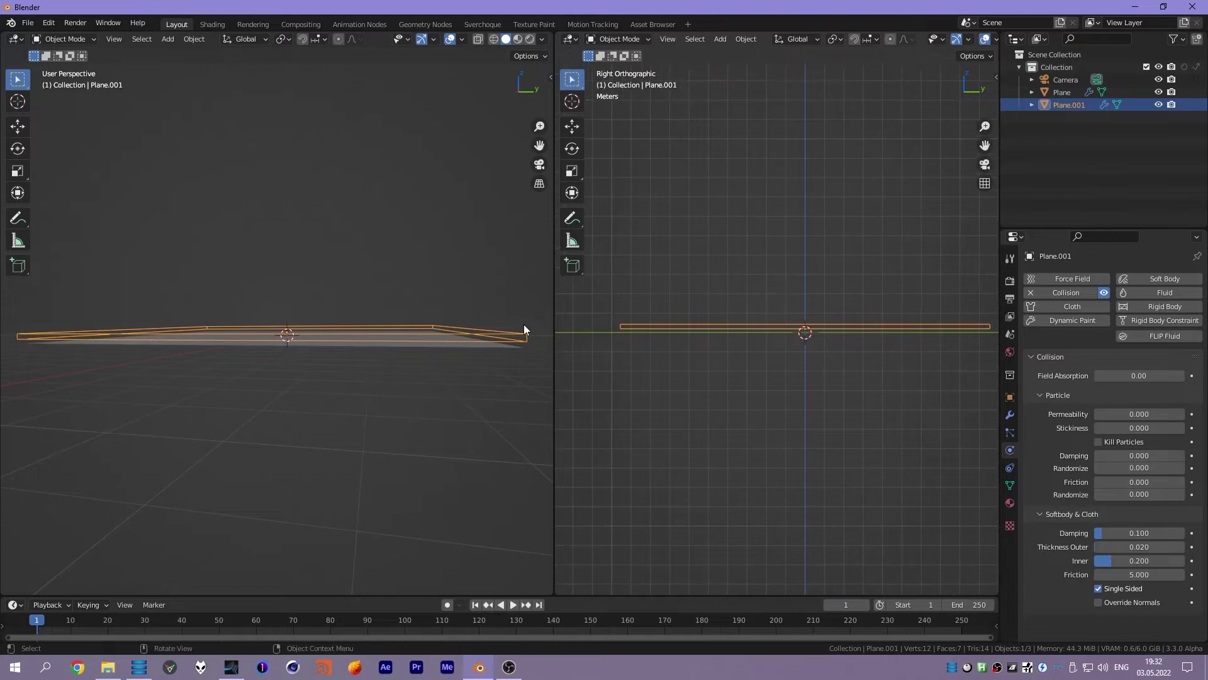
drag(554, 327, 621, 327)
mouse_move(441, 352)
middle_down()
mouse_move(391, 394)
mouse_move(363, 335)
middle_up()
key(shift+a)
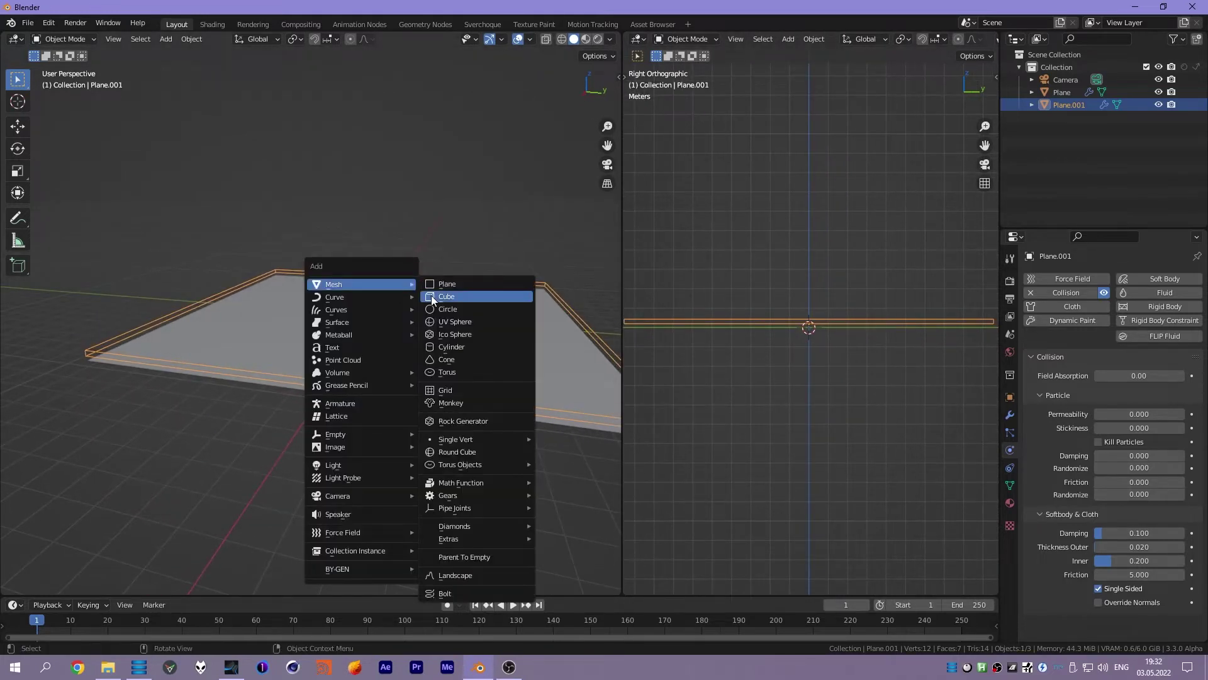
- Add a cube, give it a new Geometry Nodes tree, and delete the Group Input node
click(433, 294)
click(424, 25)
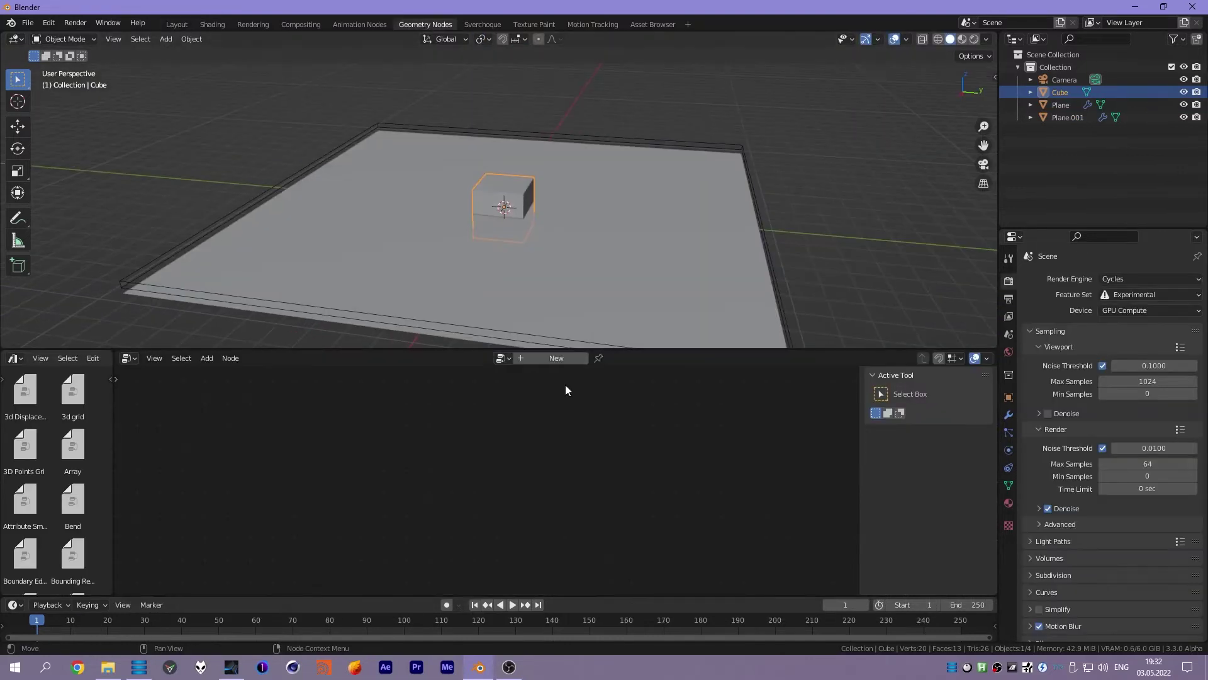
click(563, 355)
scroll(545, 462, up, 3)
click(545, 462)
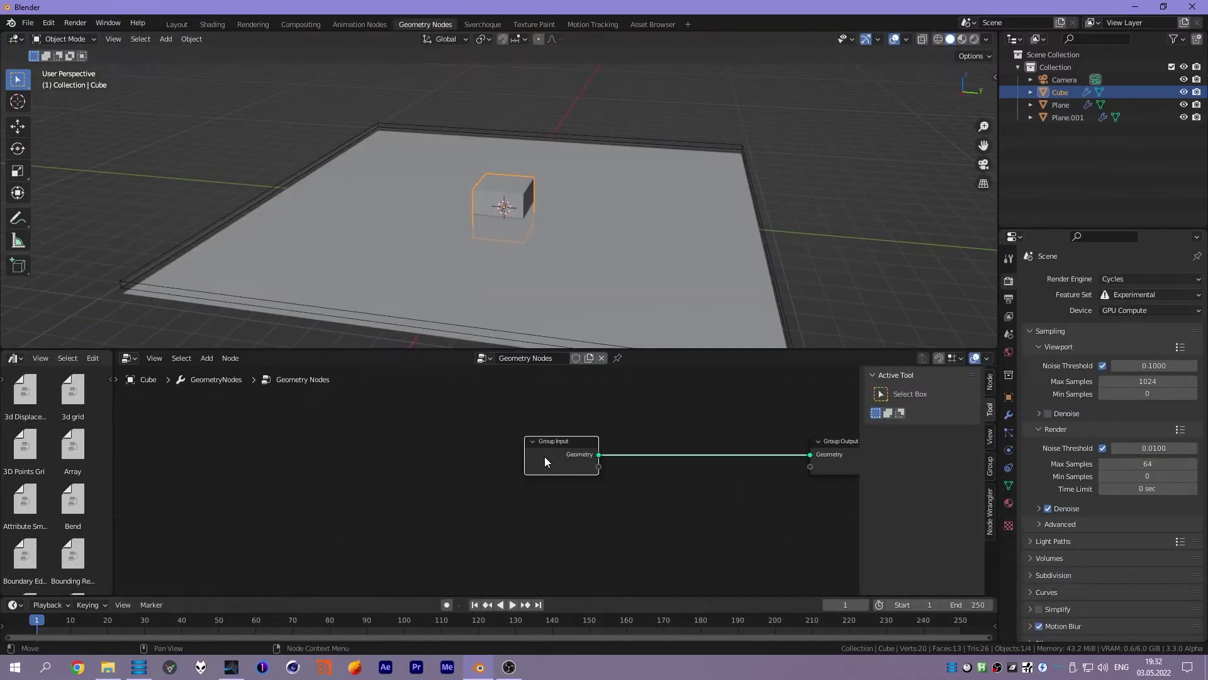
key(x)
drag(846, 457, 753, 458)
middle_drag(534, 443, 554, 443)
- Add a Mesh Line node in End Points mode and connect it to Group Output
key(shift+a)
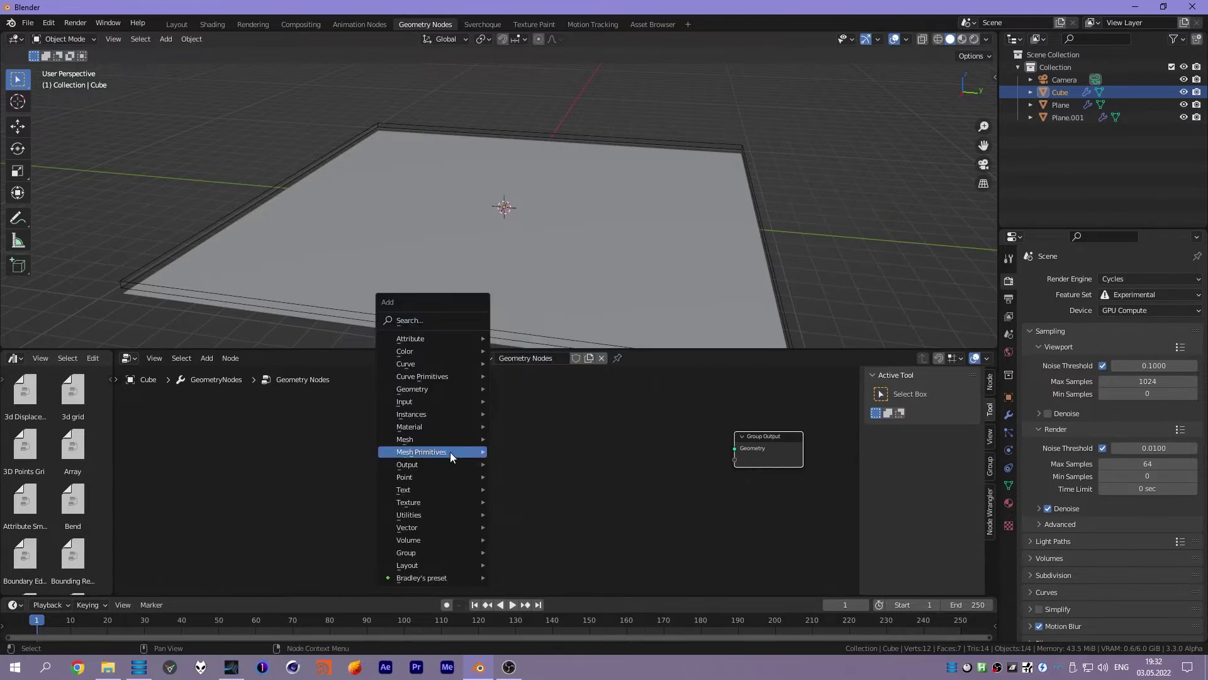
click(551, 527)
click(466, 478)
scroll(459, 481, up, 1)
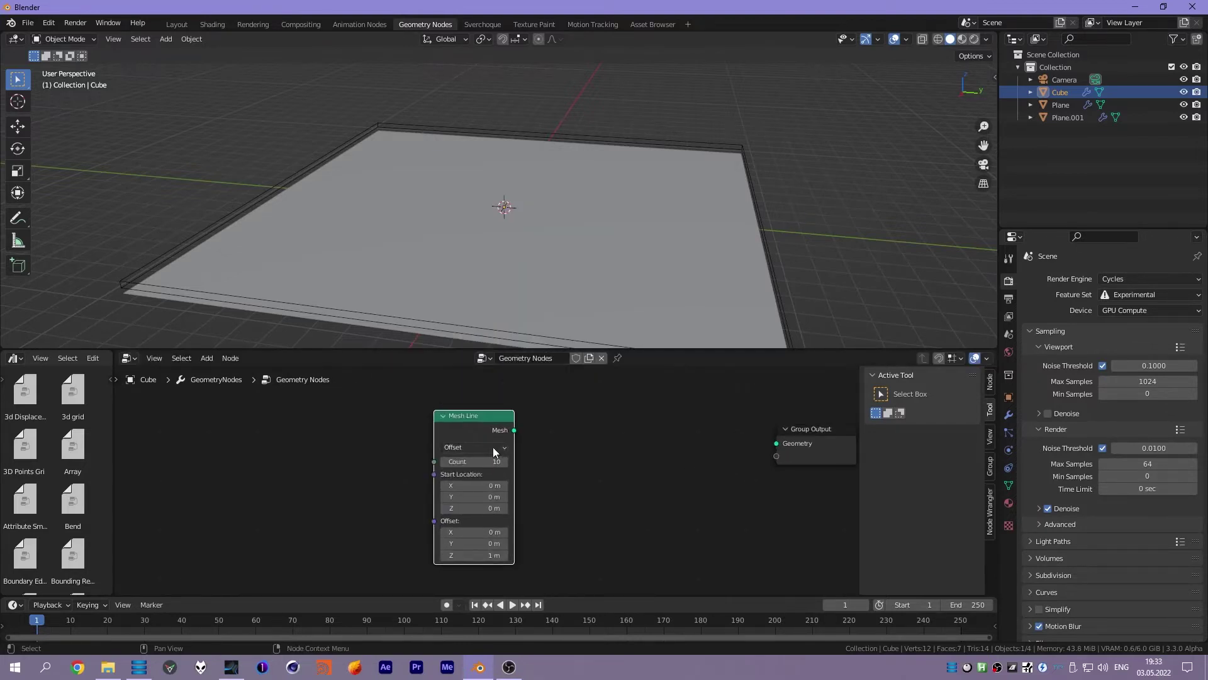
click(493, 447)
click(463, 473)
middle_drag(570, 489, 511, 468)
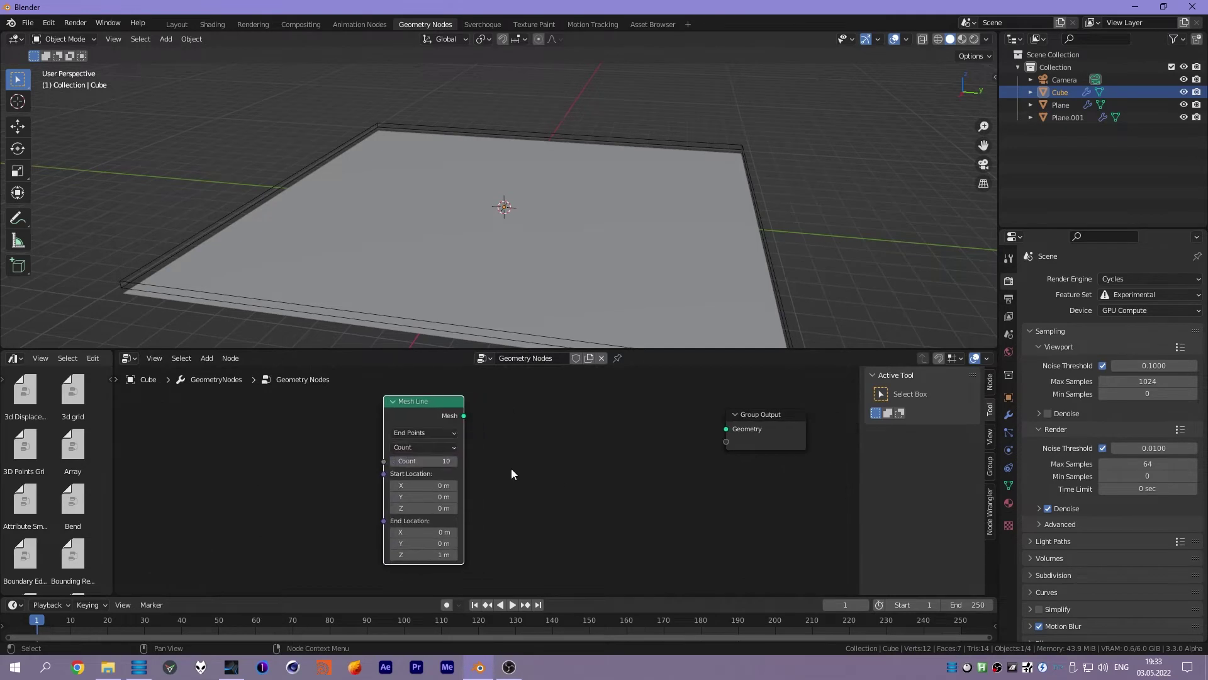
ctrl+shift+click(463, 442)
drag(392, 416, 389, 412)
- Set the Mesh Line's start X to -8.7 m and end X to 9 m
middle_drag(511, 243, 524, 259)
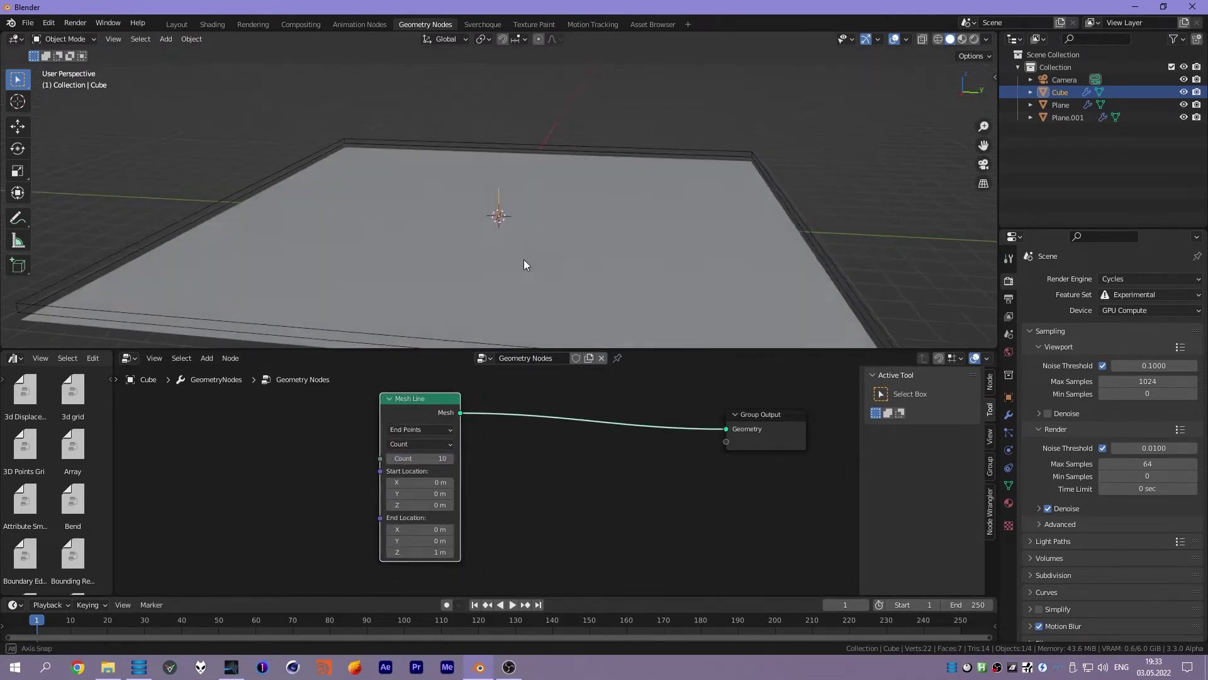
click(426, 482)
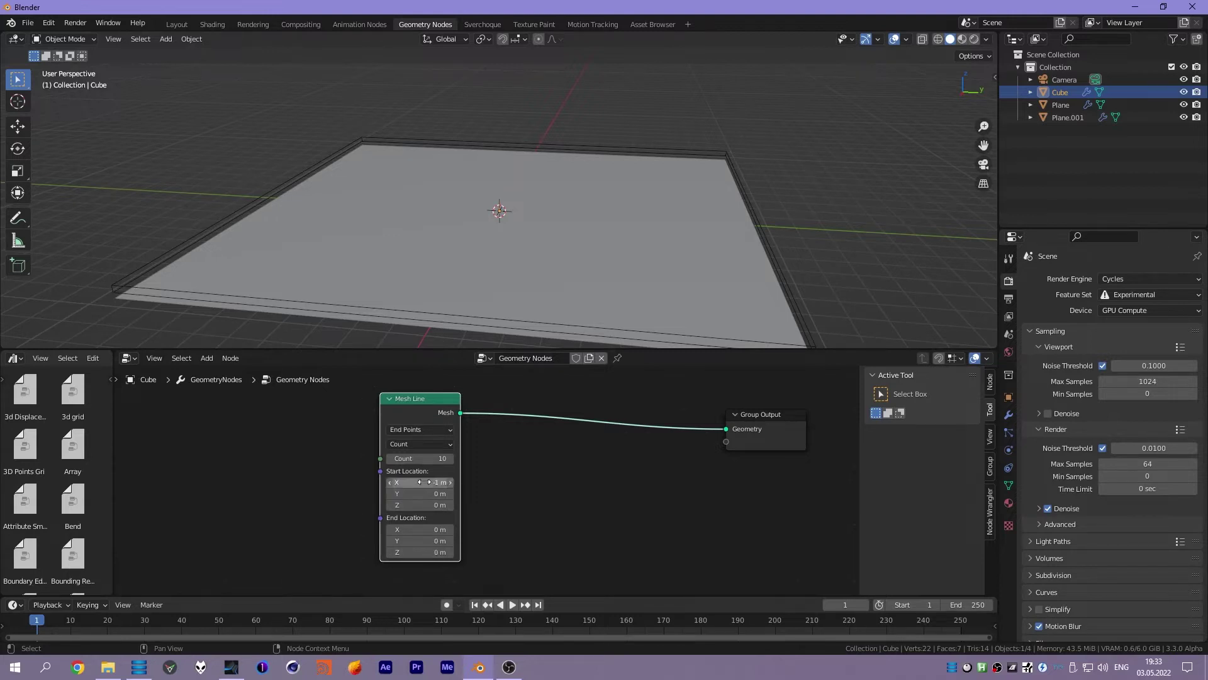
click(424, 529)
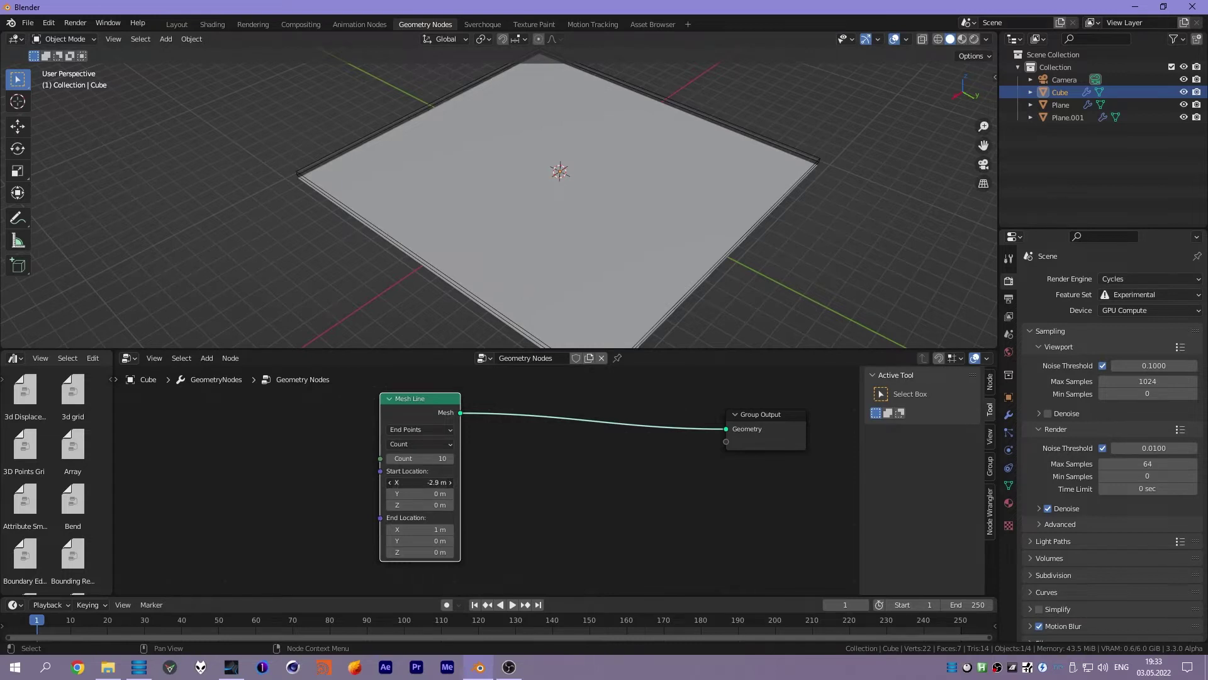
drag(420, 530, 478, 530)
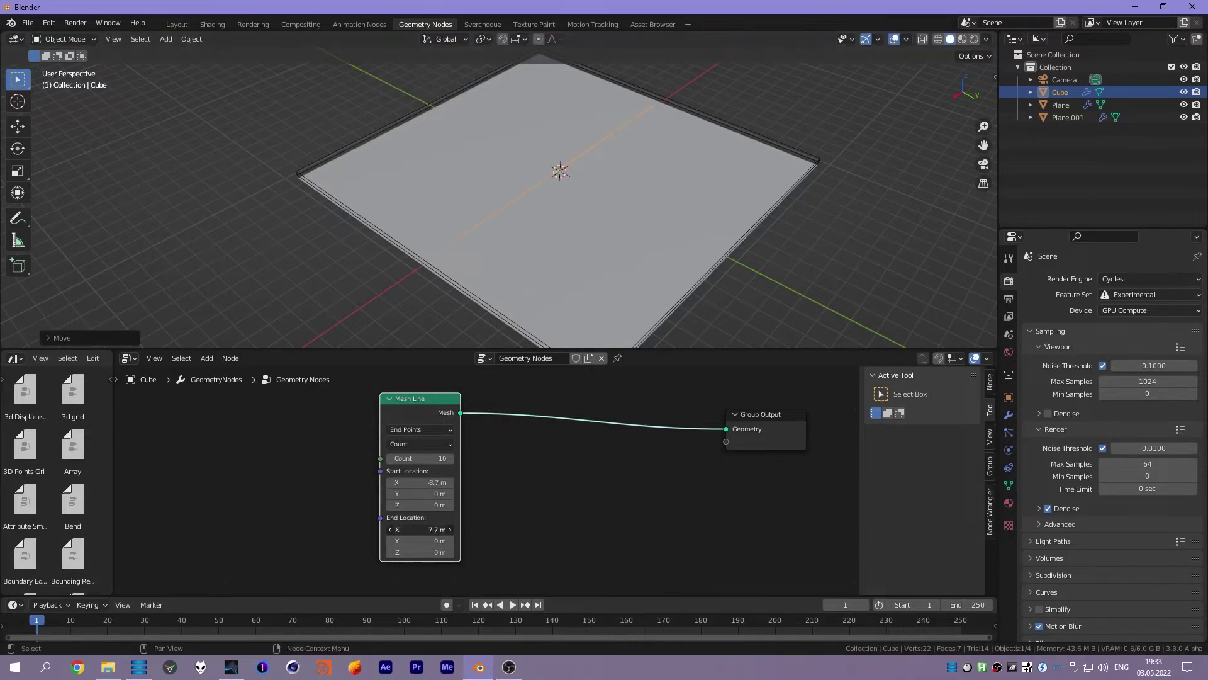
key(shift+a)
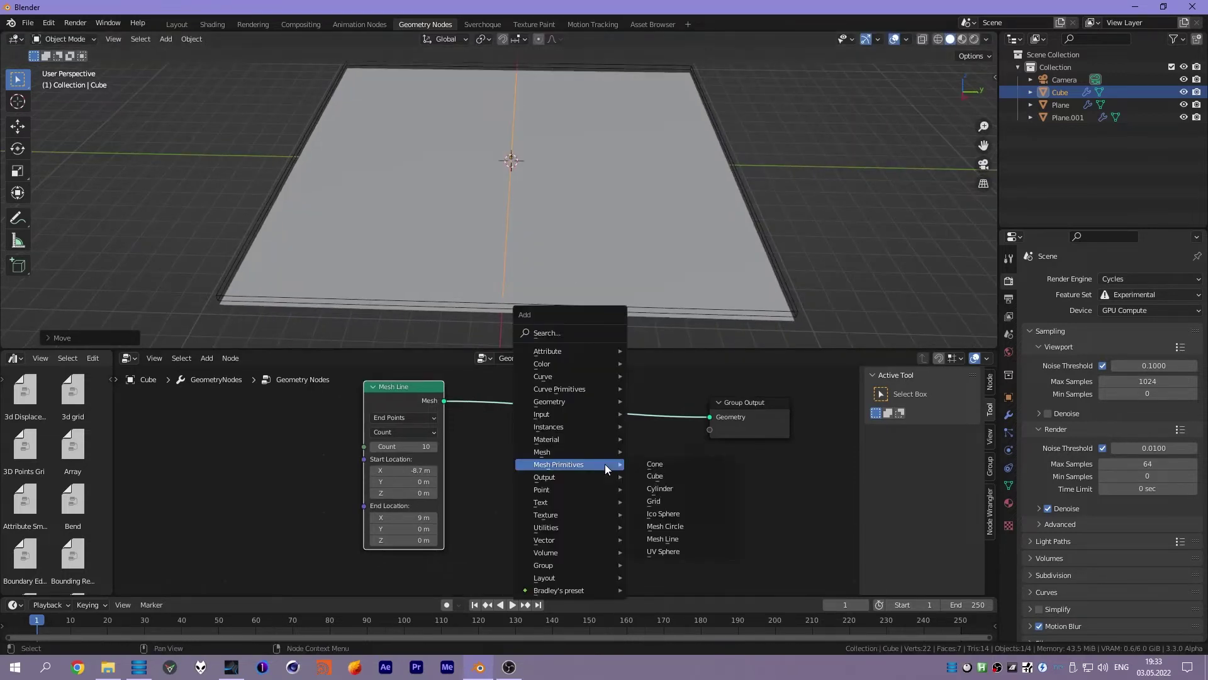
- Add an Instance on Points node with the first Mesh Line as its Instance
click(675, 426)
click(623, 428)
drag(710, 417, 619, 480)
mouse_move(699, 444)
mouse_down()
mouse_move(686, 412)
mouse_move(709, 417)
mouse_up()
- Feed a second Mesh Line, set to End Points mode, into the Points input
click(535, 552)
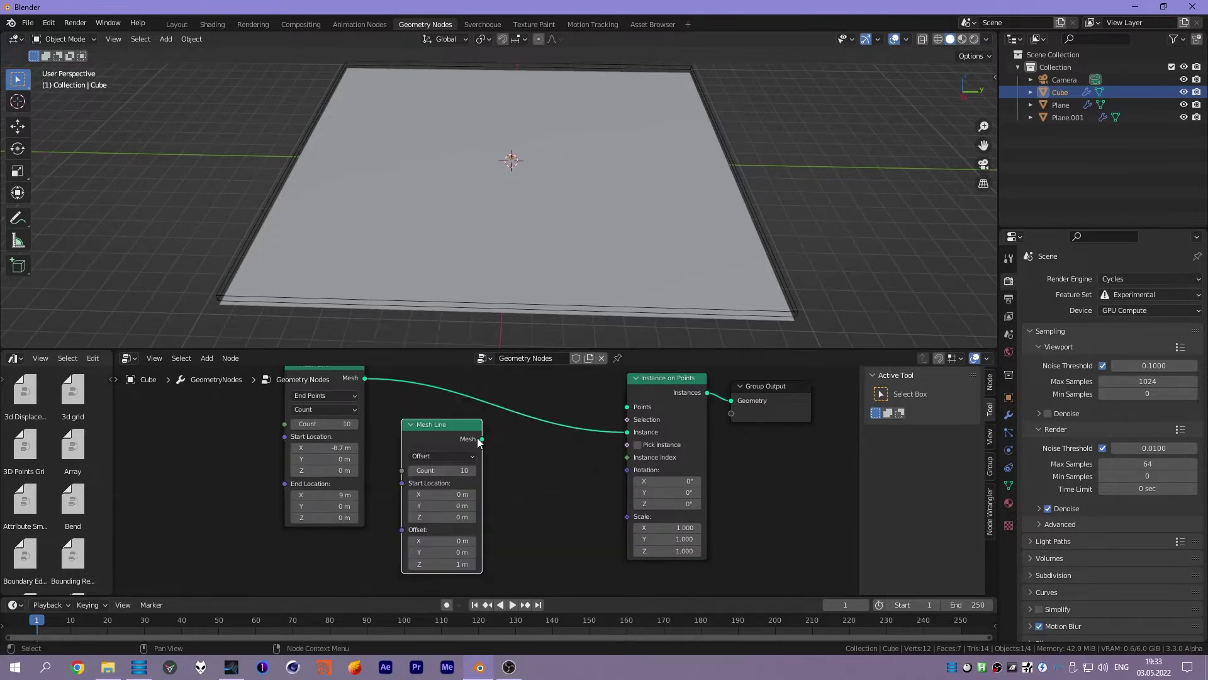
drag(483, 439, 627, 407)
middle_drag(532, 249, 566, 239)
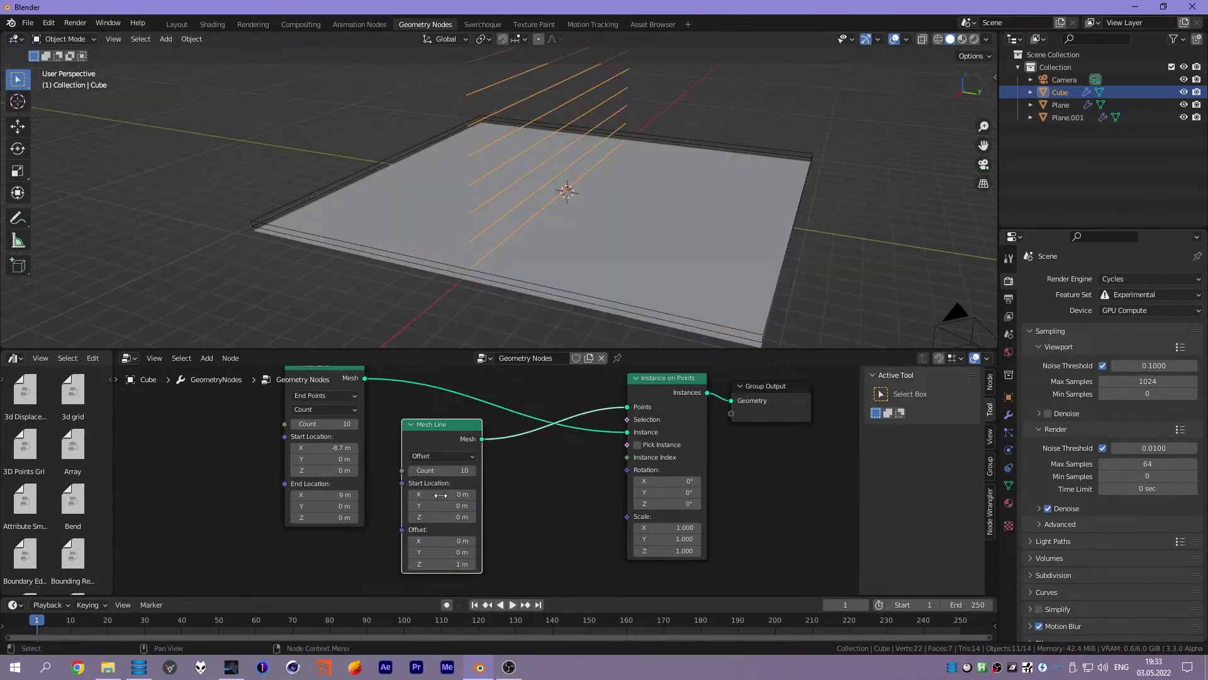
click(434, 455)
click(428, 480)
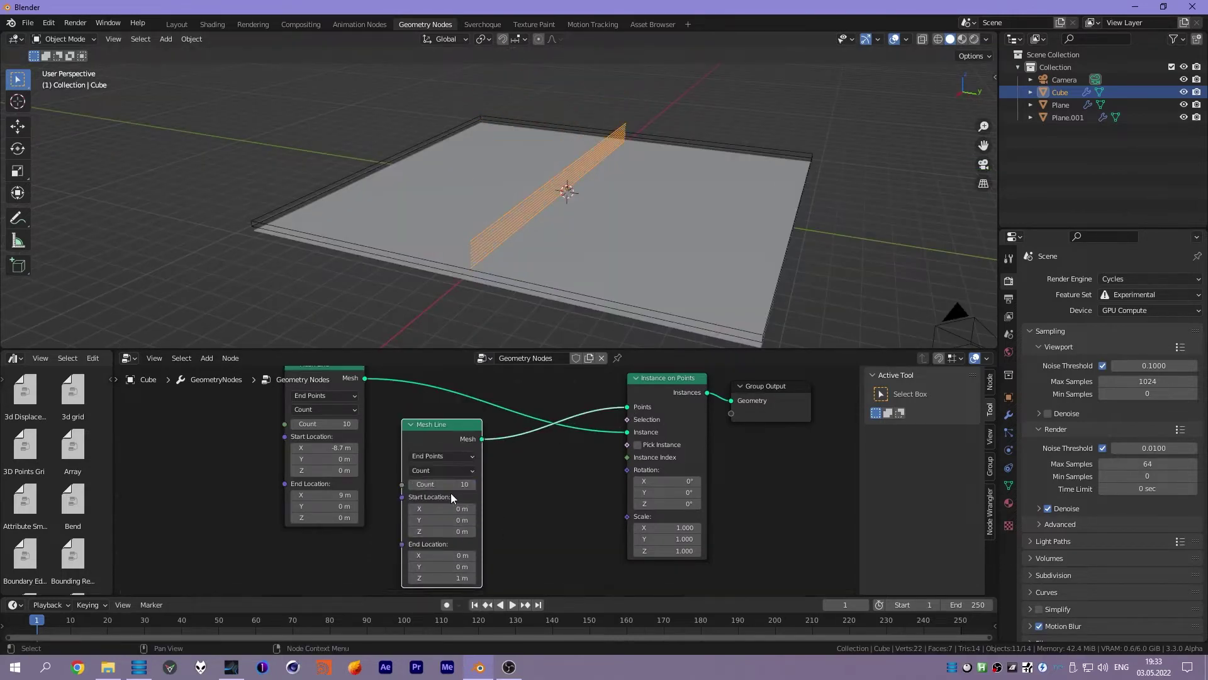
middle_drag(471, 300, 473, 299)
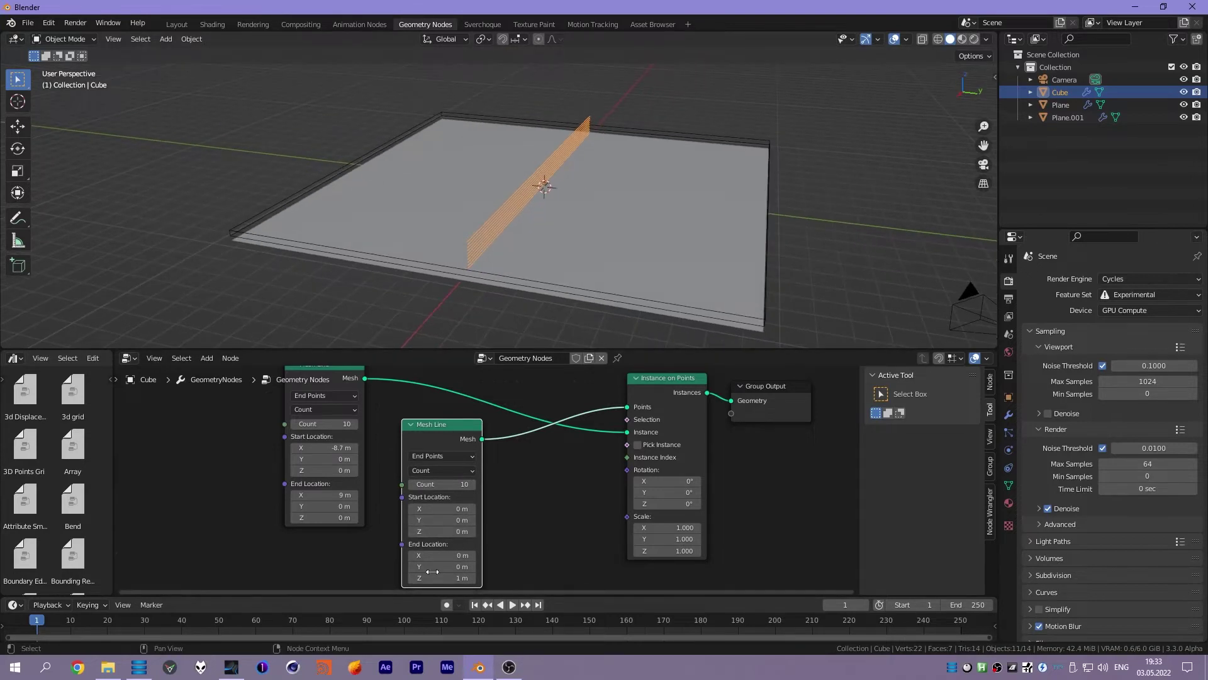
- Run the second line from Y -8.8 m to 9.3 m with end Z 0 m and more points
drag(431, 578, 419, 578)
drag(440, 520, 377, 520)
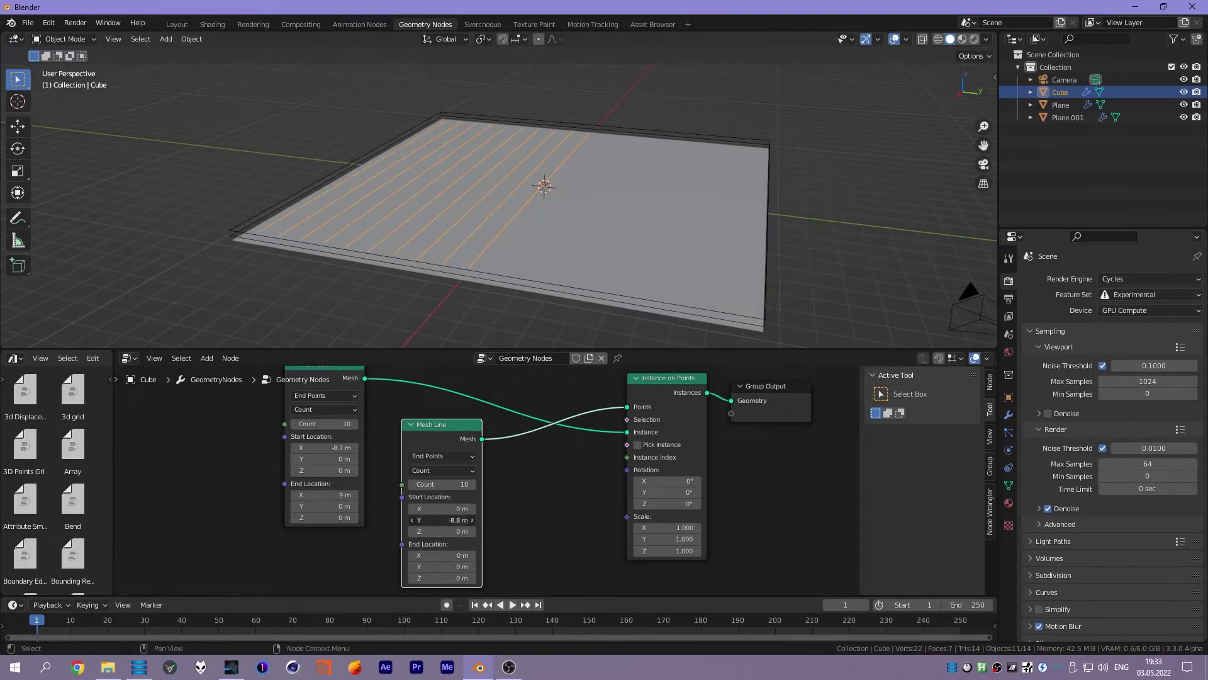
drag(441, 567, 497, 566)
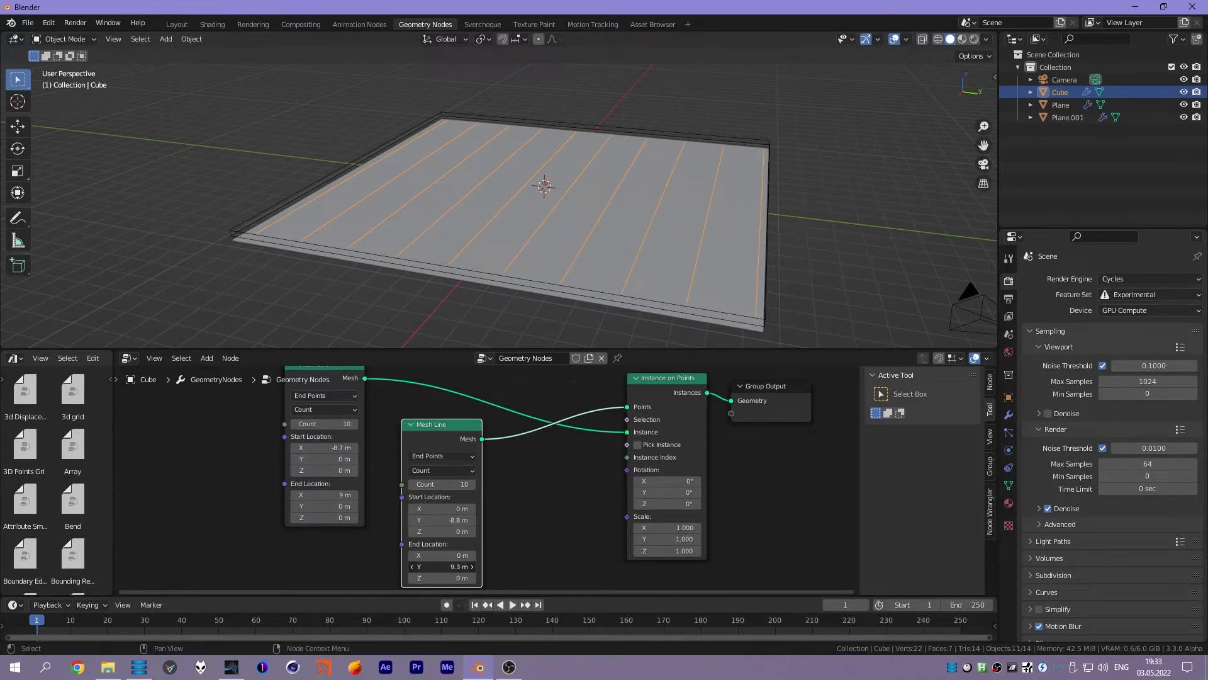
drag(440, 483, 469, 484)
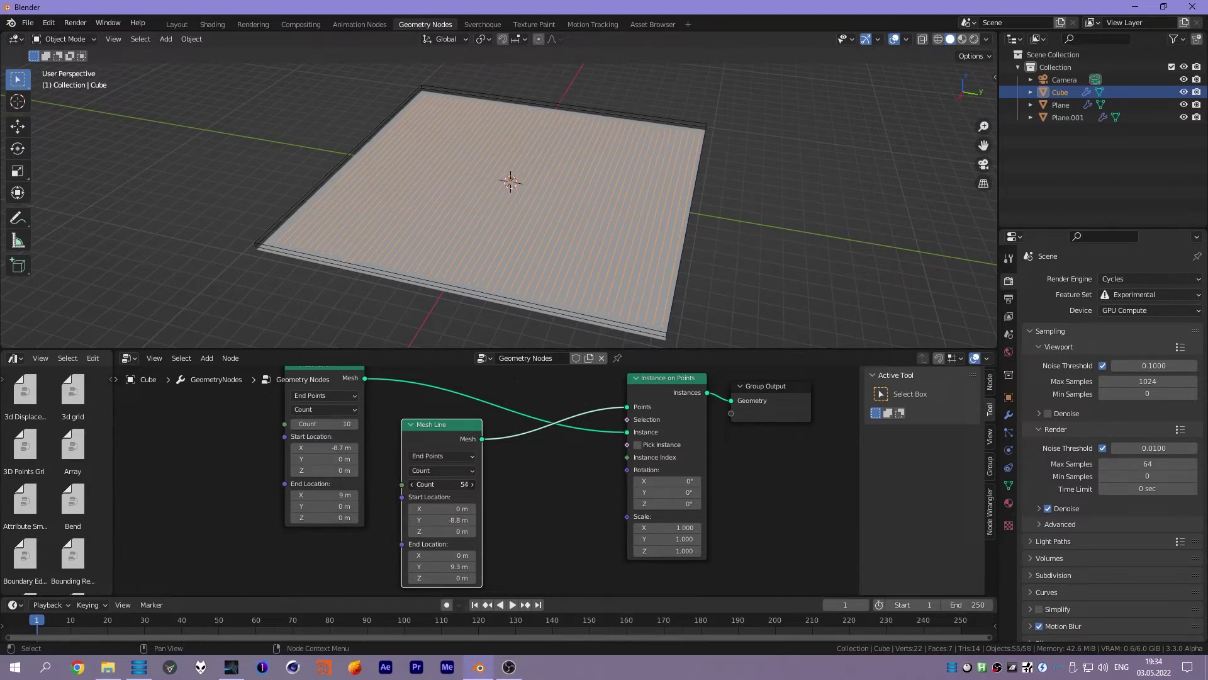
mouse_move(526, 210)
middle_down()
mouse_move(526, 251)
mouse_move(542, 194)
mouse_move(387, 260)
middle_up()
mouse_move(497, 256)
middle_down()
mouse_move(559, 248)
mouse_move(546, 253)
middle_up()
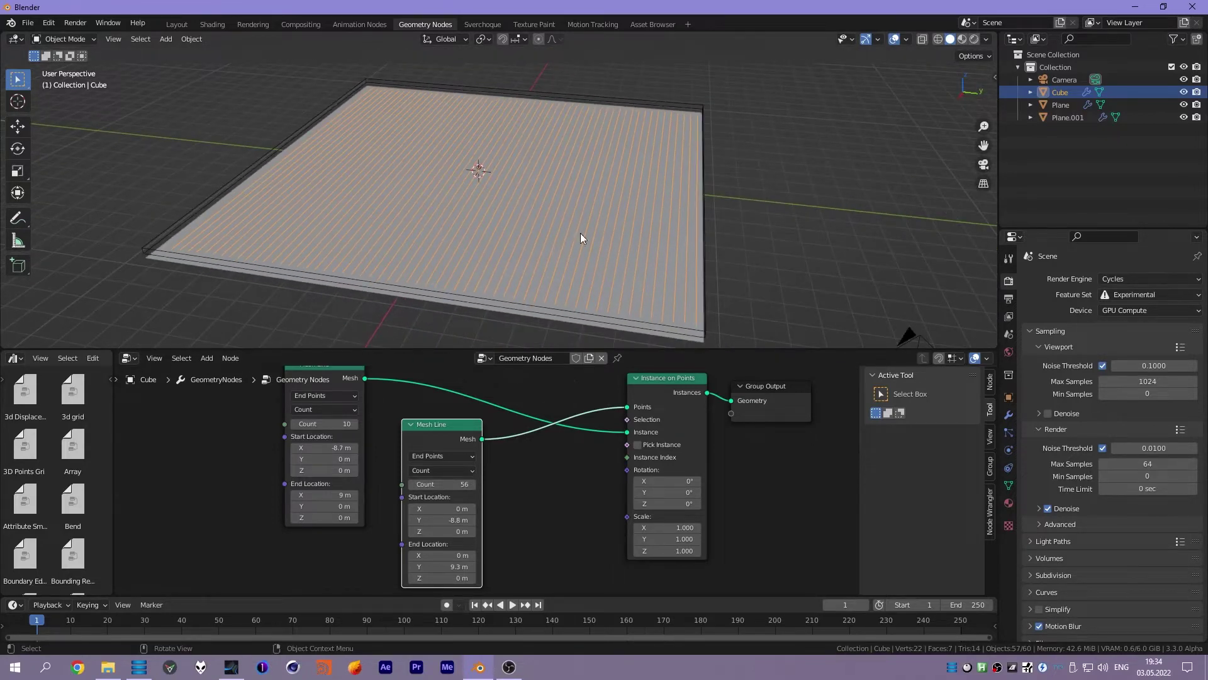
mouse_move(451, 322)
middle_down()
mouse_move(488, 259)
mouse_move(490, 277)
mouse_move(482, 181)
middle_up()
middle_drag(467, 227, 471, 232)
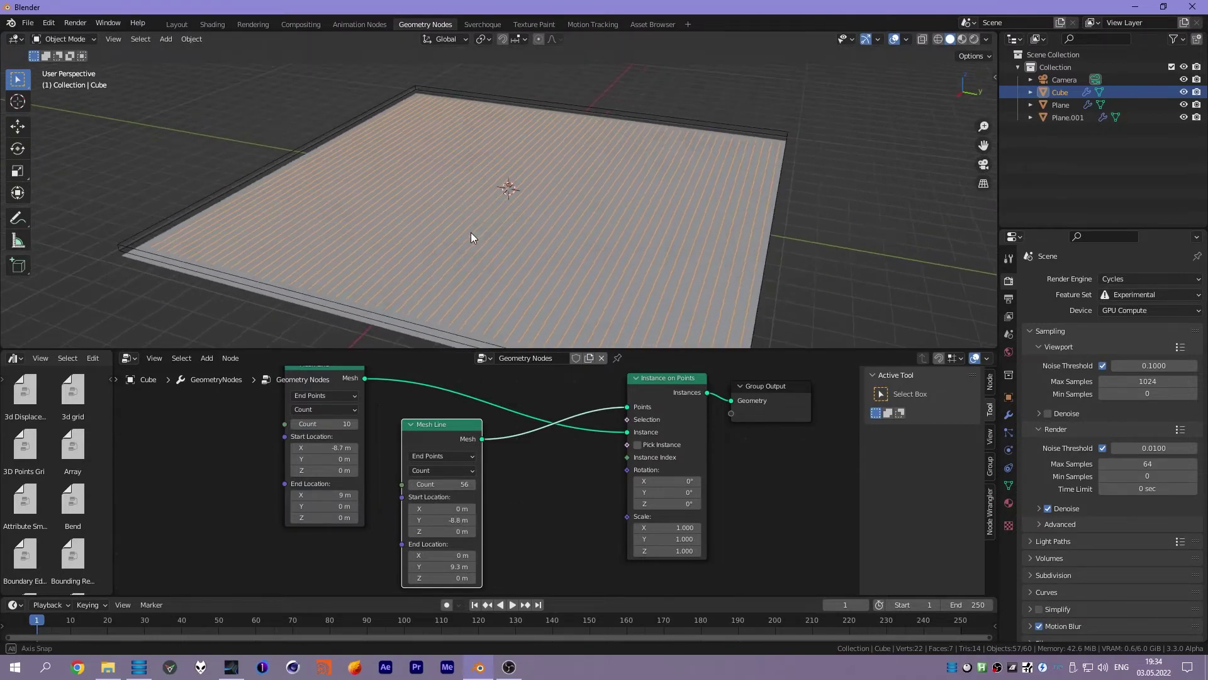
mouse_move(521, 281)
middle_down()
mouse_move(503, 296)
mouse_move(534, 255)
middle_up()
- Set the second line's point count to 70 and tidy the node layout
click(454, 486)
text(0)
key(Return)
middle_drag(732, 443, 639, 451)
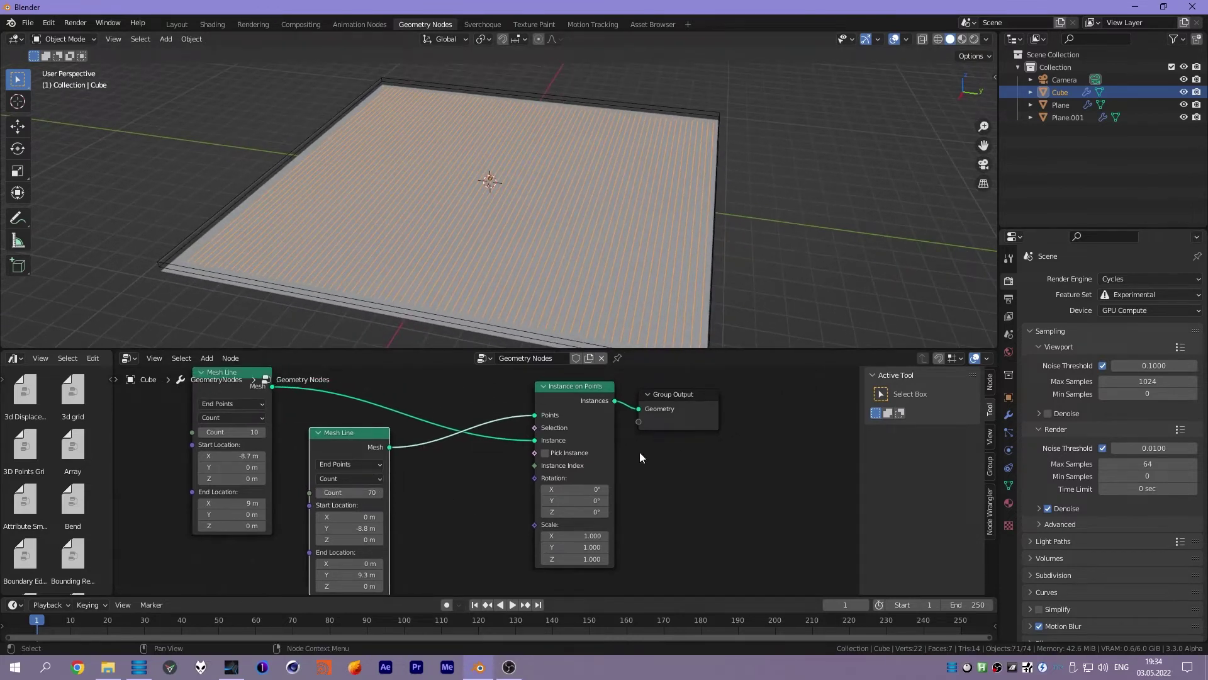
drag(672, 395, 791, 393)
middle_drag(522, 252, 606, 177)
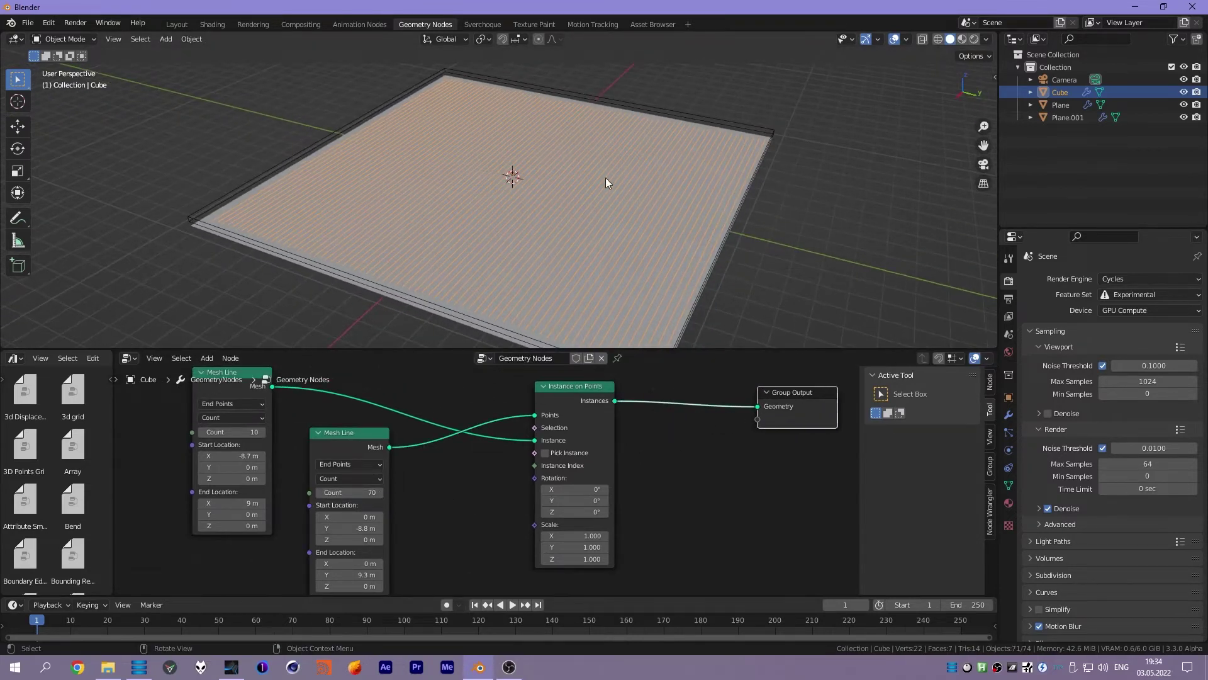
- Convert the instanced lines to points with a Mesh to Points node joined before the output
middle_drag(680, 482, 639, 465)
key(shift+a)
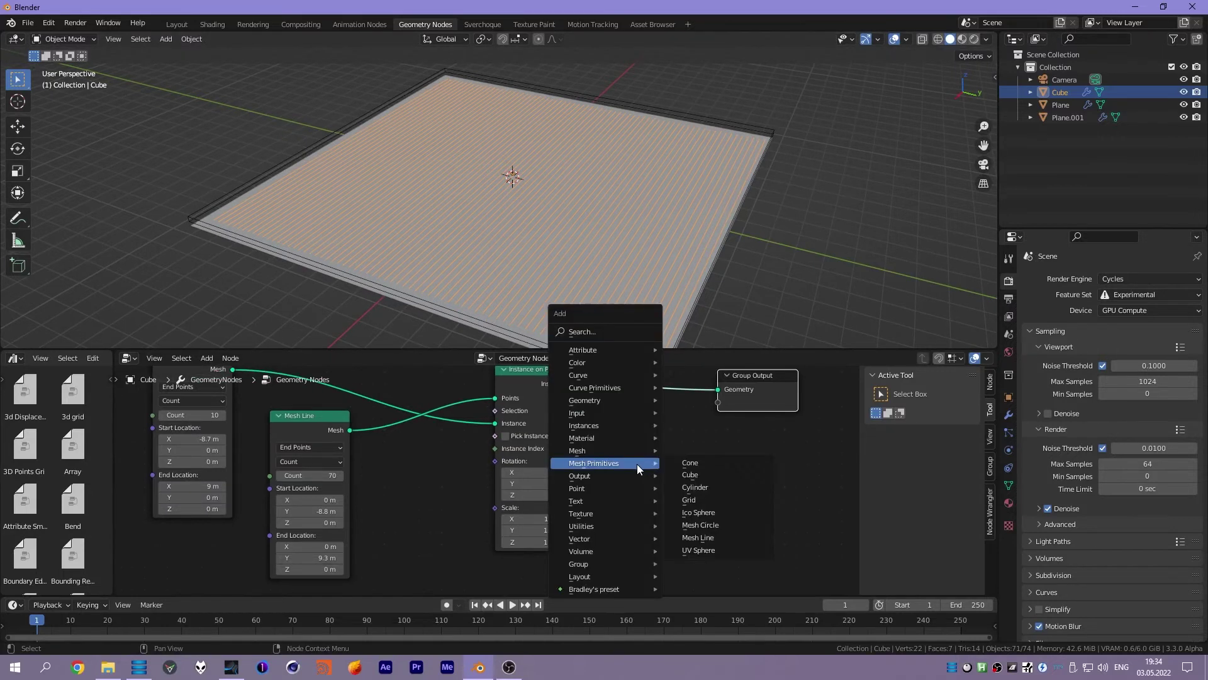
mouse_move(604, 450)
click(735, 246)
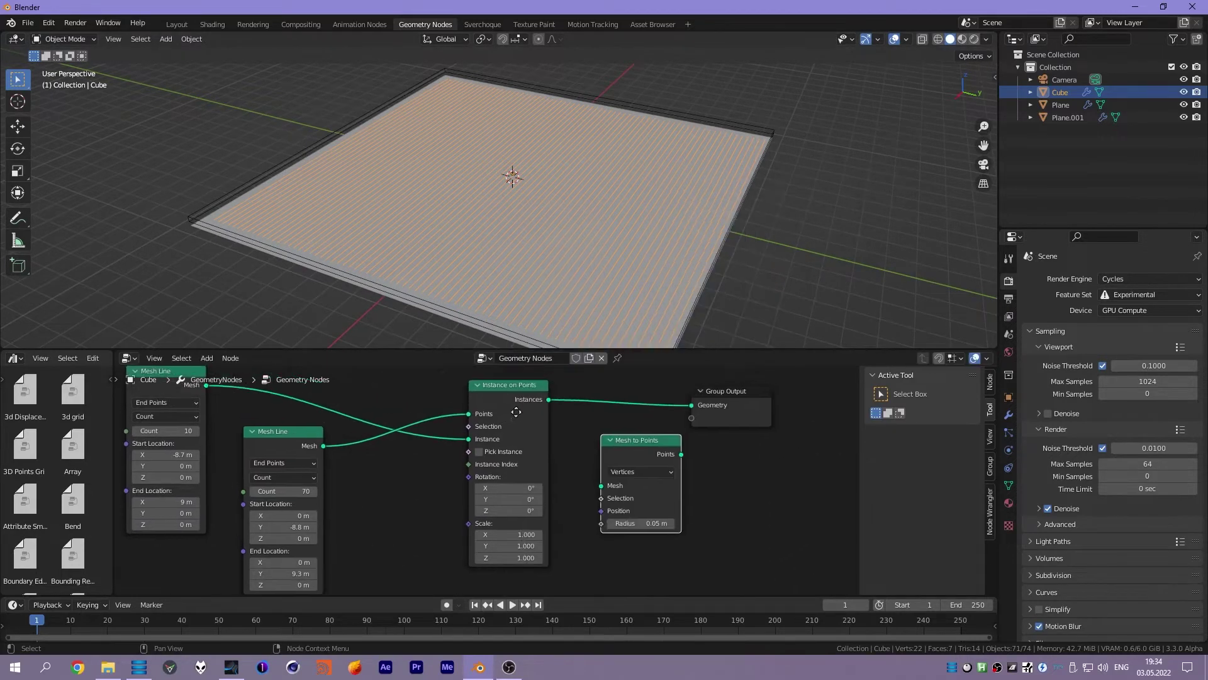
click(779, 386)
drag(548, 399, 601, 485)
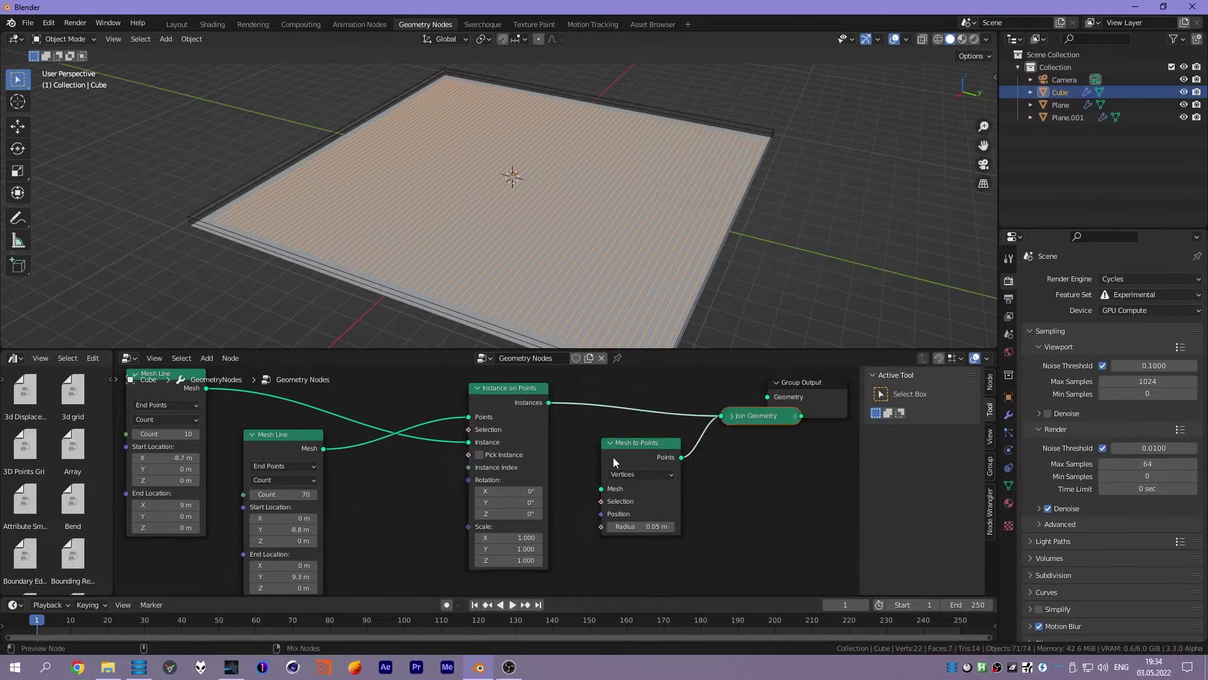
middle_drag(556, 270, 543, 258)
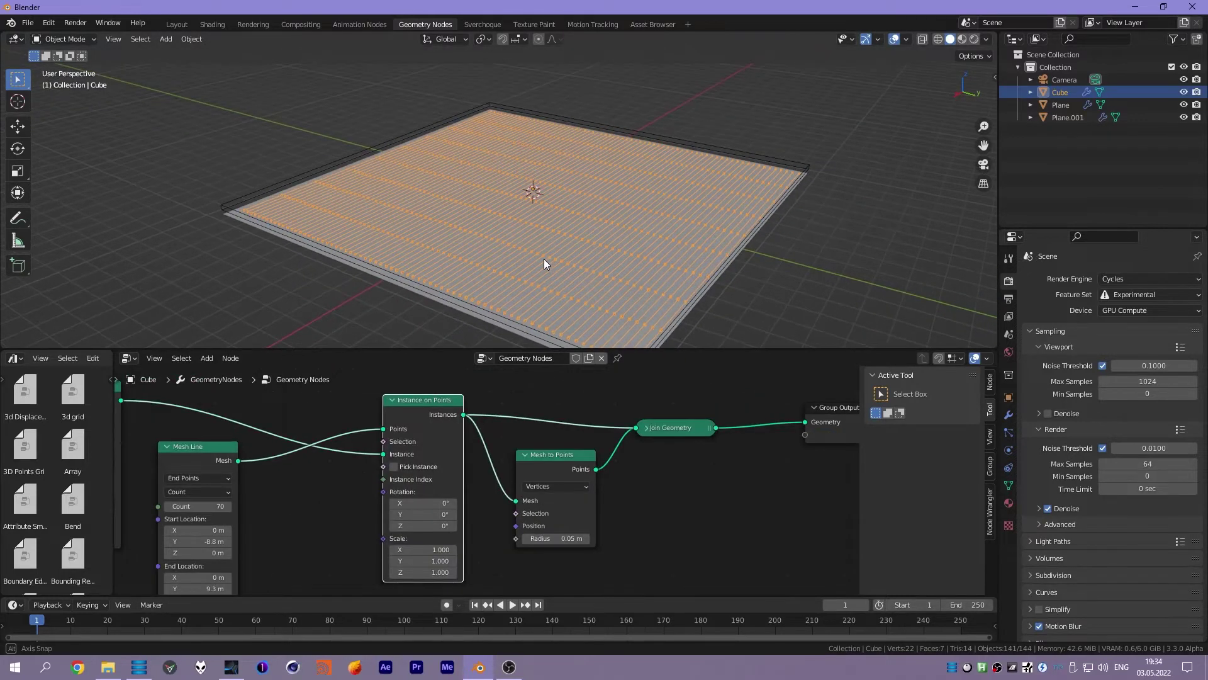
- Raise the first Mesh Line's point count up from 10
middle_drag(543, 452, 787, 415)
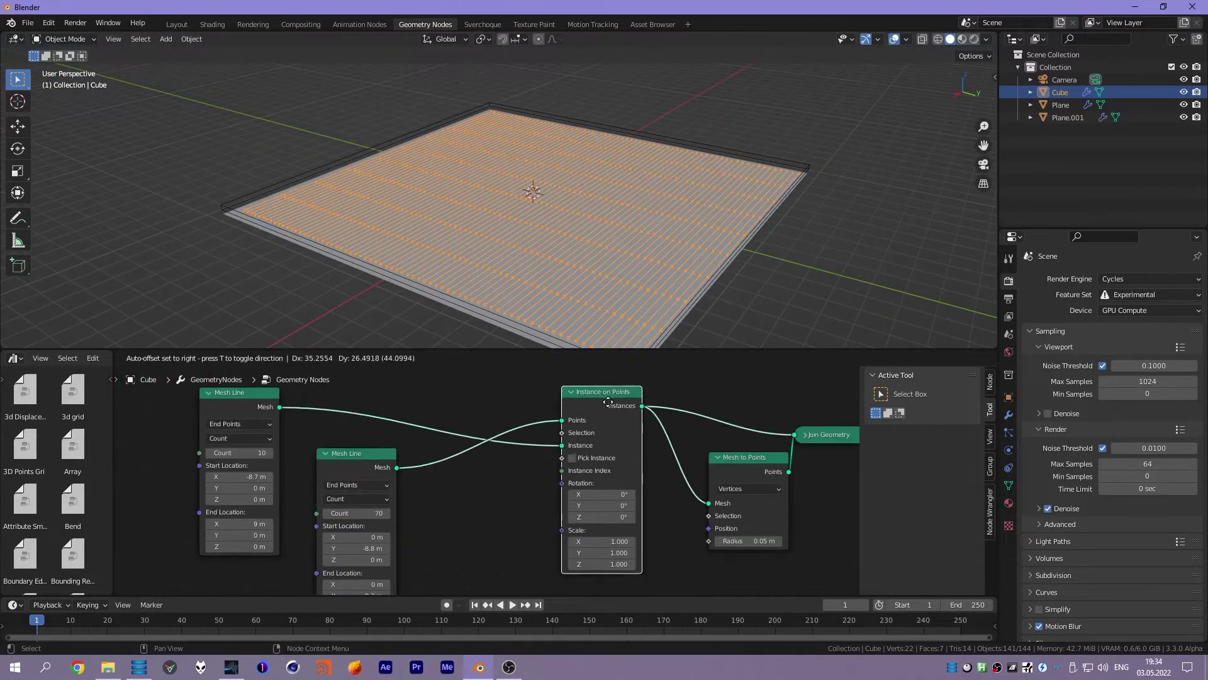
key(Return)
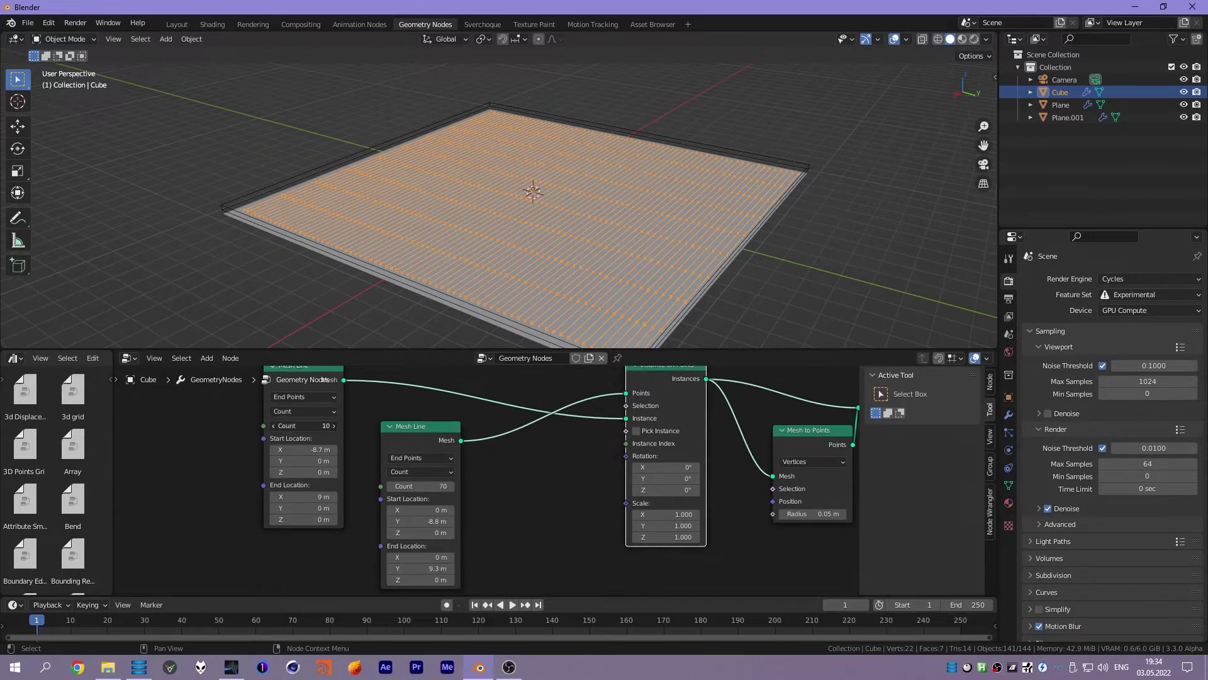
drag(302, 425, 321, 425)
scroll(551, 289, up, 5)
mouse_move(551, 289)
middle_down()
mouse_move(554, 261)
mouse_move(538, 265)
middle_up()
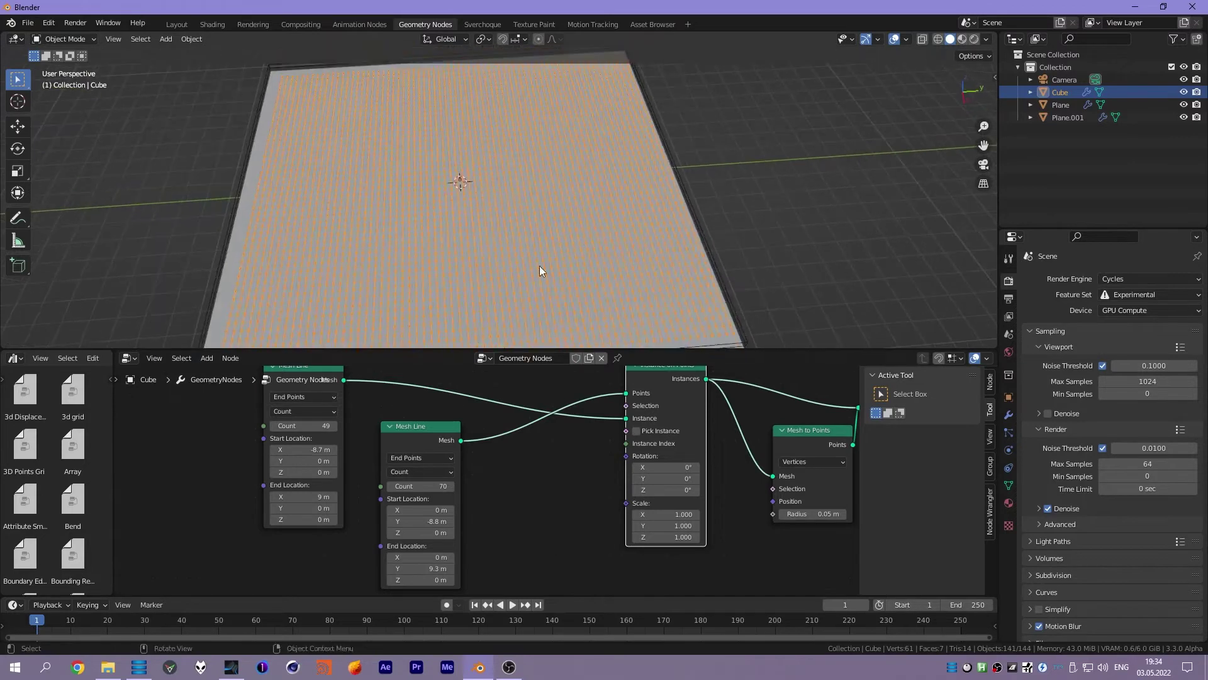
drag(300, 425, 321, 425)
- Bring the first line to 70 points and view the whole dense point grid
scroll(557, 202, down, 3)
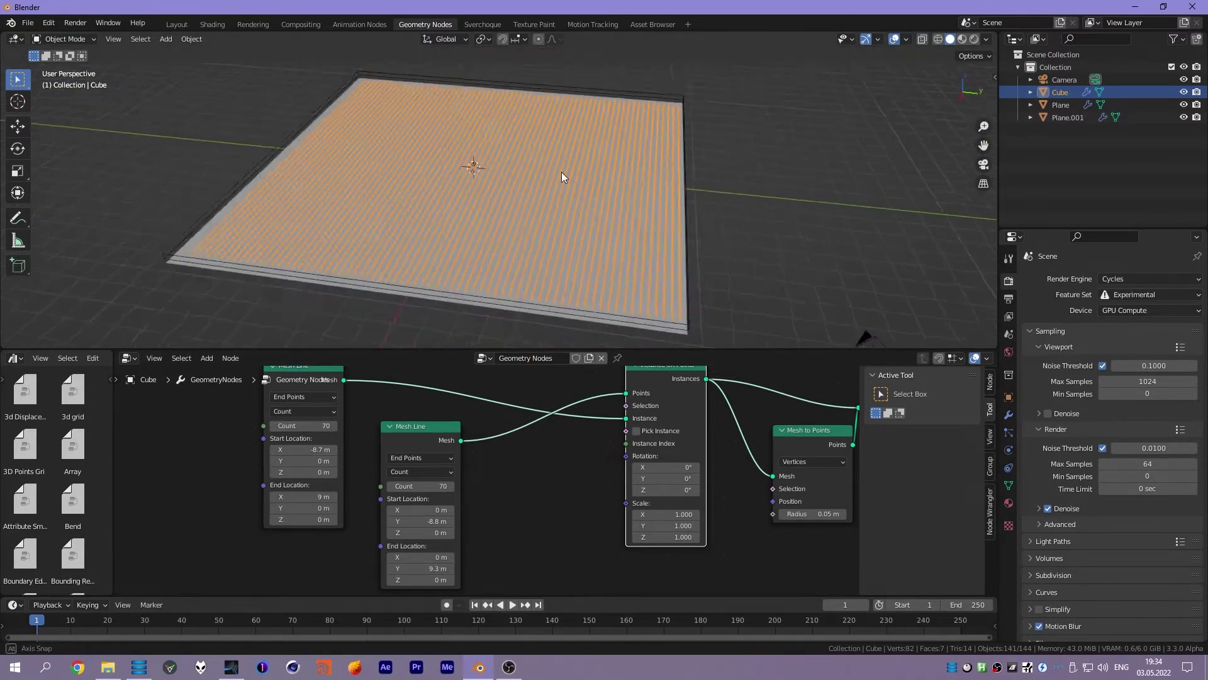
scroll(553, 203, up, 6)
middle_drag(553, 203, 550, 219)
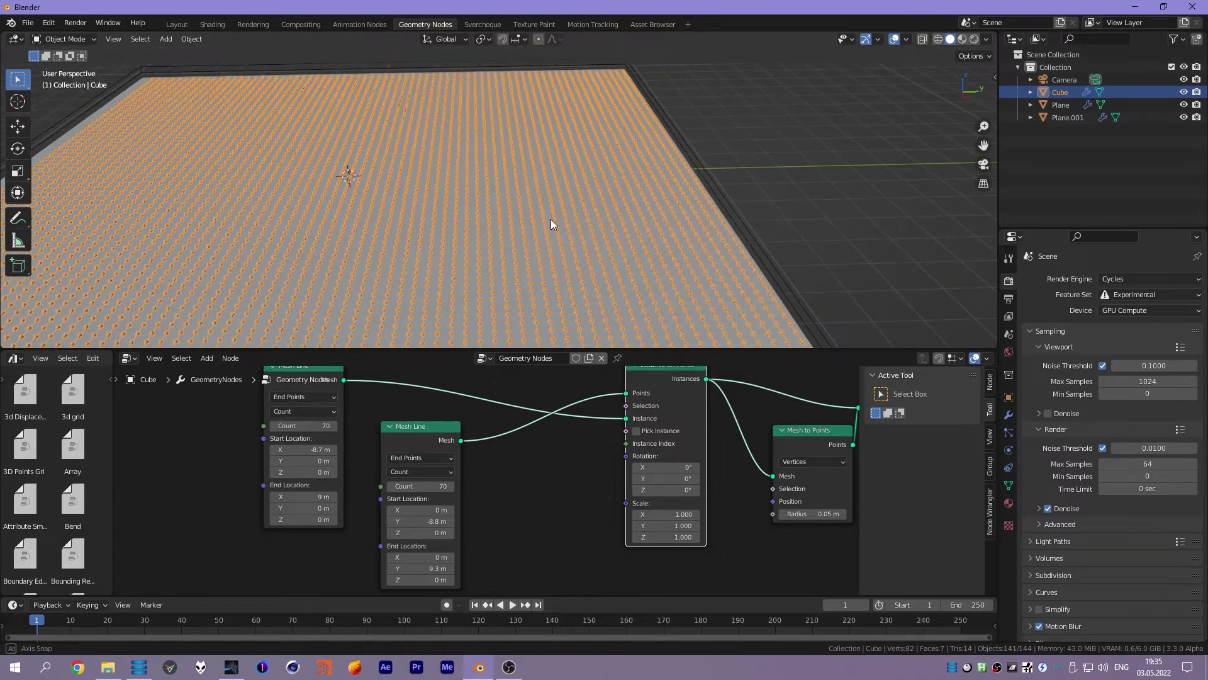
scroll(548, 229, down, 3)
scroll(565, 278, up, 3)
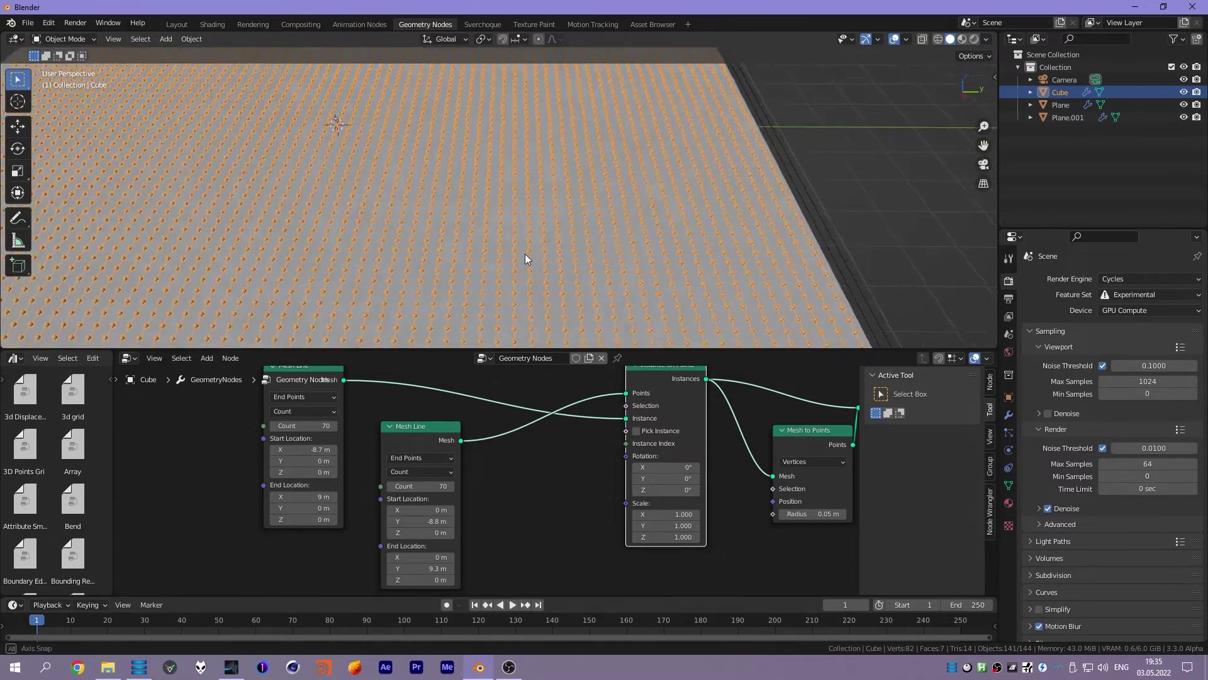
middle_drag(524, 255, 516, 274)
scroll(516, 273, down, 4)
mouse_move(673, 188)
middle_down()
mouse_move(424, 241)
mouse_move(567, 290)
middle_up()
- Briefly enable soft body physics on the Cube, then remove it again
click(1009, 415)
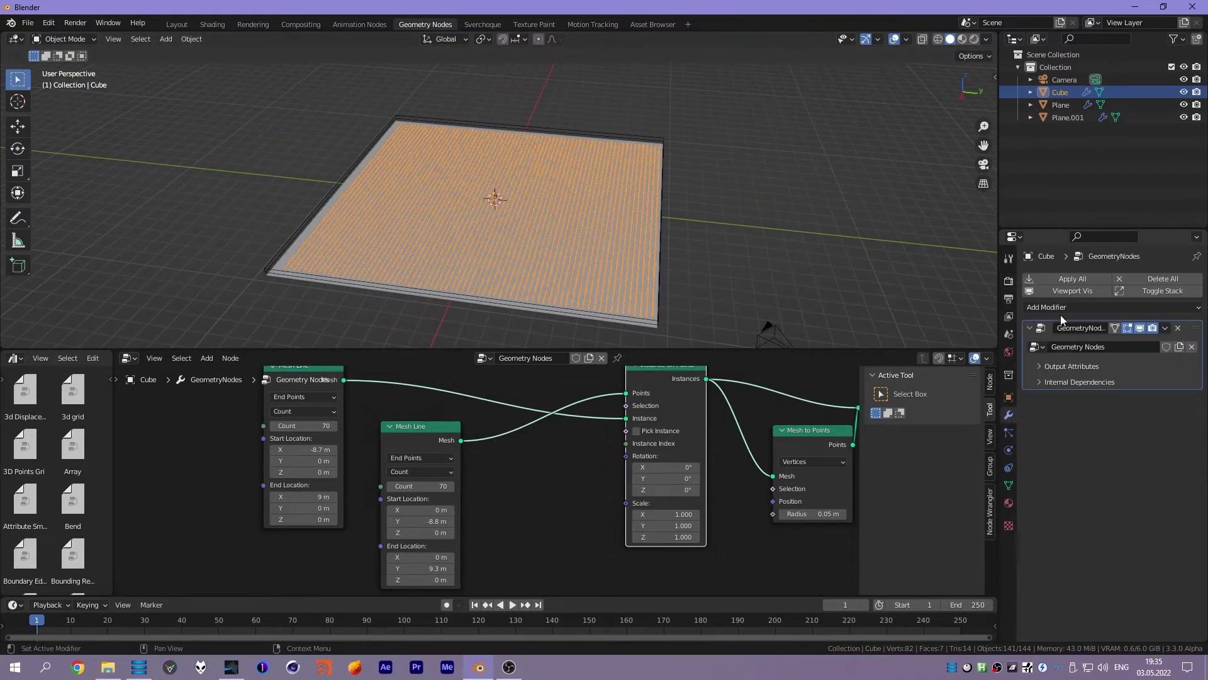
click(1008, 450)
click(1151, 279)
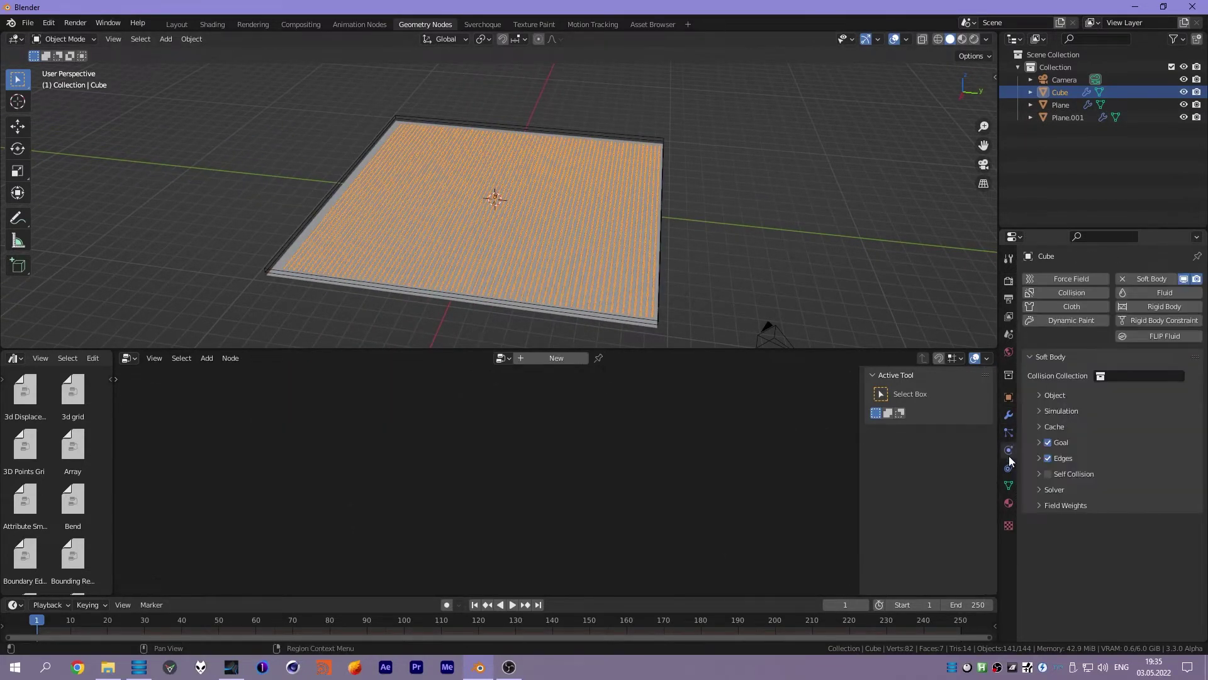
click(1008, 450)
click(1008, 432)
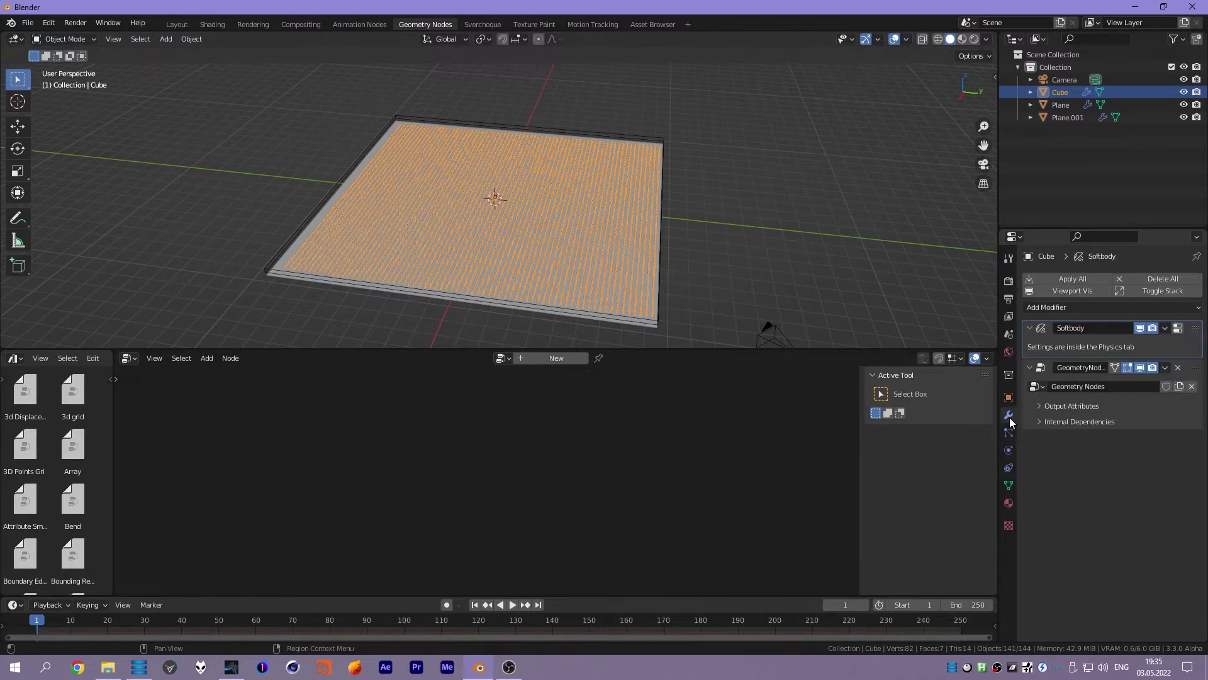
click(1009, 449)
click(1122, 279)
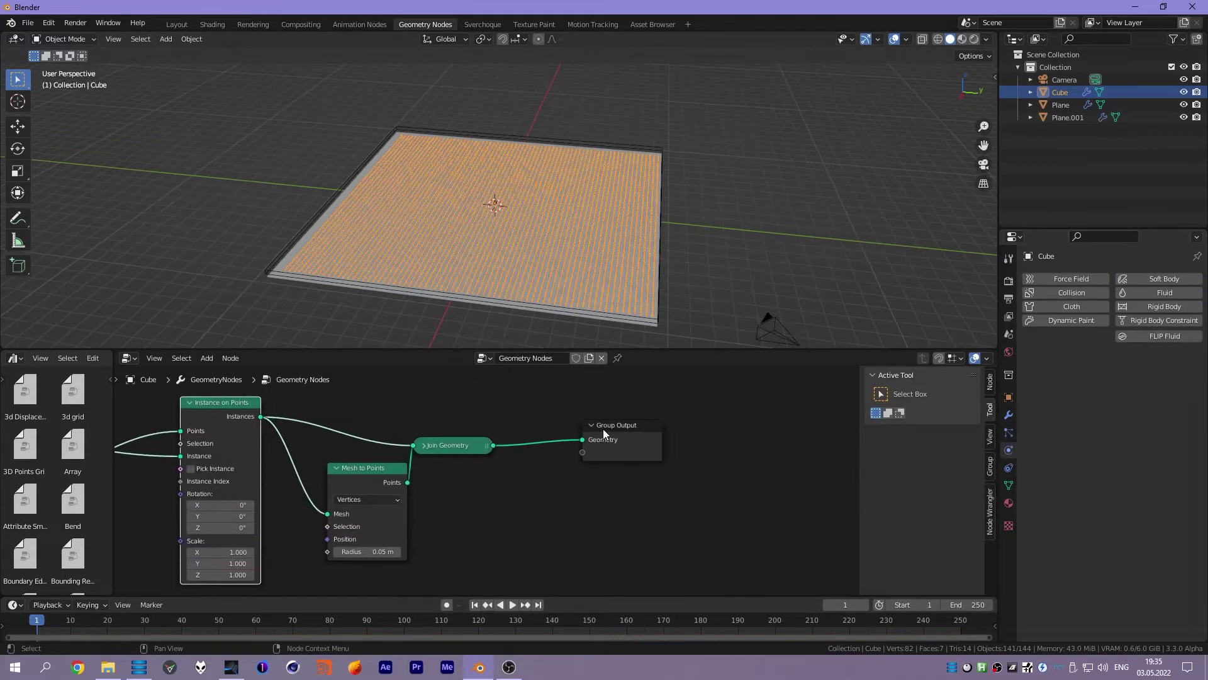
- Insert a Realize Instances node just before the Group Output
key(shift+a)
click(591, 474)
text(realize)
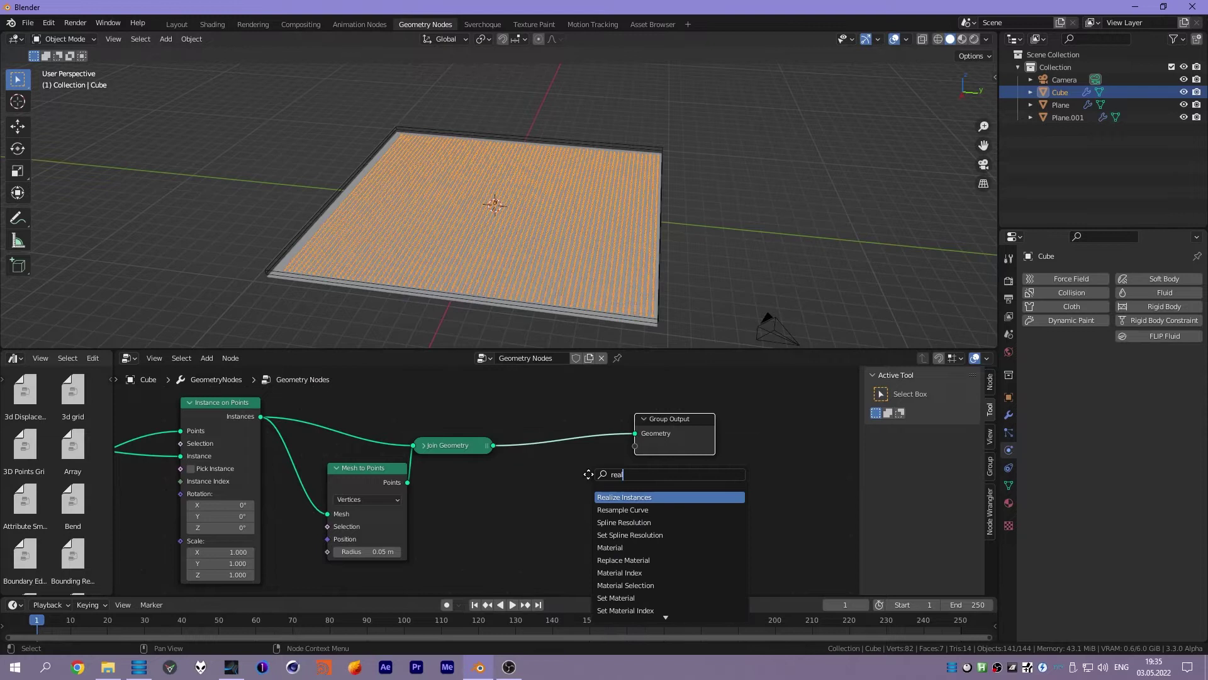
key(Return)
click(531, 415)
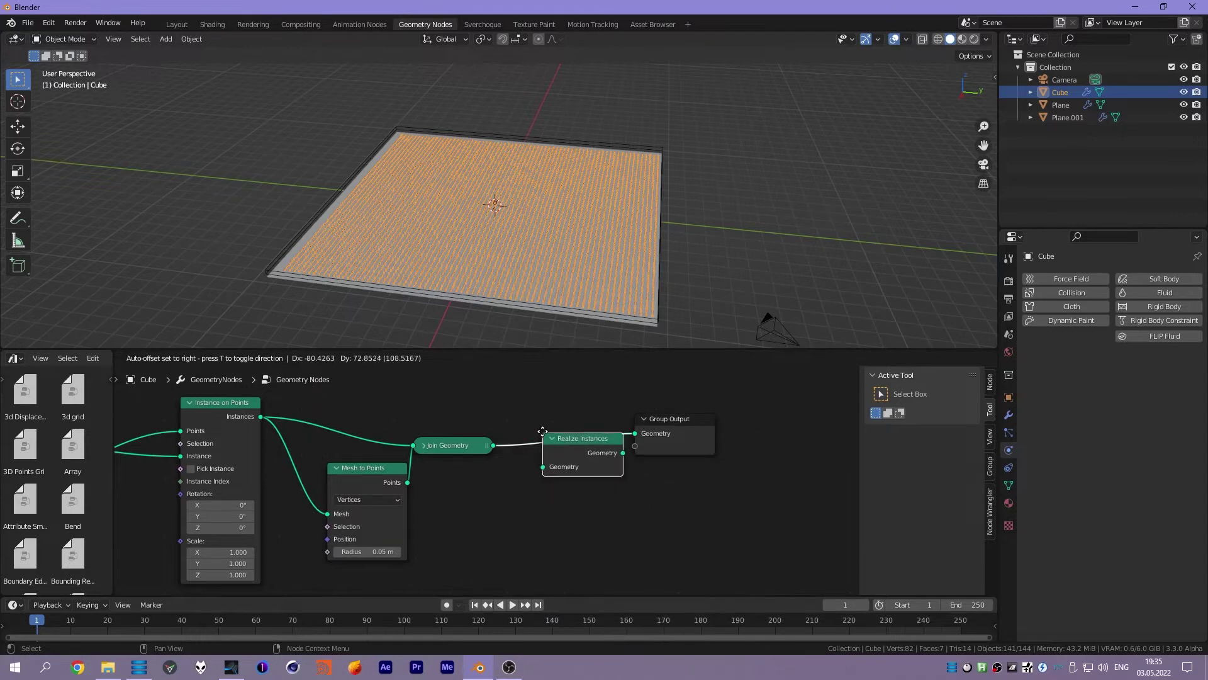
- Duplicate the Cube in place, name the copy 'backup' and hide it
middle_drag(579, 289, 577, 276)
key(shift+d)
right_click(564, 292)
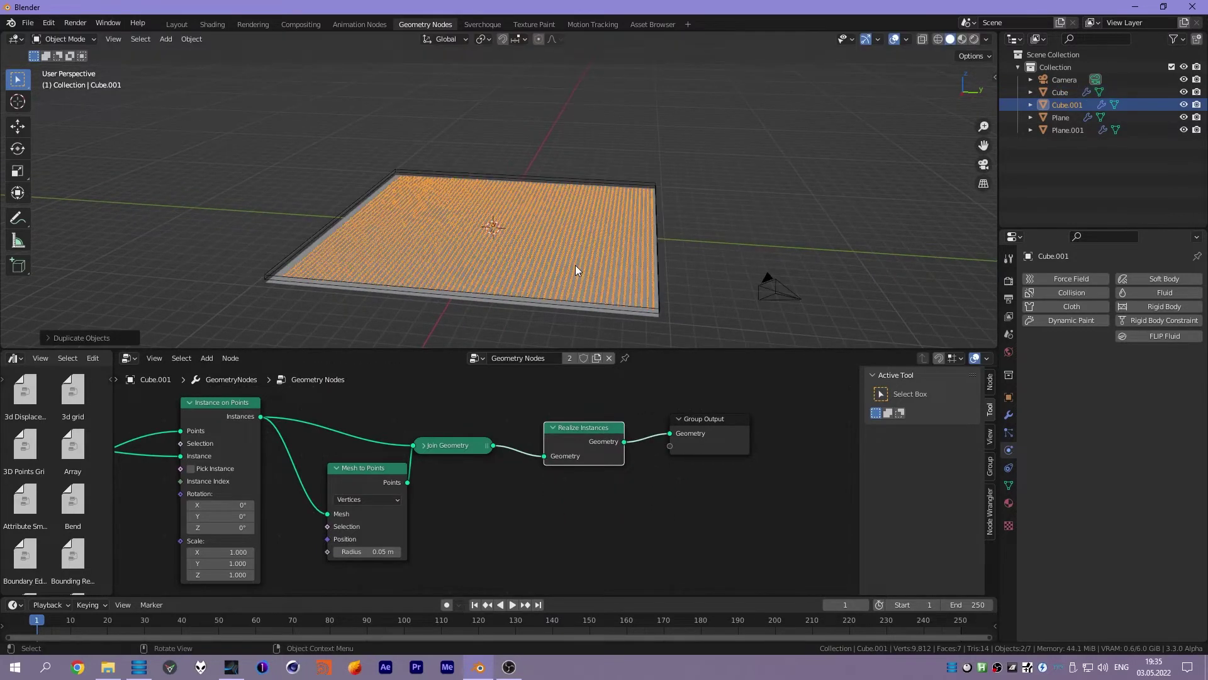
double_click(1060, 105)
text(backup)
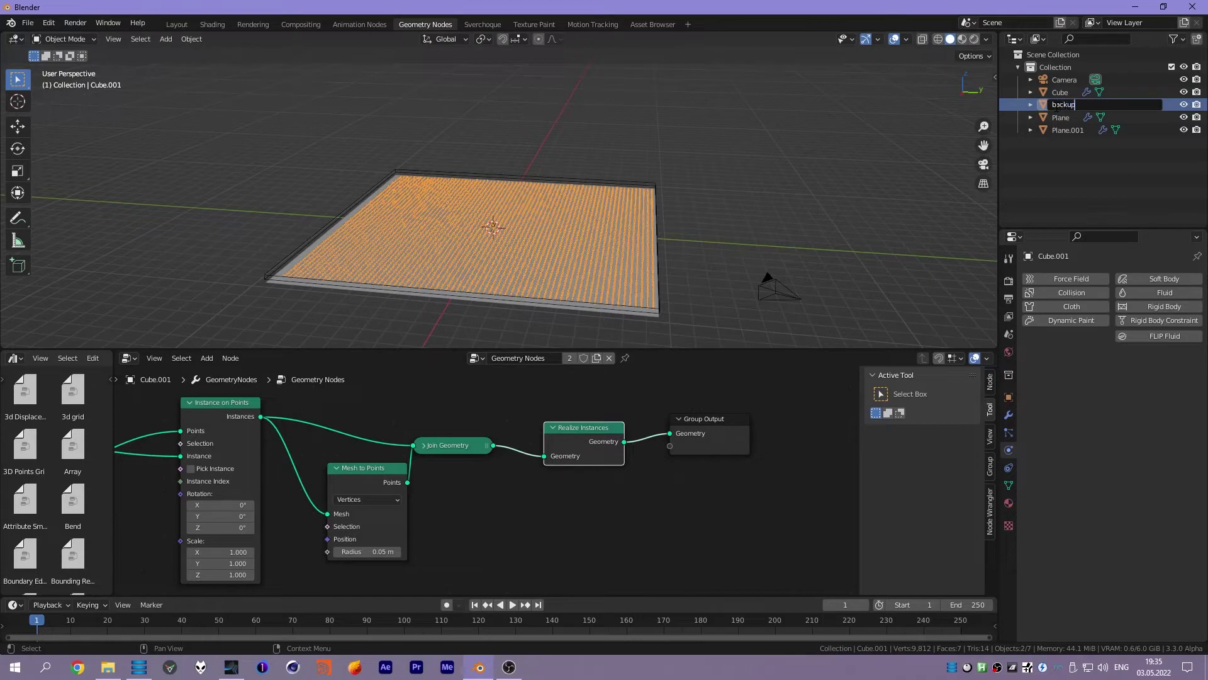
key(Return)
click(1184, 79)
- Convert the original Cube into real mesh with Apply > Visual Geometry to Mesh
click(1060, 105)
scroll(535, 271, up, 3)
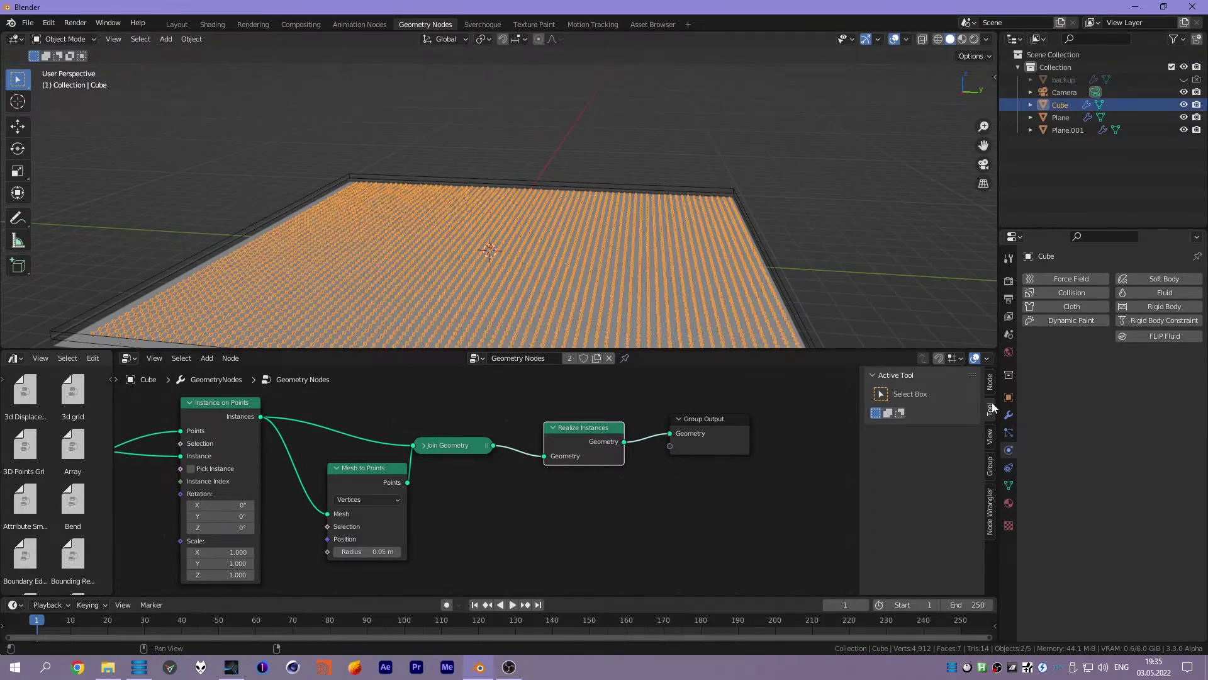
click(1008, 415)
key(ctrl+a)
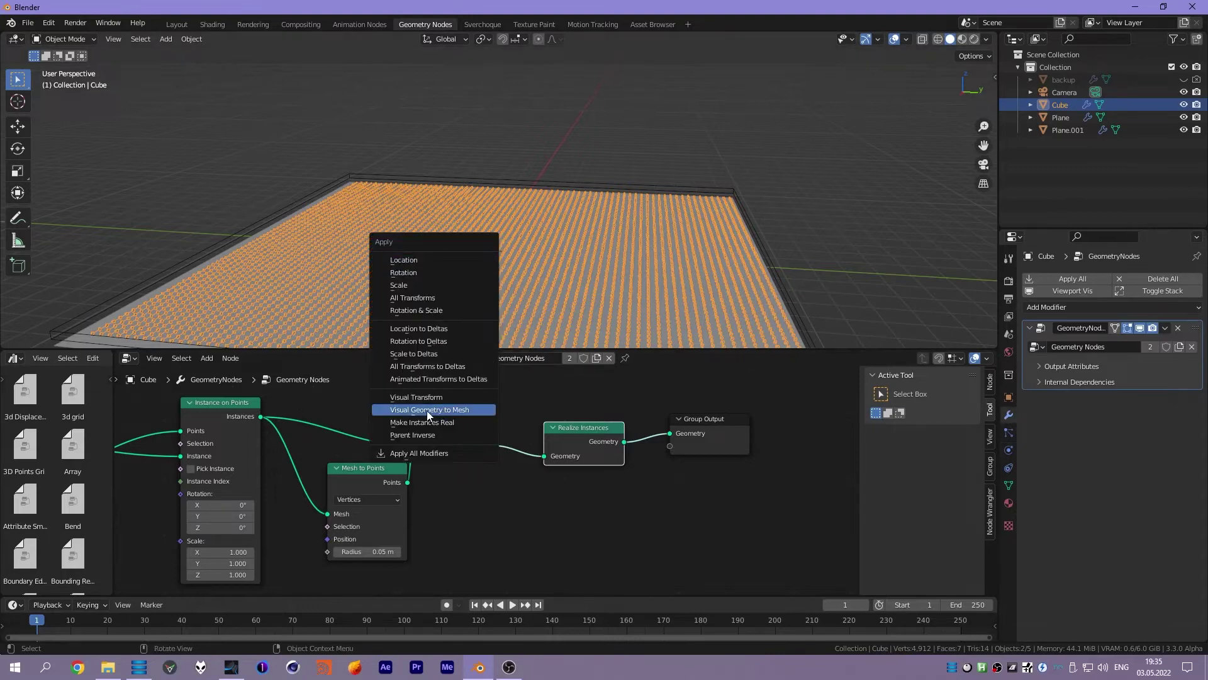
click(427, 411)
mouse_move(587, 154)
middle_down()
mouse_move(596, 127)
mouse_move(591, 146)
middle_up()
- Enable Soft Body on the Cube with Goal off and Self Collision on
click(1009, 451)
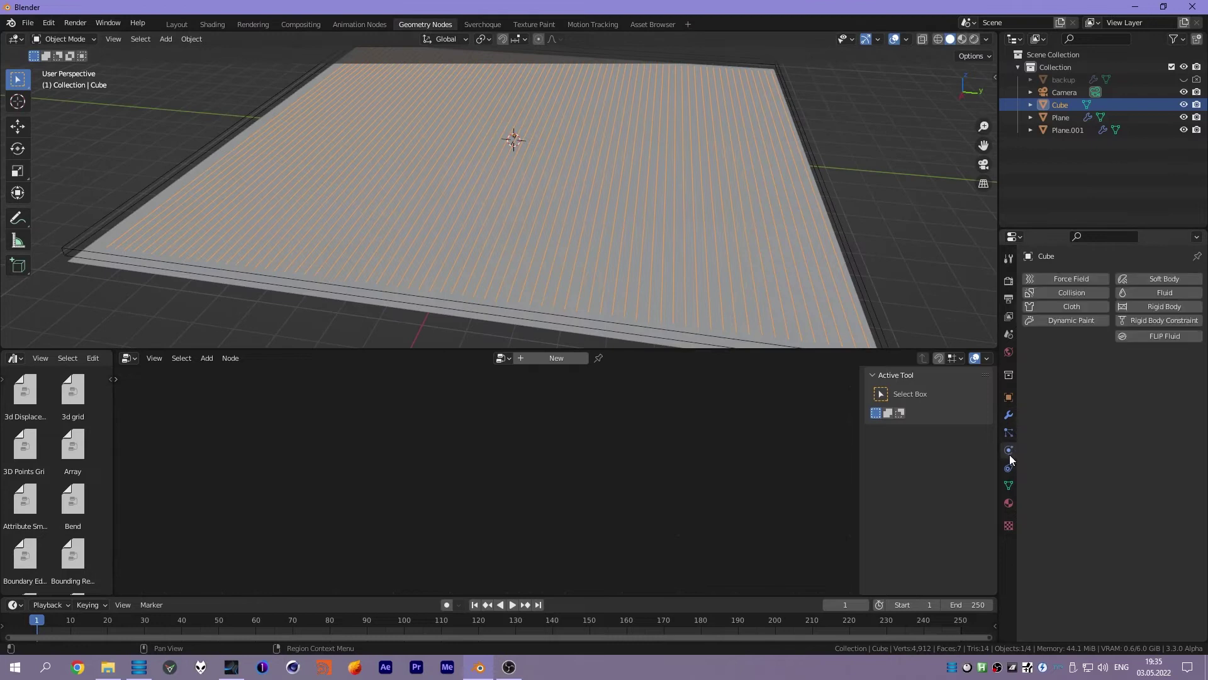
click(1167, 279)
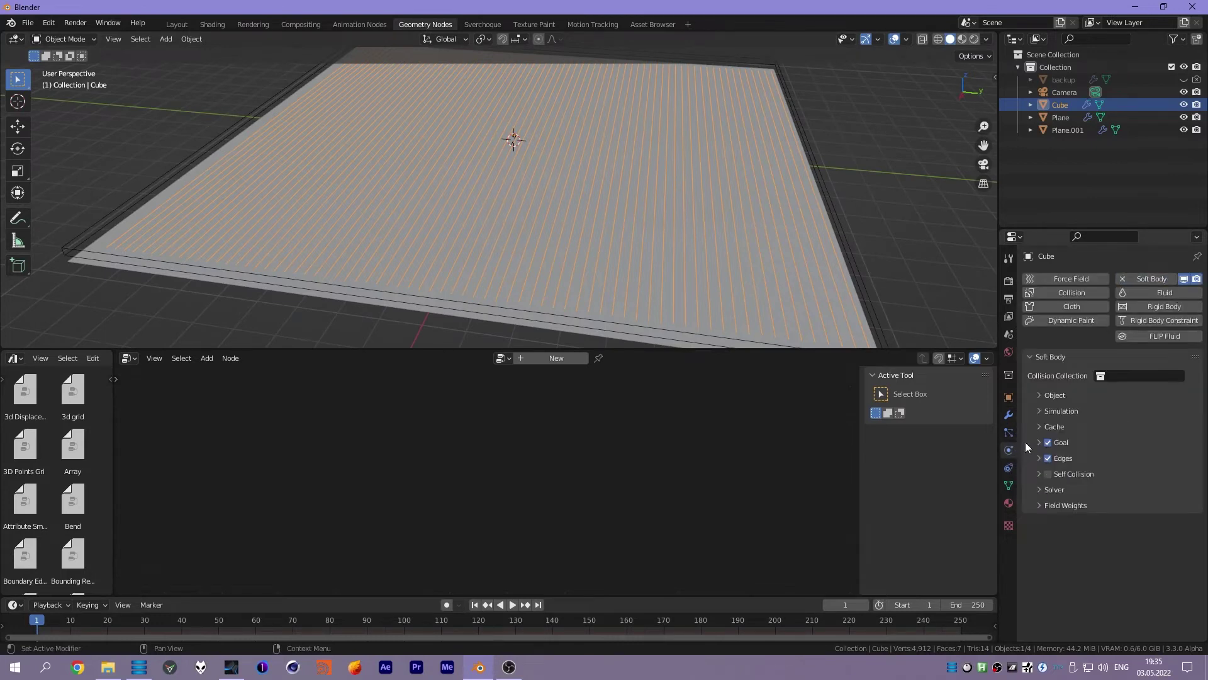
click(1038, 443)
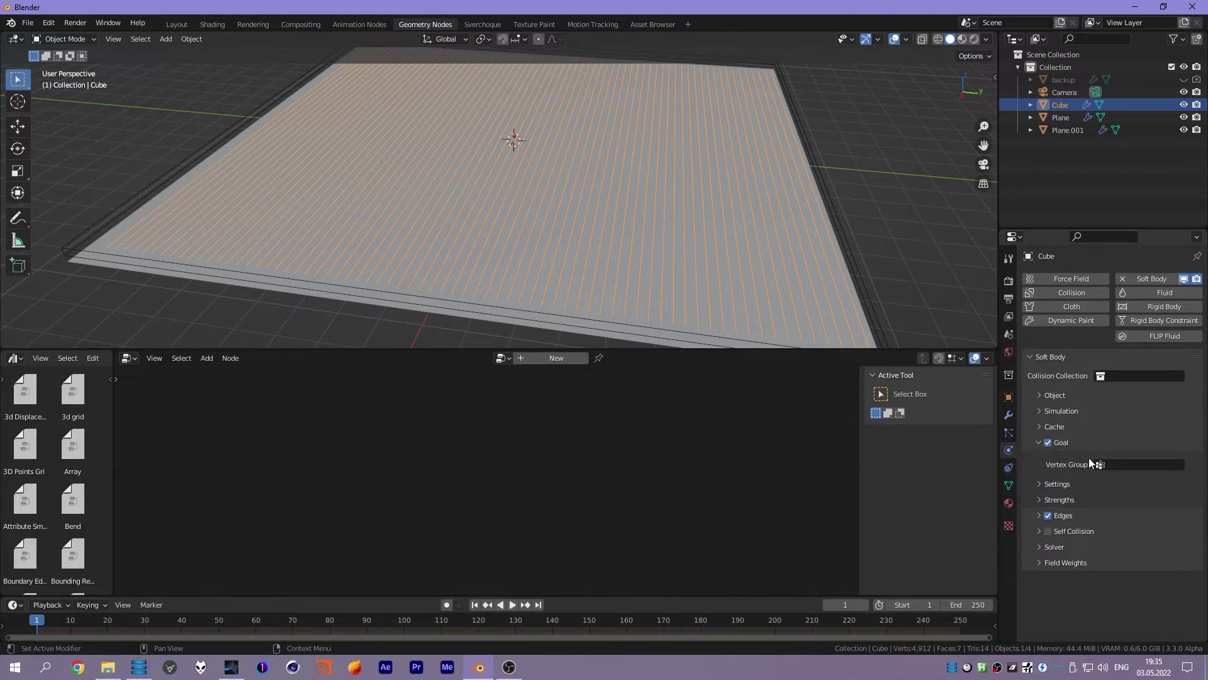
click(1048, 447)
click(1037, 442)
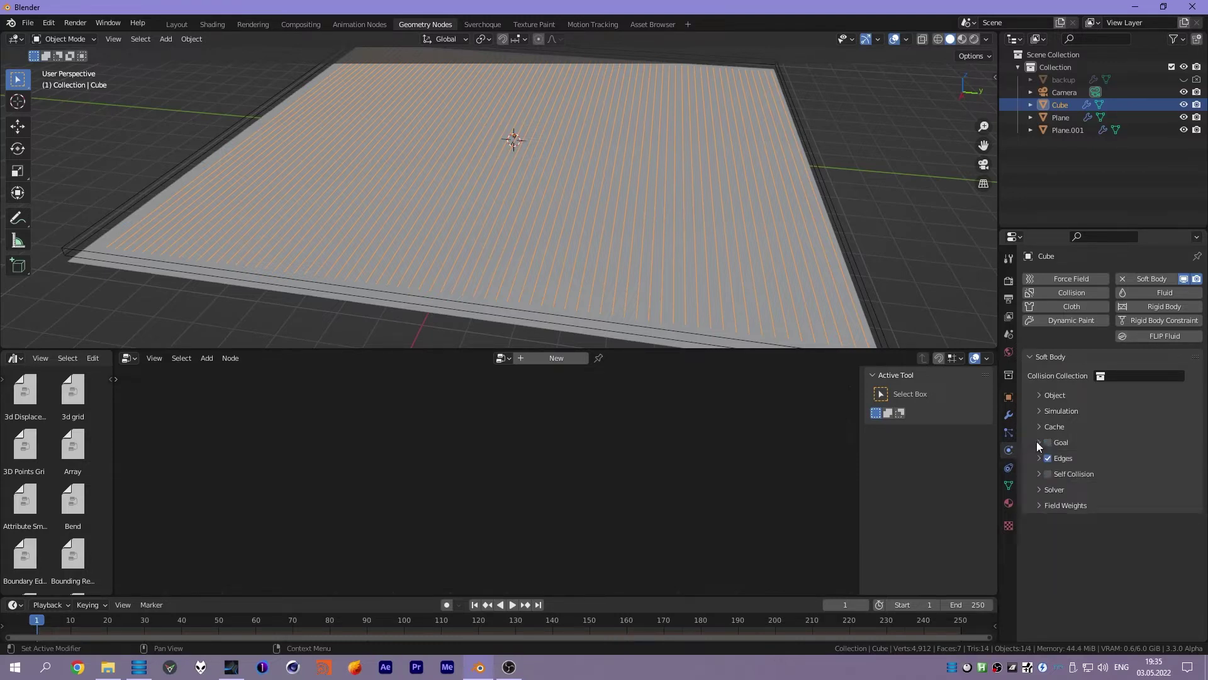
click(1049, 474)
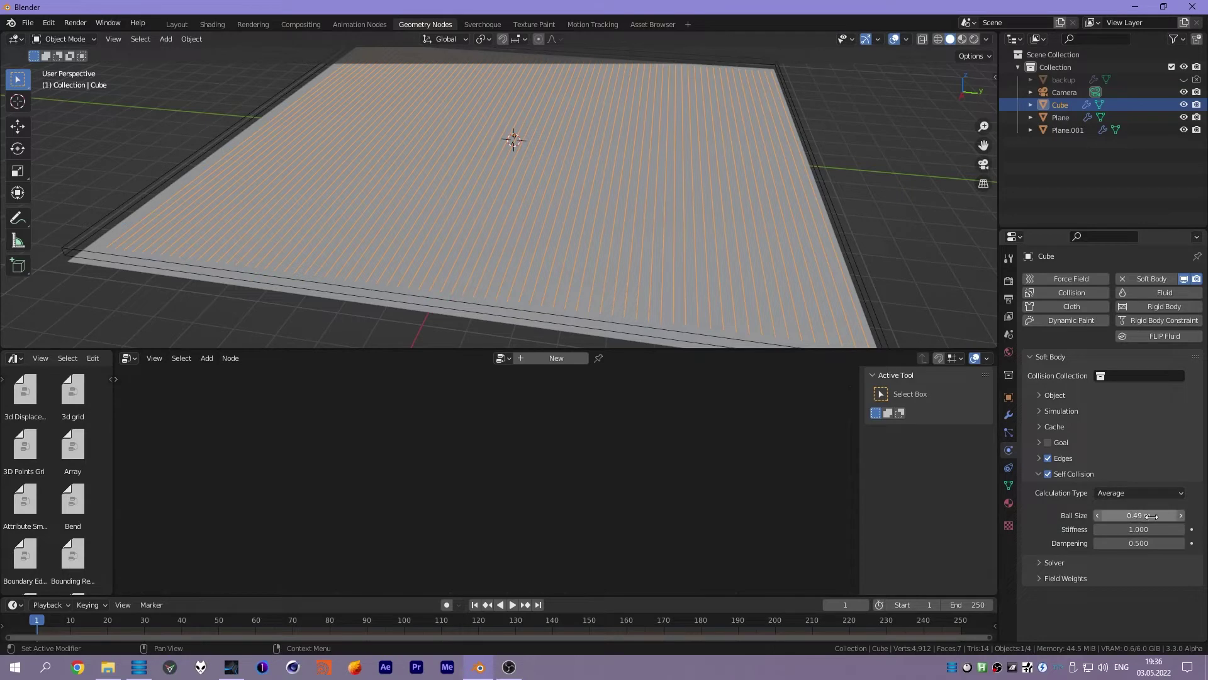
- Play the animation to test the soft body, then rewind to frame 1
middle_drag(692, 209, 723, 264)
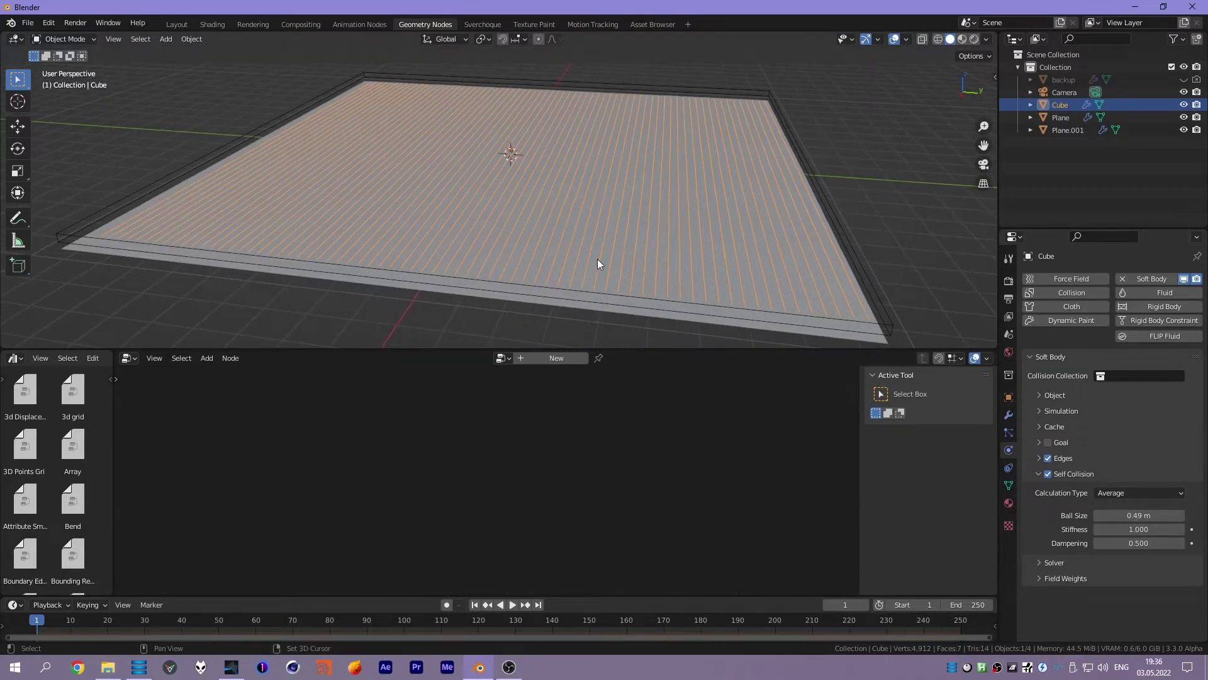
scroll(596, 264, up, 2)
scroll(597, 269, up, 1)
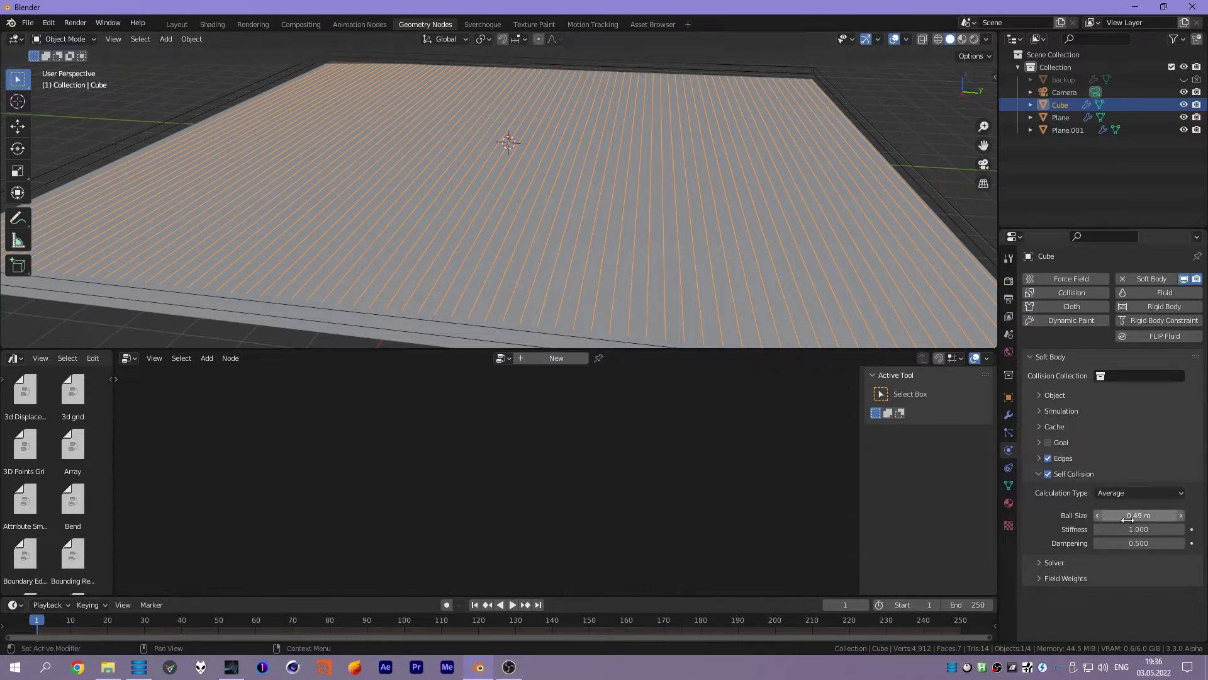
scroll(482, 198, down, 2)
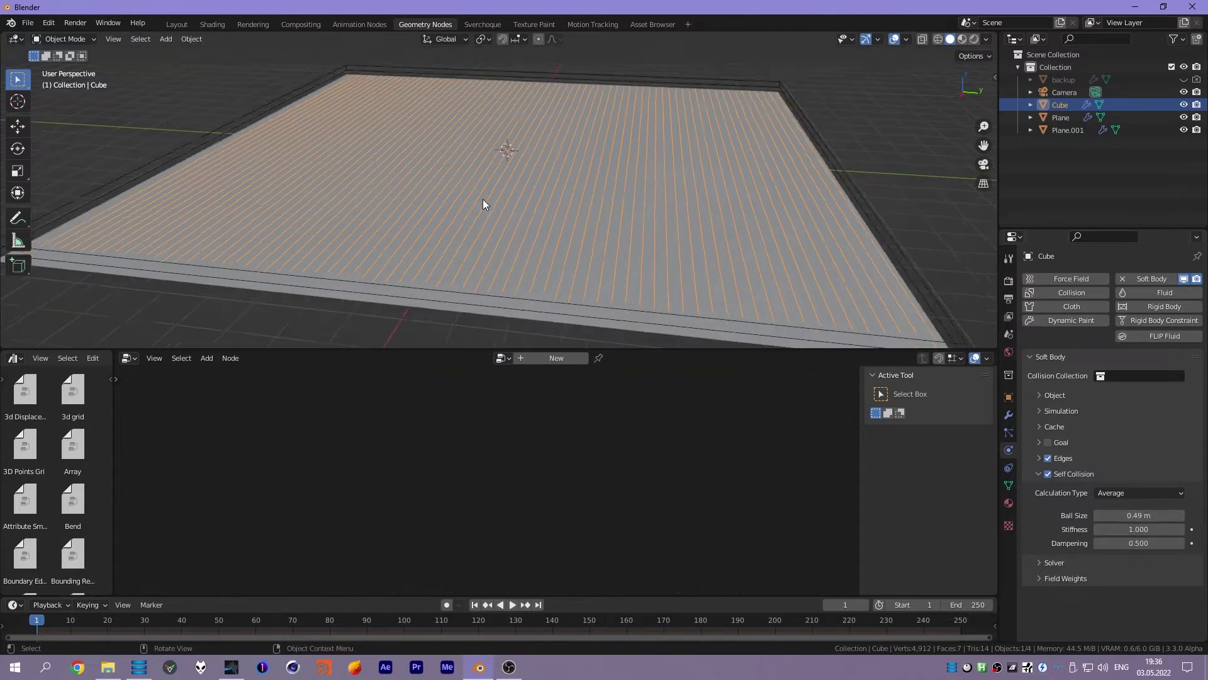
scroll(479, 213, down, 1)
key(space)
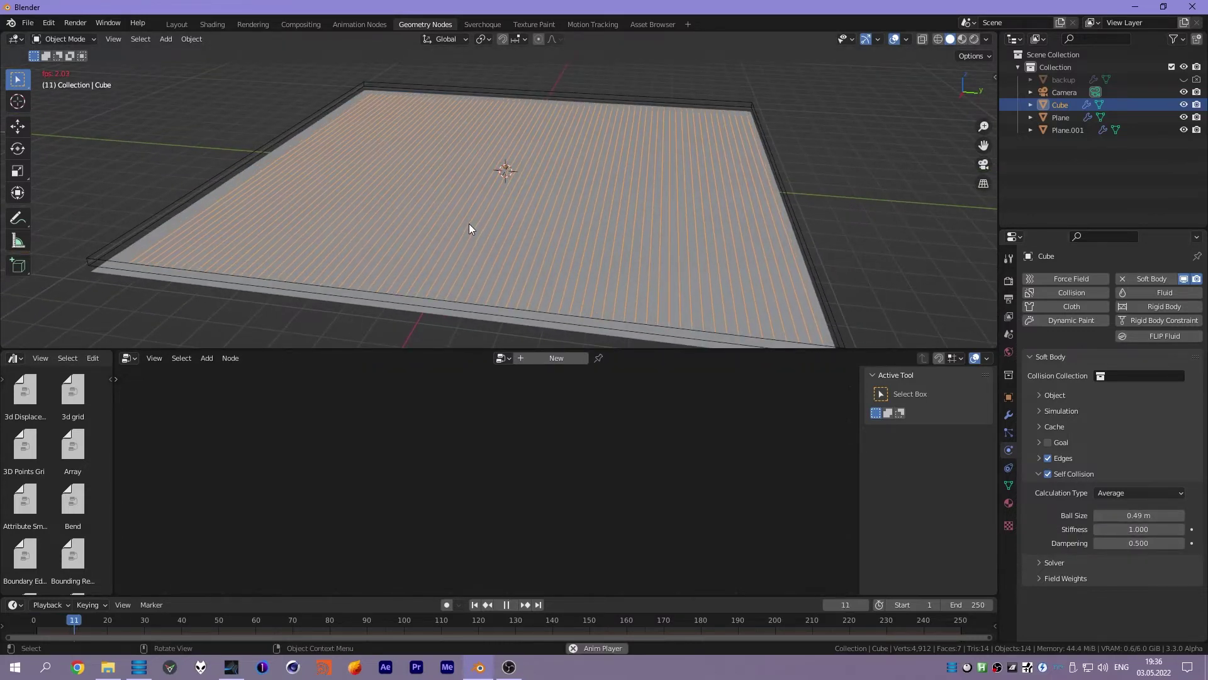
key(Escape)
- Move the Cube along Z and replay the soft body simulation
mouse_move(493, 224)
middle_down()
mouse_move(523, 180)
mouse_move(491, 229)
middle_up()
key(g)
key(z)
click(525, 183)
key(space)
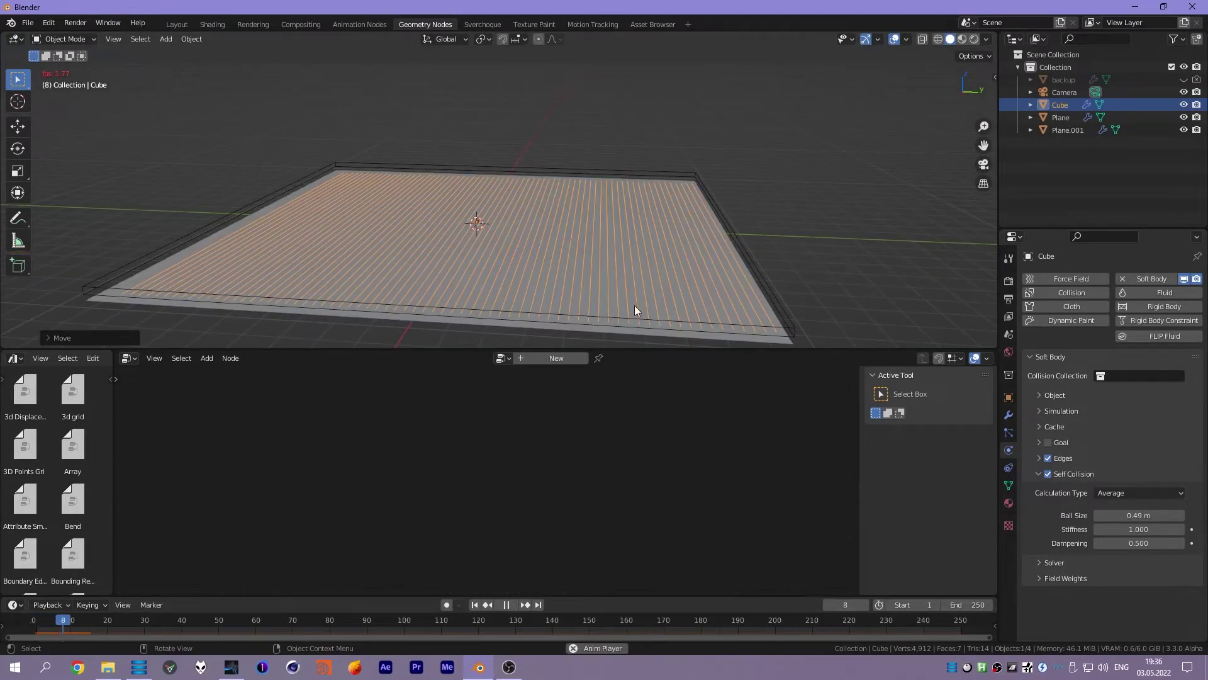
key(Escape)
- Add a Turbulence force field in the maximized Layout 3D view
click(176, 24)
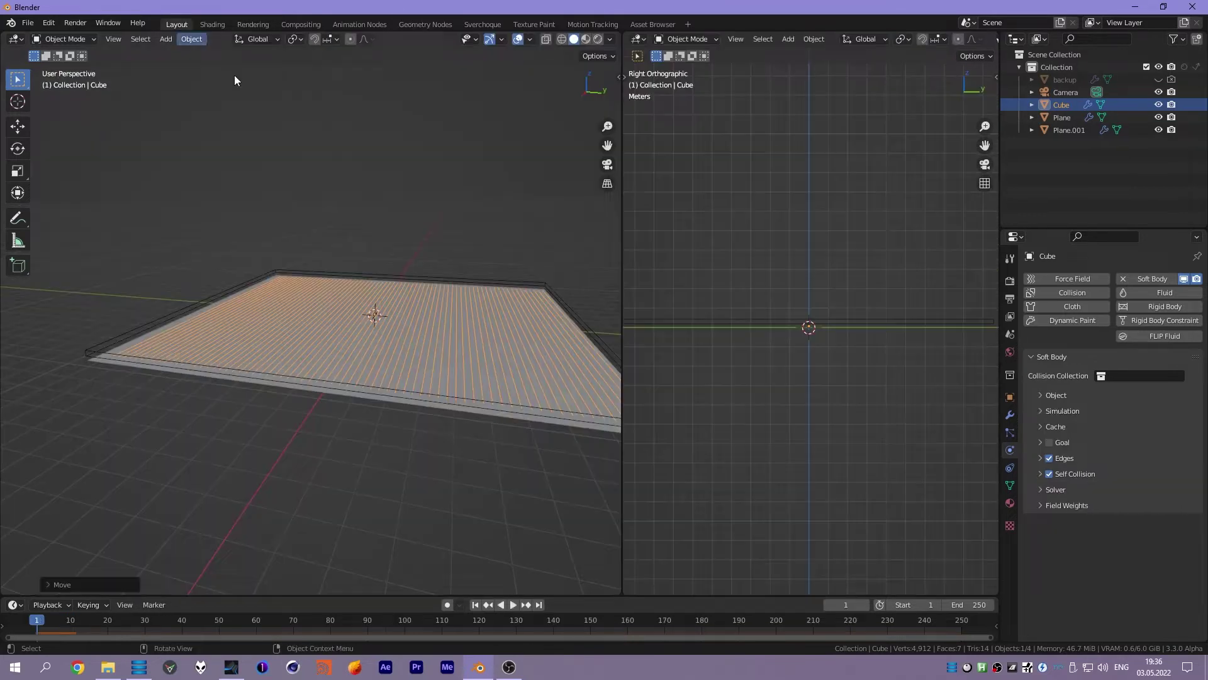
key(ctrl+space)
scroll(561, 266, up, 3)
key(shift+a)
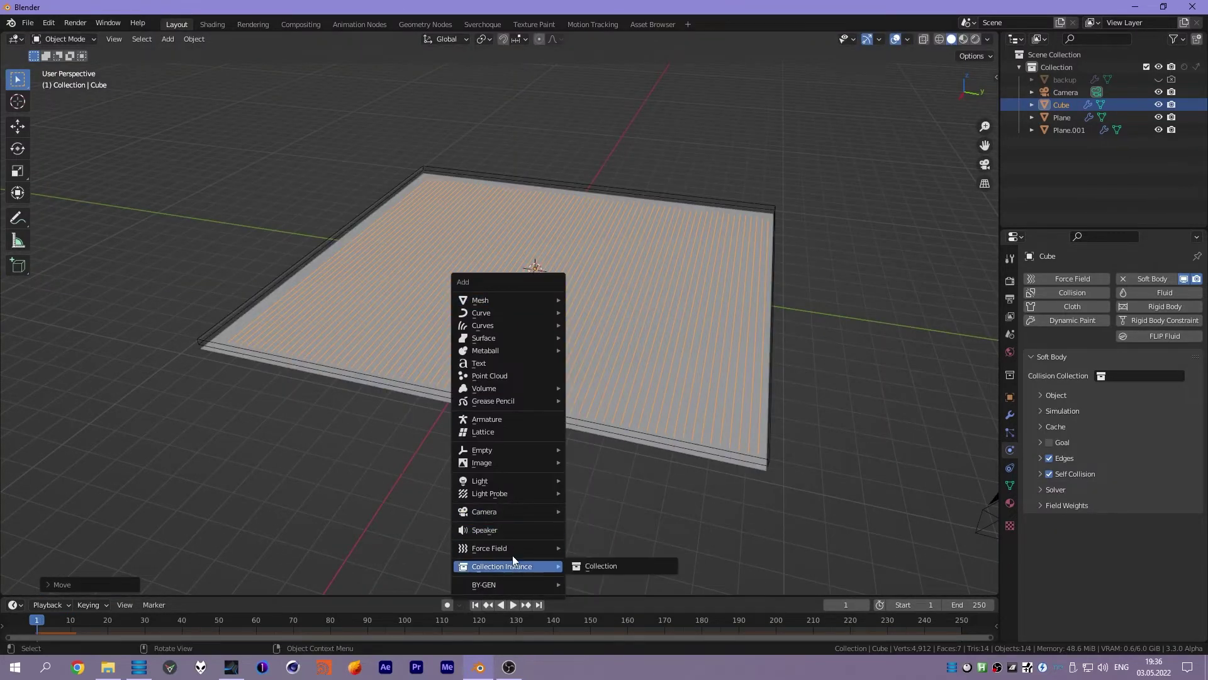
click(607, 519)
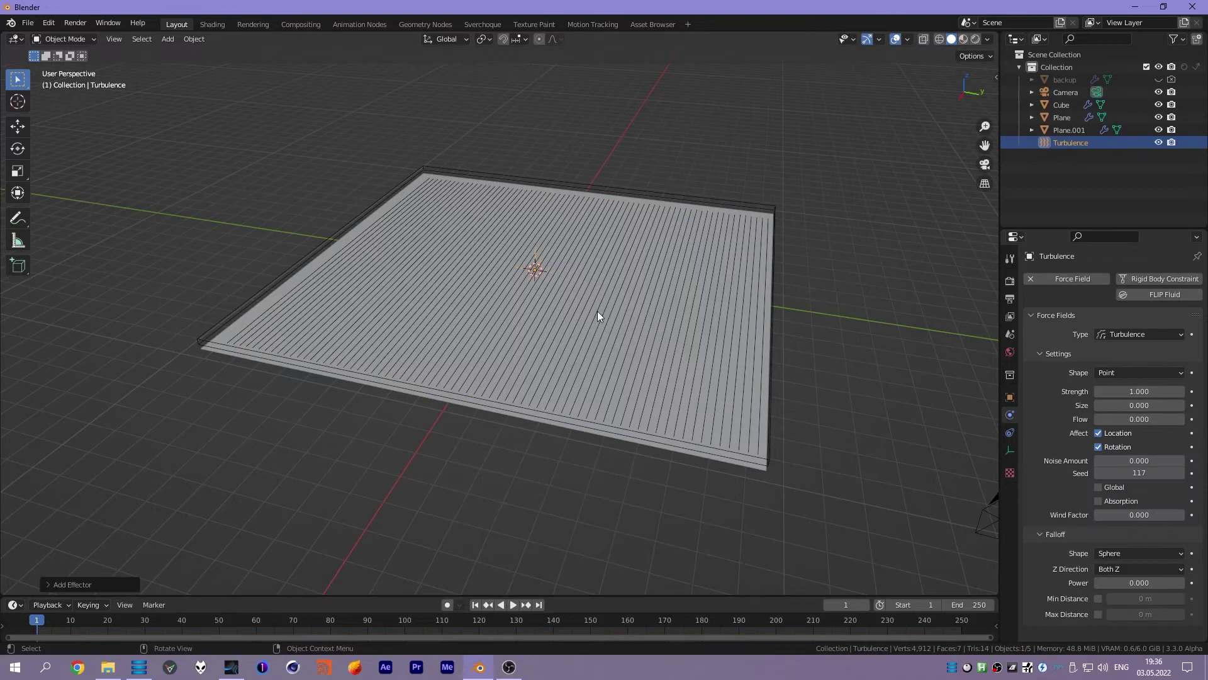
- Set turbulence Strength 20 and Size 5, then play to see the grid ripple
middle_drag(558, 306, 561, 315)
scroll(595, 332, up, 4)
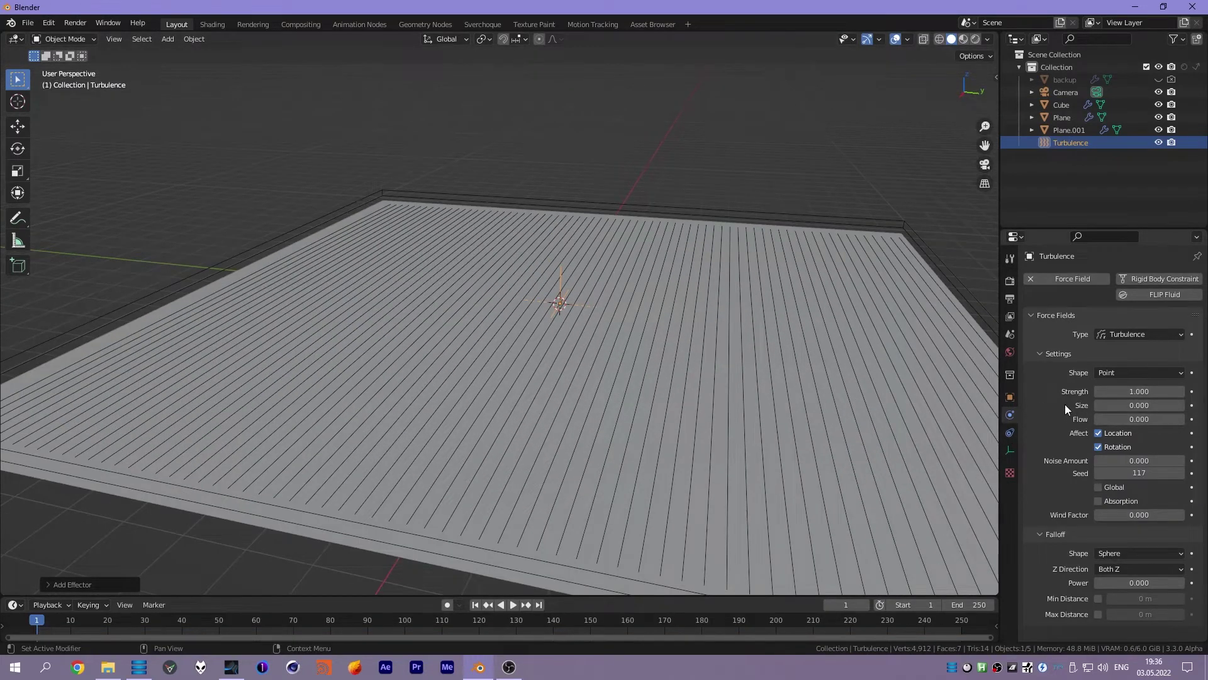
click(1132, 392)
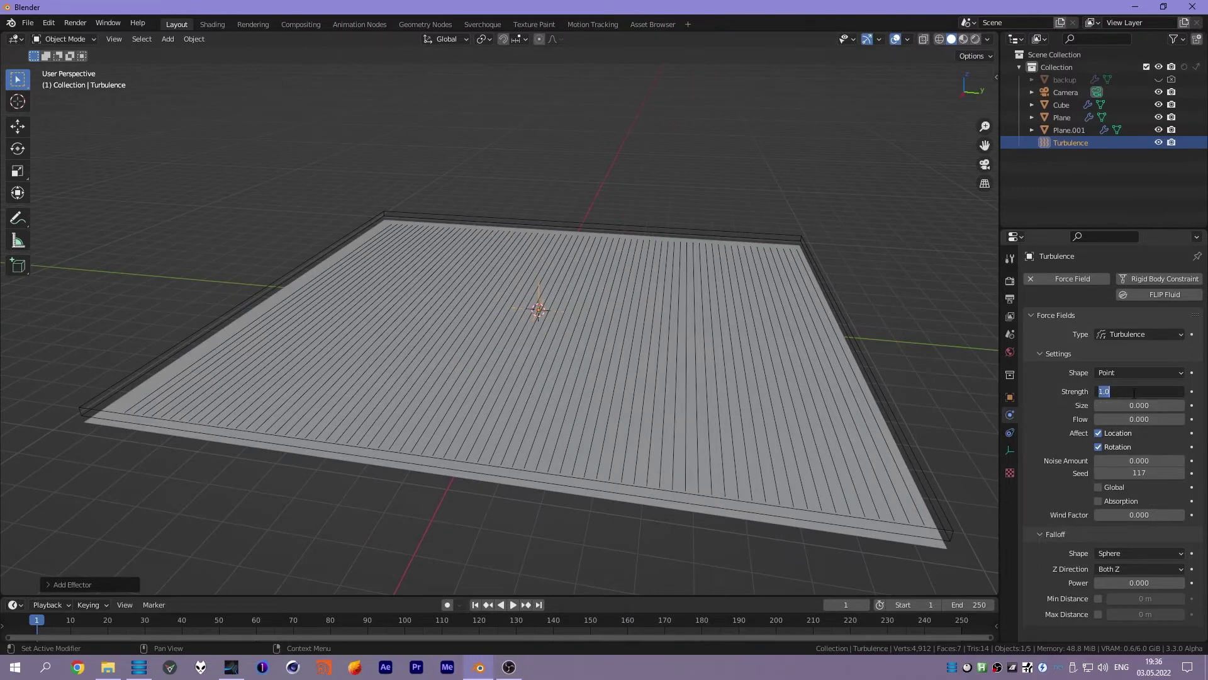
text(10.000)
click(1131, 405)
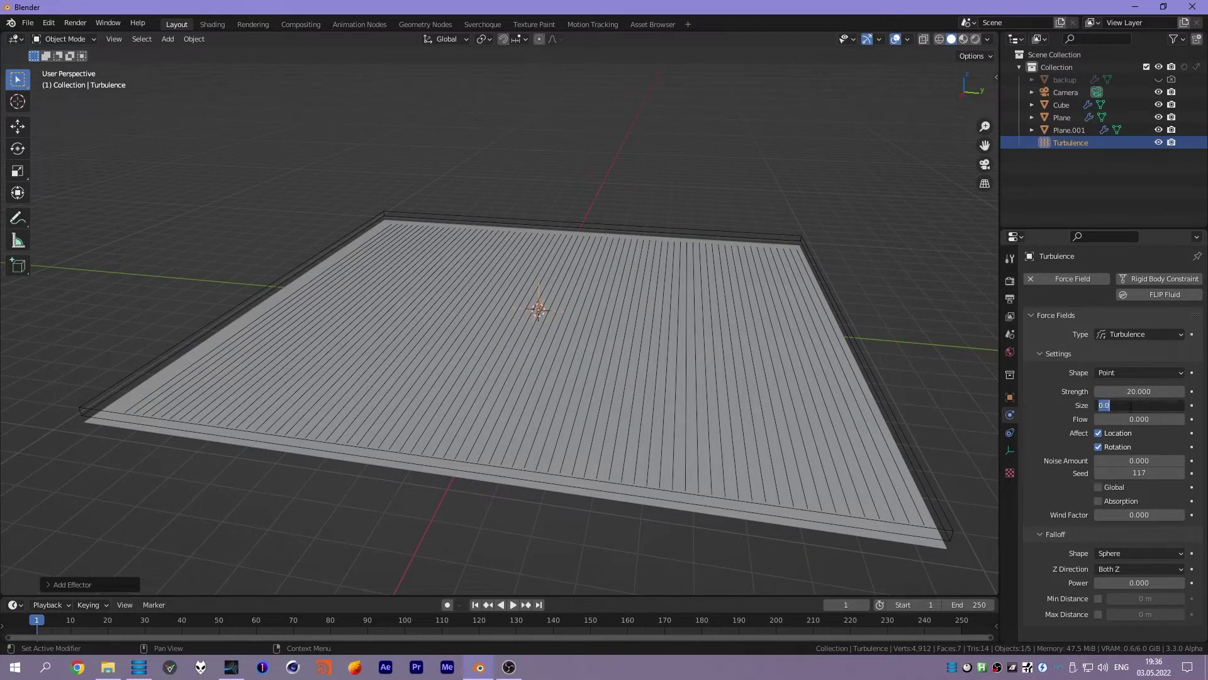
key(Return)
key(space)
scroll(732, 360, up, 2)
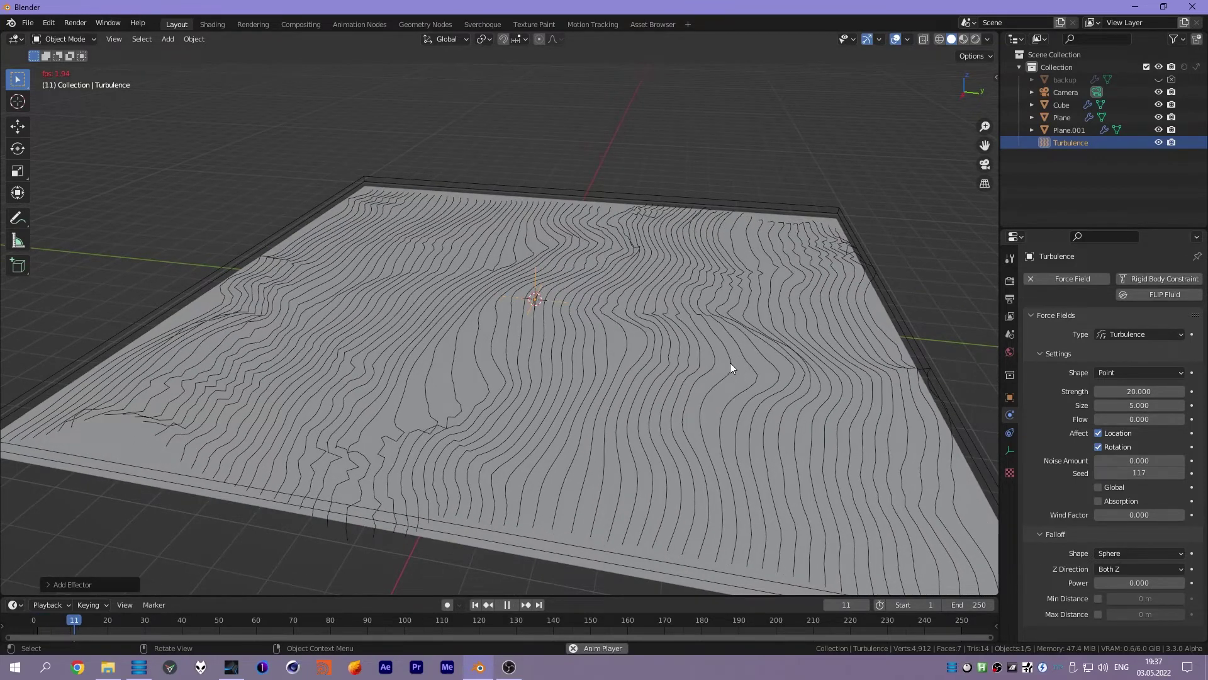
key(space)
- Rewind to frame 1 and scale the Plane up far beyond the grid
mouse_move(729, 362)
middle_down()
mouse_move(759, 303)
mouse_move(705, 358)
middle_up()
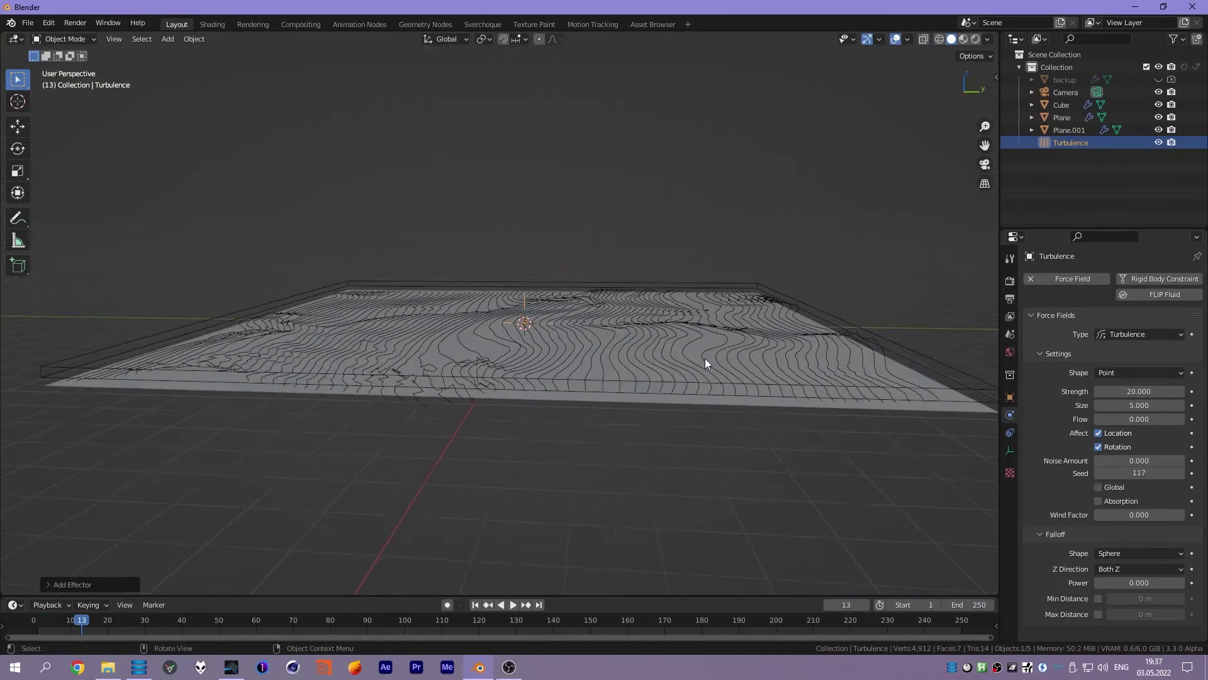
click(661, 405)
middle_drag(662, 402, 644, 314)
key(shift+Left)
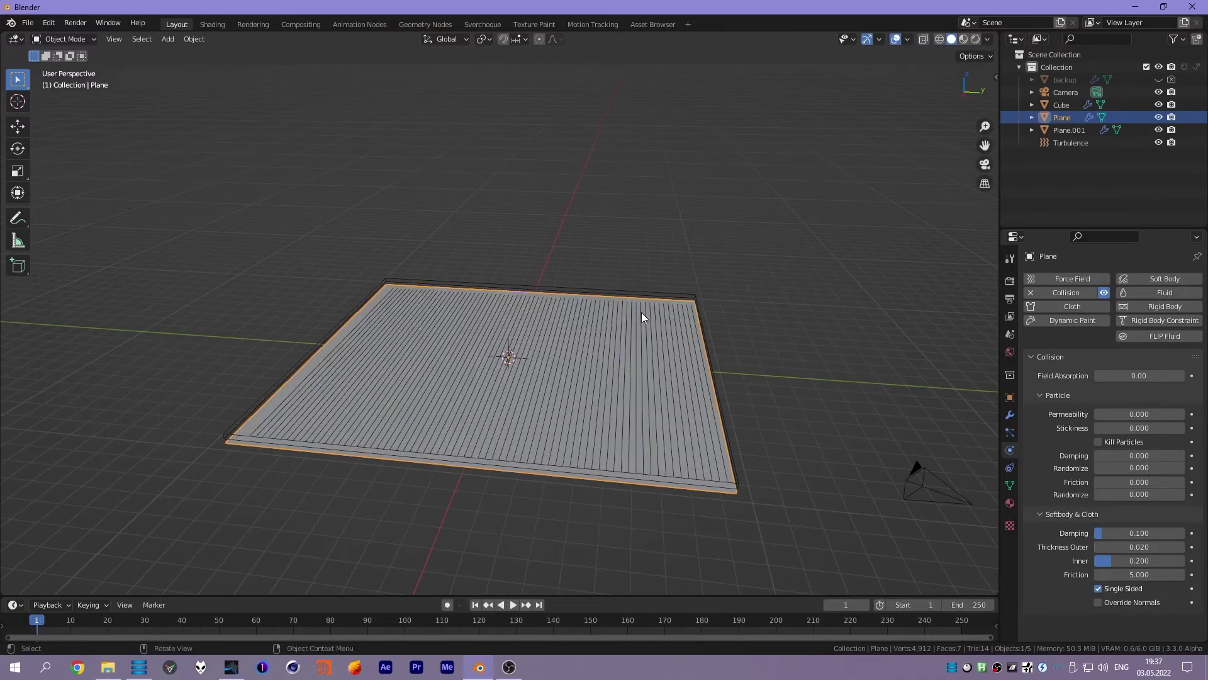
key(s)
click(837, 227)
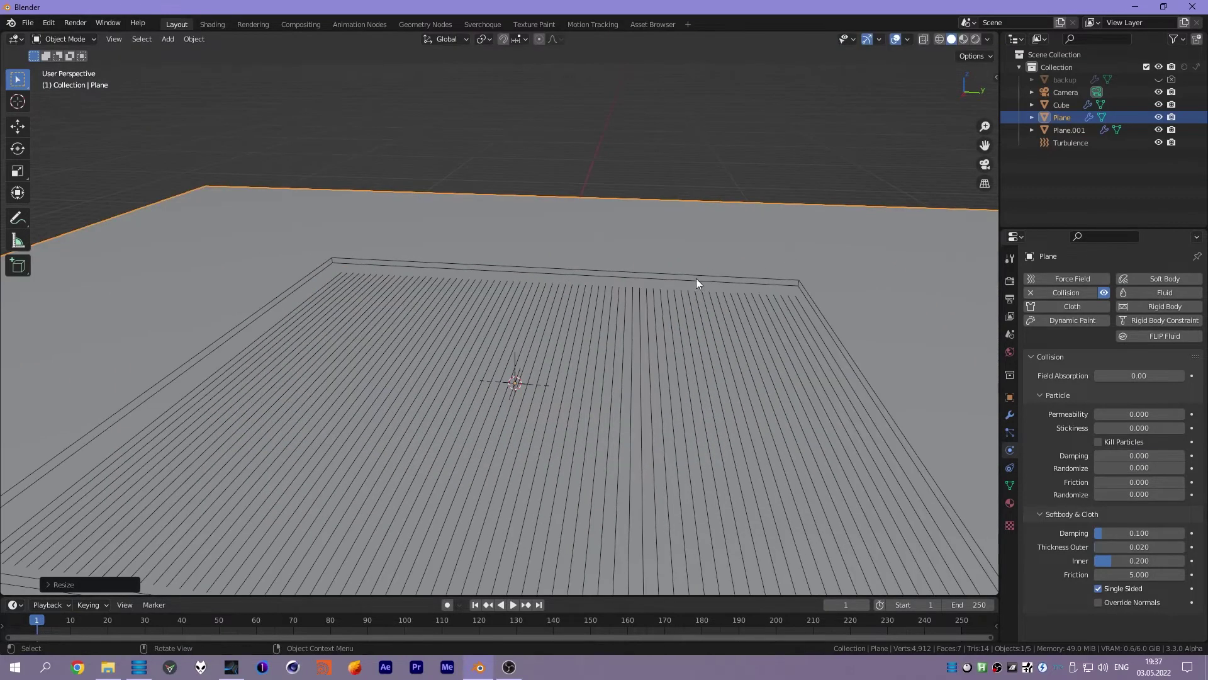
- Scale Plane.001 up on X and Y only, excluding the Z axis
click(695, 283)
scroll(692, 271, down, 3)
scroll(691, 261, down, 2)
key(s)
key(shift+z)
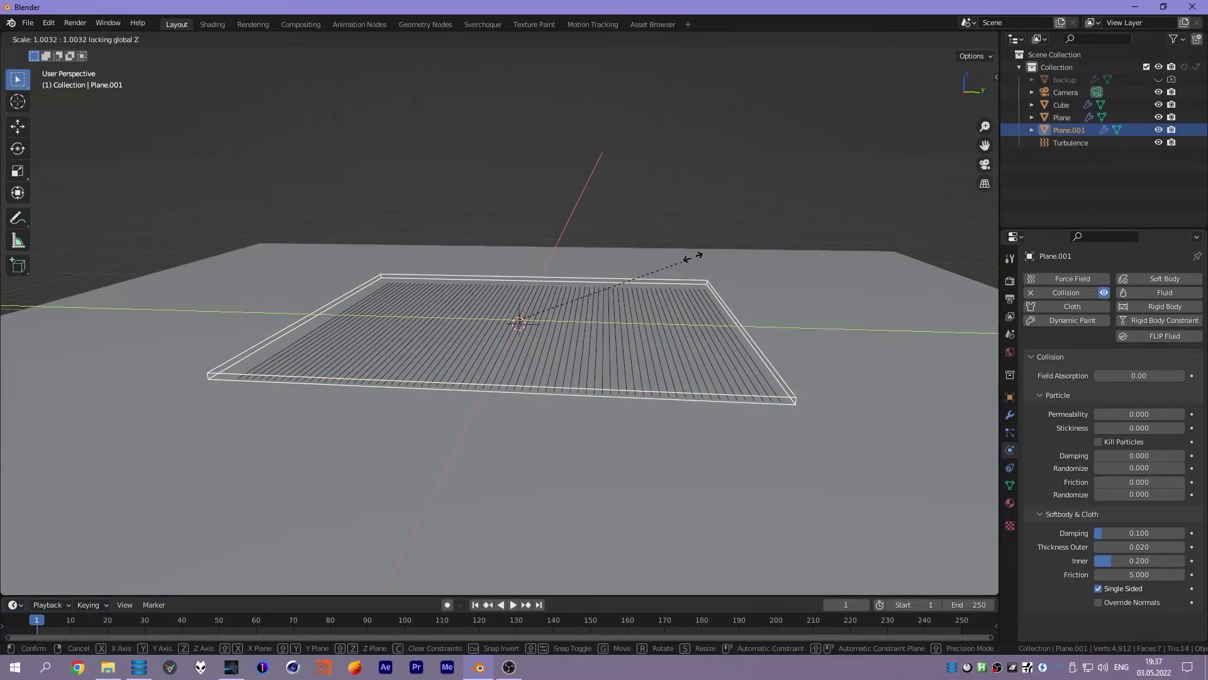
click(845, 214)
- Play the strand animation, inspect it from above and the side, then rewind
scroll(639, 278, up, 2)
key(space)
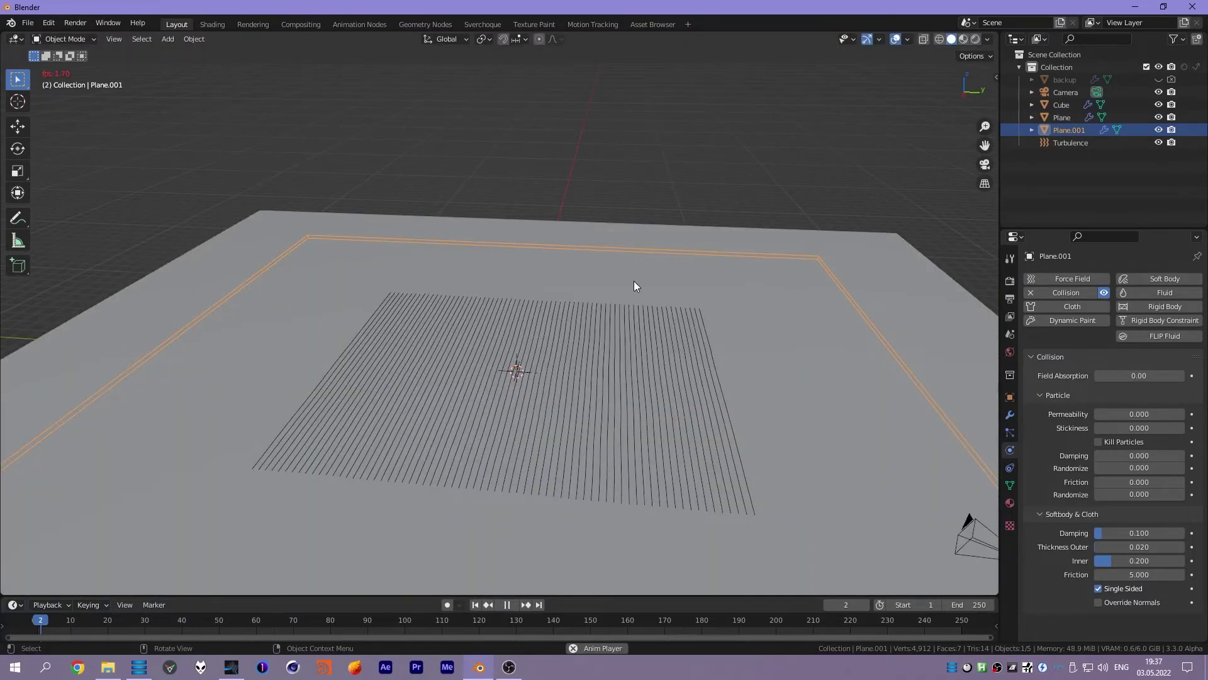
alt+middle_drag(633, 281, 688, 316)
scroll(710, 300, up, 4)
mouse_move(640, 274)
middle_down()
mouse_move(632, 161)
mouse_move(594, 302)
middle_up()
scroll(593, 302, down, 4)
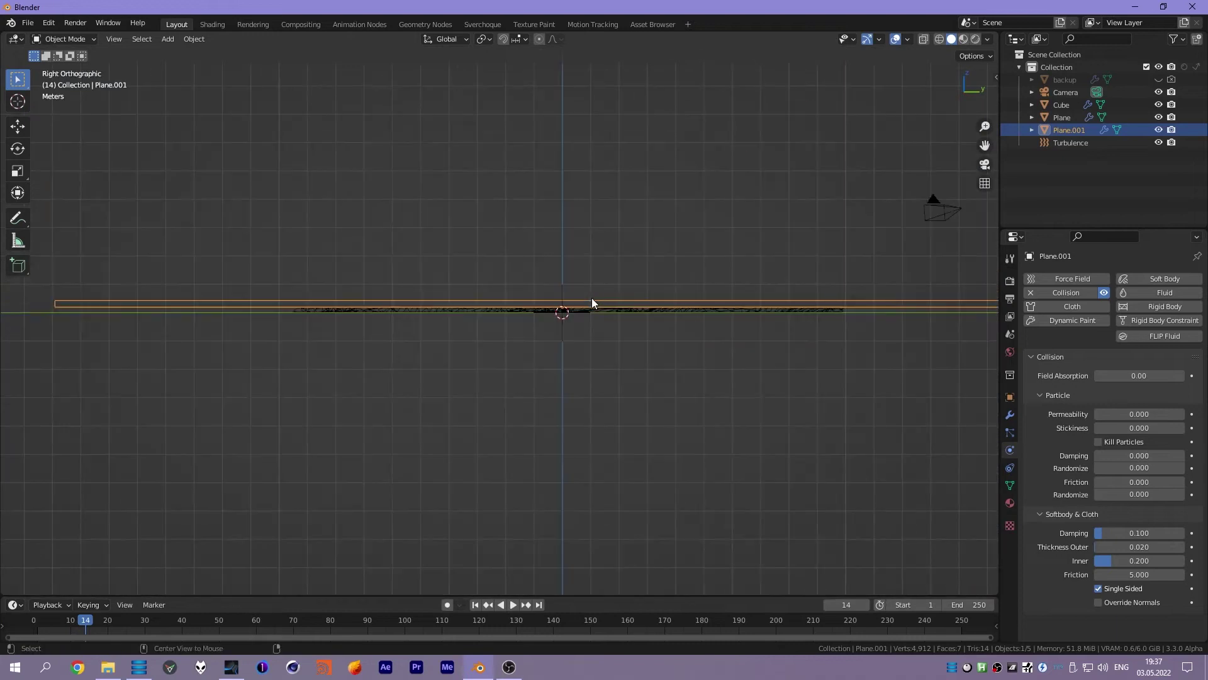
key(shift+Left)
scroll(591, 297, up, 4)
- Lower Plane.001 by 0.119 m along Z and replay the rippling strands
key(g)
key(z)
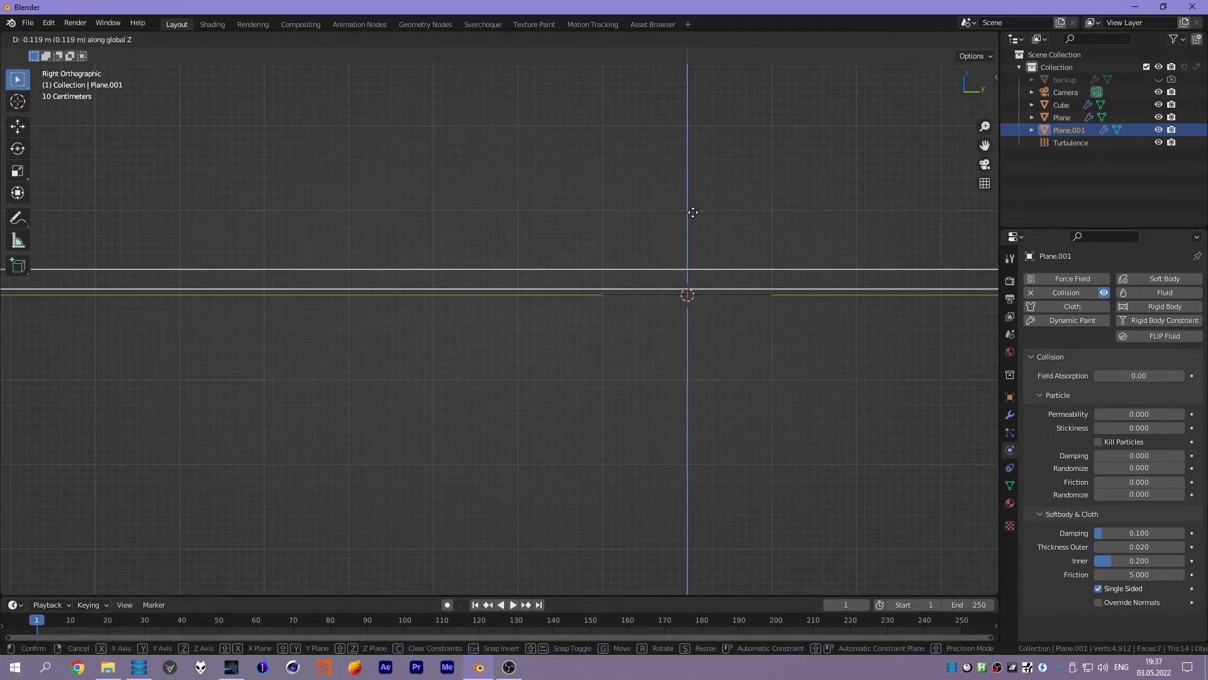
click(693, 212)
key(space)
mouse_move(654, 315)
middle_down()
mouse_move(706, 248)
mouse_move(640, 364)
mouse_move(615, 274)
middle_up()
scroll(607, 275, up, 2)
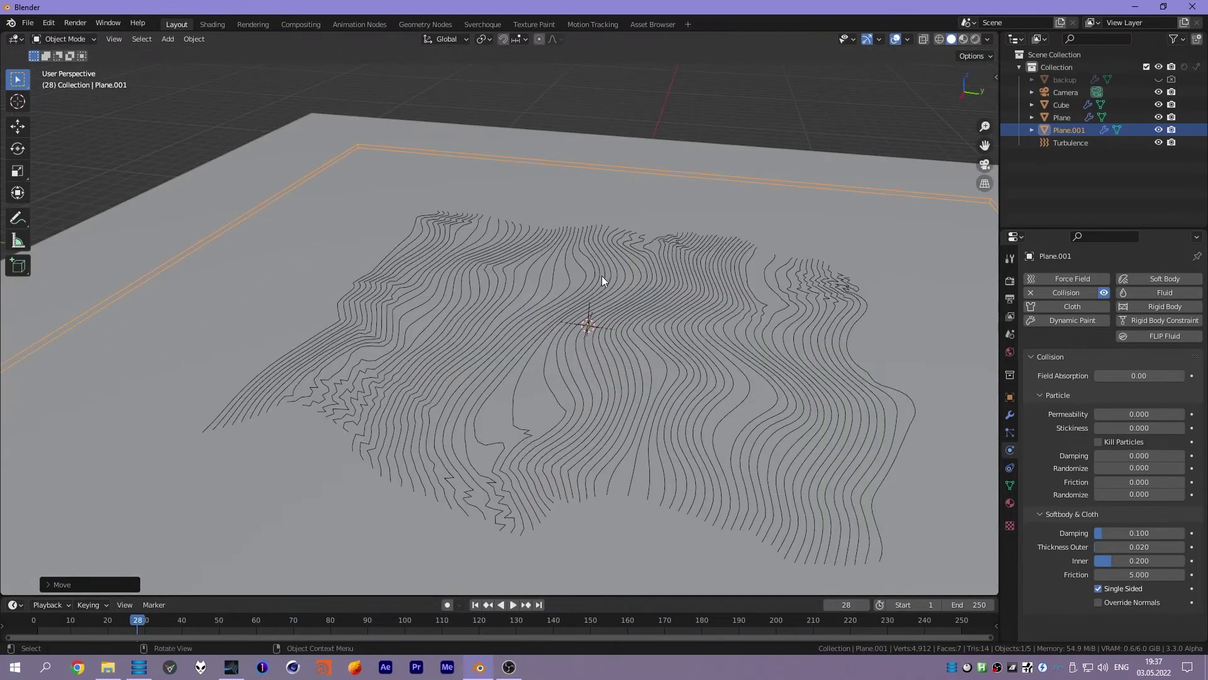
key(Escape)
middle_drag(677, 320, 647, 312)
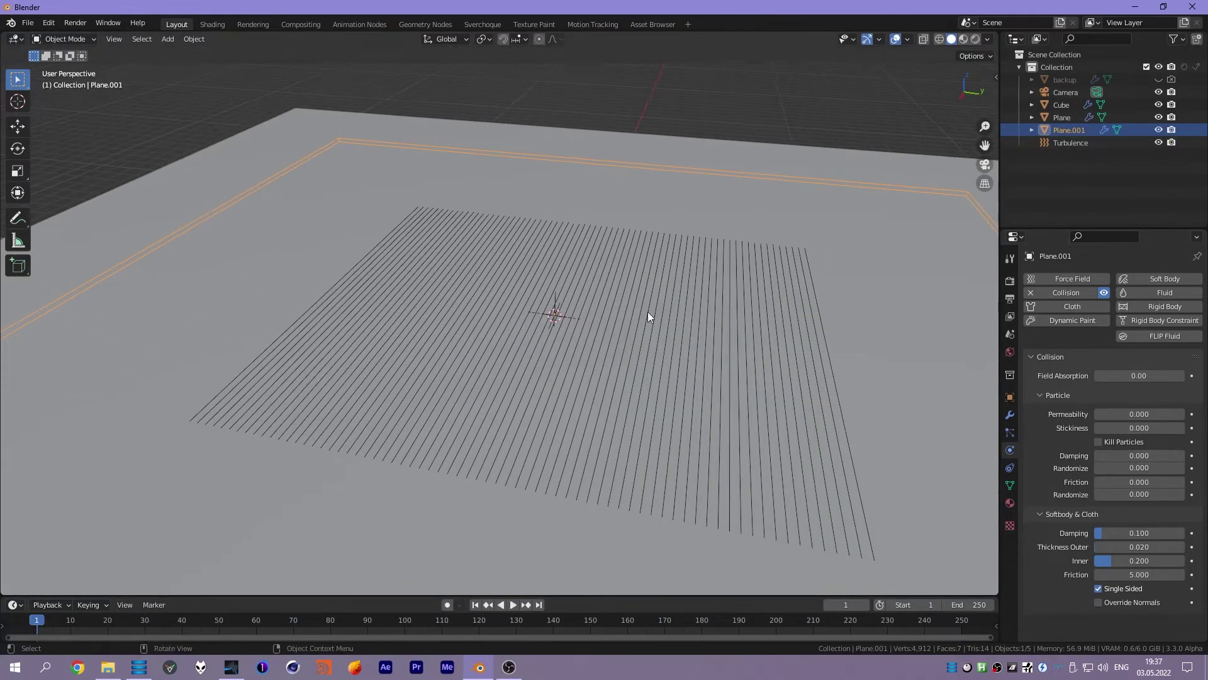
click(1070, 142)
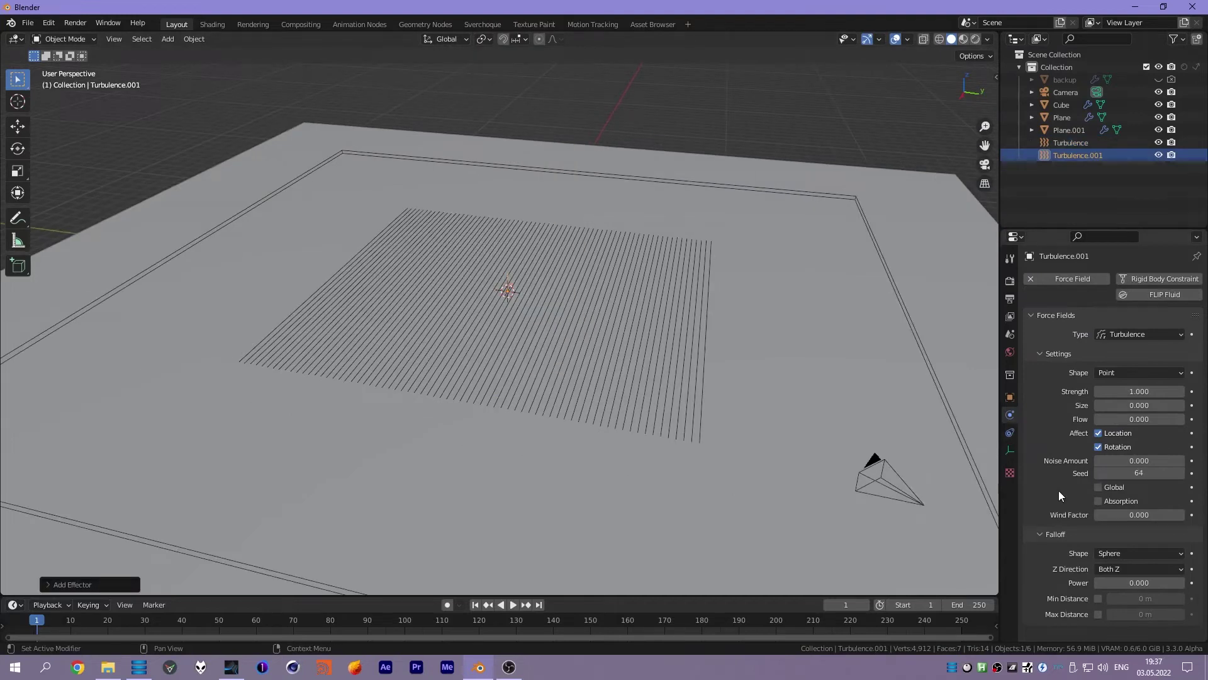
click(1098, 598)
click(1098, 614)
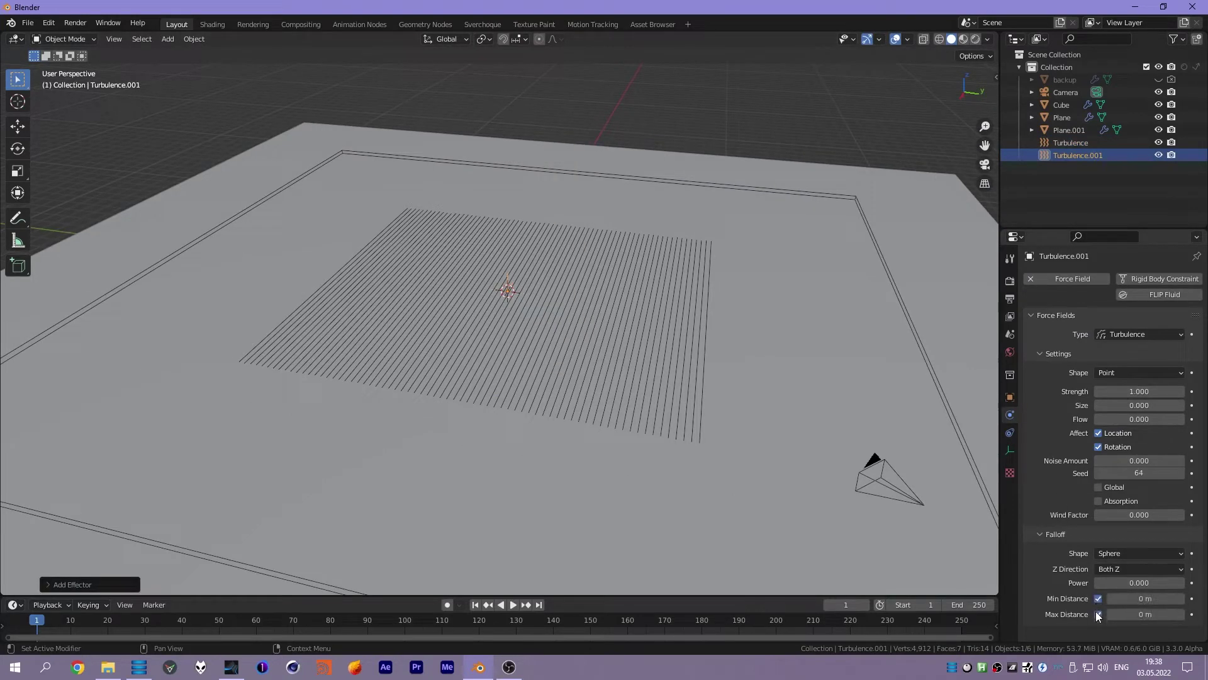
drag(1139, 615, 1157, 614)
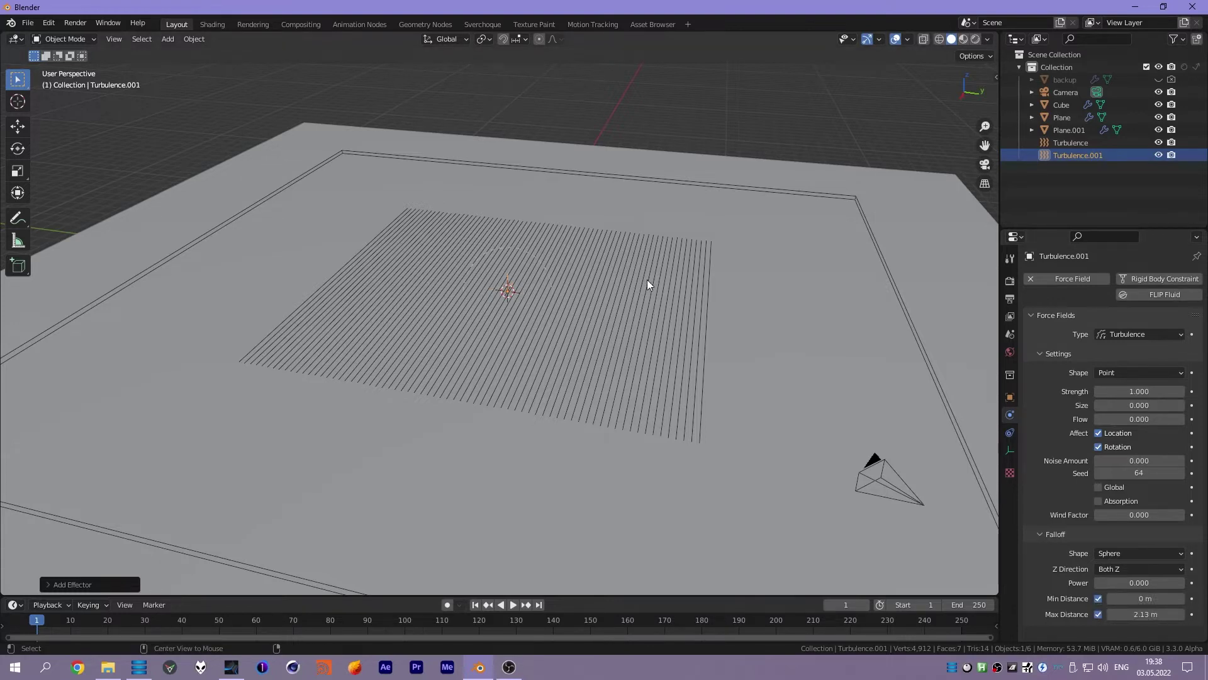
scroll(554, 286, up, 1)
scroll(545, 293, up, 2)
mouse_move(545, 293)
middle_down()
mouse_move(543, 266)
mouse_move(521, 322)
middle_up()
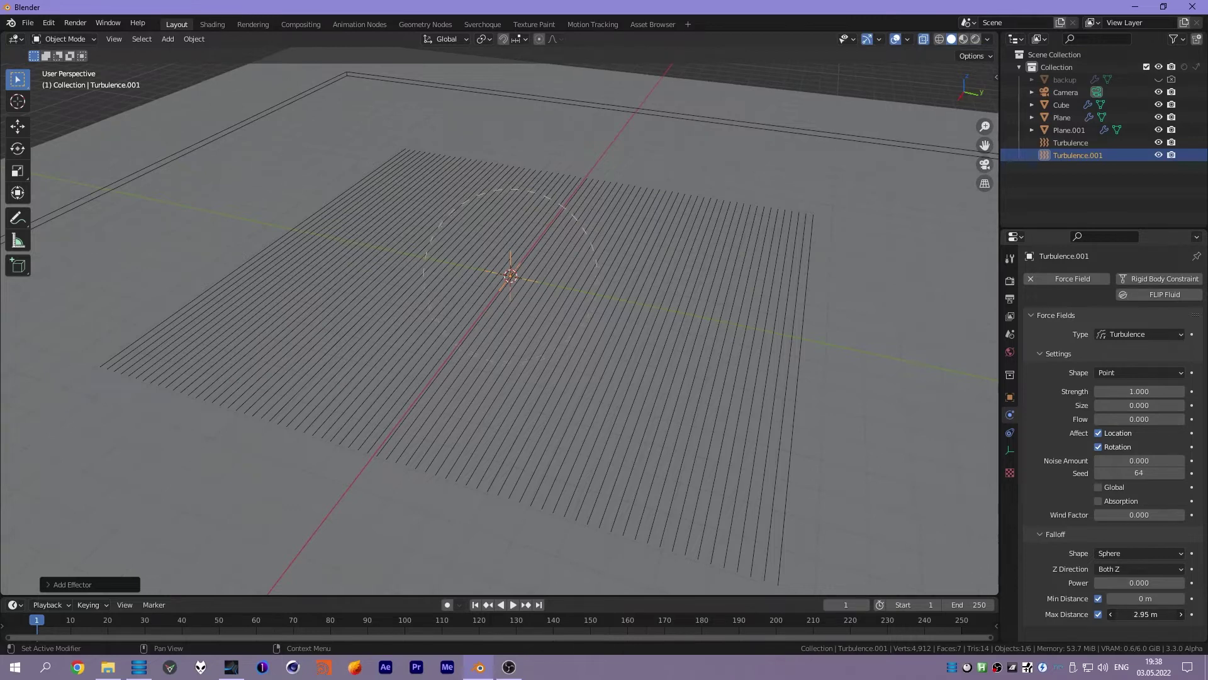
drag(1142, 613, 1154, 614)
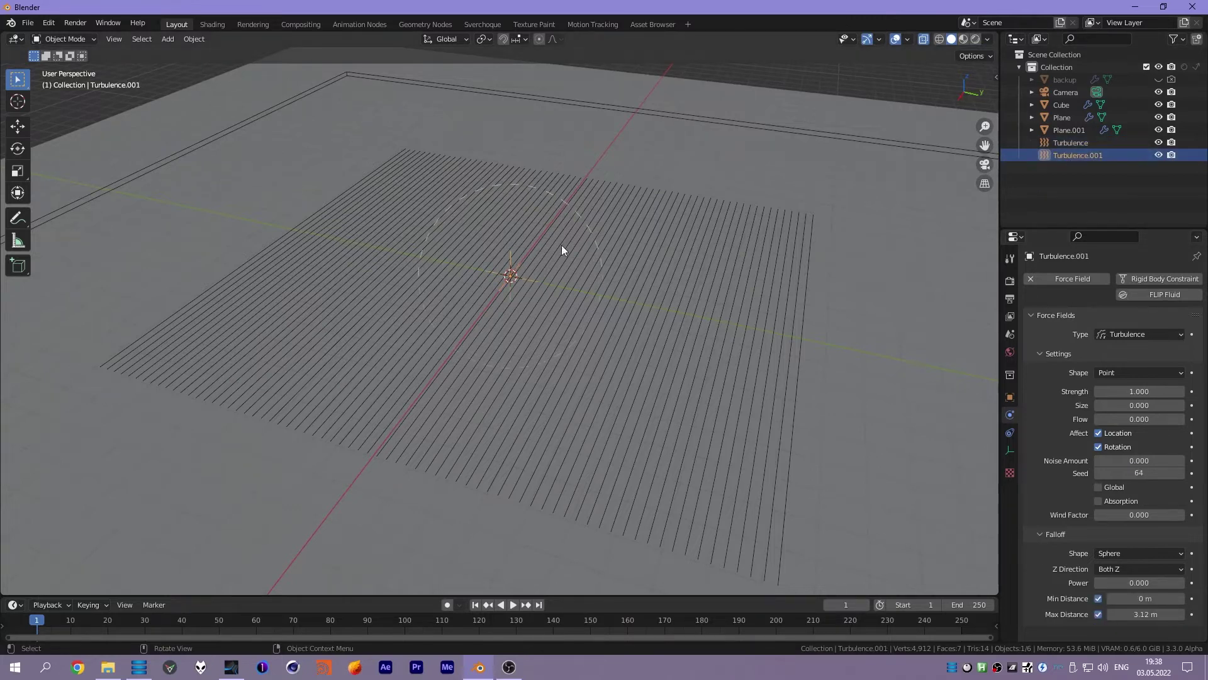
middle_drag(562, 244, 555, 242)
mouse_move(674, 375)
middle_down()
mouse_move(355, 285)
mouse_move(542, 256)
middle_up()
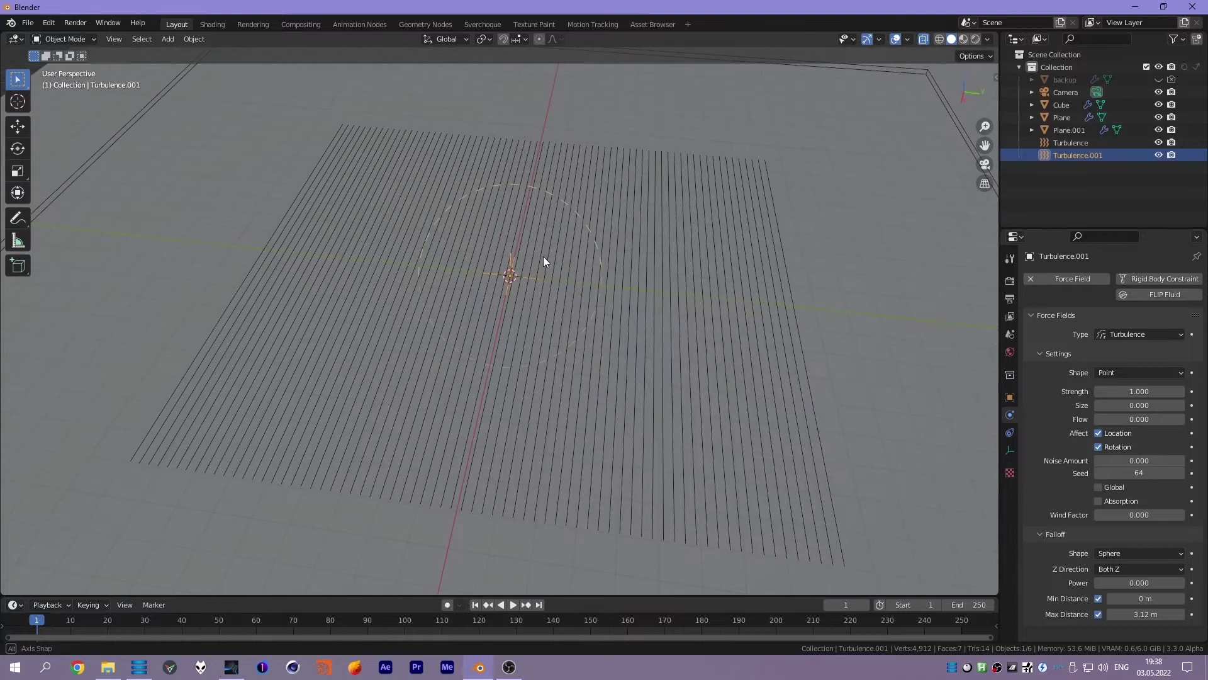
click(1133, 390)
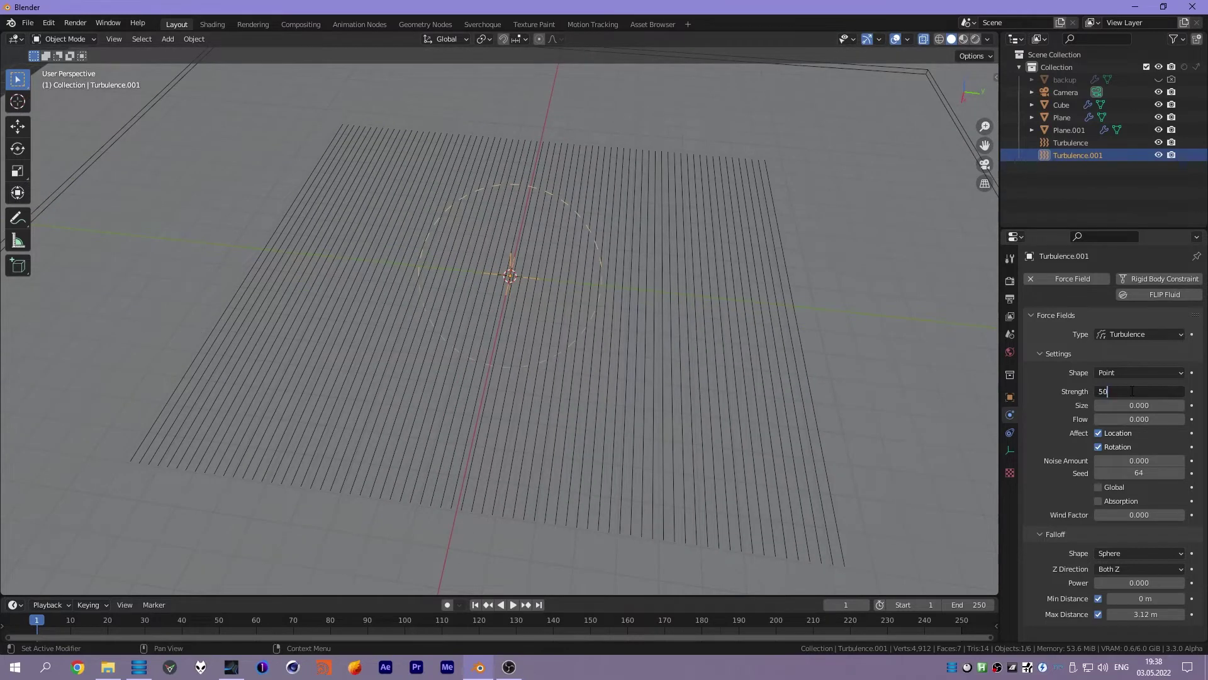
key(Return)
key(space)
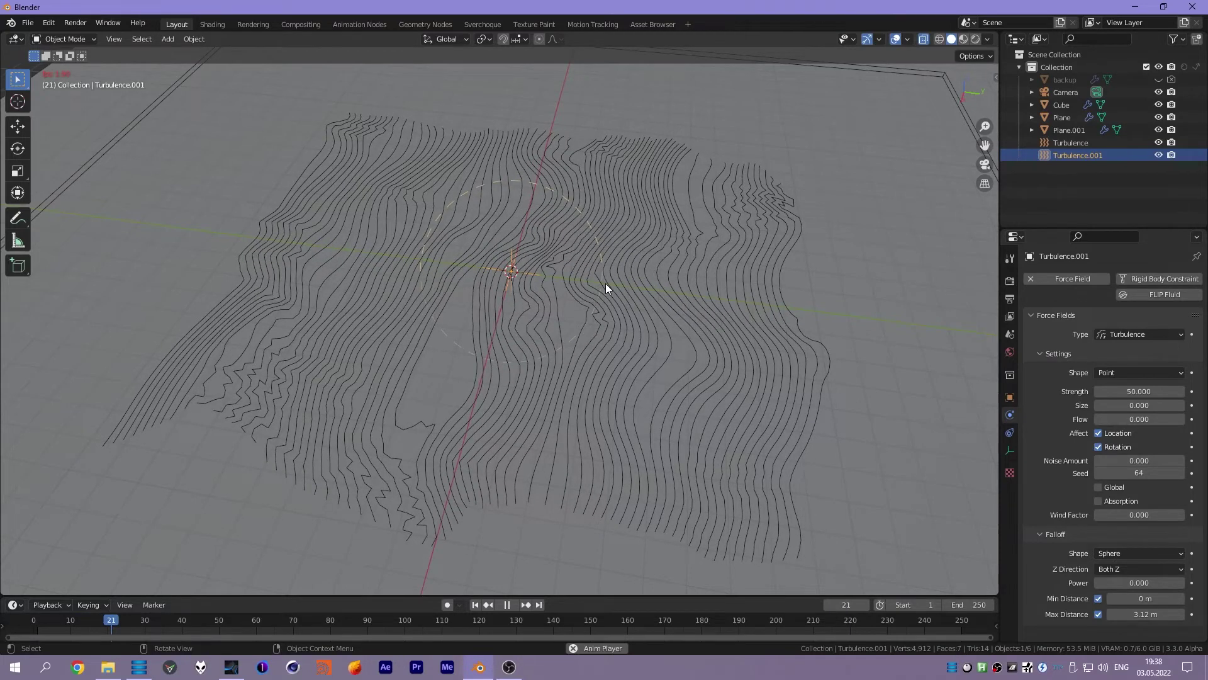
key(Escape)
- Replace the turbulence with a trial Vortex field (3.15 m max distance), test it, then undo it
key(Delete)
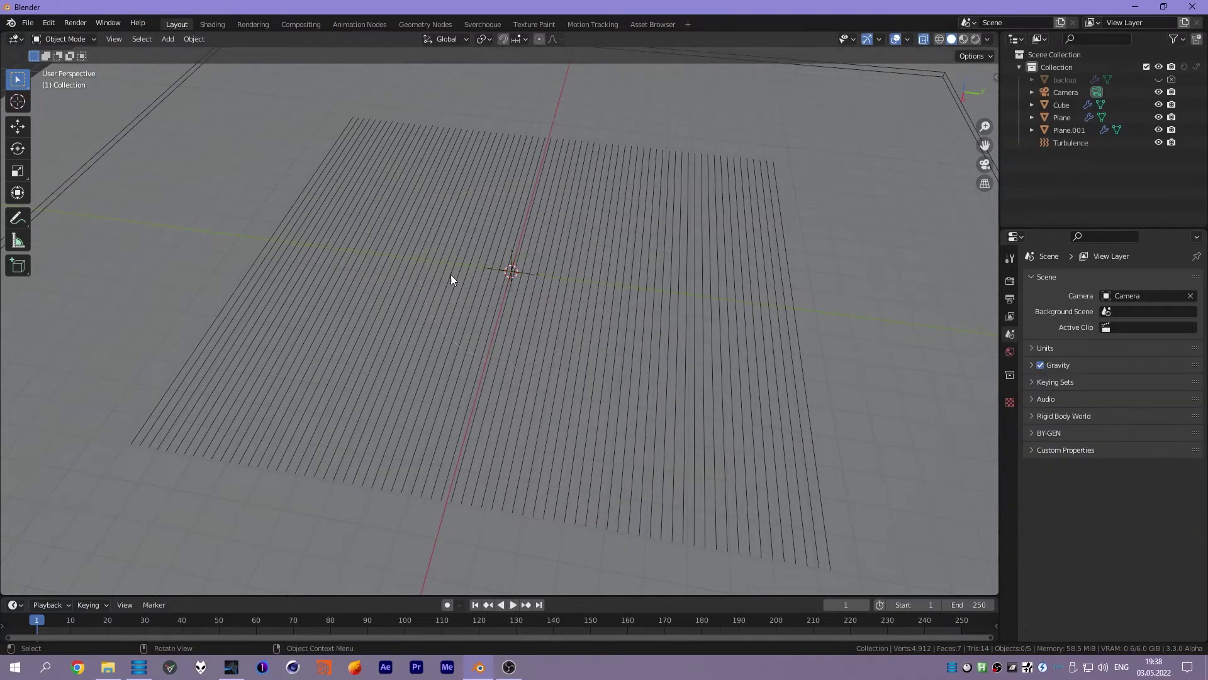
key(shift+a)
click(486, 314)
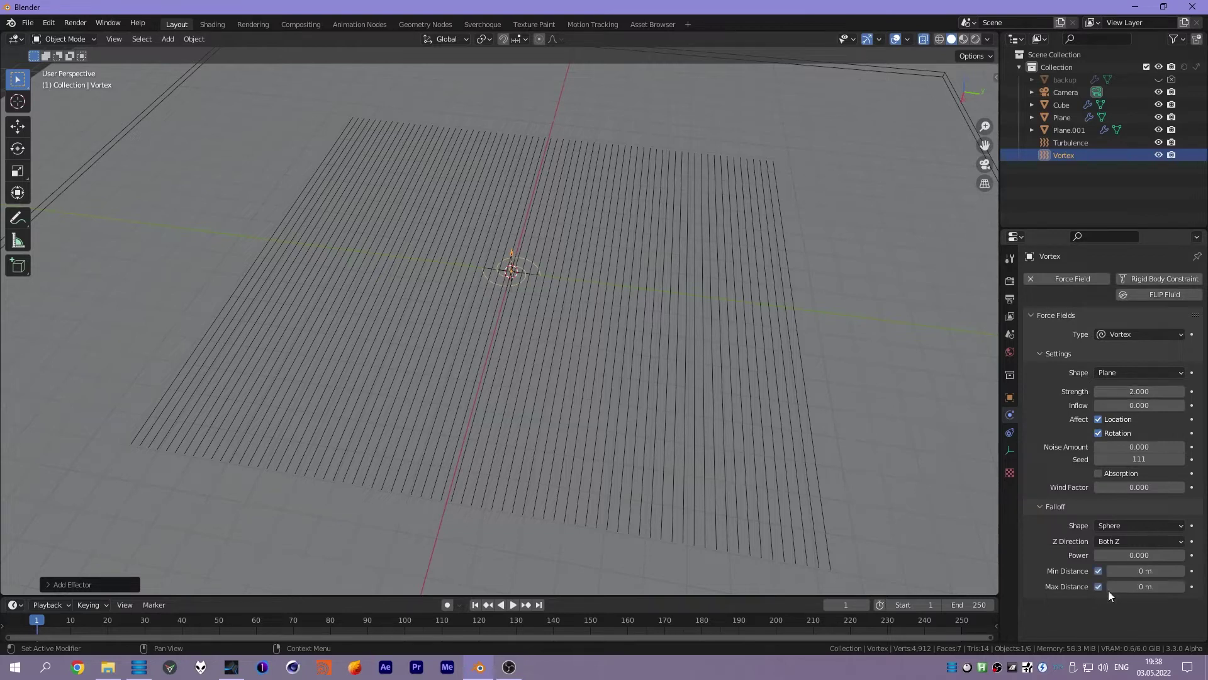
middle_drag(609, 338, 610, 342)
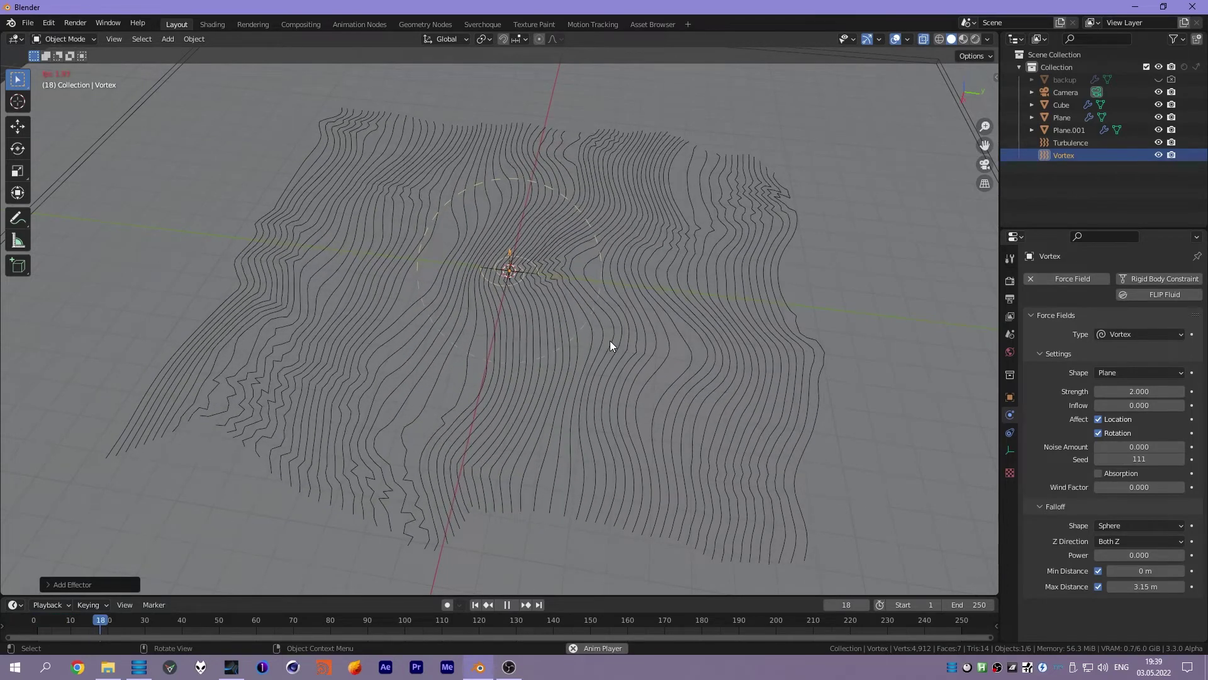
middle_drag(536, 327, 492, 292)
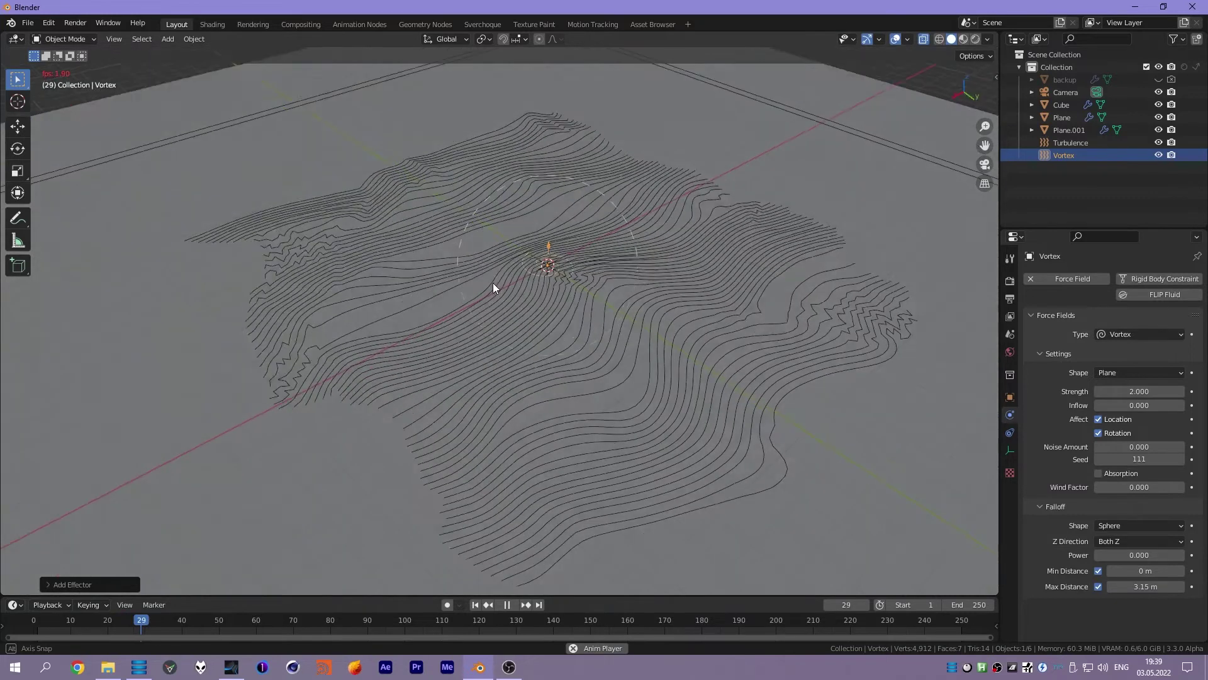
key(ctrl+z)
key(shift+a)
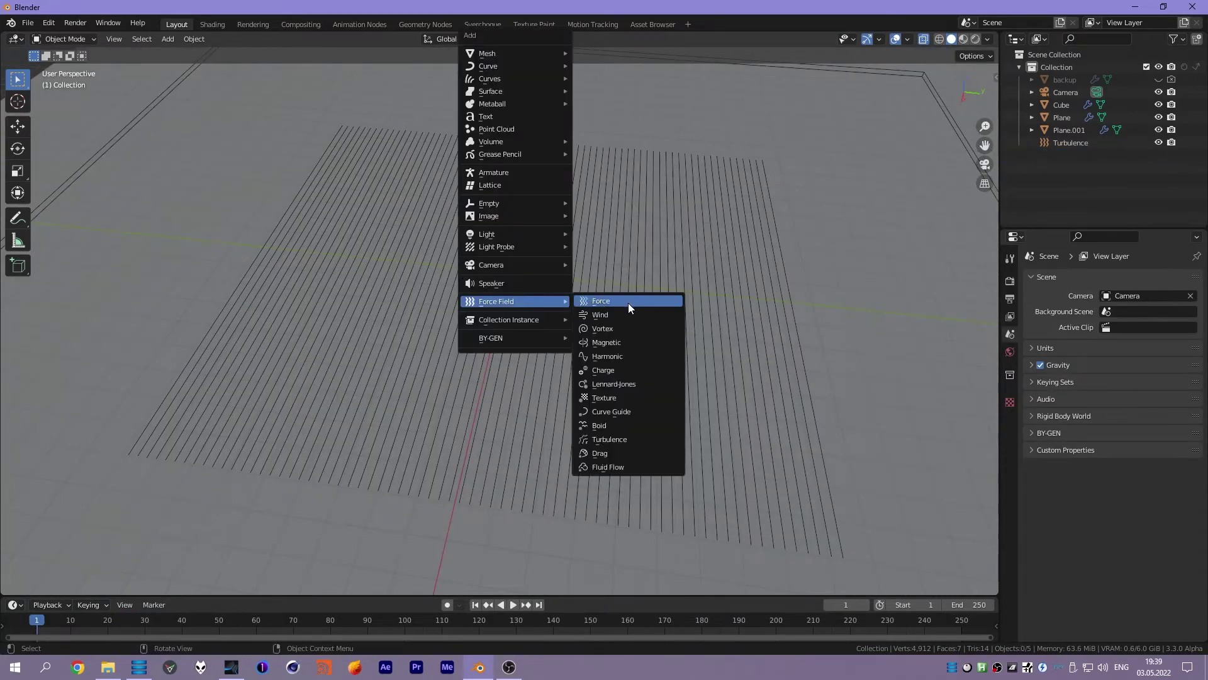
- Add a Turbulence field with Size 10, Strength 15 and 2.92 m max distance, and test-play it
click(624, 441)
drag(1134, 406, 1171, 406)
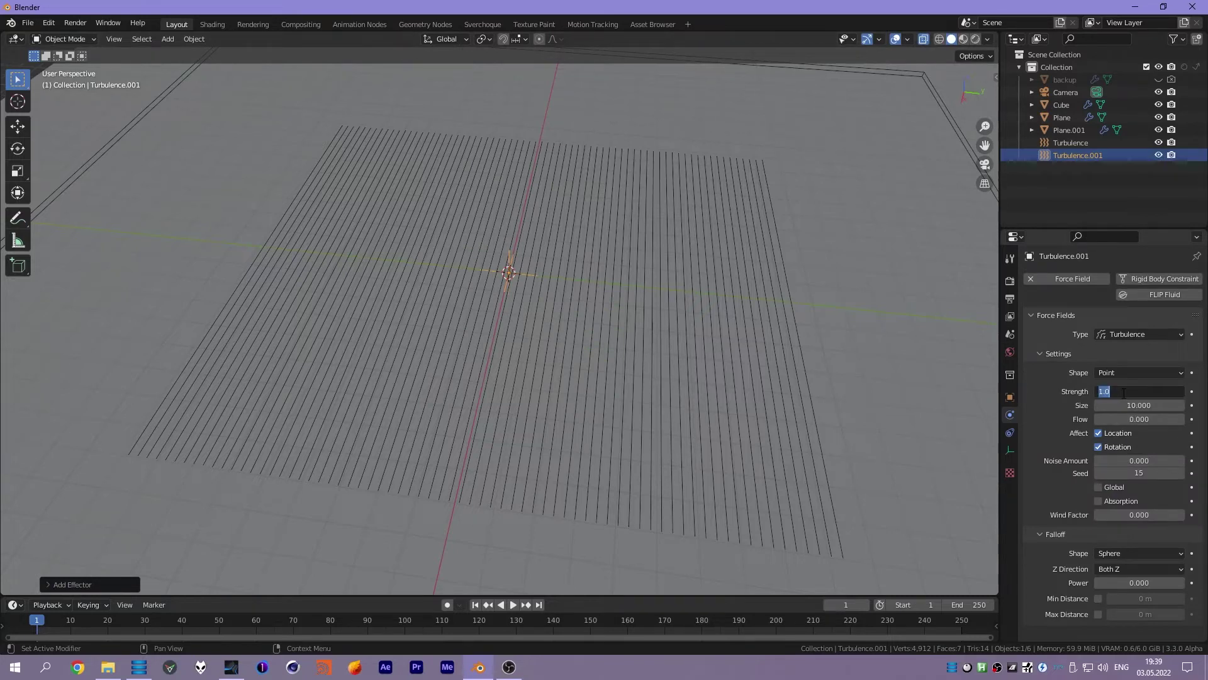
click(1098, 599)
drag(1145, 614, 1161, 615)
key(space)
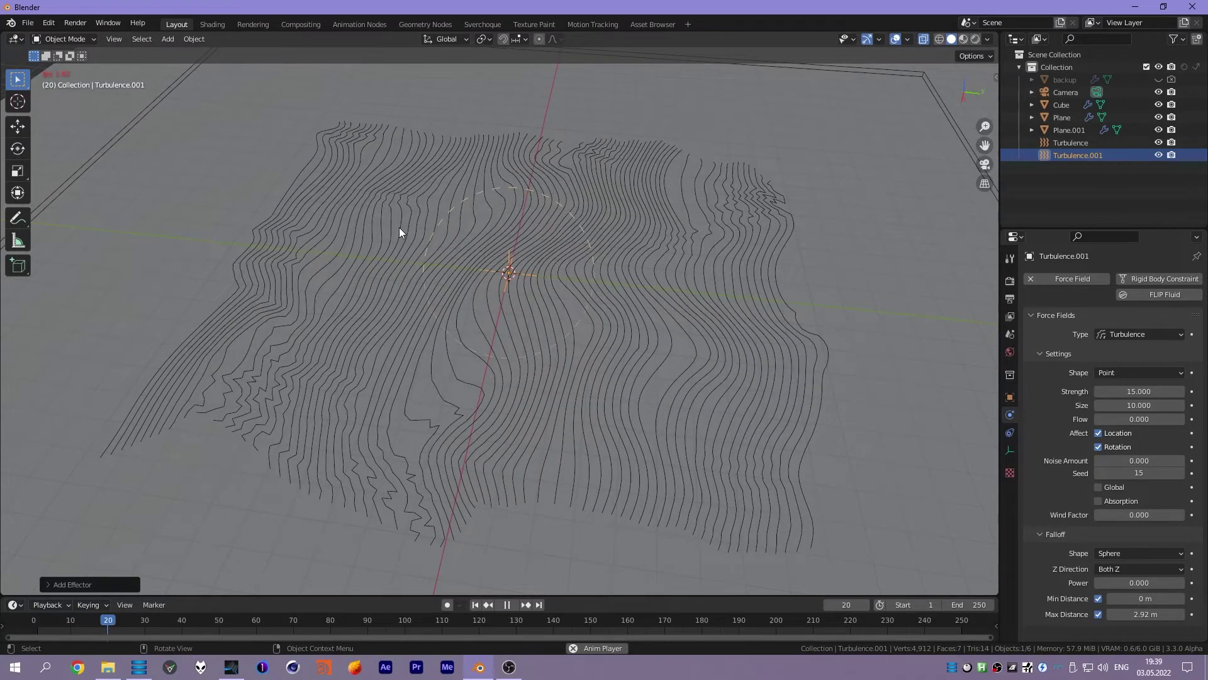
key(Escape)
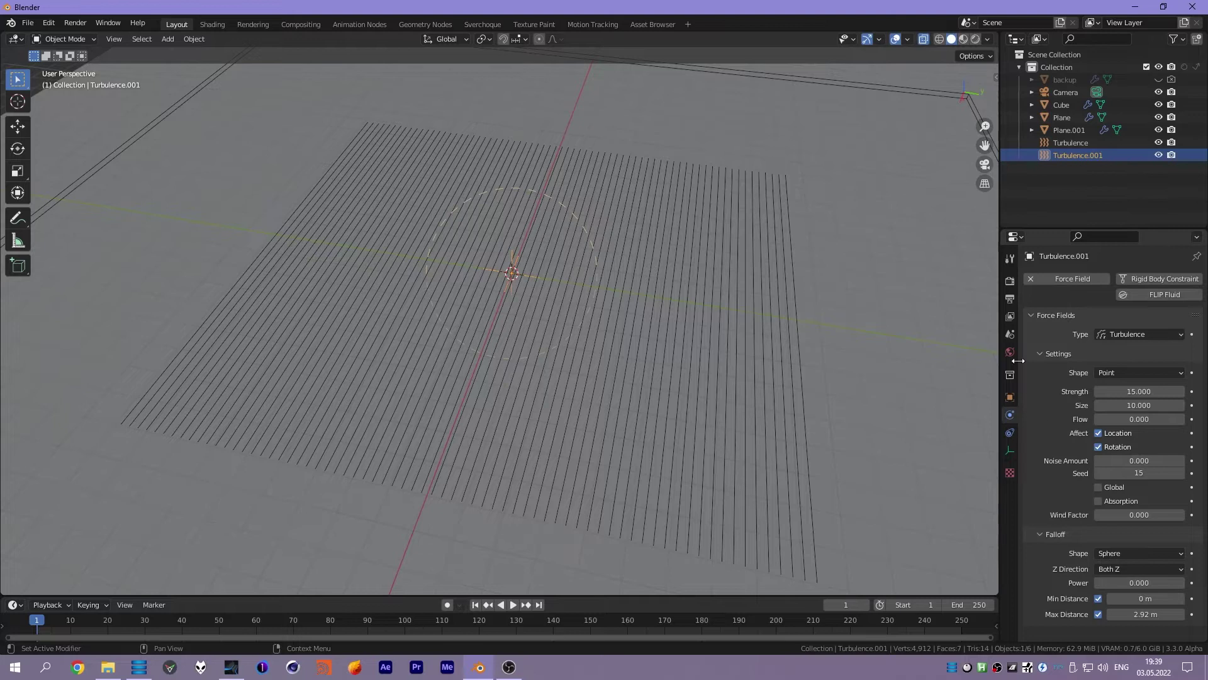
click(671, 335)
middle_drag(671, 335, 671, 319)
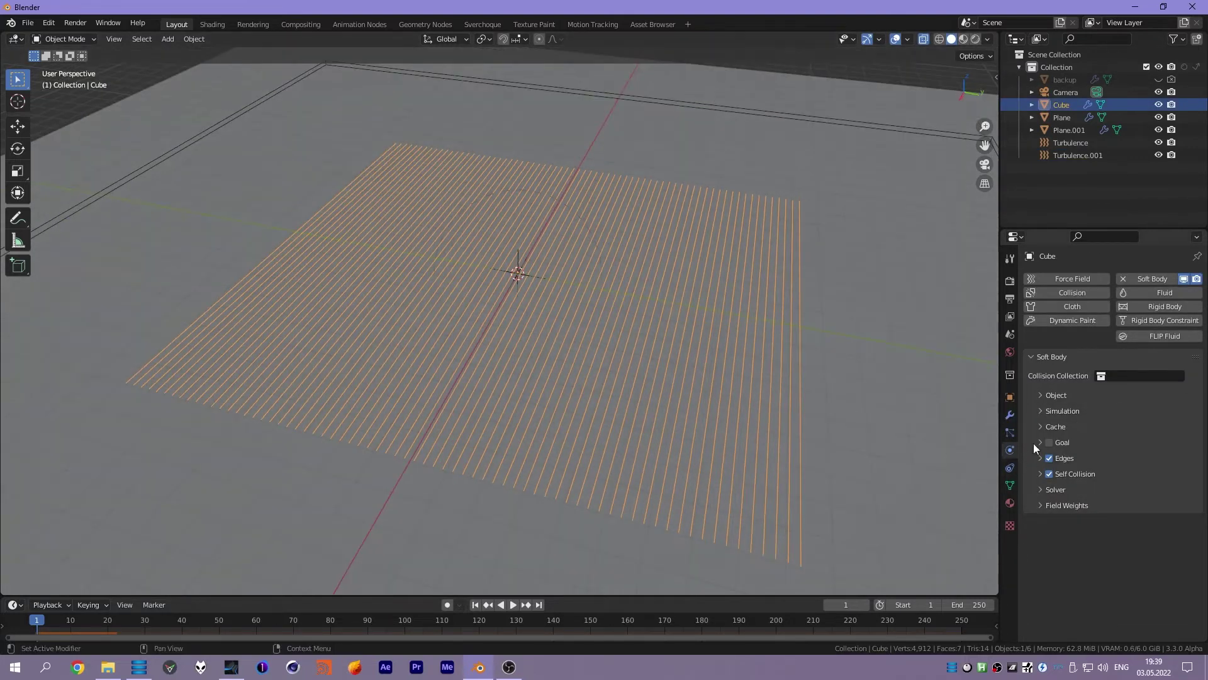
- Bake the Cube's soft body cache (250 frames) and play back the result
click(1056, 427)
scroll(1063, 491, down, 4)
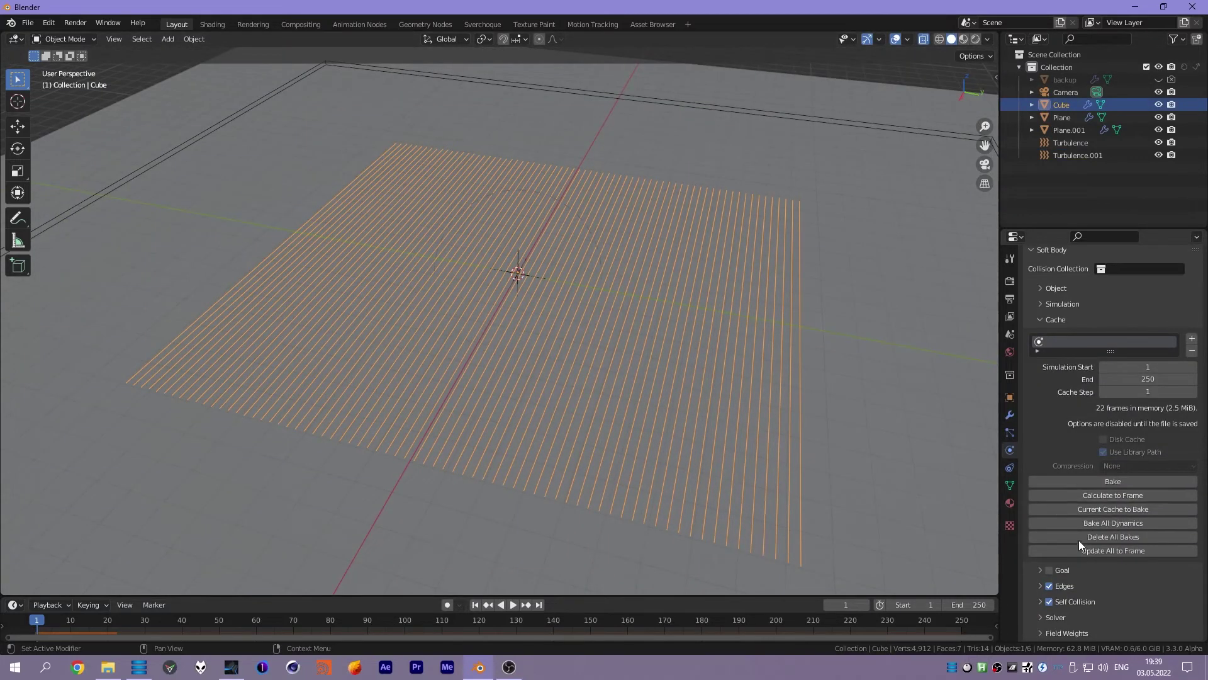
click(1097, 482)
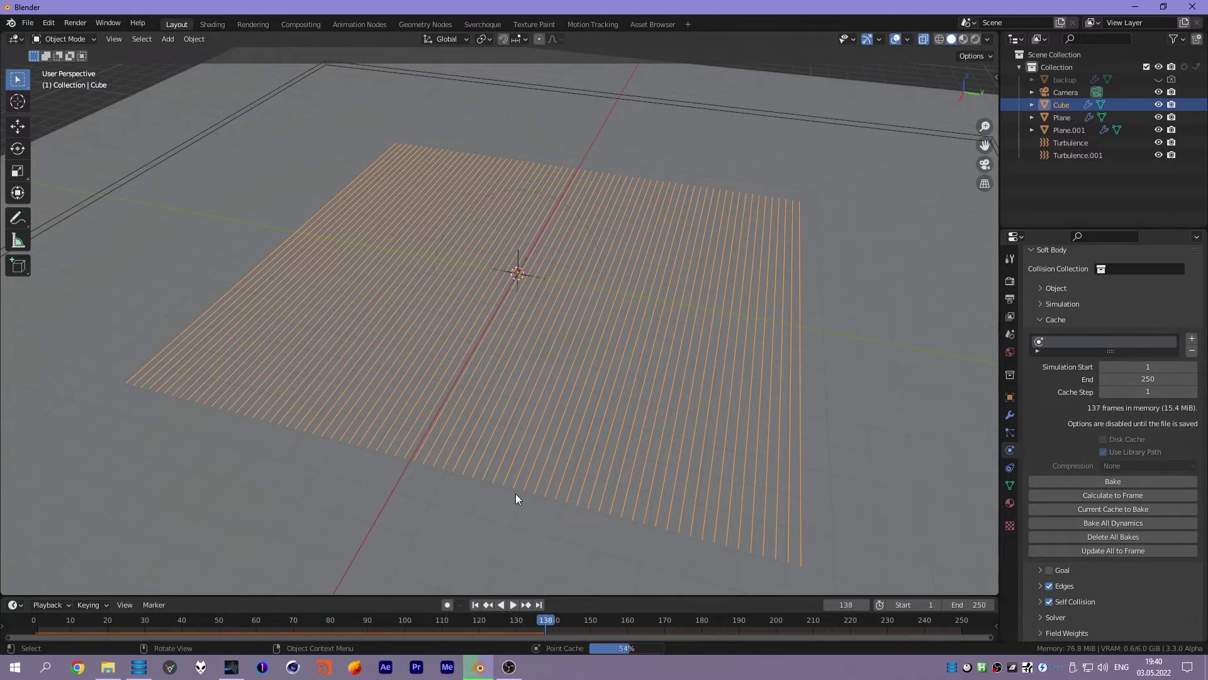
mouse_move(531, 367)
middle_down()
mouse_move(587, 338)
mouse_move(561, 356)
mouse_move(494, 362)
mouse_move(587, 357)
mouse_move(588, 386)
mouse_move(537, 371)
mouse_move(563, 355)
mouse_move(614, 382)
mouse_move(584, 392)
mouse_move(598, 340)
mouse_move(589, 348)
mouse_move(495, 236)
mouse_move(465, 298)
mouse_move(364, 292)
mouse_move(319, 255)
mouse_move(564, 252)
middle_up()
key(space)
key(Escape)
- Orbit around the strand plane, briefly selecting backup before reselecting the Cube
scroll(639, 255, up, 3)
mouse_move(619, 280)
middle_down()
mouse_move(614, 321)
mouse_move(715, 351)
mouse_move(632, 334)
mouse_move(601, 304)
mouse_move(776, 380)
middle_up()
shift+middle_drag(681, 370, 666, 377)
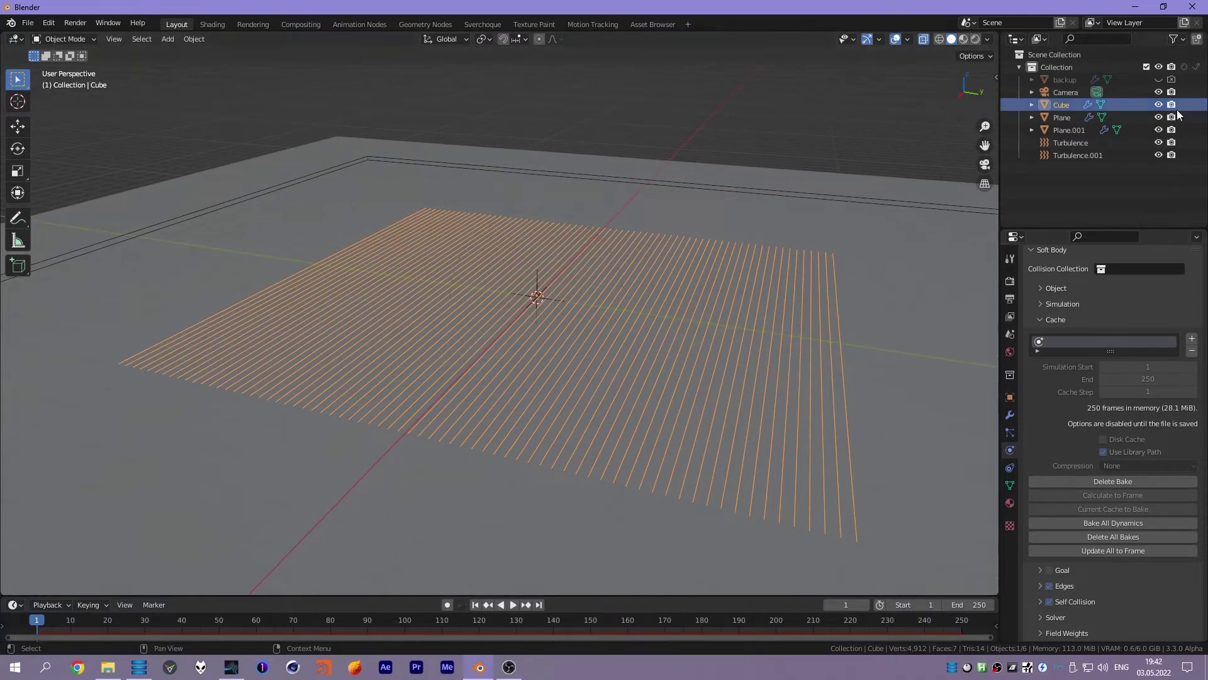
click(1063, 79)
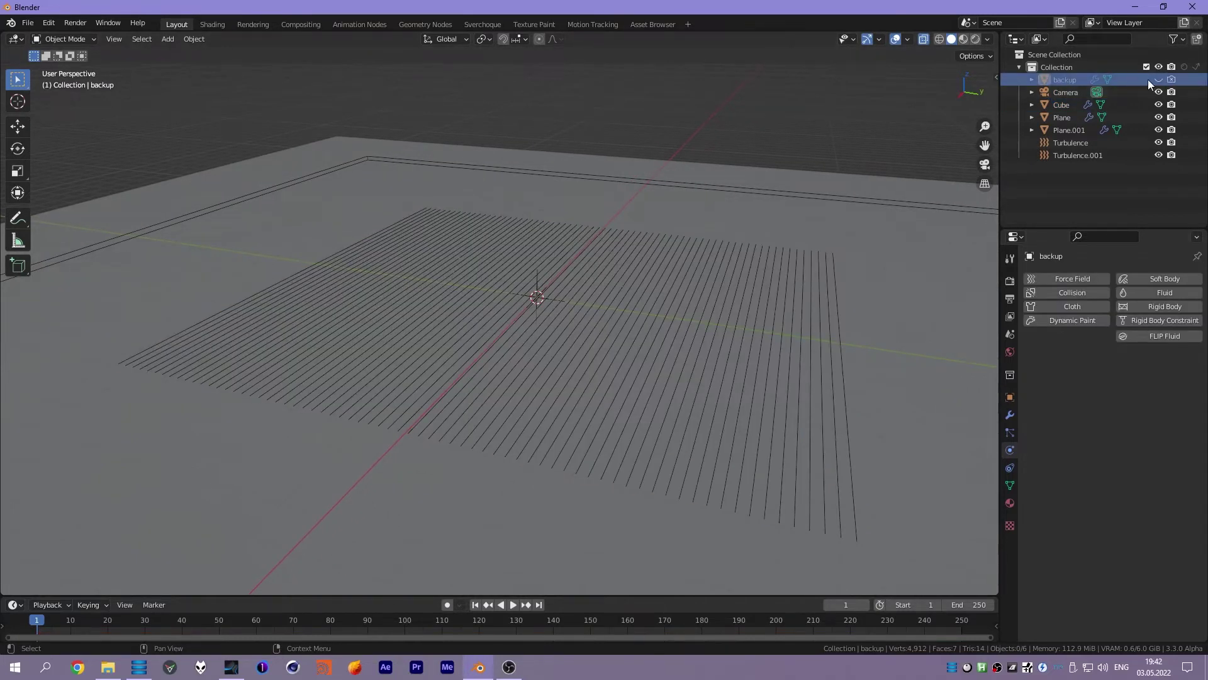
click(492, 301)
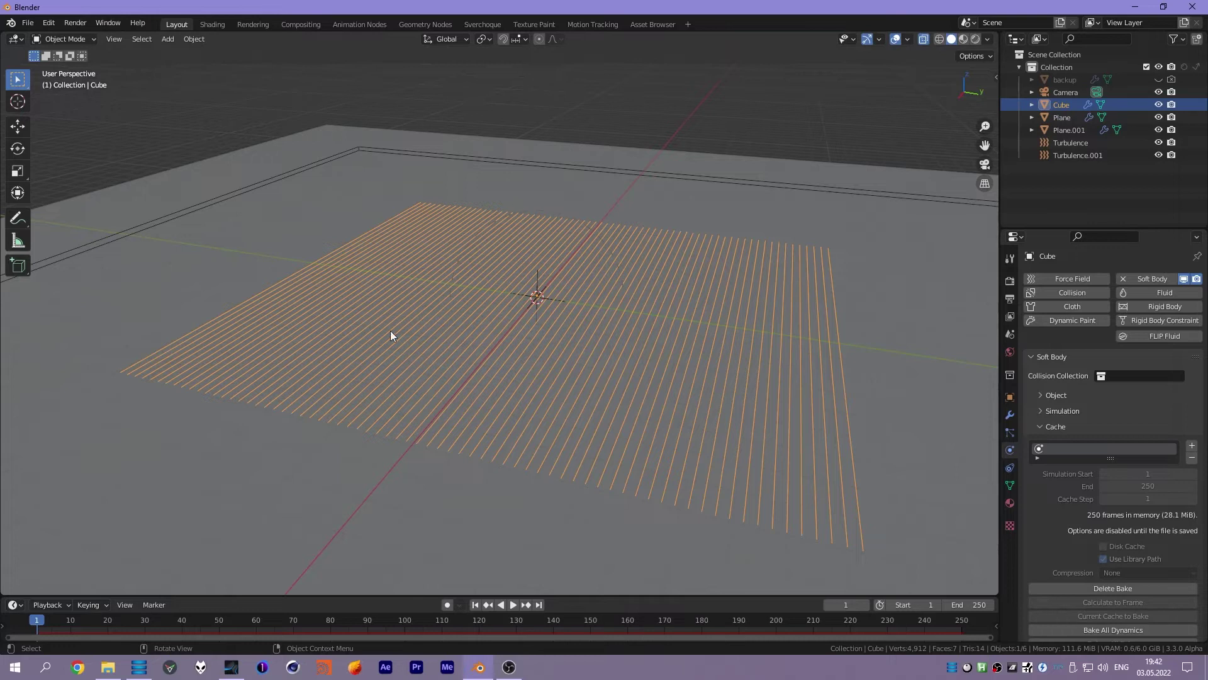
- Inspect the contour plane from higher up and switch to the Geometry Nodes workspace
middle_drag(421, 306, 509, 362)
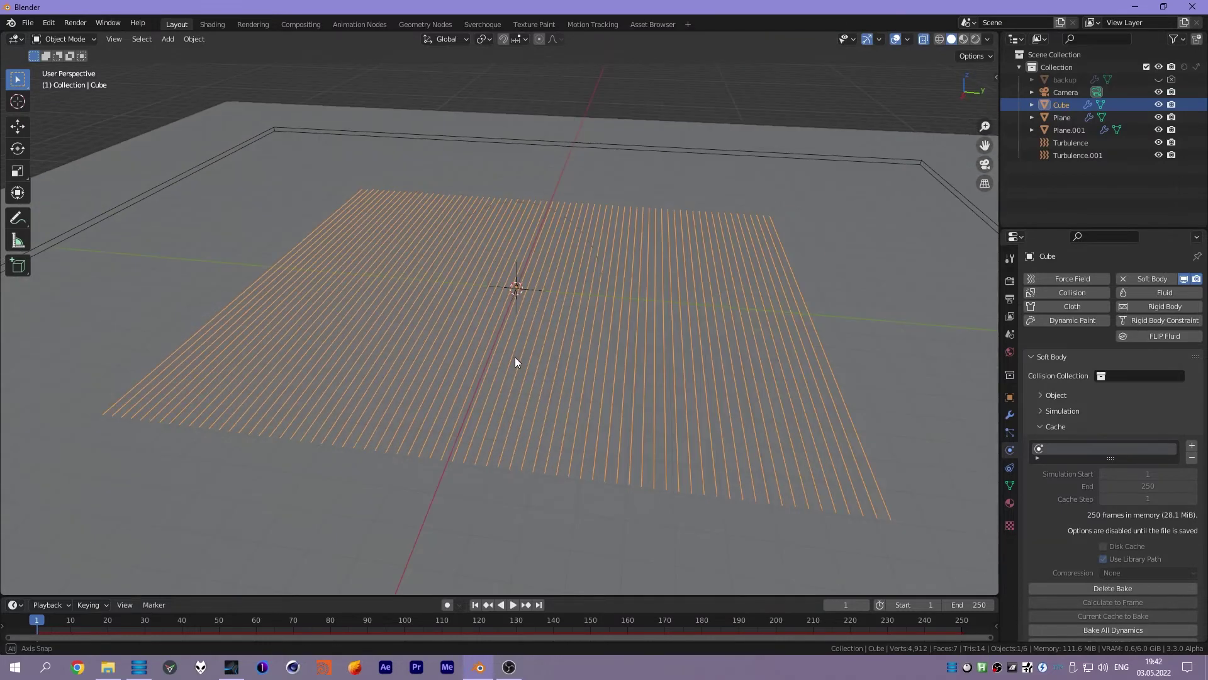
mouse_move(576, 236)
middle_down()
mouse_move(520, 319)
mouse_move(497, 330)
middle_up()
middle_drag(598, 196, 459, 221)
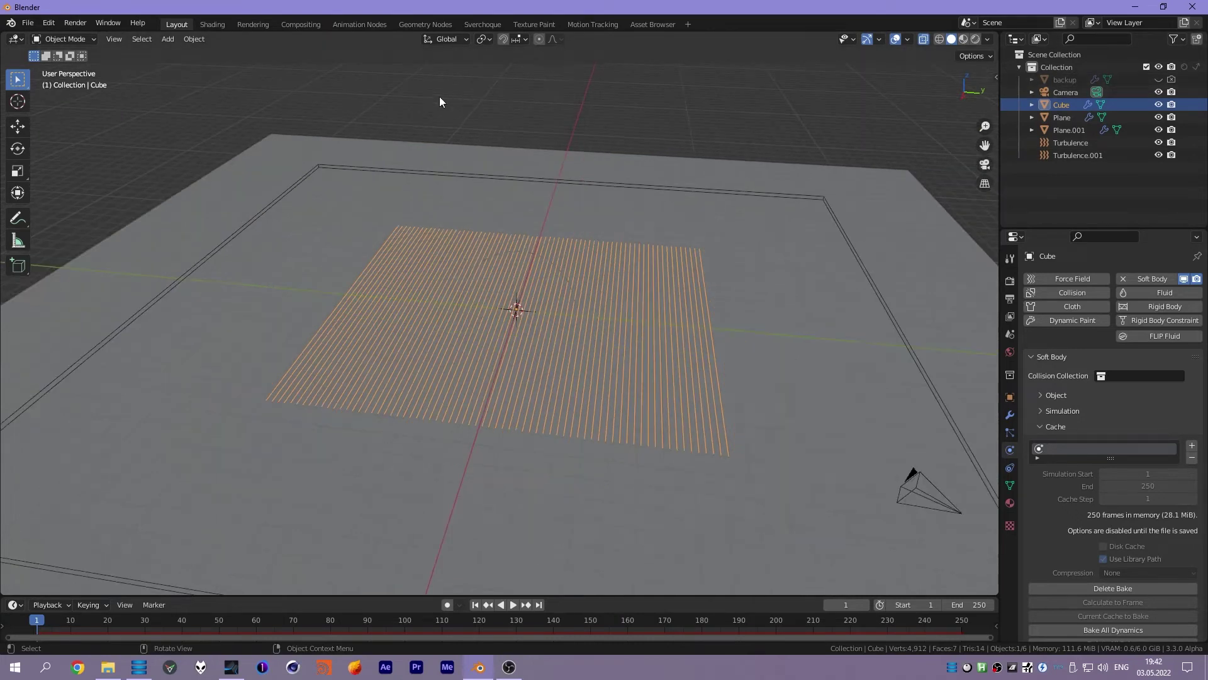
click(421, 25)
mouse_move(546, 239)
middle_down()
mouse_move(550, 220)
mouse_move(554, 343)
middle_up()
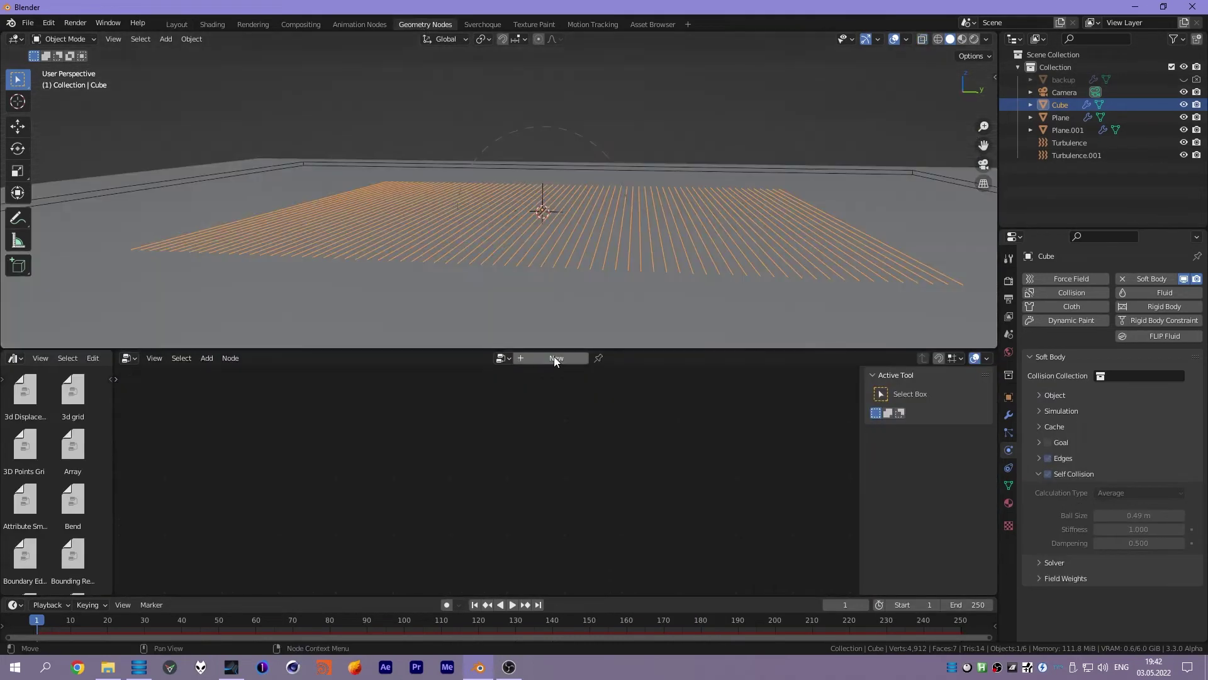
- Create a new geometry node tree for the Cube and scrub to frame 152
click(554, 356)
key(Home)
middle_drag(554, 302, 526, 234)
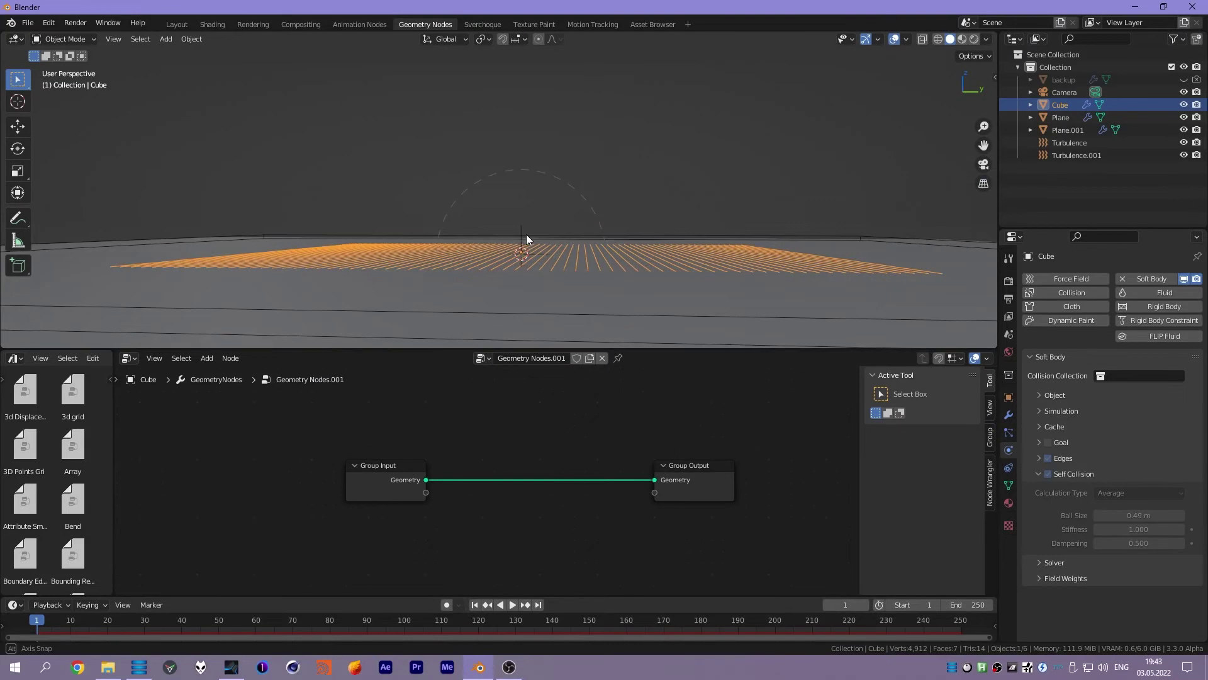
drag(445, 620, 595, 625)
mouse_move(557, 289)
middle_down()
mouse_move(556, 307)
mouse_move(554, 275)
mouse_move(543, 286)
mouse_move(569, 237)
mouse_move(533, 262)
middle_up()
- Insert a Transform node between Group Input and Group Output with Scale Z 0
drag(426, 479, 511, 482)
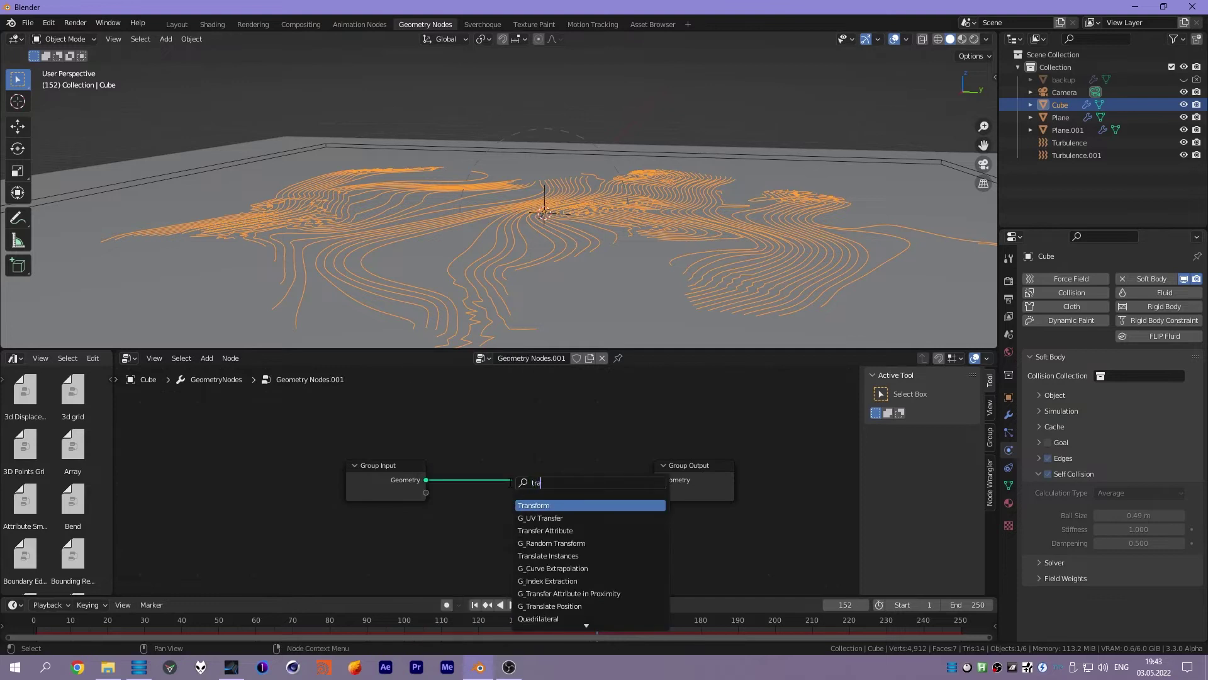
key(Return)
click(590, 508)
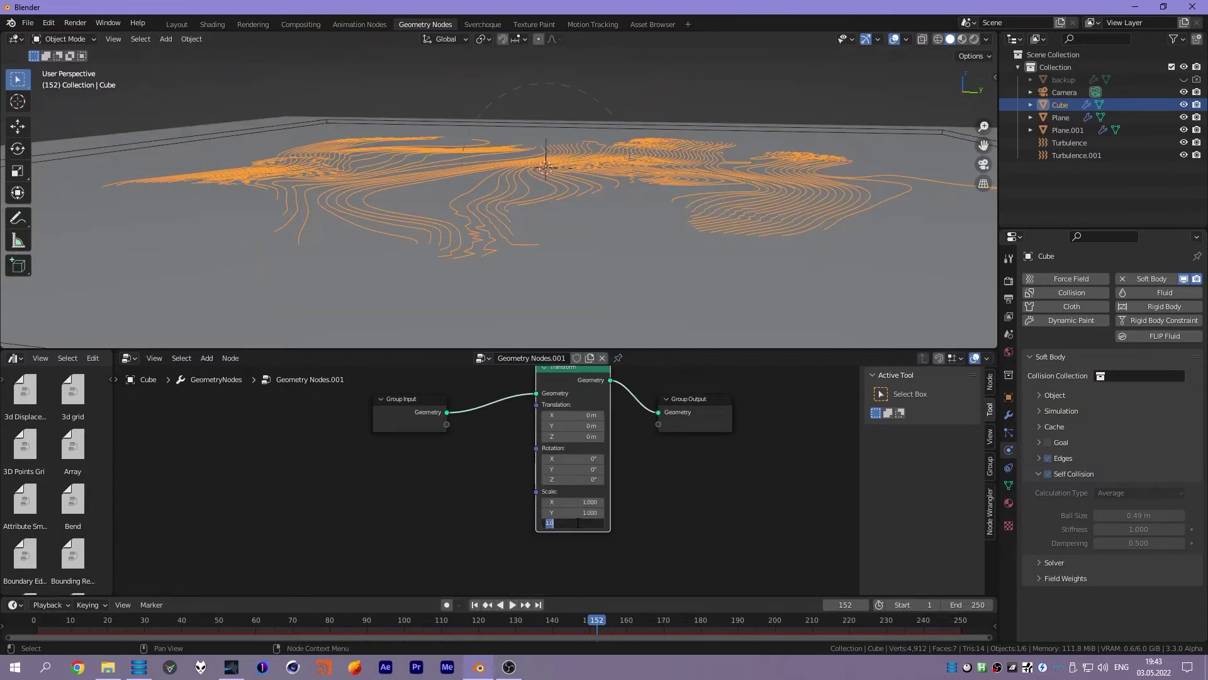
text(0)
key(Return)
- Try other Z scale values on the Transform, then set Scale Z back to 0
middle_drag(564, 237, 511, 234)
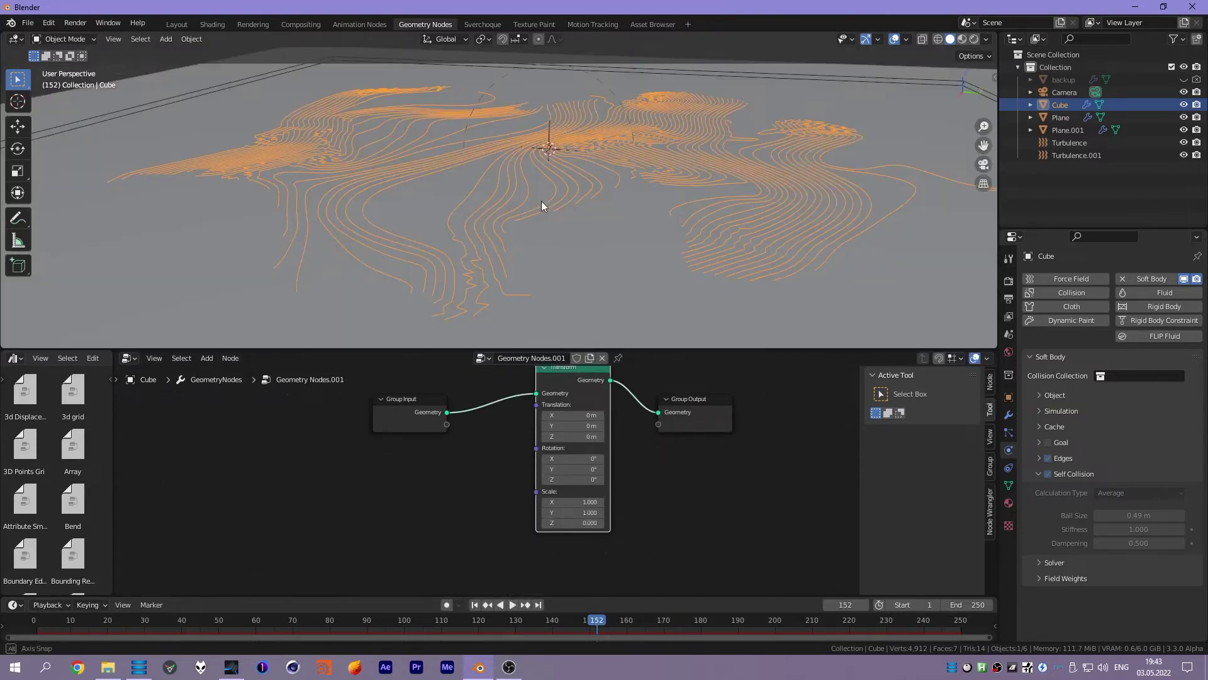
drag(573, 522, 604, 523)
mouse_move(566, 201)
middle_down()
mouse_move(612, 183)
mouse_move(585, 210)
mouse_move(567, 197)
mouse_move(531, 270)
mouse_move(545, 265)
mouse_move(534, 321)
middle_up()
mouse_move(573, 523)
mouse_down()
mouse_move(504, 522)
mouse_move(623, 522)
mouse_up()
key(Escape)
click(573, 523)
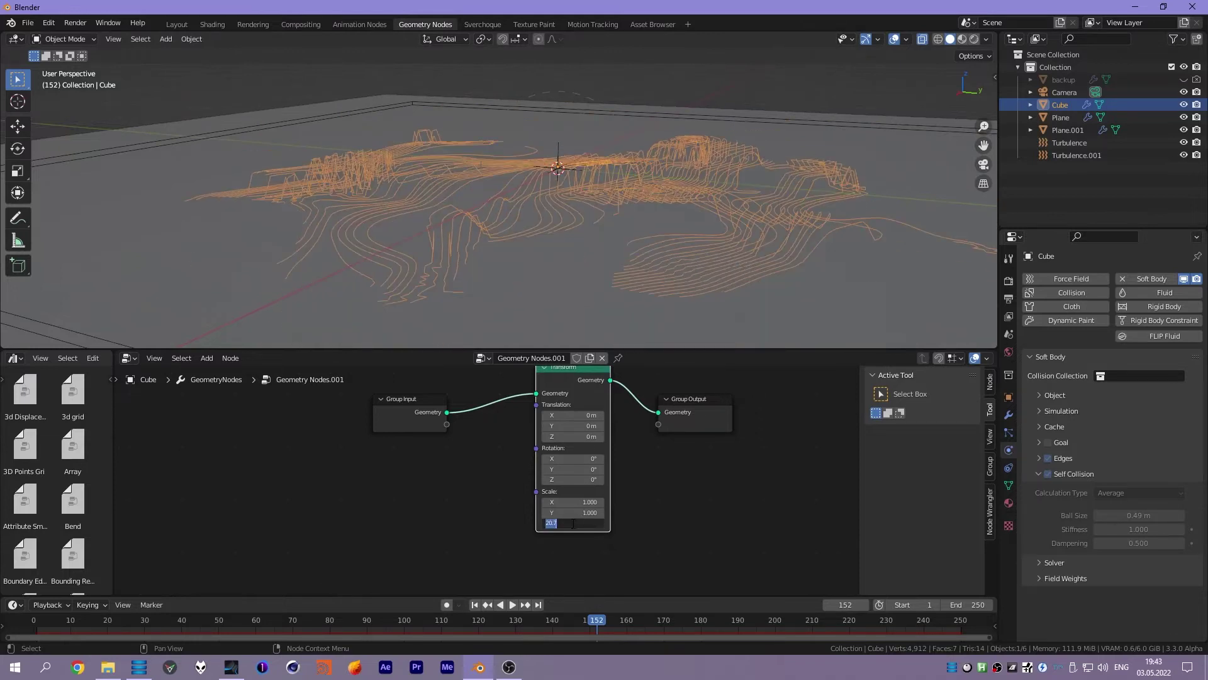
text(0)
key(Return)
- Move the Group Output node further right to make room for another node
middle_drag(680, 435, 522, 485)
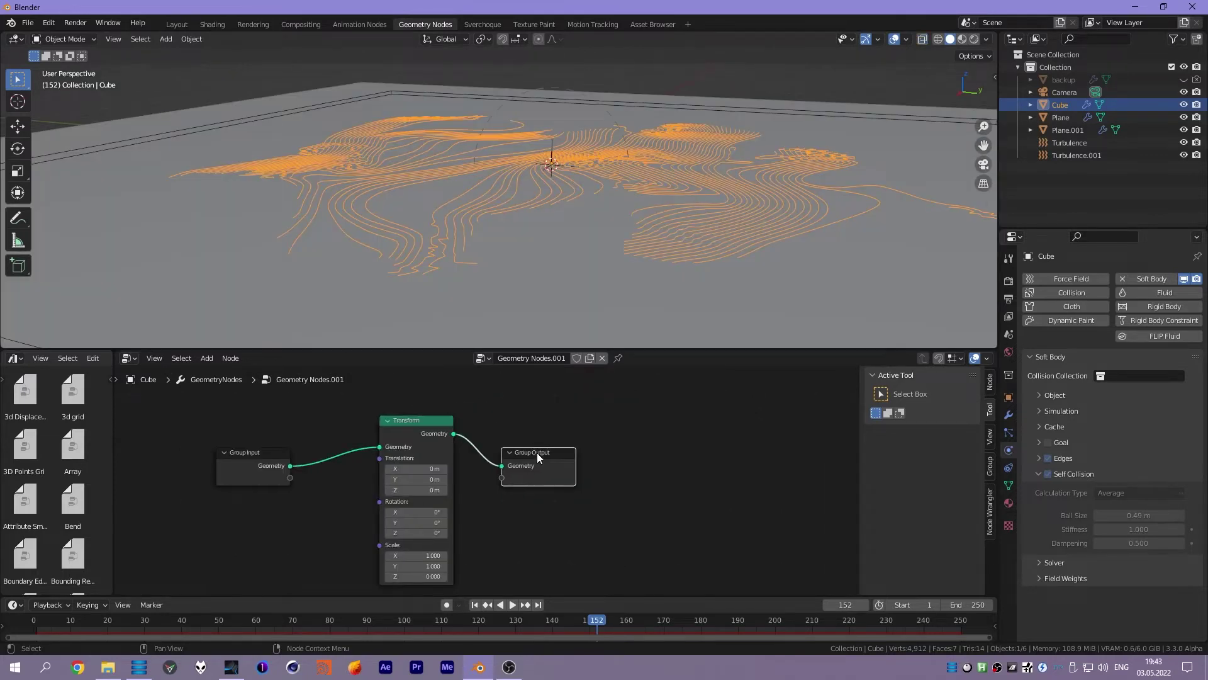
drag(538, 452, 699, 438)
middle_drag(580, 477, 542, 489)
key(shift+a)
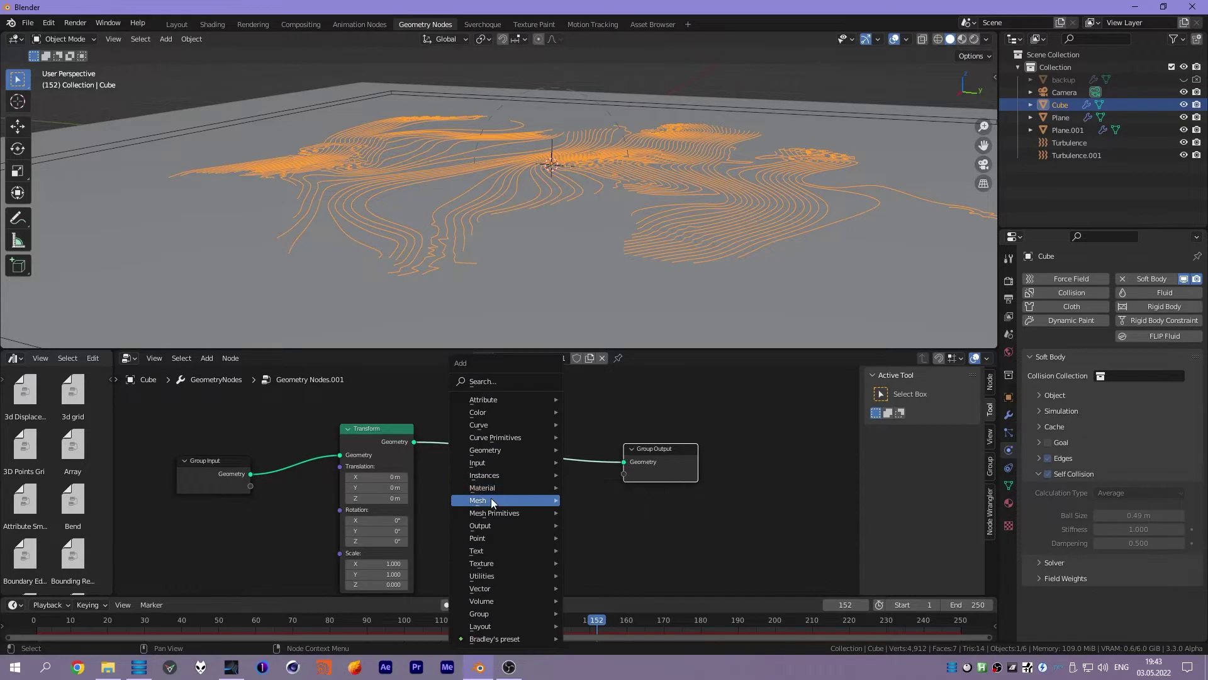
- Insert a Mesh to Curve node after Transform and a Curve to Mesh node before Group Output
click(623, 287)
click(502, 448)
key(shift+a)
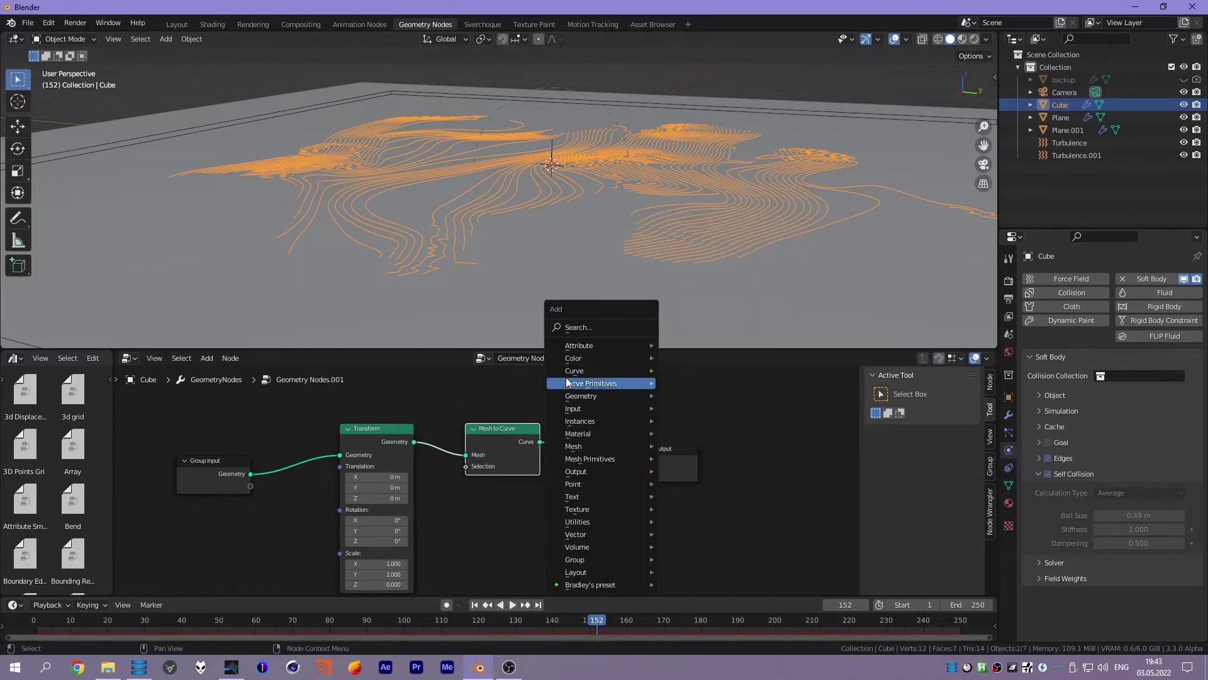
click(722, 51)
click(604, 433)
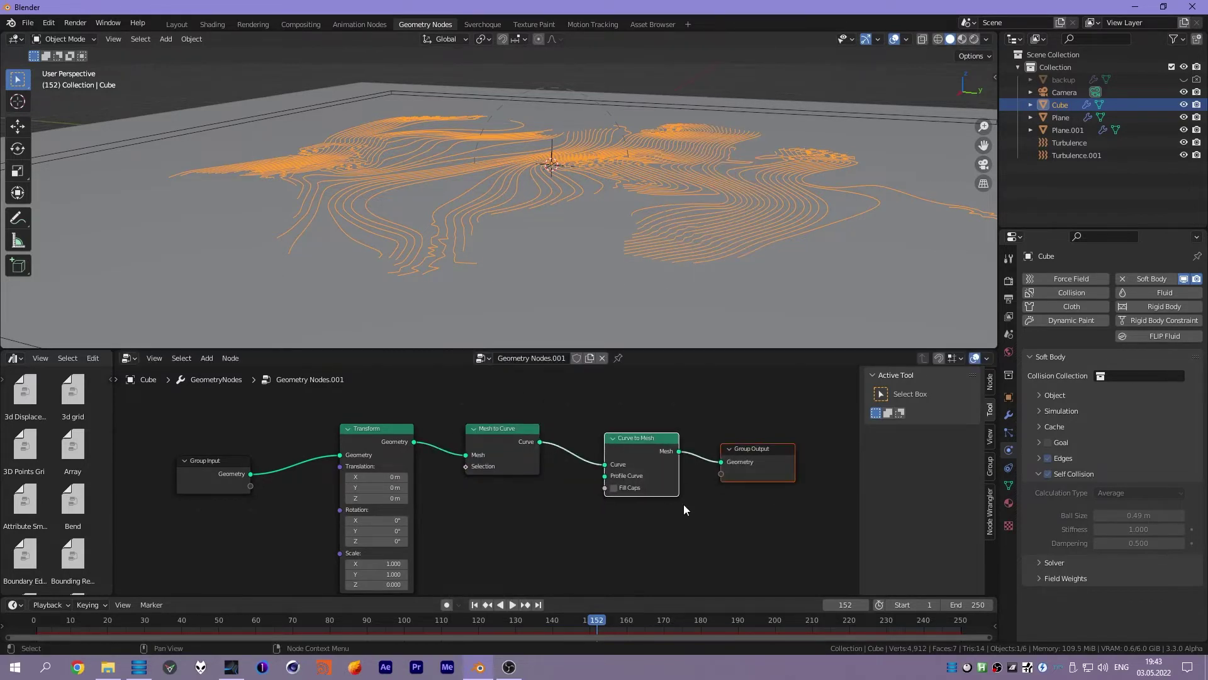
middle_drag(727, 513, 671, 510)
- Use a Curve Line ending at Z 0 and Y -1.1 m as the profile curve
key(shift+a)
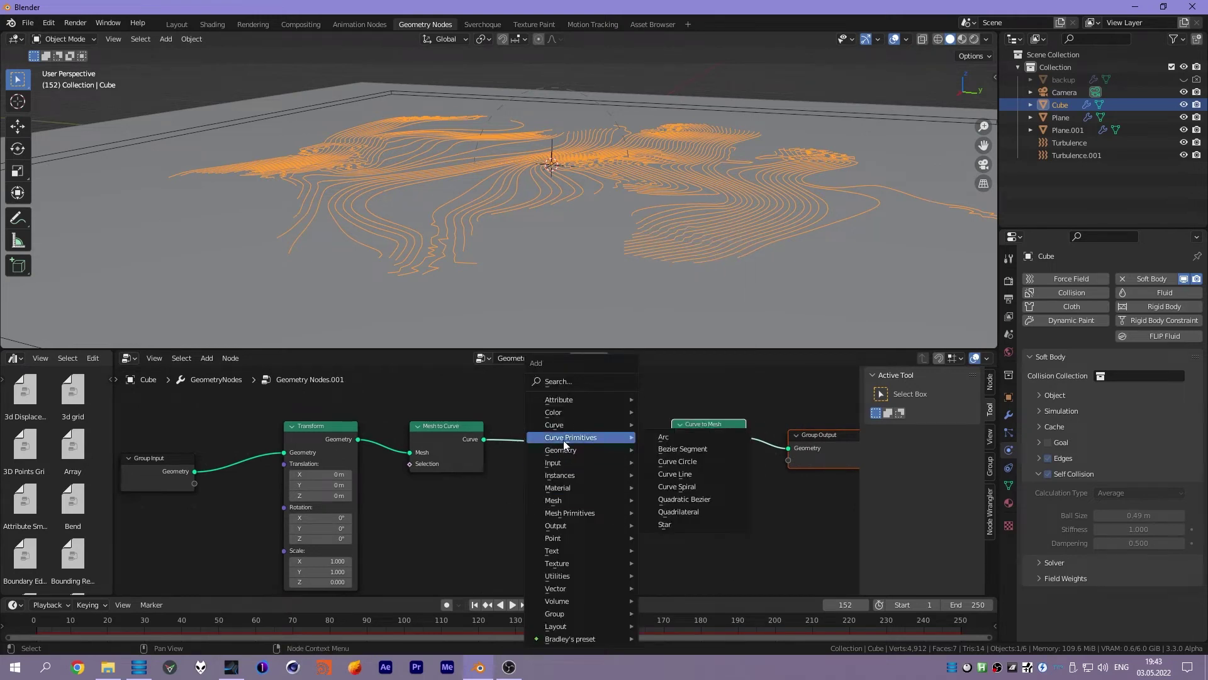
click(675, 474)
click(554, 524)
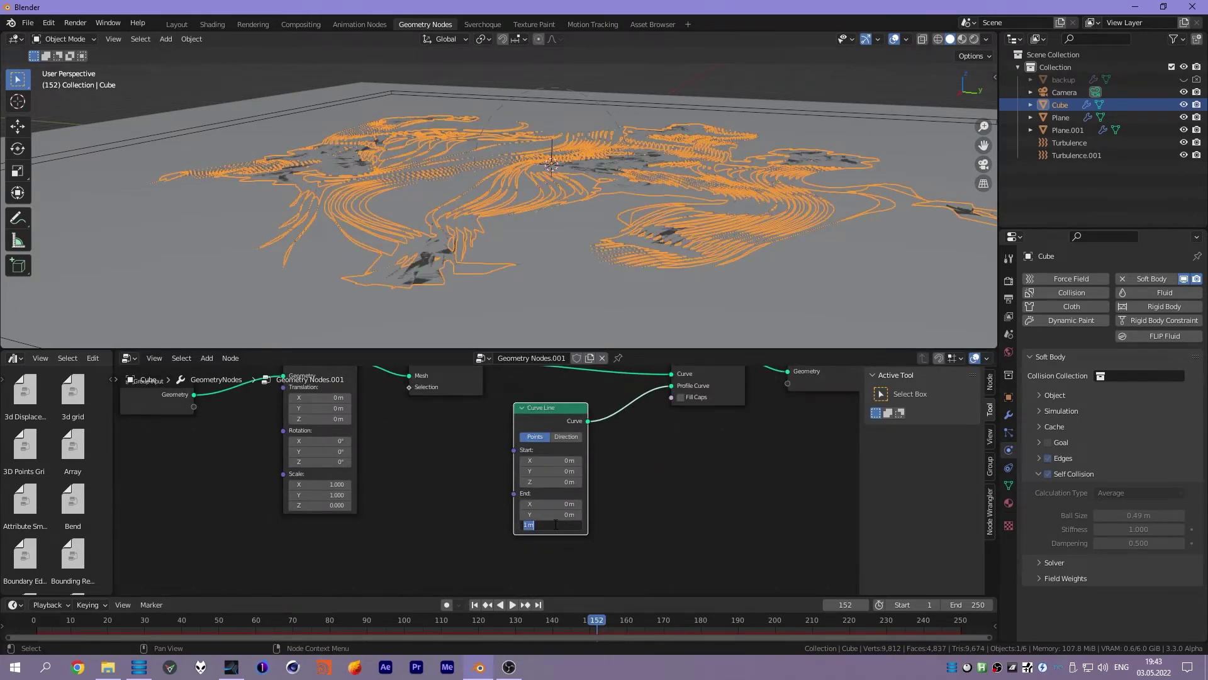
text(0)
key(Return)
drag(558, 514, 532, 515)
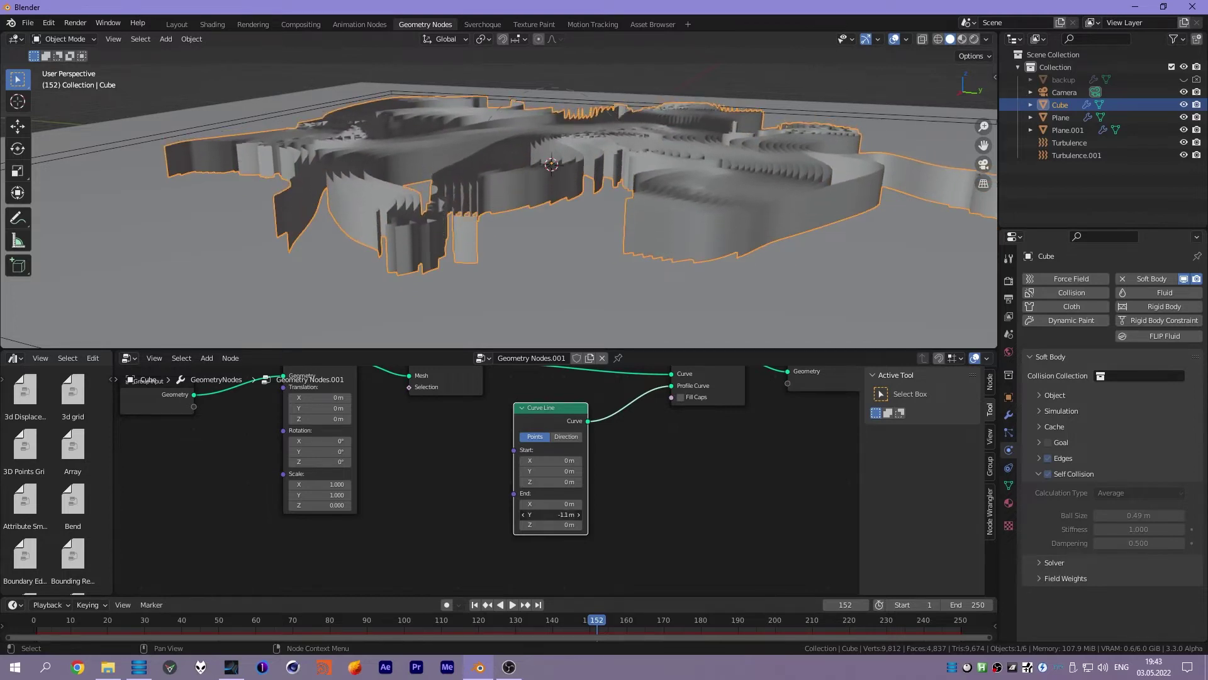
middle_drag(541, 252, 471, 217)
scroll(368, 217, up, 5)
middle_drag(368, 216, 574, 229)
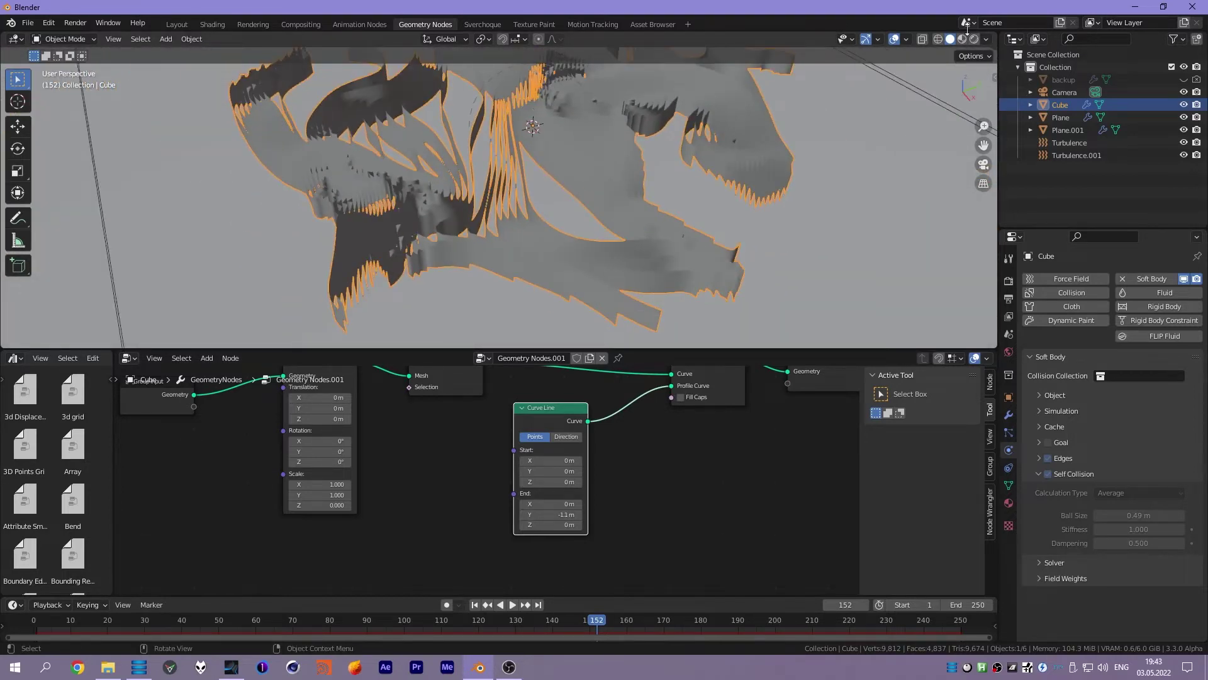
- Enable viewport cavity shading with the cavity type set to Both
click(986, 39)
click(914, 322)
click(1023, 321)
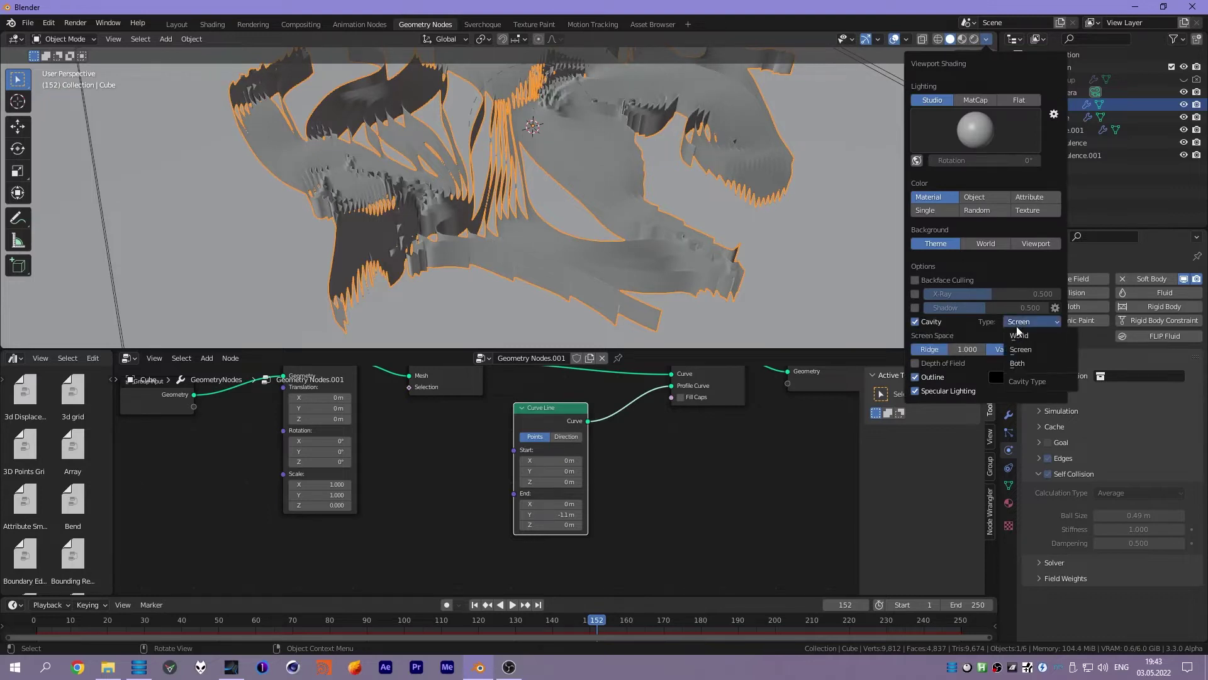
click(1022, 363)
middle_drag(541, 216, 562, 161)
scroll(562, 161, up, 5)
- Play the animation and rearrange the node view around Curve to Mesh and Group Output
key(space)
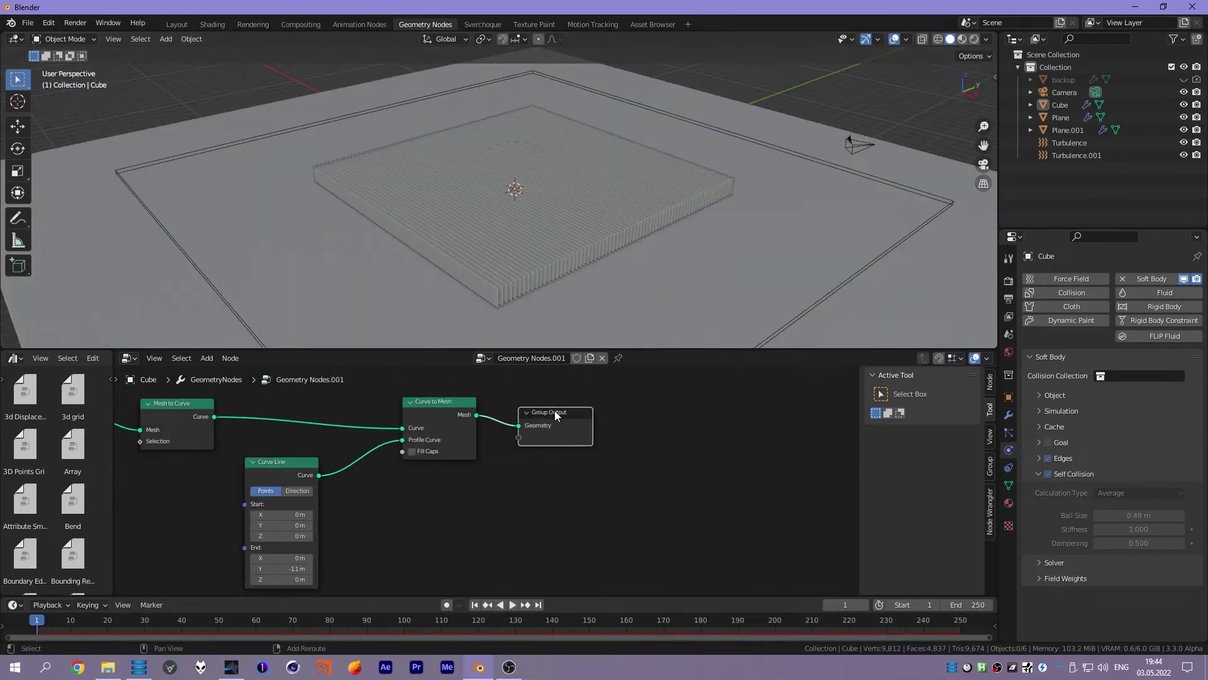
drag(541, 413, 675, 412)
middle_drag(674, 412, 511, 433)
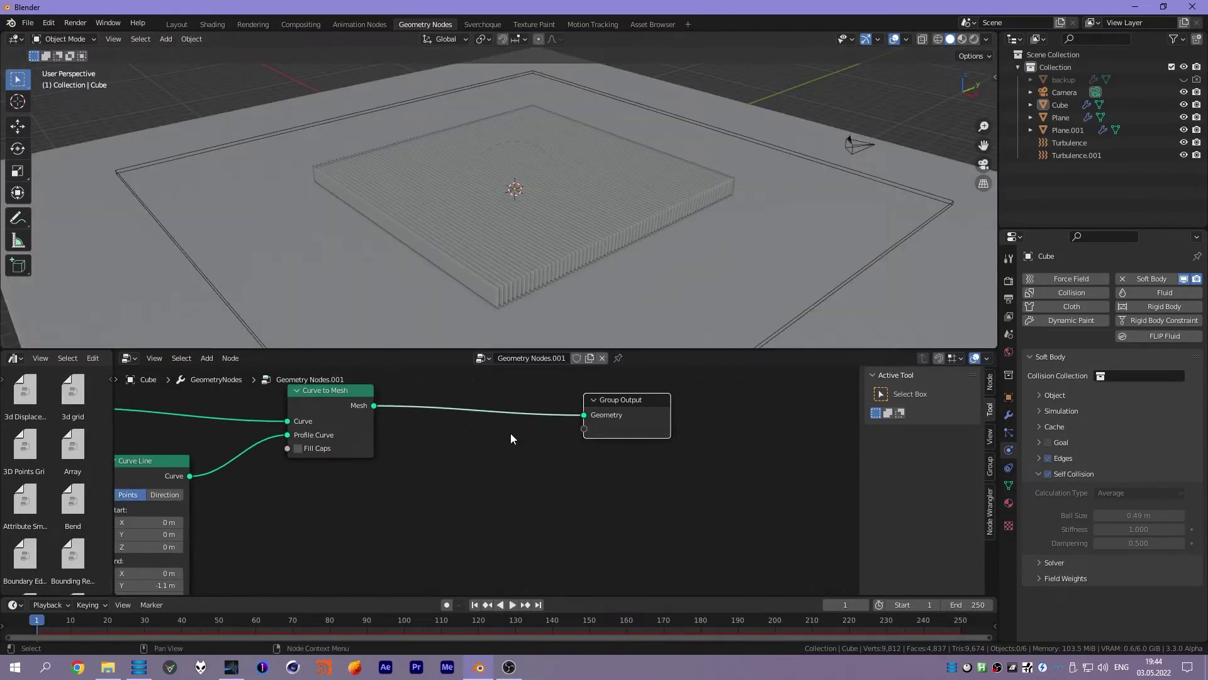
scroll(495, 236, down, 3)
scroll(475, 233, down, 2)
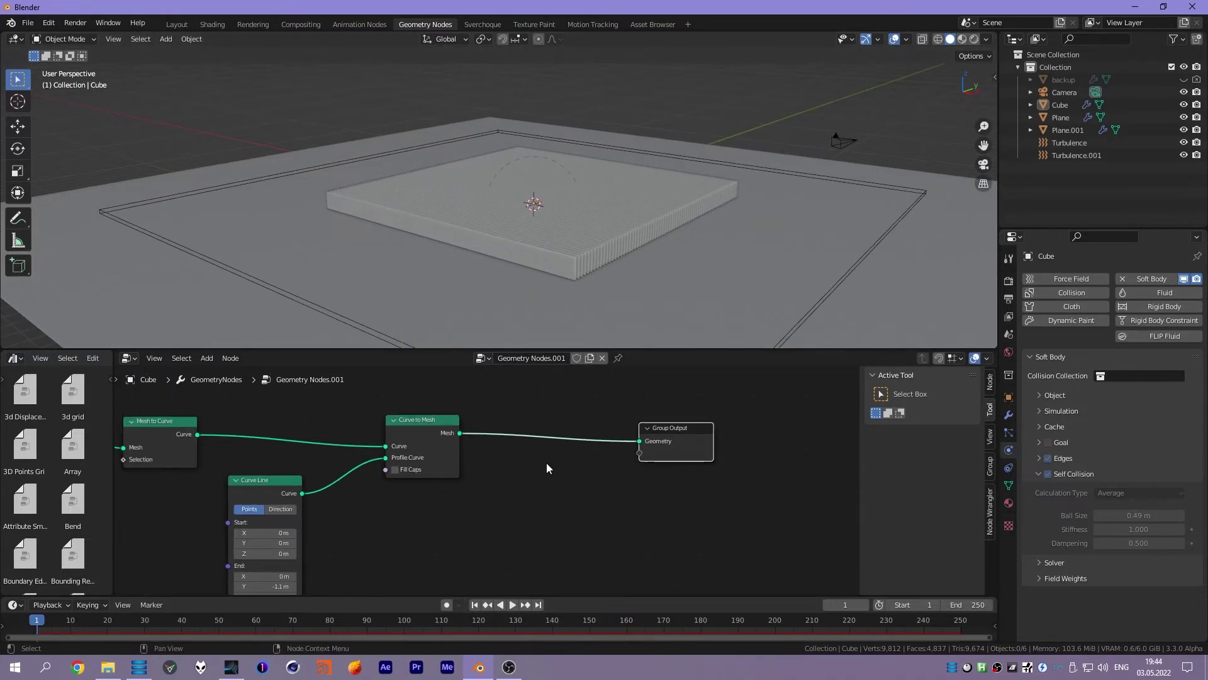
middle_drag(433, 489, 458, 446)
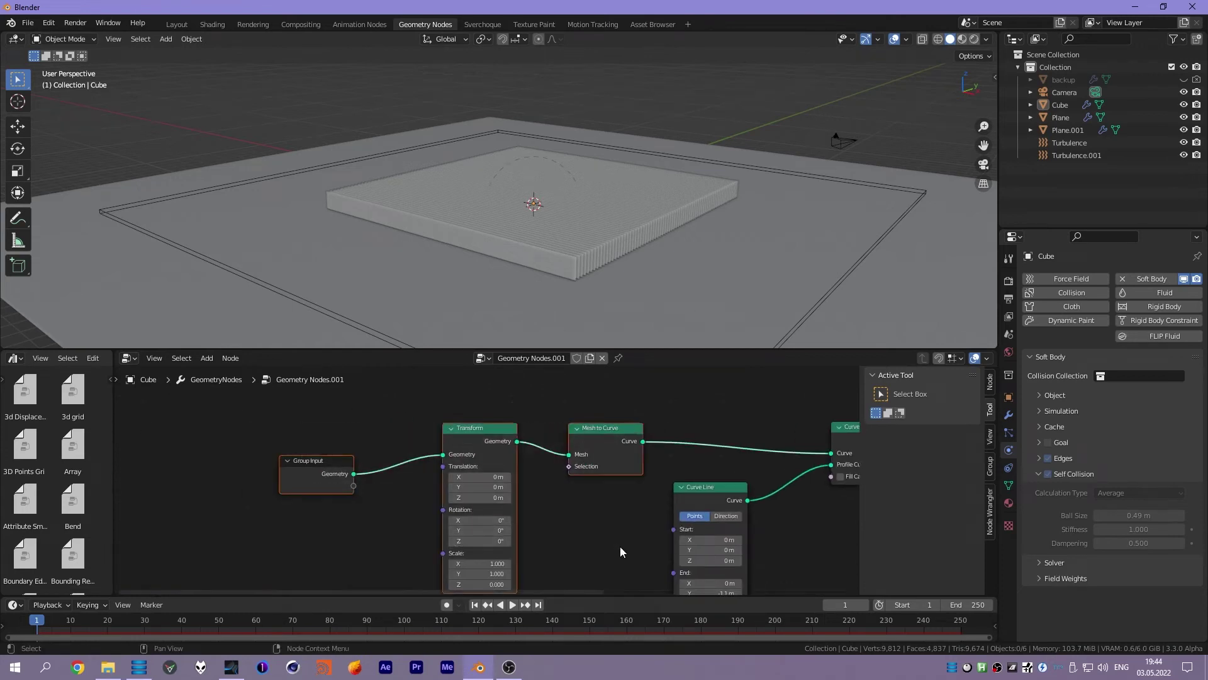
middle_drag(755, 492, 540, 482)
- Insert a Trim Curve node before Curve to Mesh and lower its End value
key(shift+a)
mouse_move(474, 425)
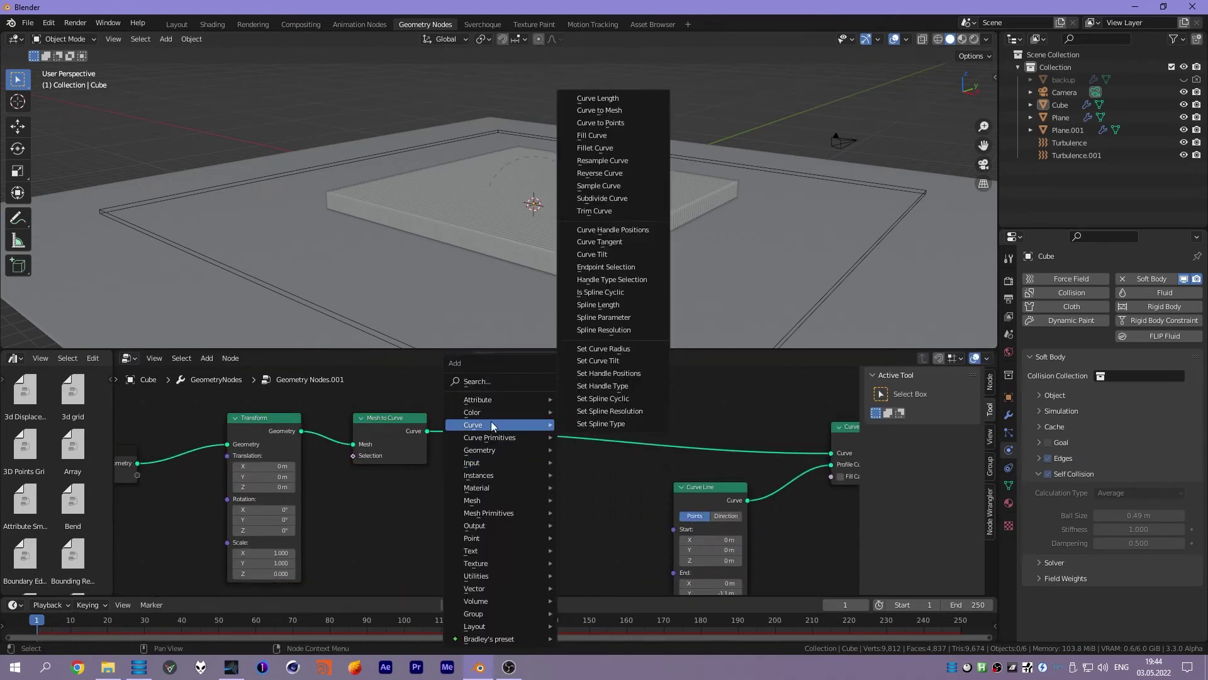
click(594, 211)
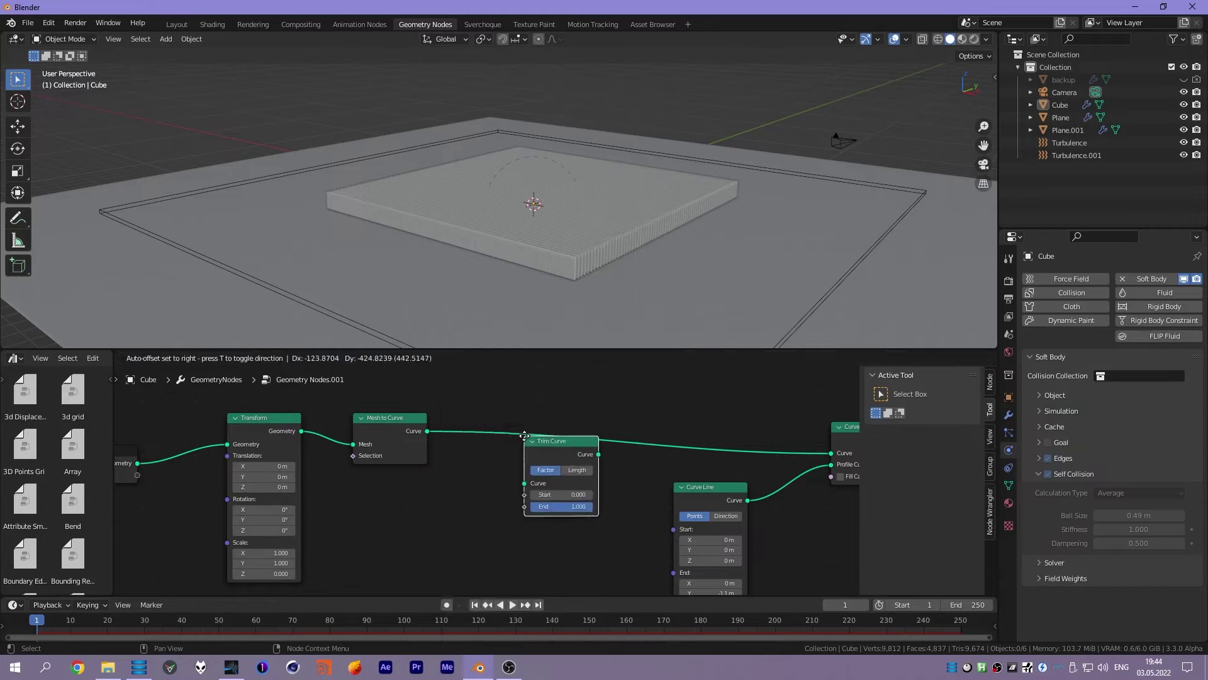
click(527, 453)
scroll(527, 453, up, 1)
mouse_move(535, 478)
mouse_down()
mouse_move(478, 479)
mouse_move(567, 479)
mouse_move(503, 465)
mouse_up()
- Feed Trim End from a Random Value plus a Math Add node with offset -1
key(shift+a)
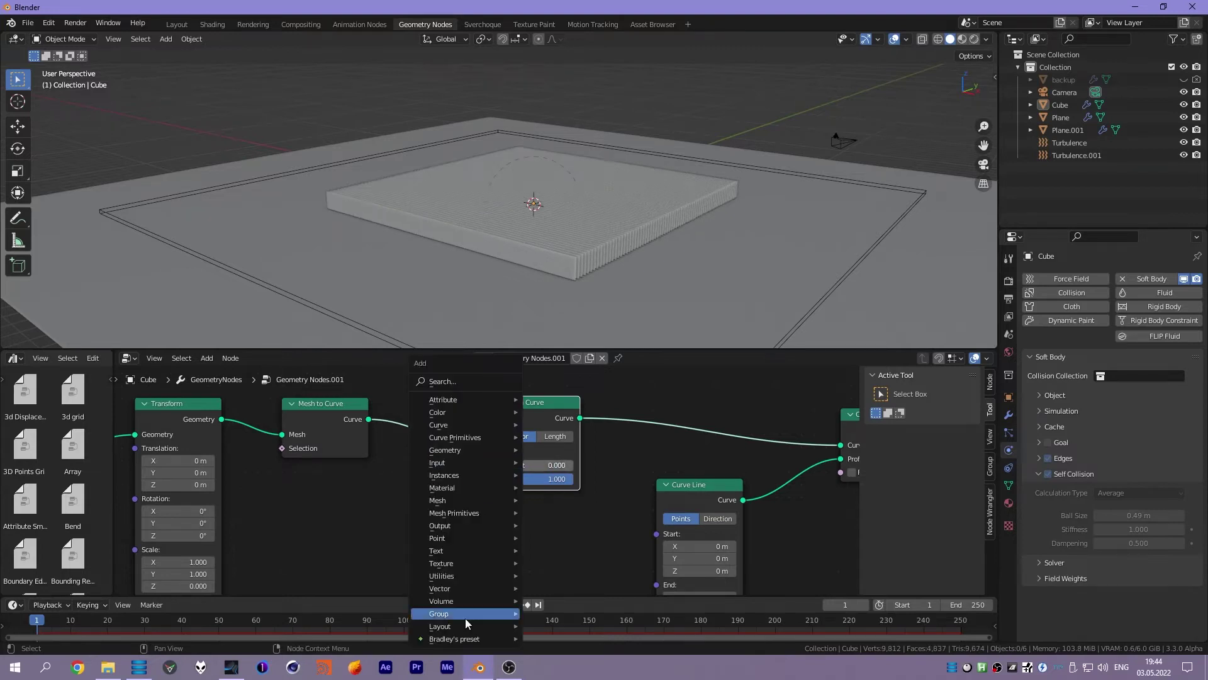
click(573, 550)
click(327, 477)
key(shift+a)
click(541, 497)
click(428, 476)
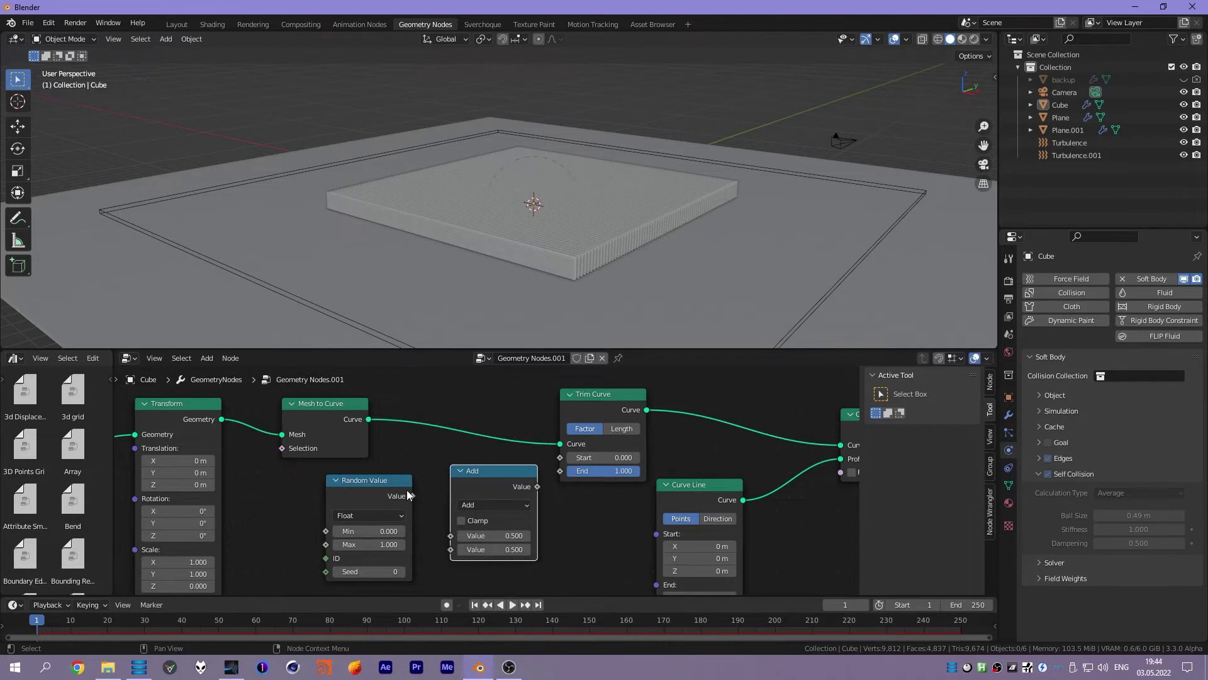
drag(441, 534, 441, 542)
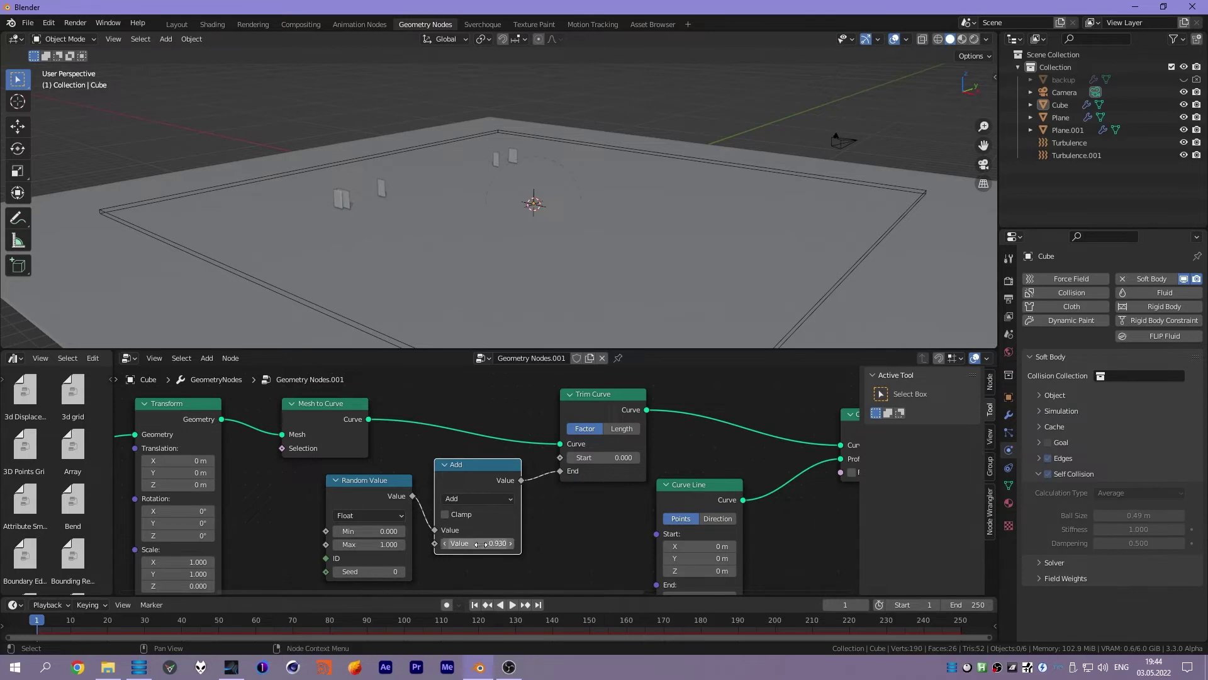
text(-1)
key(Return)
- Insert a keyframe on the Add node's -1 offset value
drag(593, 595, 592, 556)
middle_drag(486, 534, 497, 499)
right_click(485, 484)
click(417, 463)
middle_drag(558, 470, 550, 472)
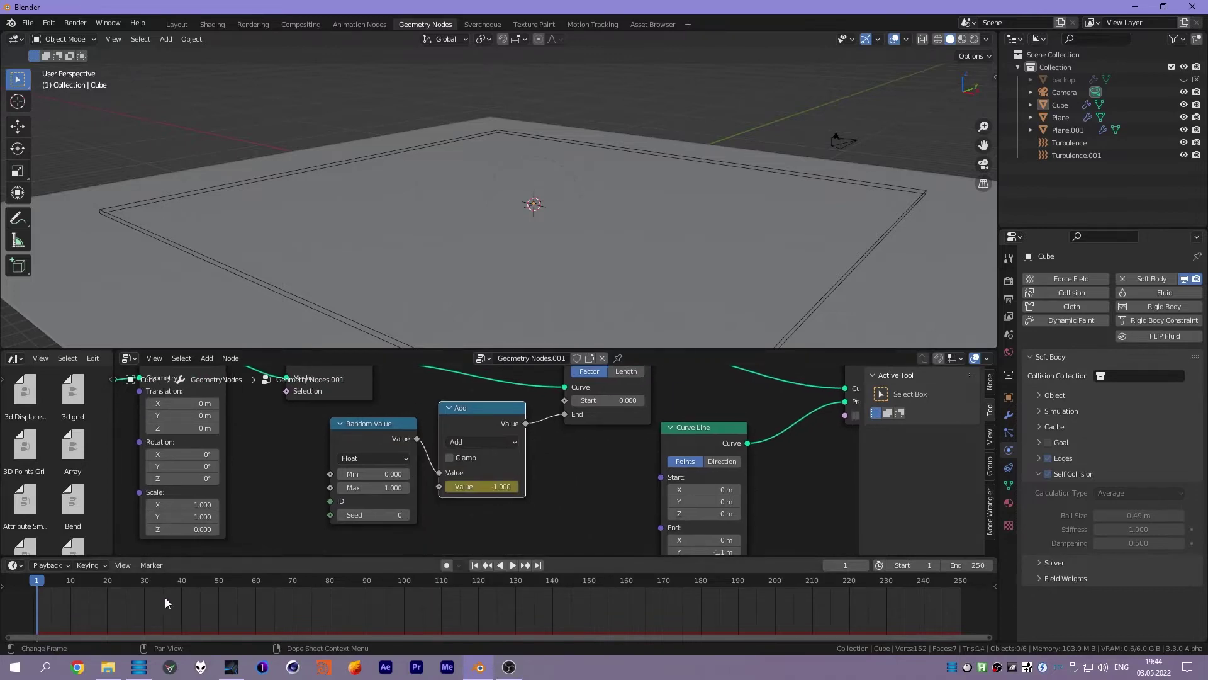
- Set the Add offset to 1 and play the wall growth from frame 1
key(space)
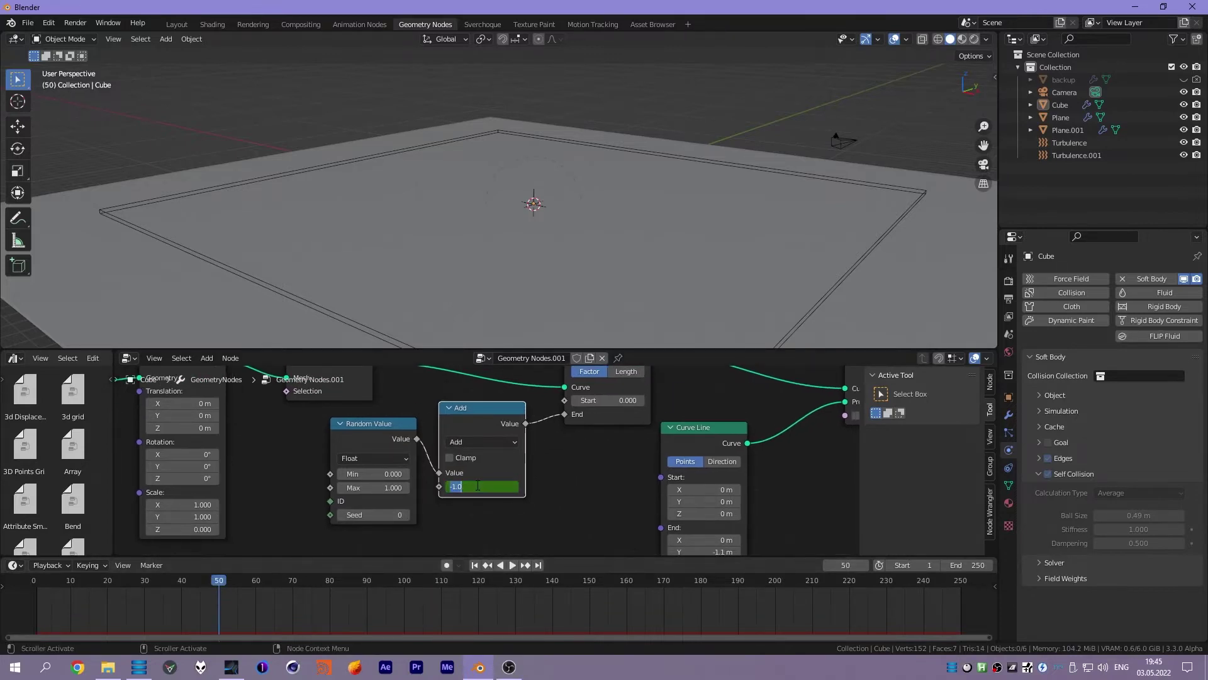
text(1)
key(Return)
click(543, 239)
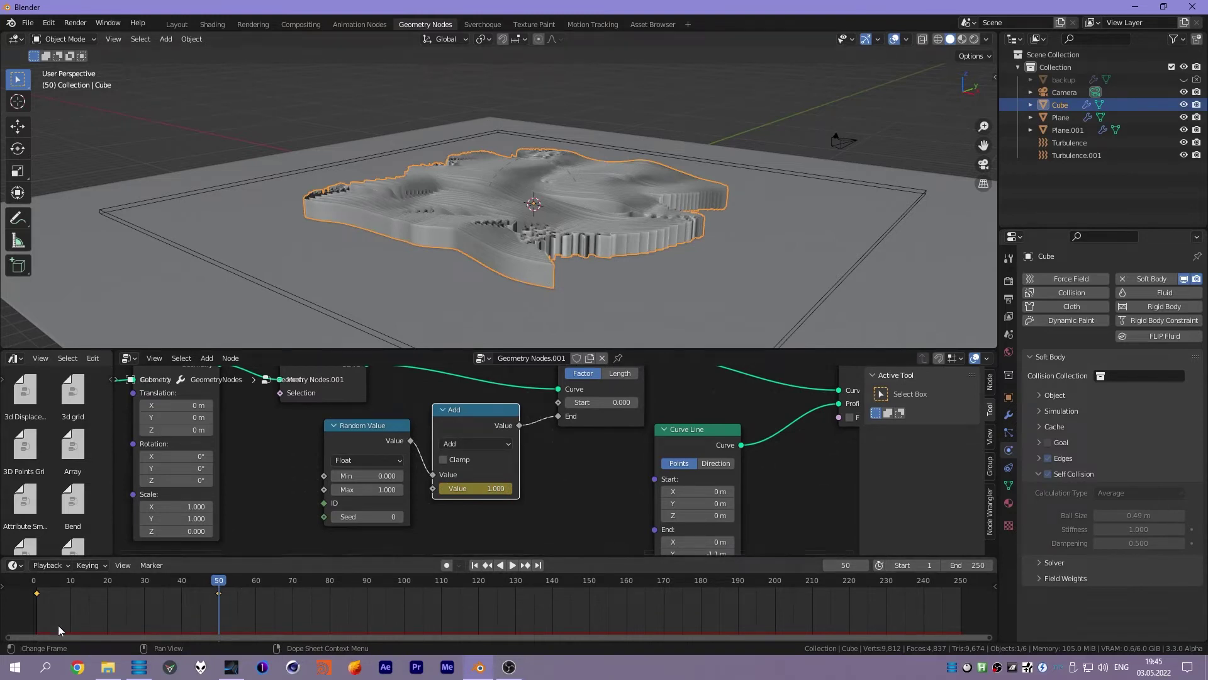
key(shift+Left)
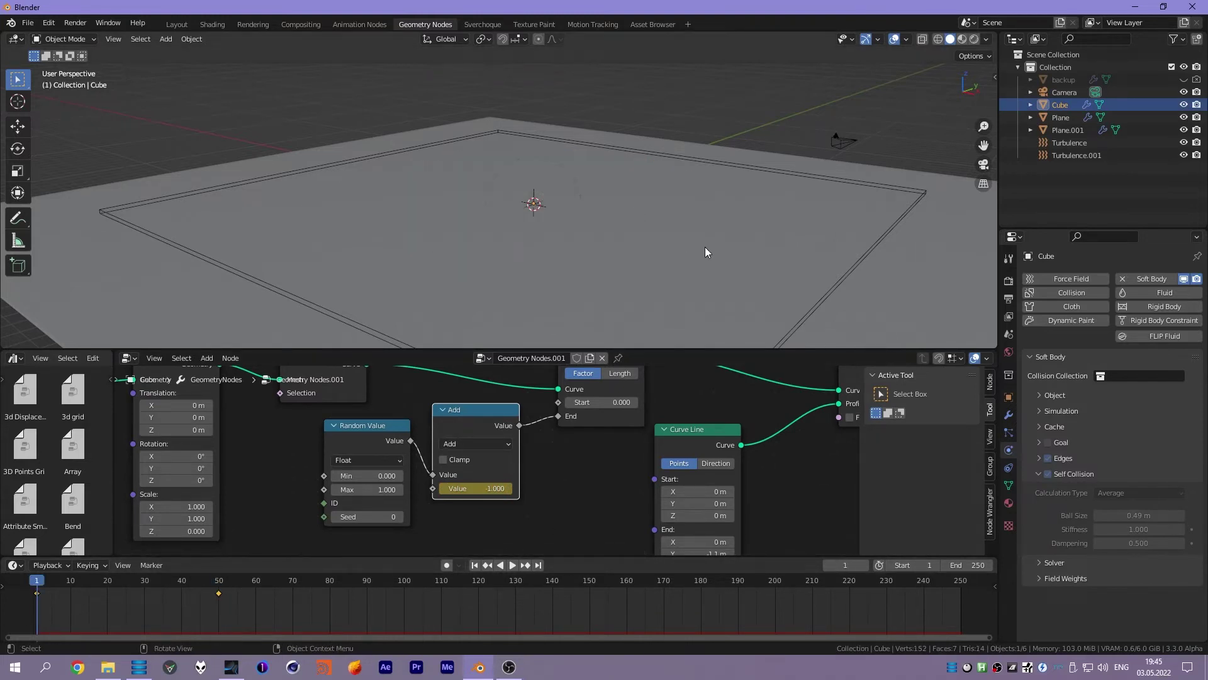
key(space)
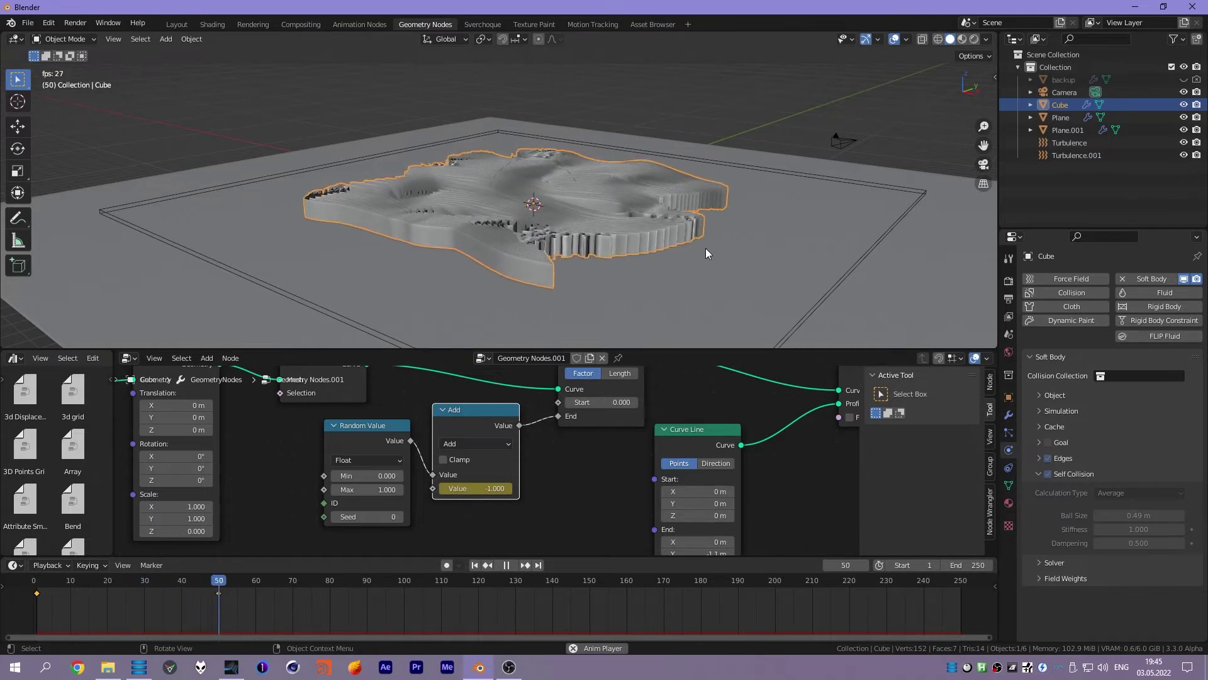
key(space)
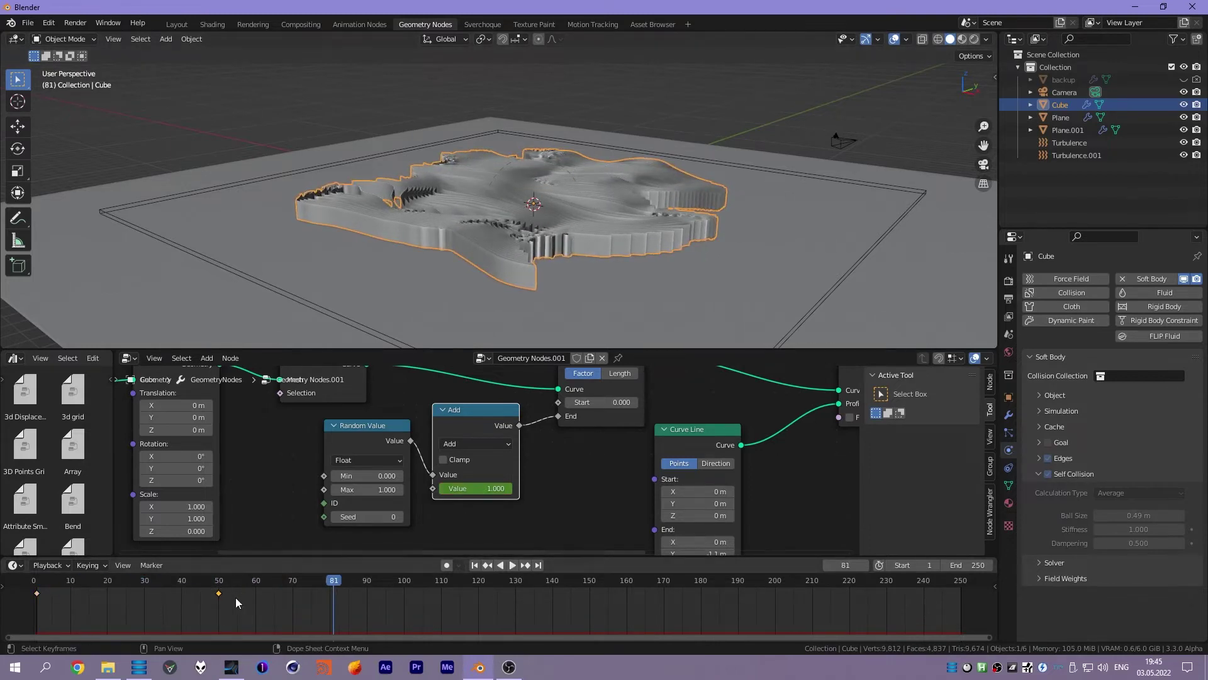
- Move the frame-50 keyframe to frame 80 and scrub through the animation
key(g)
click(308, 610)
key(shift+Left)
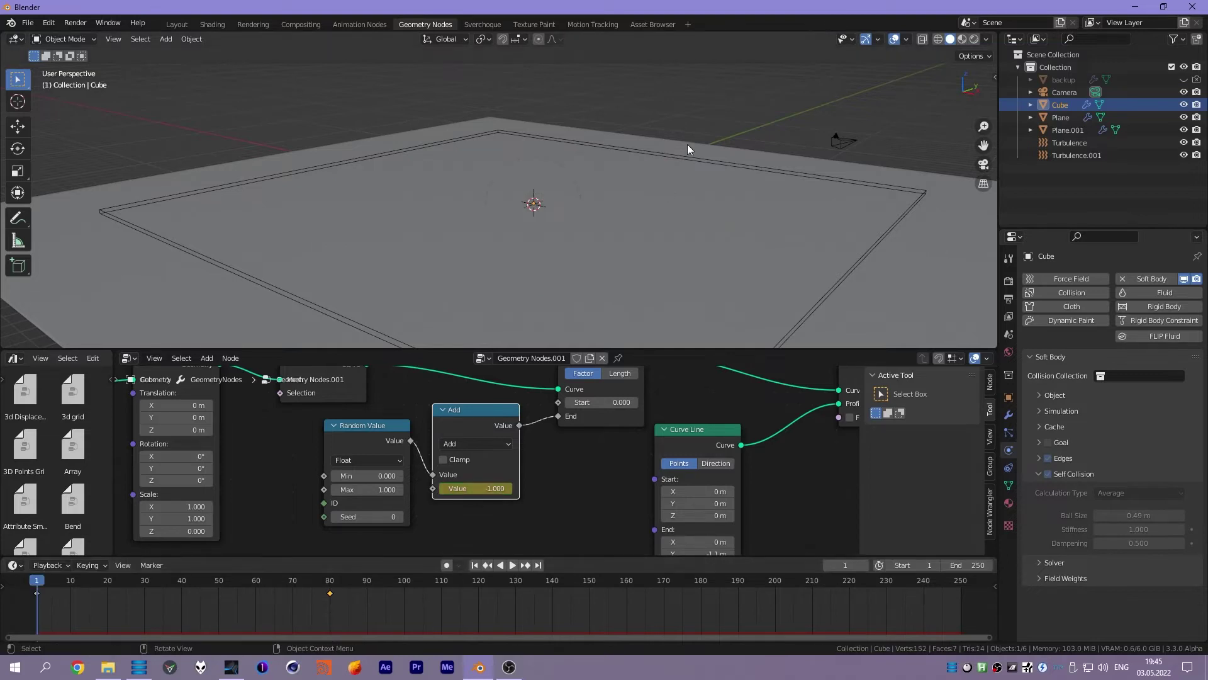
drag(661, 614, 797, 619)
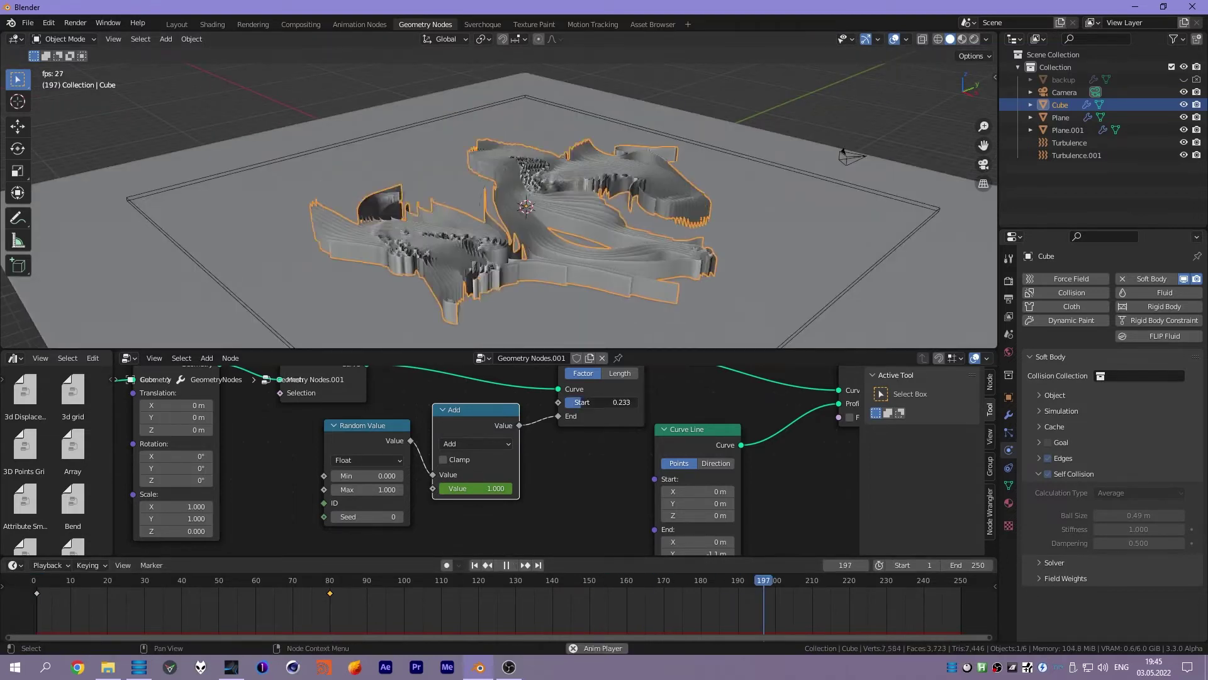
middle_drag(758, 625, 704, 612)
- Keyframe the Trim Curve Start value and play the animation
right_click(595, 399)
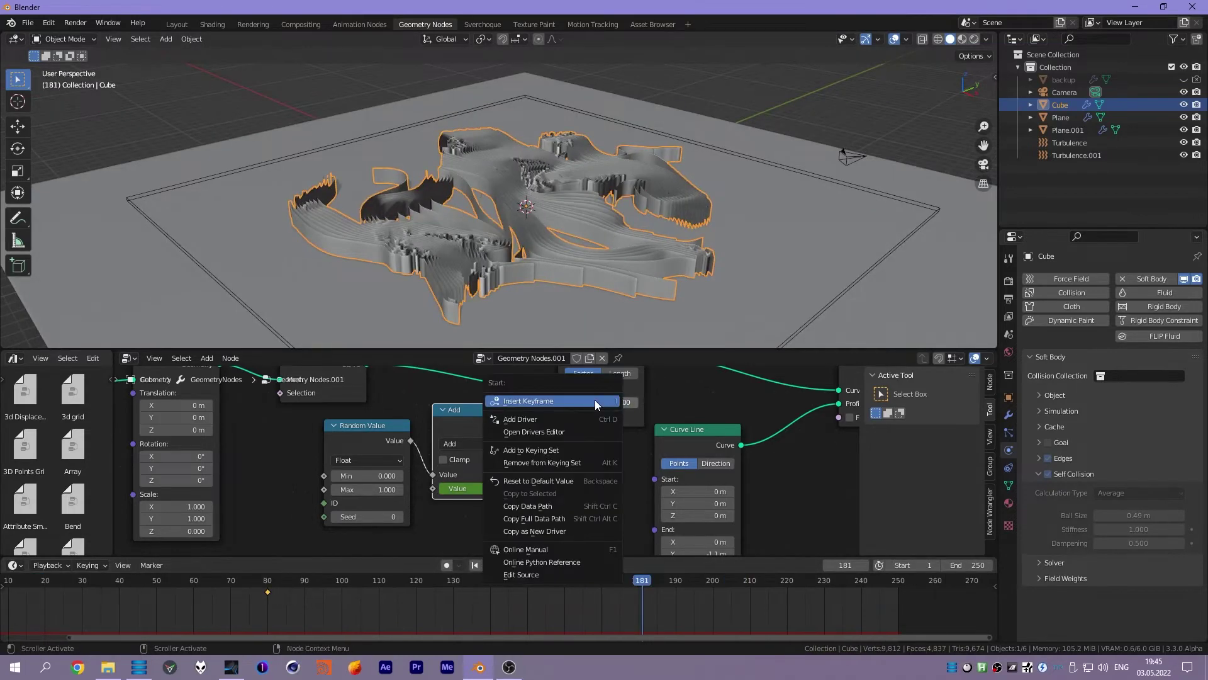
key(shift+Right)
key(space)
middle_drag(626, 402, 600, 435)
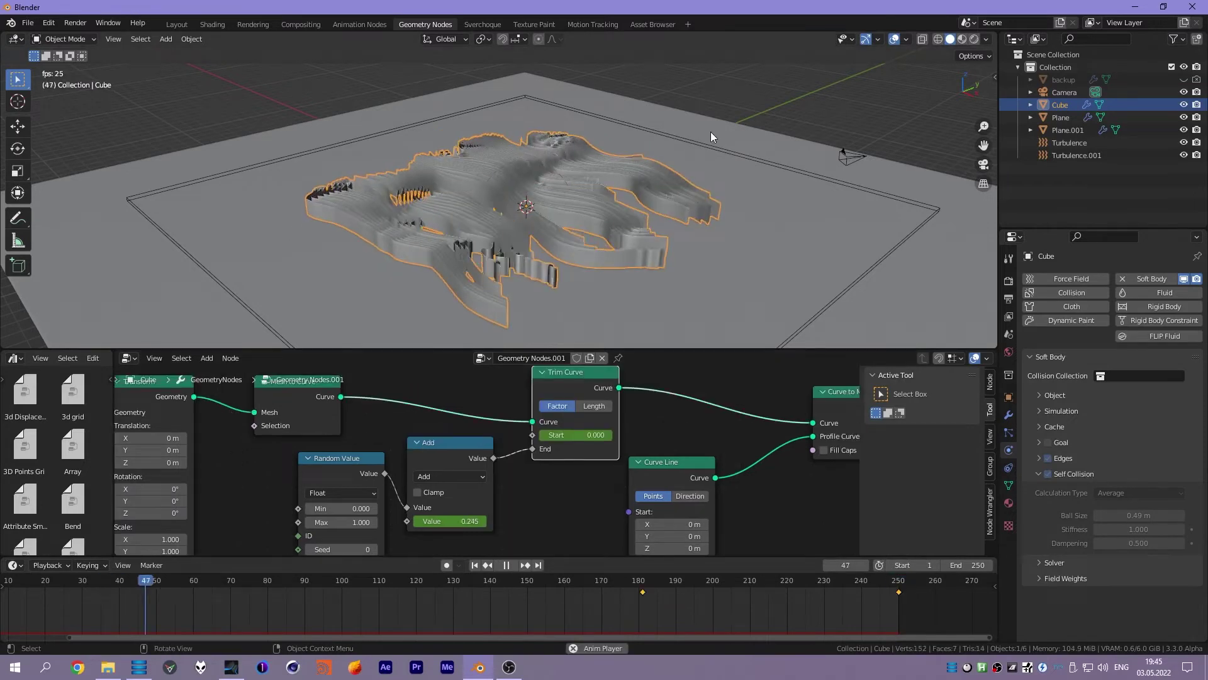
click(715, 173)
middle_drag(715, 174, 562, 198)
scroll(595, 214, up, 3)
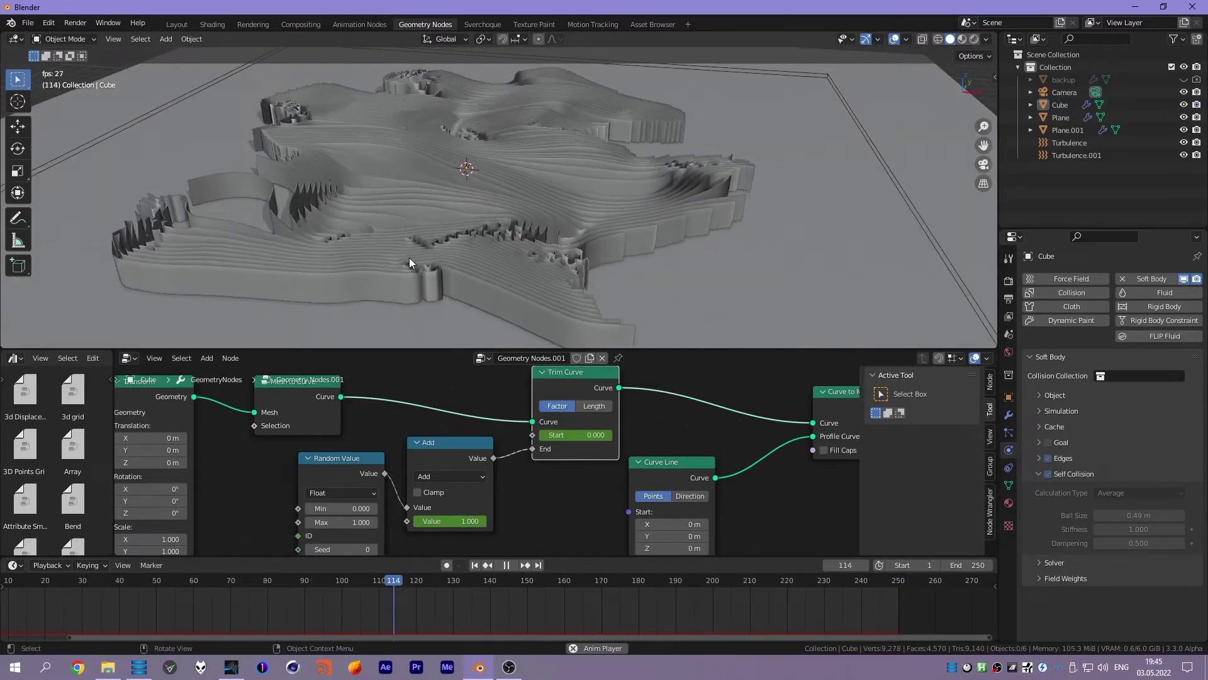
mouse_move(410, 257)
middle_down()
mouse_move(456, 244)
mouse_move(429, 221)
mouse_move(441, 237)
middle_up()
middle_drag(545, 258, 475, 258)
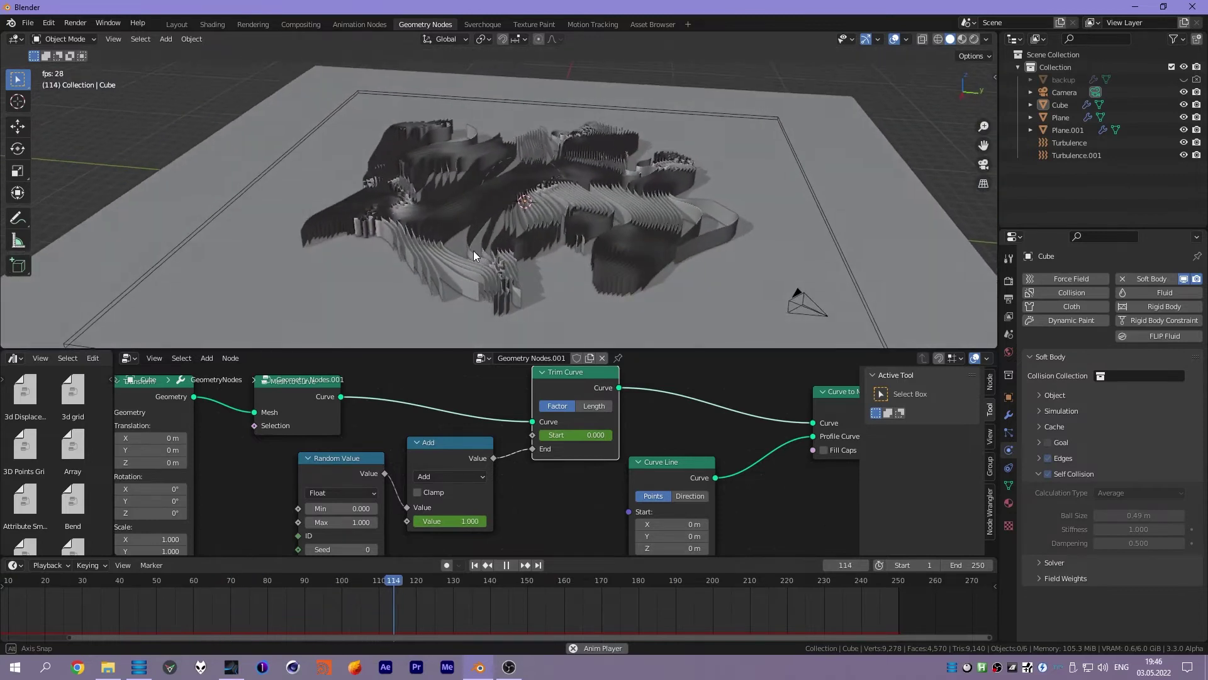
scroll(473, 252, up, 5)
middle_drag(473, 257, 530, 293)
key(space)
mouse_move(377, 266)
middle_down()
mouse_move(429, 274)
mouse_move(518, 179)
middle_up()
scroll(497, 234, up, 4)
click(497, 234)
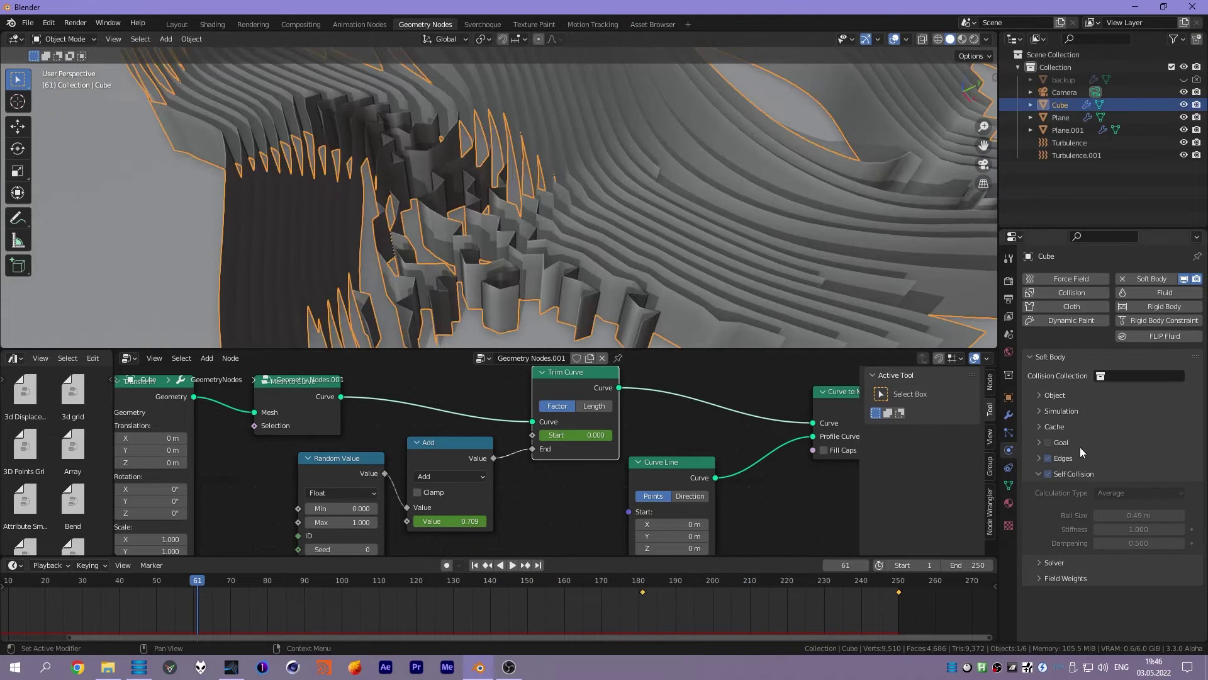
- Try a Subdivision modifier at viewport level 2 on the Cube, then remove it
click(1009, 418)
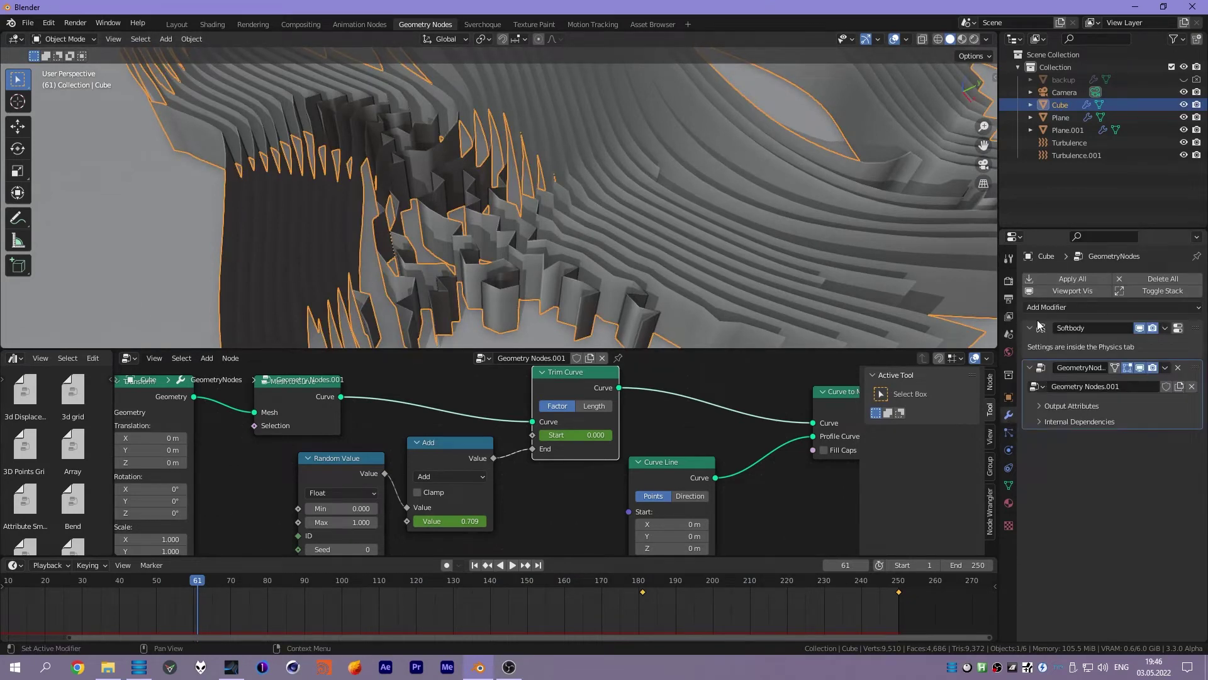
click(1043, 307)
click(964, 538)
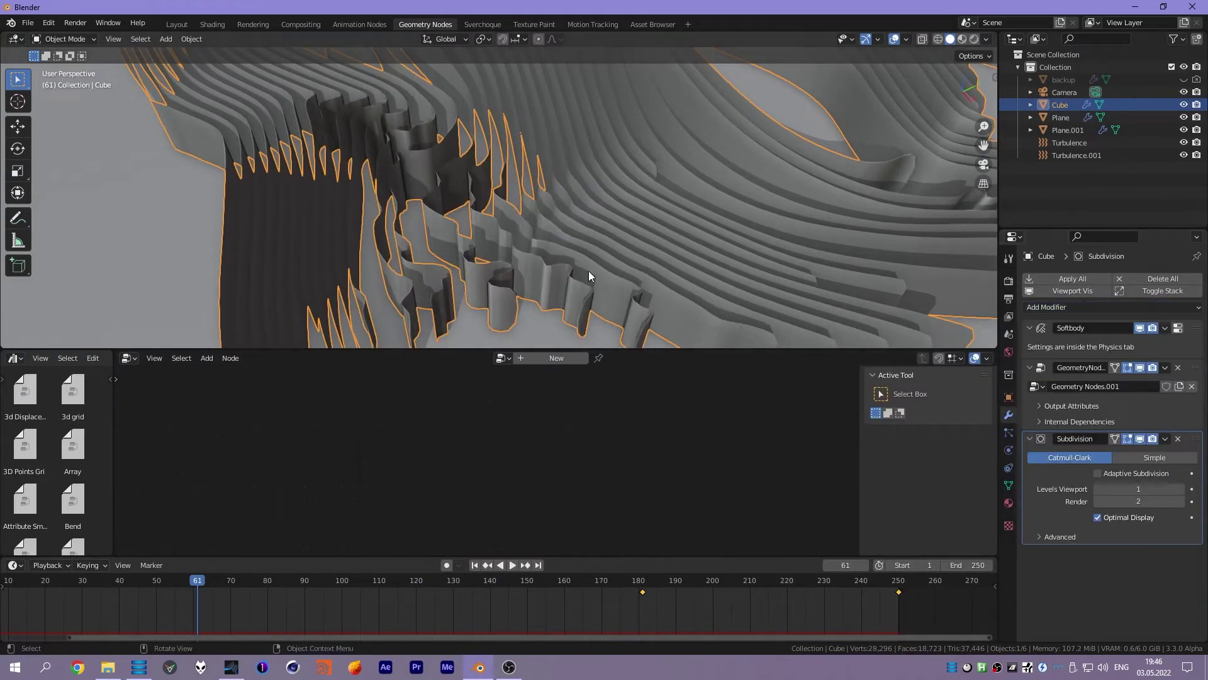
drag(1169, 488, 1186, 489)
mouse_move(568, 199)
middle_down()
mouse_move(518, 256)
mouse_move(527, 202)
mouse_move(494, 292)
mouse_move(511, 210)
mouse_move(530, 210)
mouse_move(580, 259)
mouse_move(307, 235)
middle_up()
click(1178, 438)
middle_drag(503, 255, 466, 265)
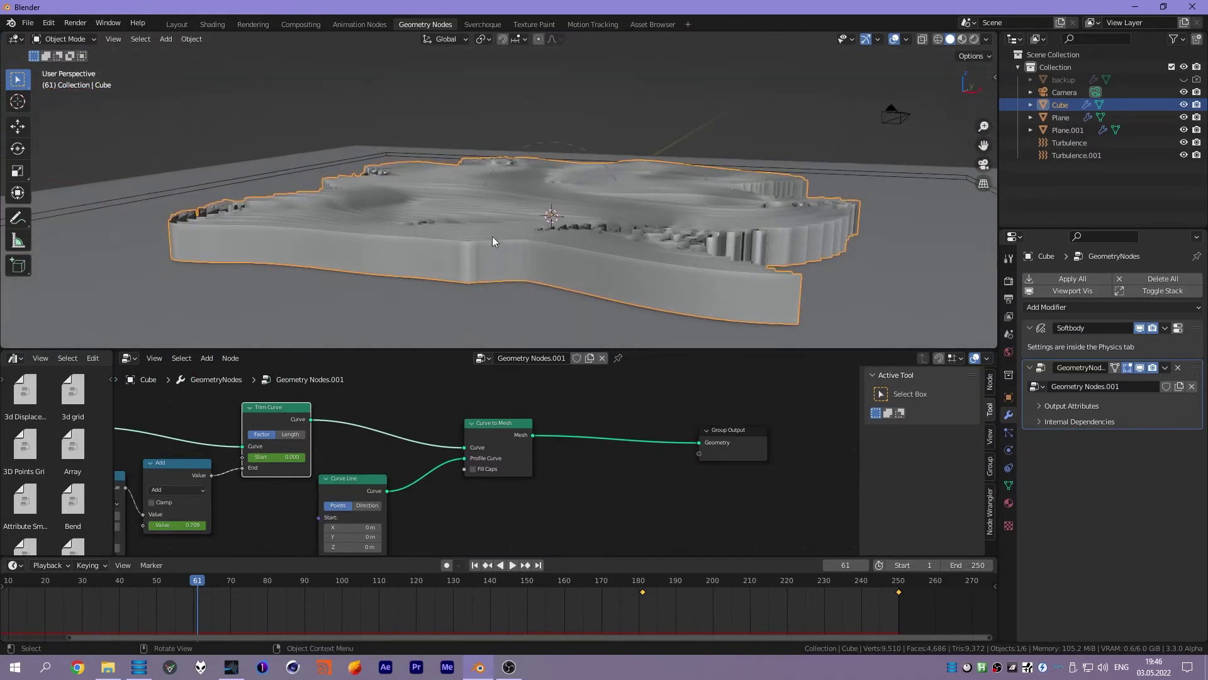
mouse_move(538, 224)
middle_down()
mouse_move(513, 247)
mouse_move(372, 218)
middle_up()
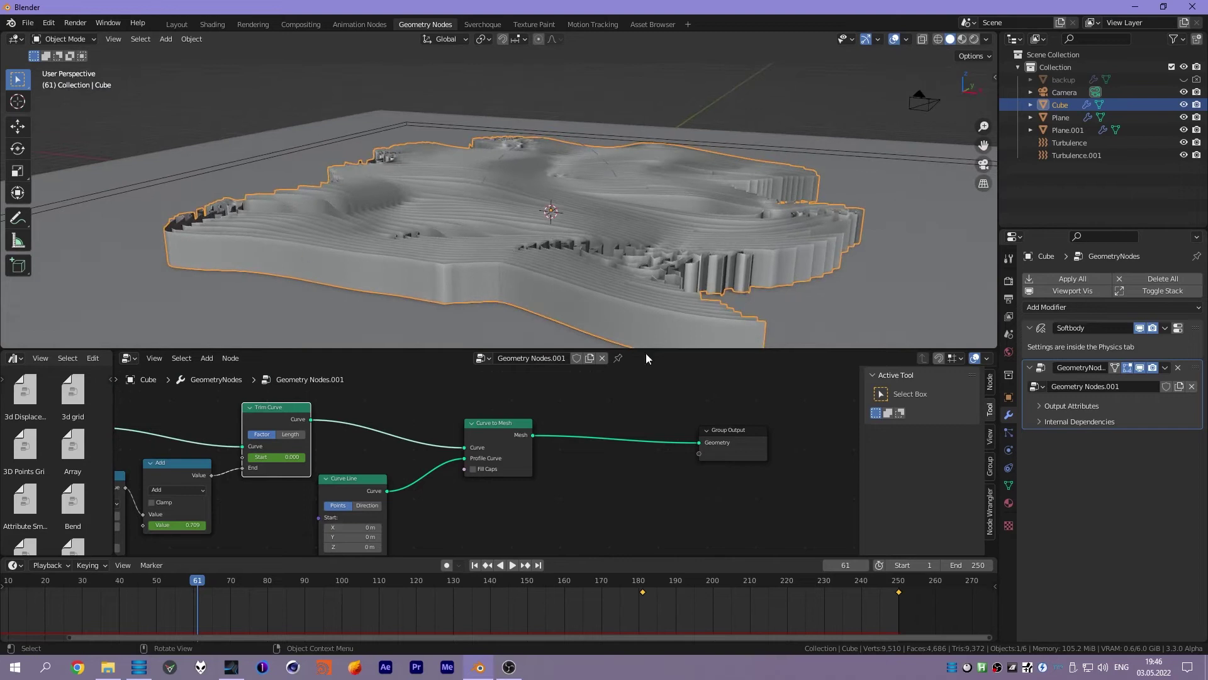
- Insert a Set Position node between Curve to Mesh and Group Output
scroll(629, 440, up, 2)
key(shift+a)
click(629, 604)
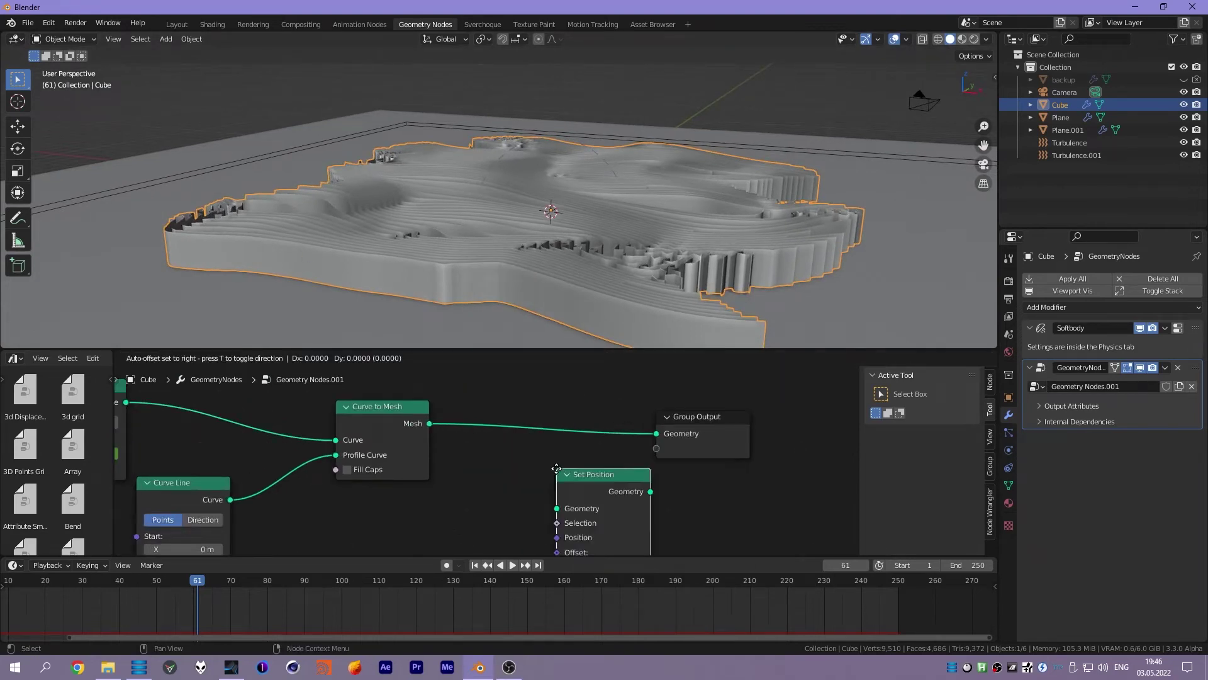
click(594, 382)
scroll(556, 456, down, 1)
- Add a Noise Texture node via the node search and place it
key(shift+a)
text(noise)
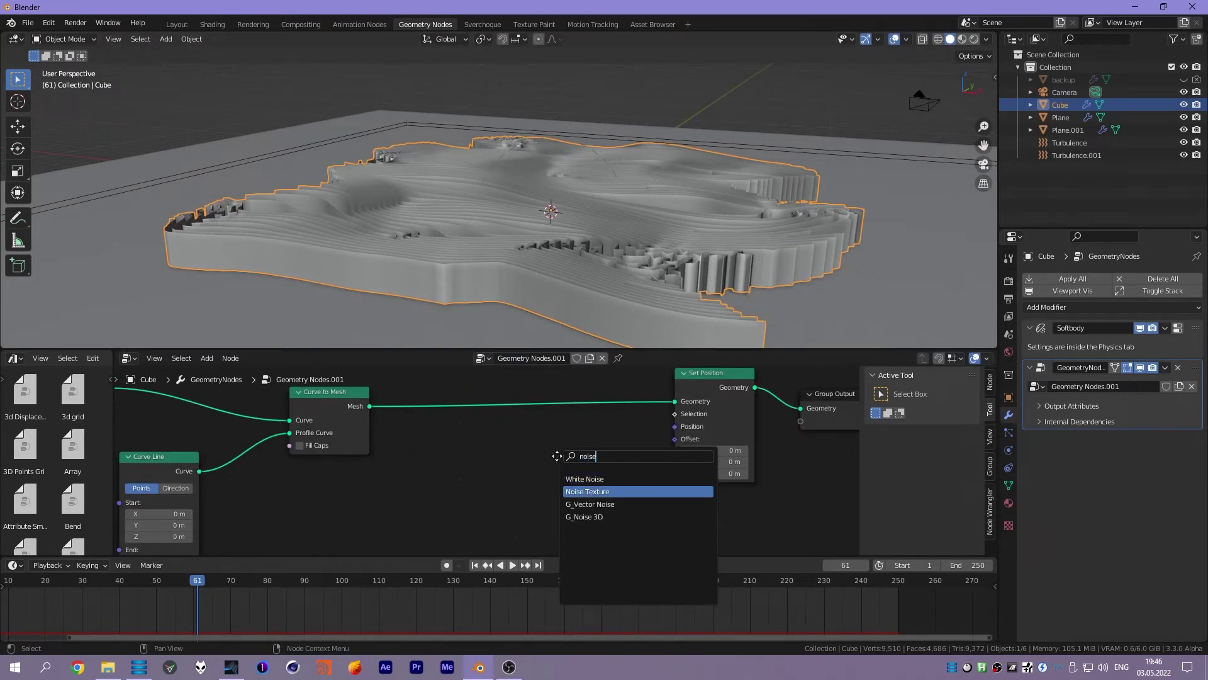
key(Return)
click(402, 447)
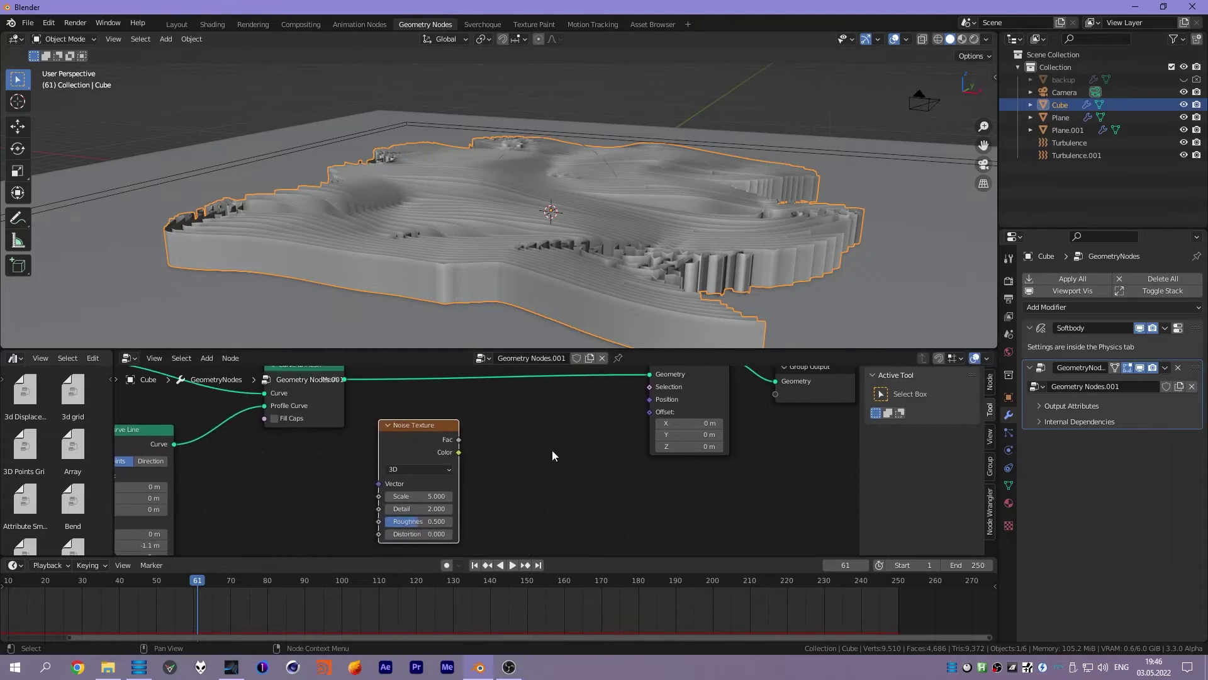
key(shift+a)
key(Escape)
- Set the Noise Texture dimensions to 4D
key(shift+a)
key(s)
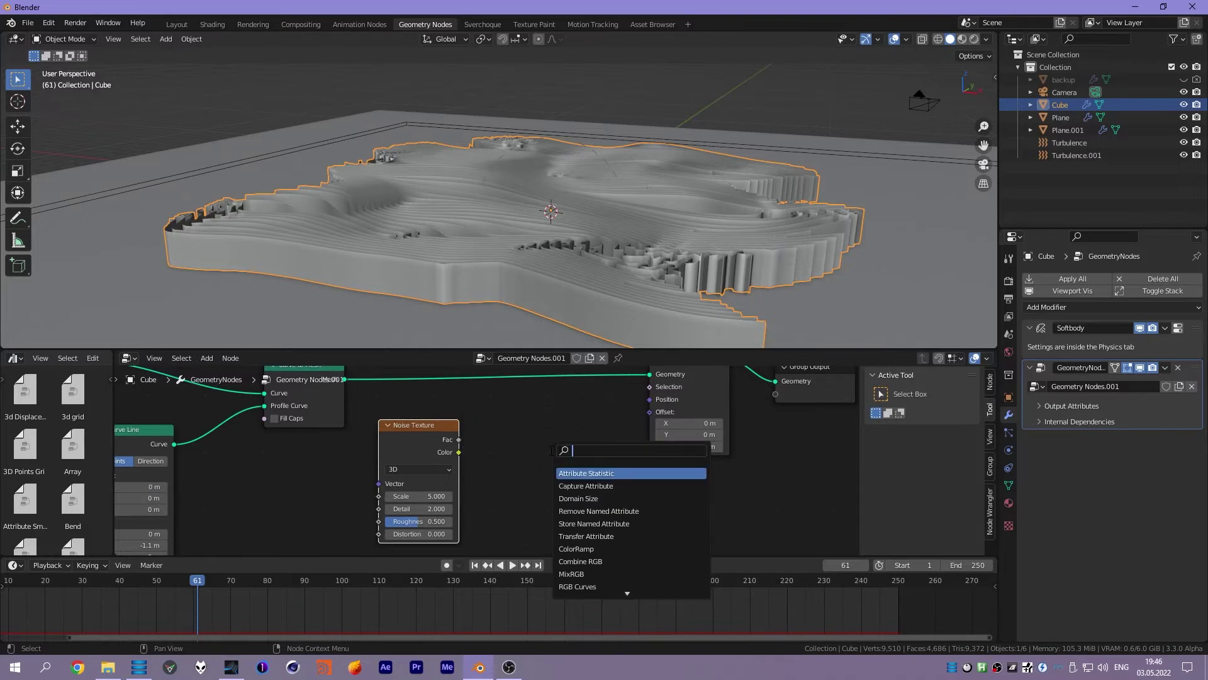
key(Escape)
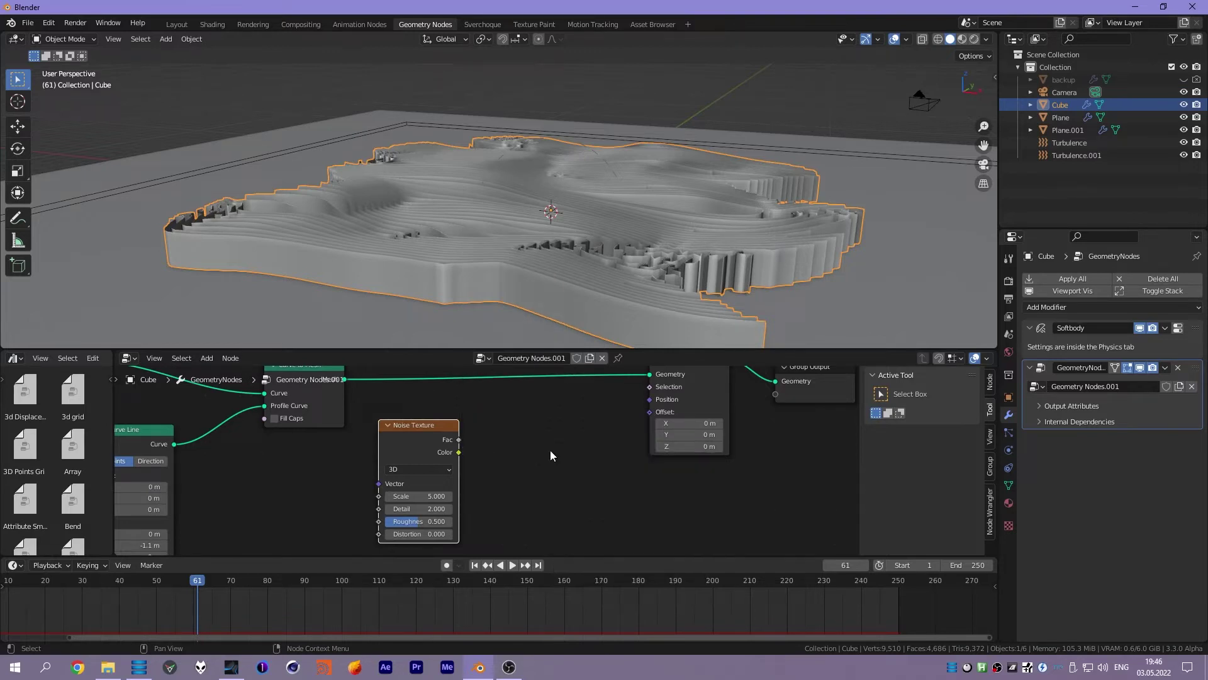
key(shift+a)
click(551, 450)
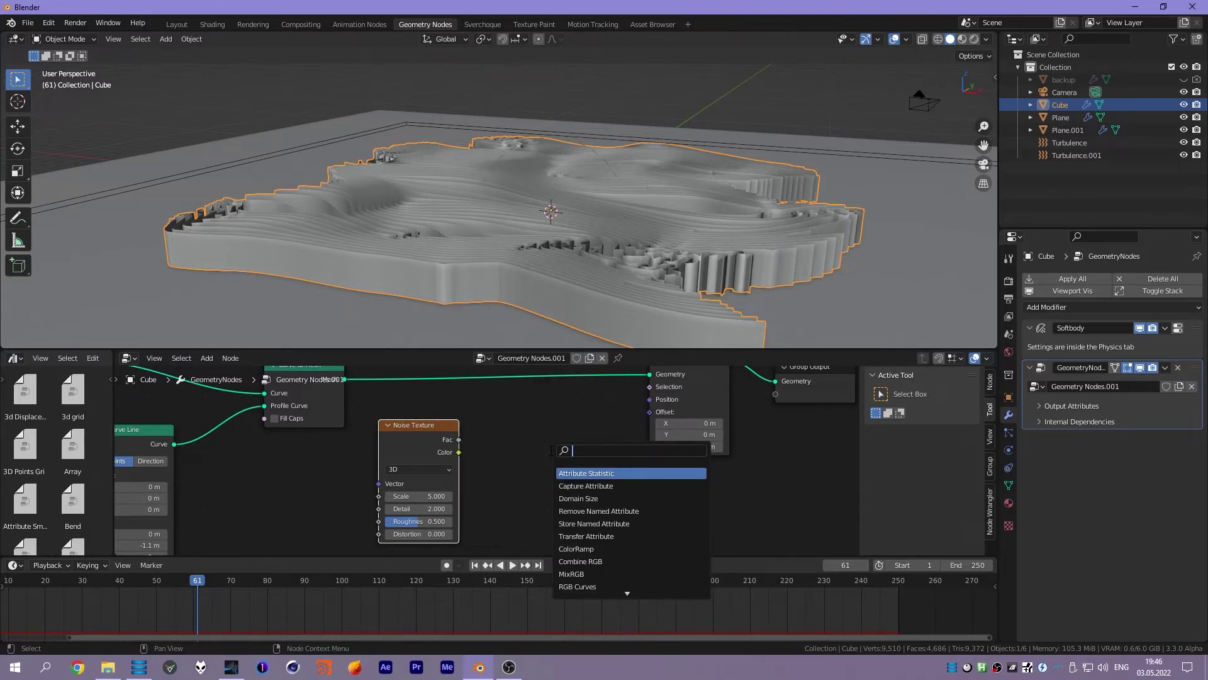
key(Escape)
key(shift+a)
key(Escape)
key(shift+a)
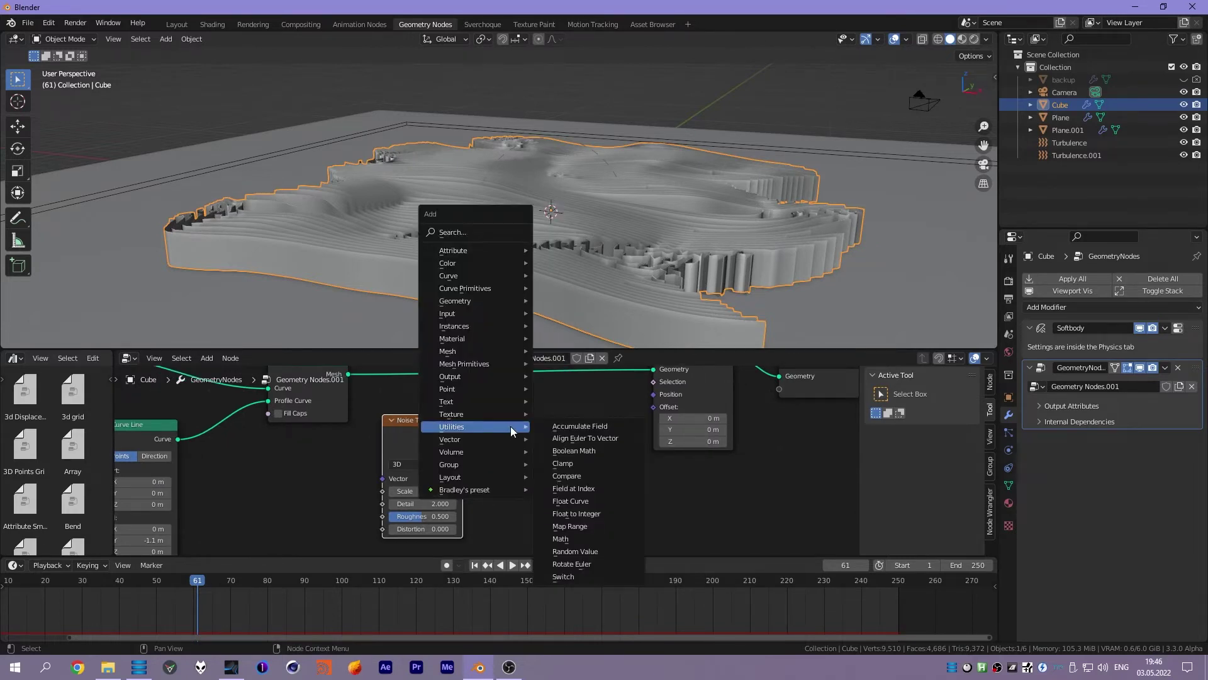
click(401, 465)
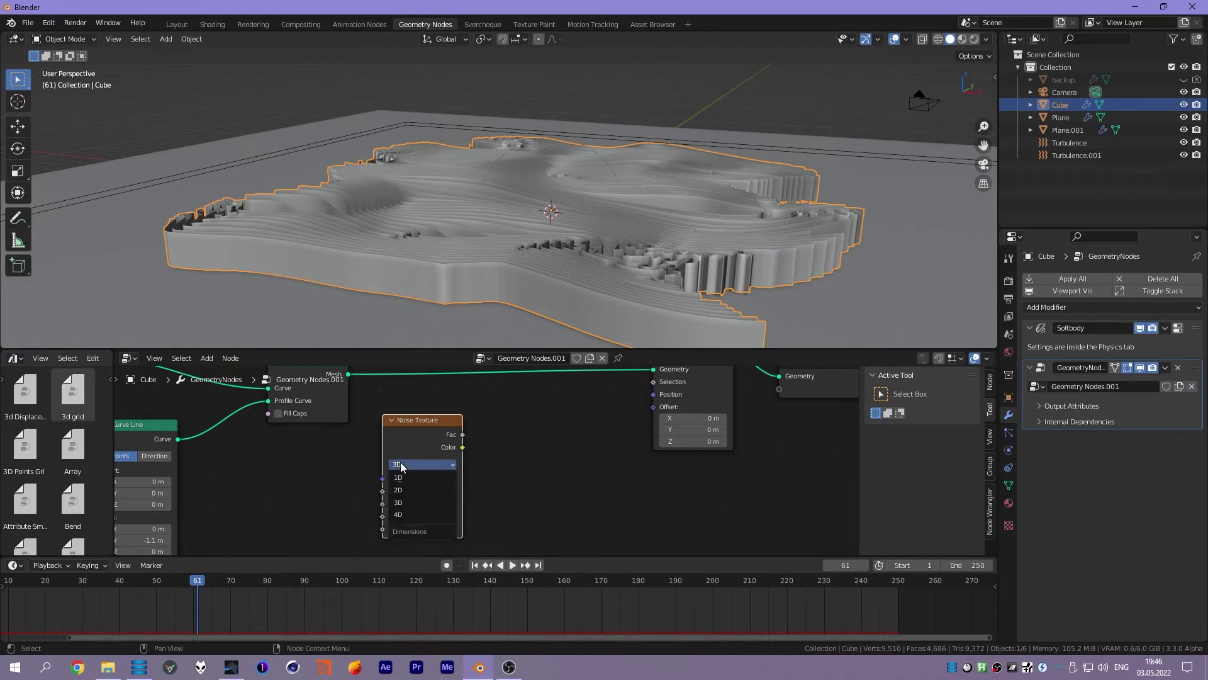
click(408, 515)
- Add a Vector Math Add node
middle_drag(536, 475, 484, 505)
key(shift+a)
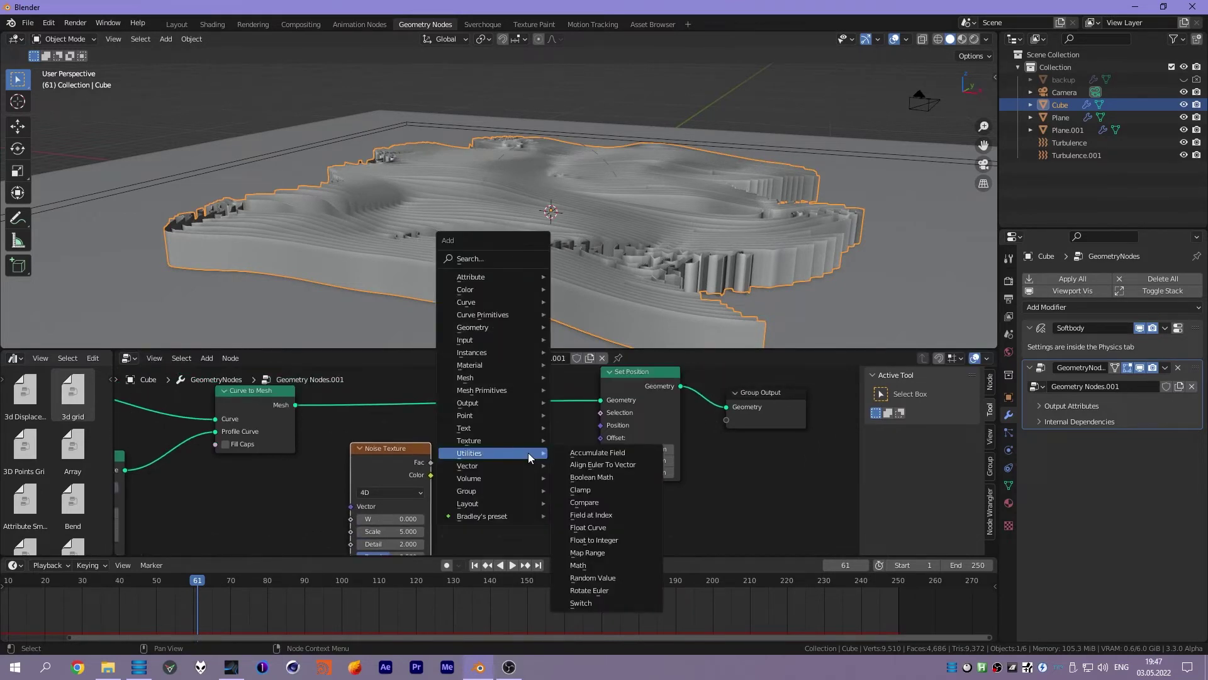
text(ve)
click(556, 488)
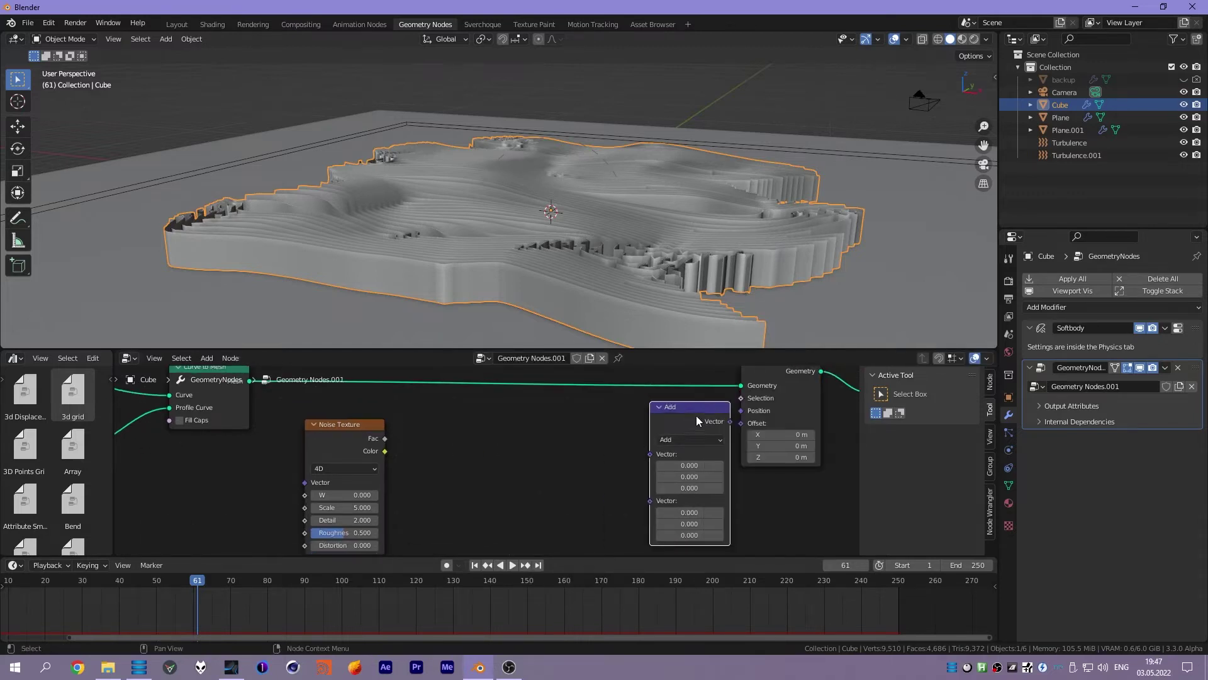
- Drive Set Position's Position from a vector Add node with the Position input in its first slot
drag(727, 422, 741, 410)
drag(689, 406, 666, 398)
key(shift+a)
text(po)
key(Return)
click(532, 421)
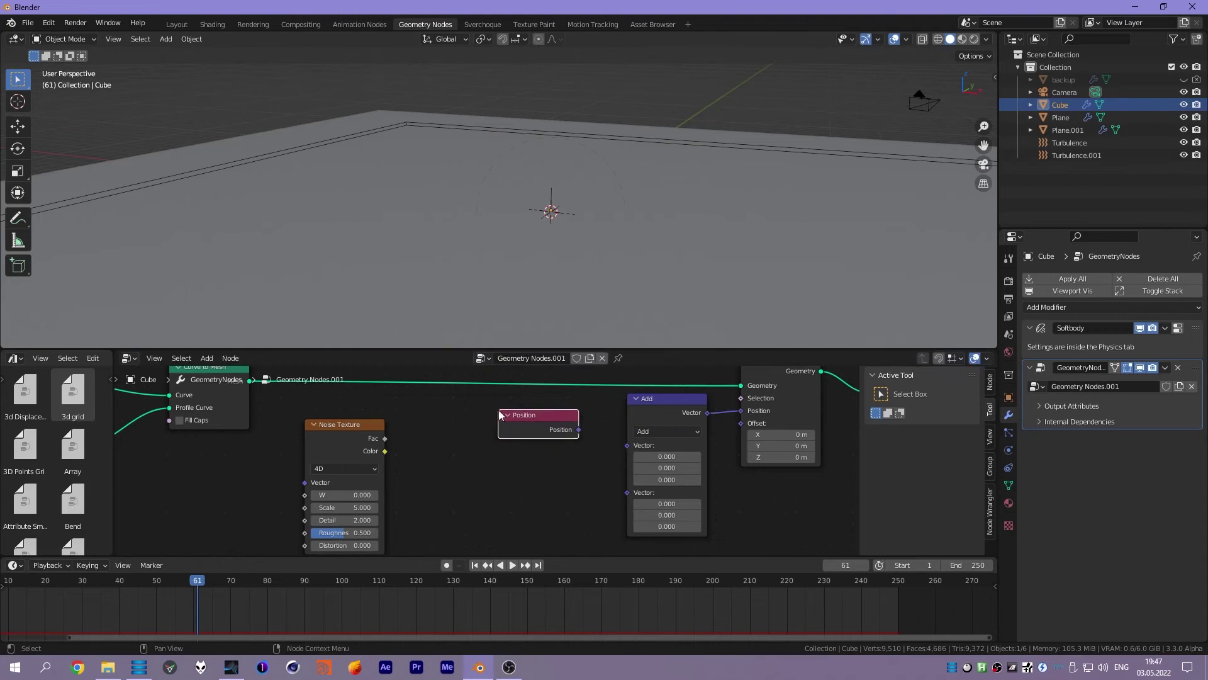
drag(565, 426, 609, 441)
- Route the noise Fac through Combine XYZ Z into the Add node's second vector
key(shift+a)
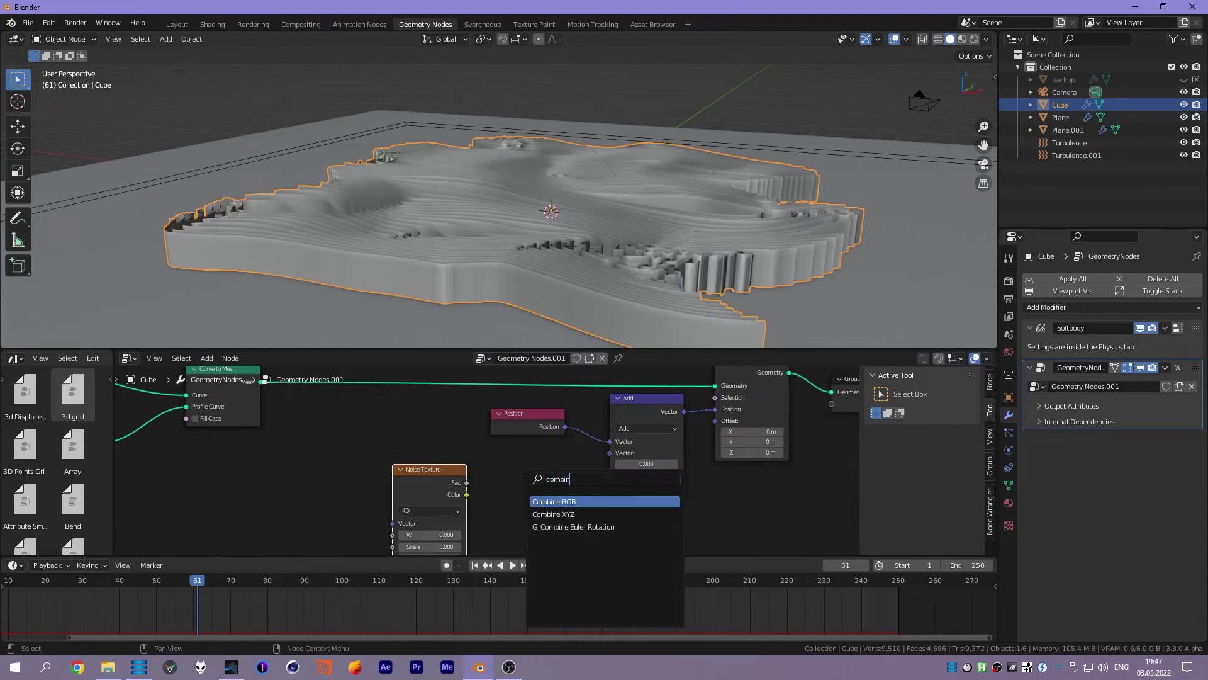
click(553, 514)
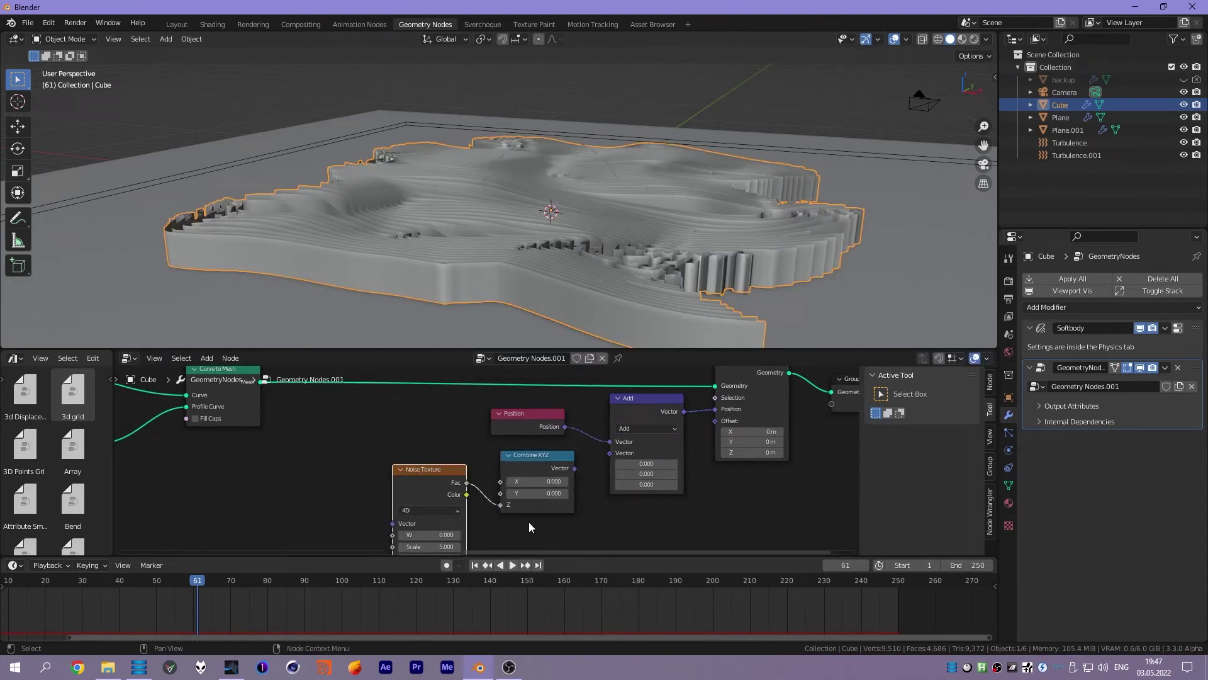
drag(574, 468, 610, 452)
middle_drag(553, 296, 565, 243)
mouse_move(628, 531)
middle_down()
mouse_move(656, 491)
mouse_move(666, 514)
mouse_move(669, 485)
middle_up()
mouse_move(515, 265)
middle_down()
mouse_move(515, 233)
mouse_move(516, 261)
middle_up()
middle_drag(570, 521, 613, 453)
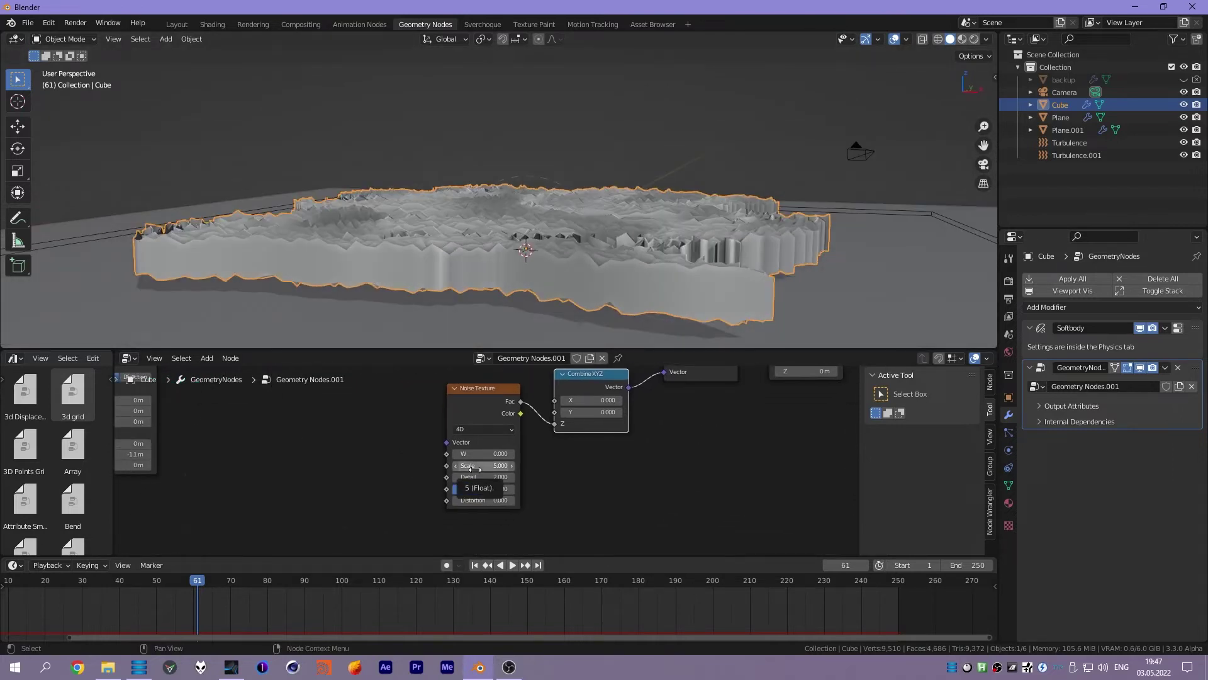
text(0.400)
key(Return)
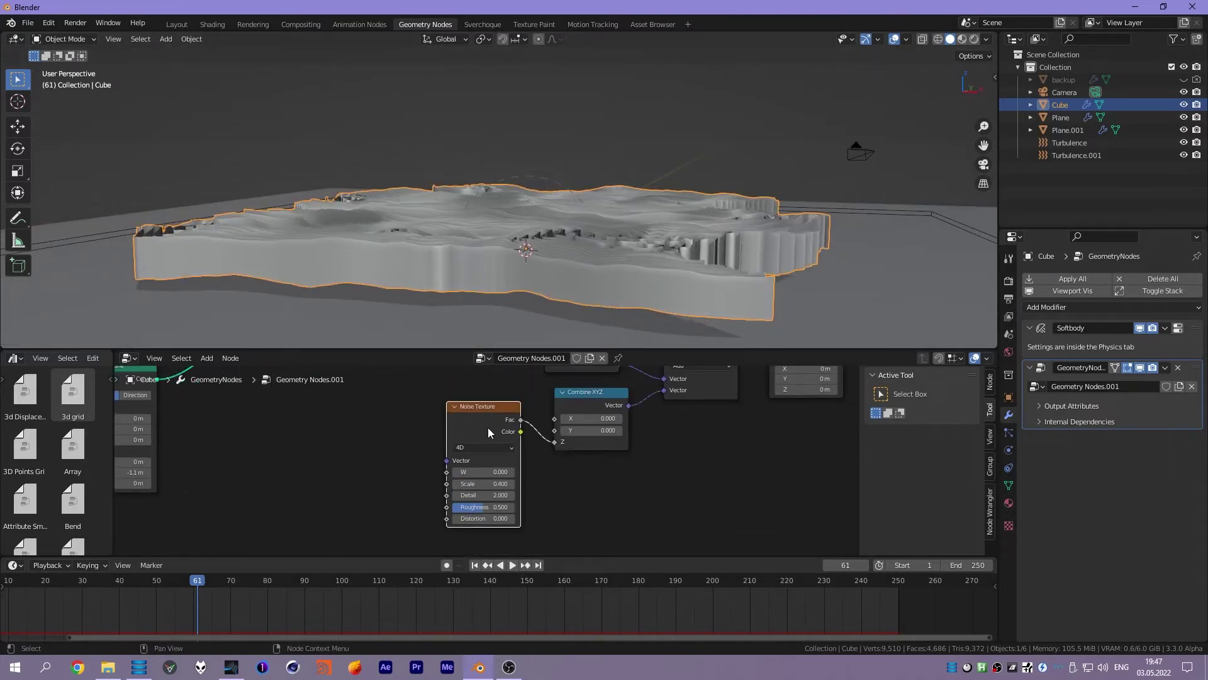
- Insert a Math node multiplying the noise by 1.680 before Combine XYZ Z
drag(488, 428, 398, 432)
key(shift+a)
text(math)
key(Return)
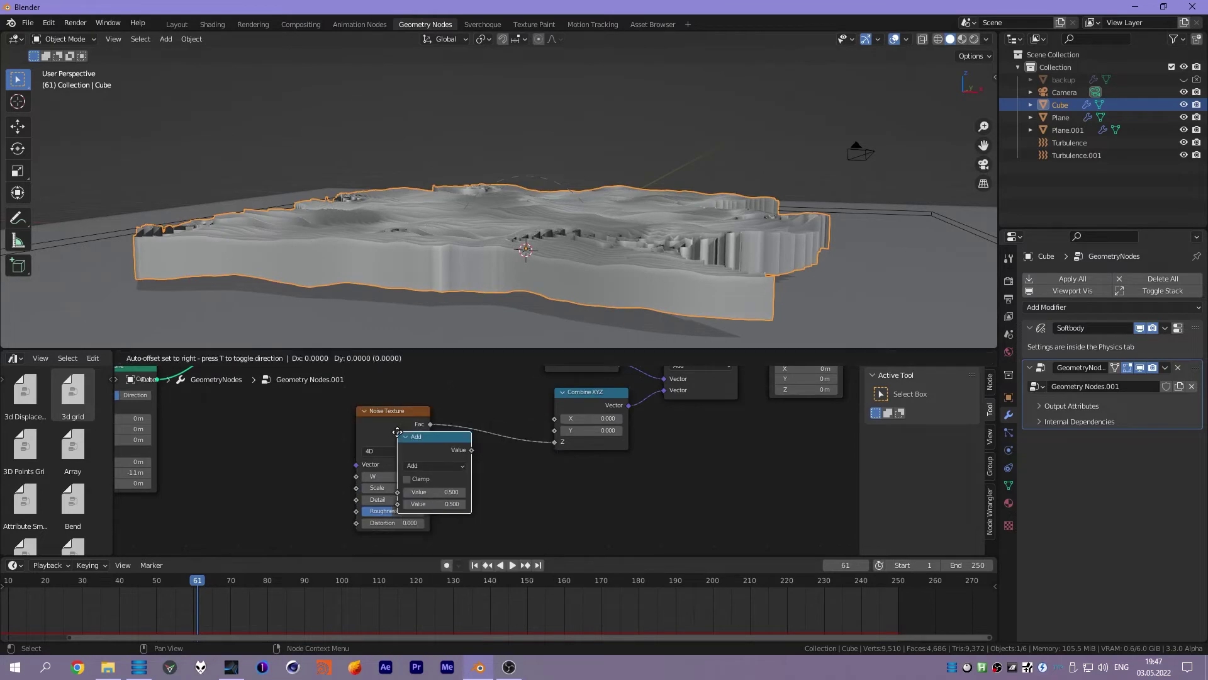
click(519, 414)
click(554, 443)
click(557, 495)
drag(560, 479, 585, 480)
mouse_move(525, 285)
middle_down()
mouse_move(526, 267)
mouse_move(525, 315)
middle_up()
- Set the Noise Texture W to 2.610 and move Group Output further right
drag(397, 476, 422, 476)
mouse_move(552, 403)
middle_down()
mouse_move(526, 451)
mouse_move(551, 451)
middle_up()
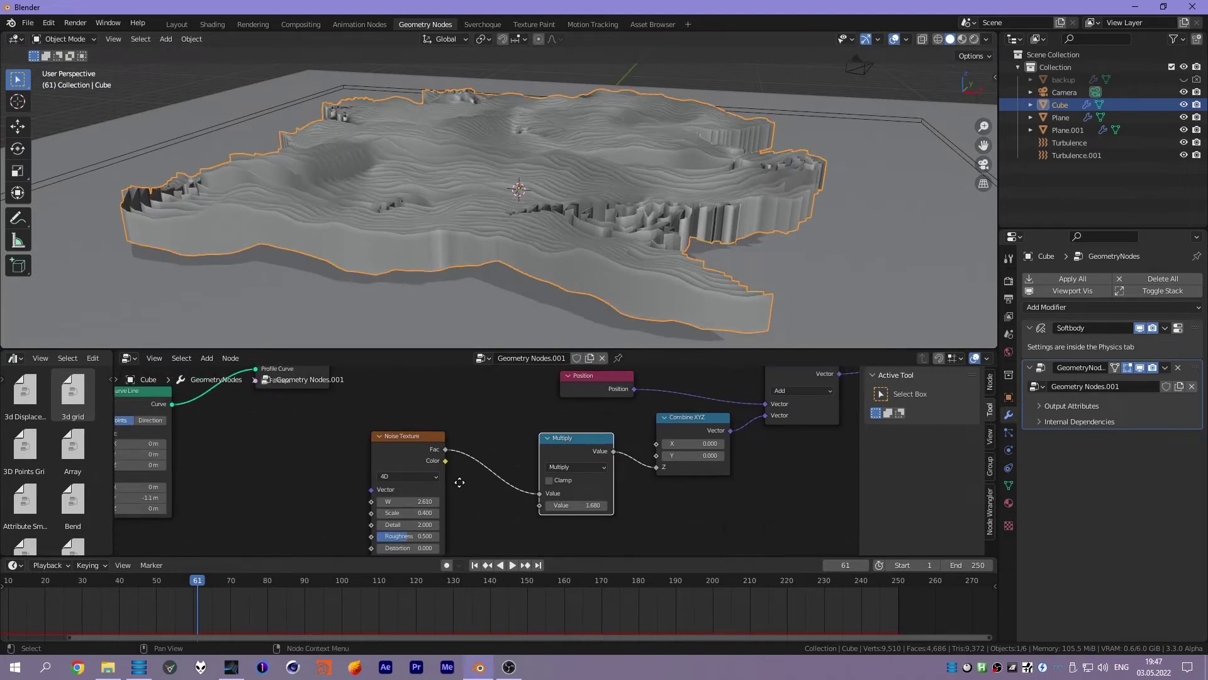
mouse_move(497, 283)
middle_down()
mouse_move(504, 214)
mouse_move(480, 225)
mouse_move(509, 251)
middle_up()
middle_drag(596, 418, 566, 425)
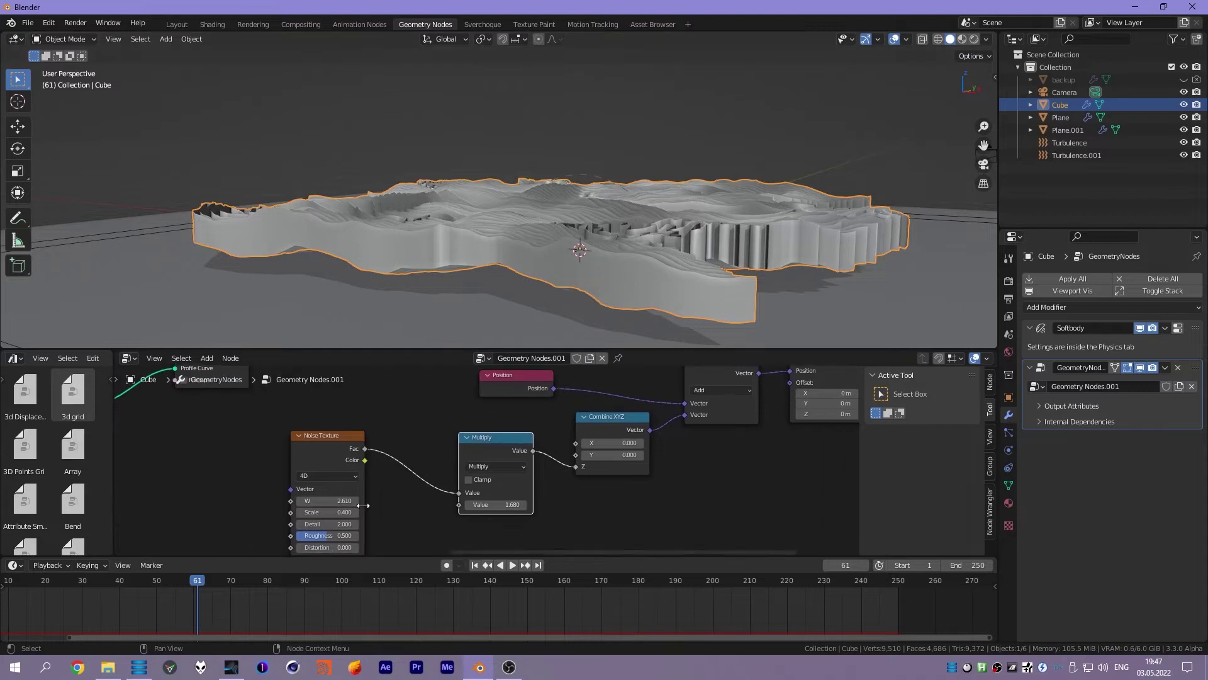
middle_drag(754, 496, 529, 543)
scroll(567, 478, down, 1)
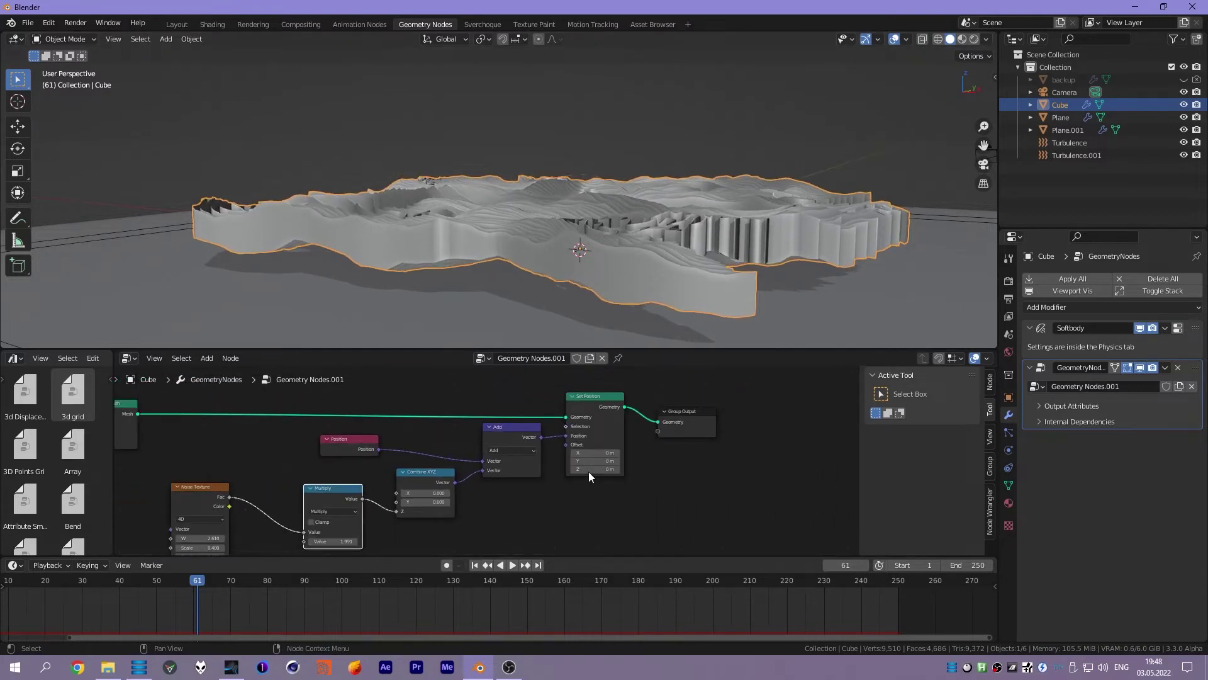
scroll(588, 470, down, 1)
click(569, 439)
drag(661, 455, 846, 475)
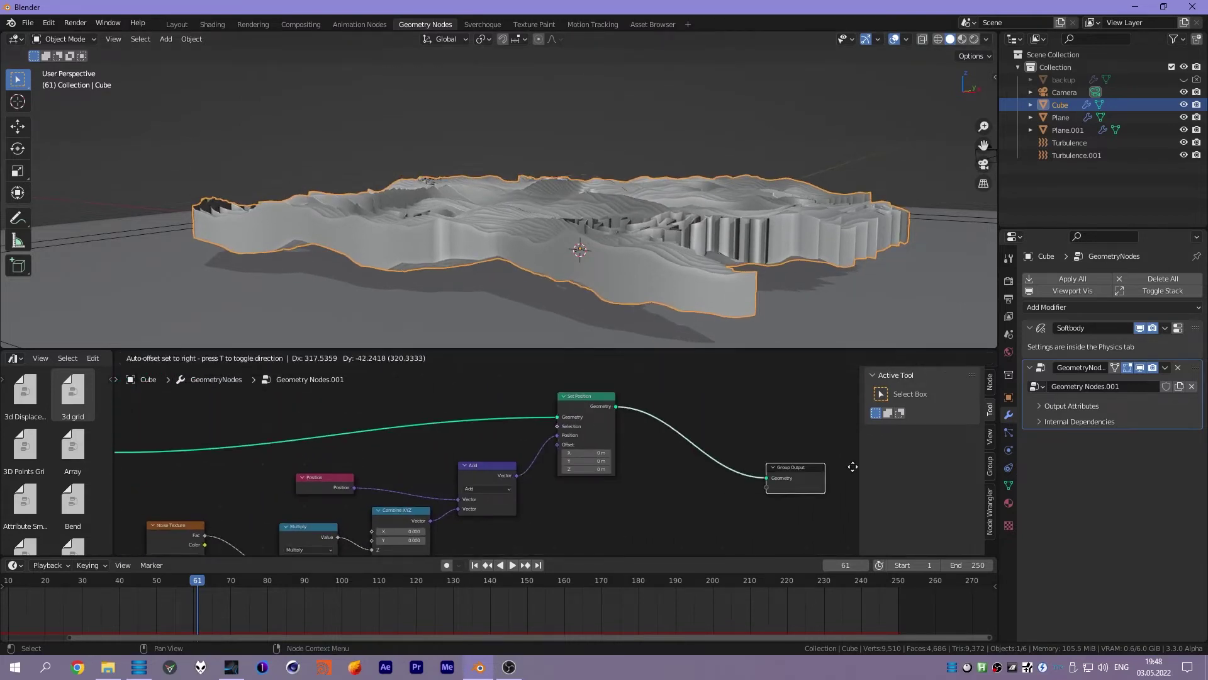
- Add a Separate XYZ node fed by Position, with Z driving the Set Position selection
key(shift+a)
text(separate)
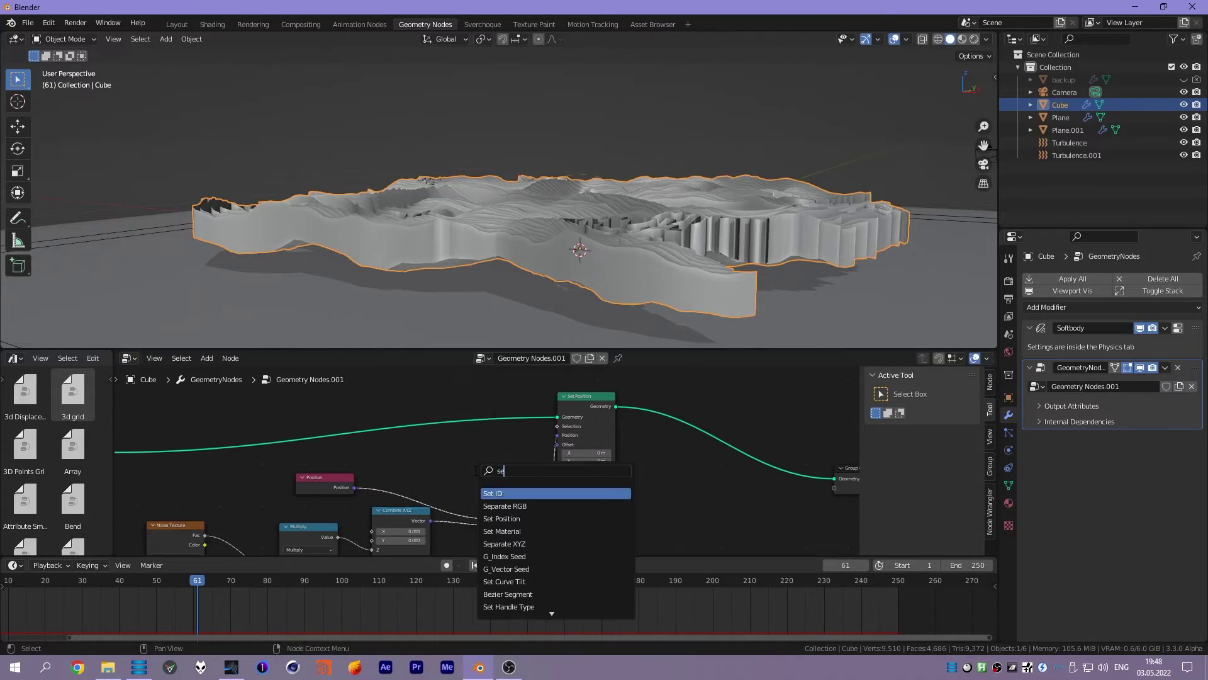
key(Return)
click(478, 449)
drag(354, 486, 461, 474)
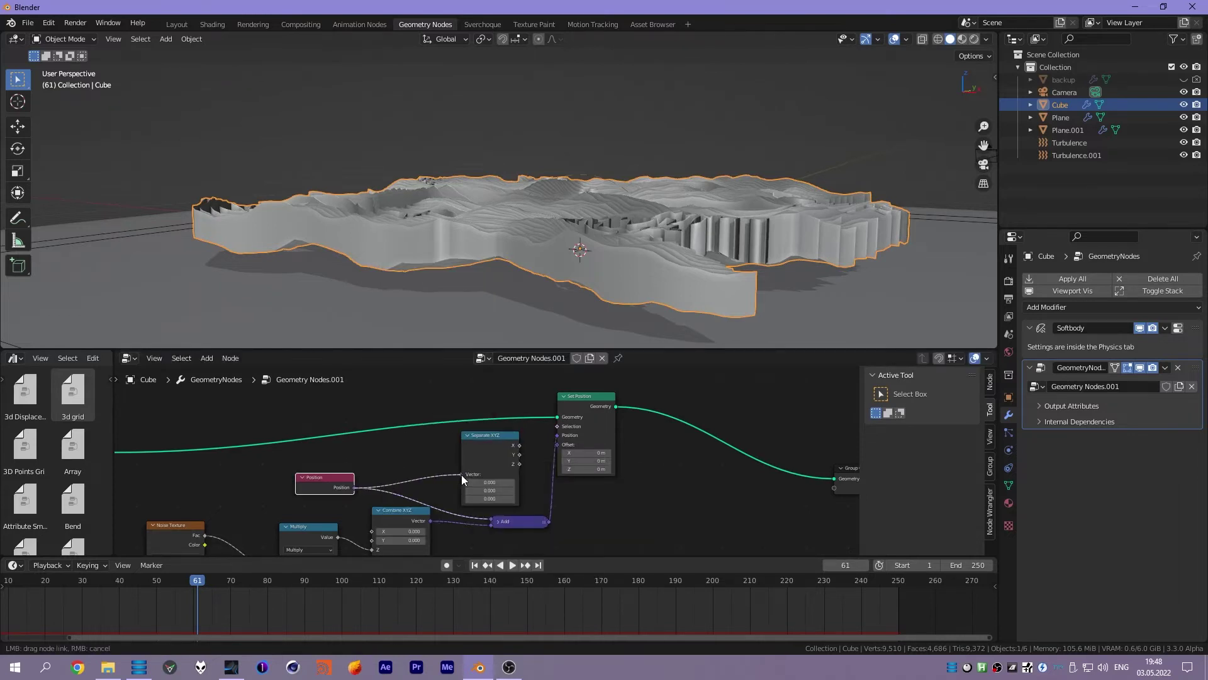
scroll(462, 475, up, 1)
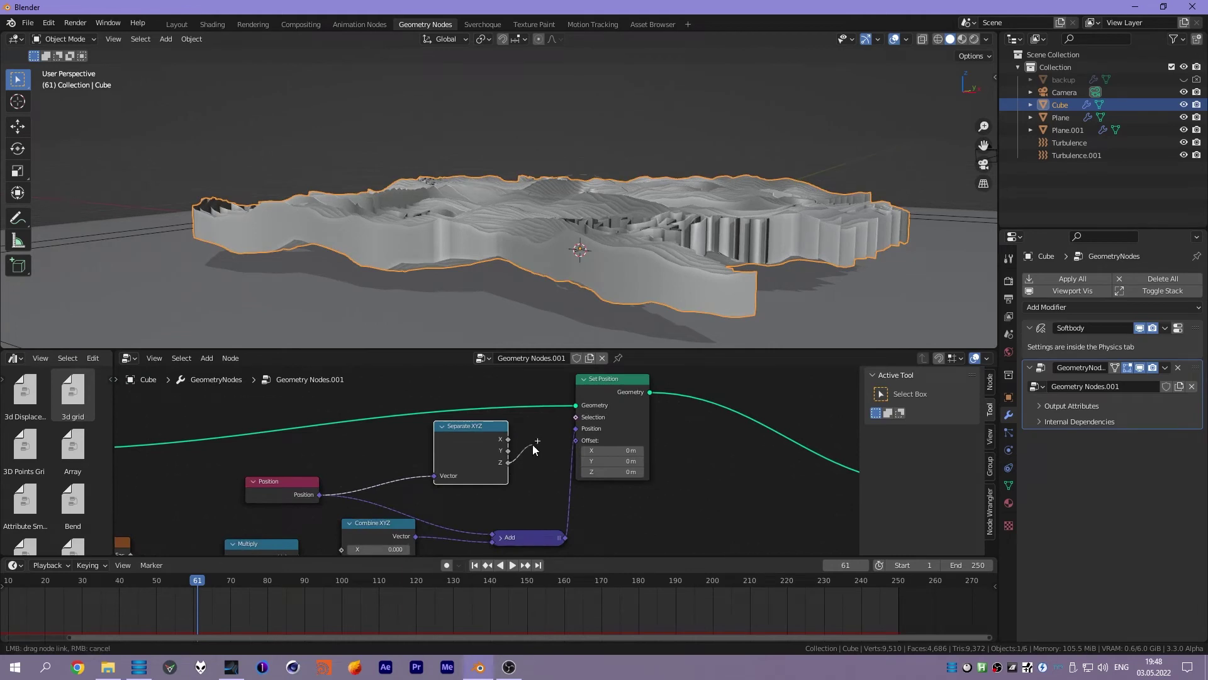
drag(574, 420, 576, 417)
- Add a Scene Time node and connect its Frame to the Noise Texture W input
middle_drag(189, 440, 529, 418)
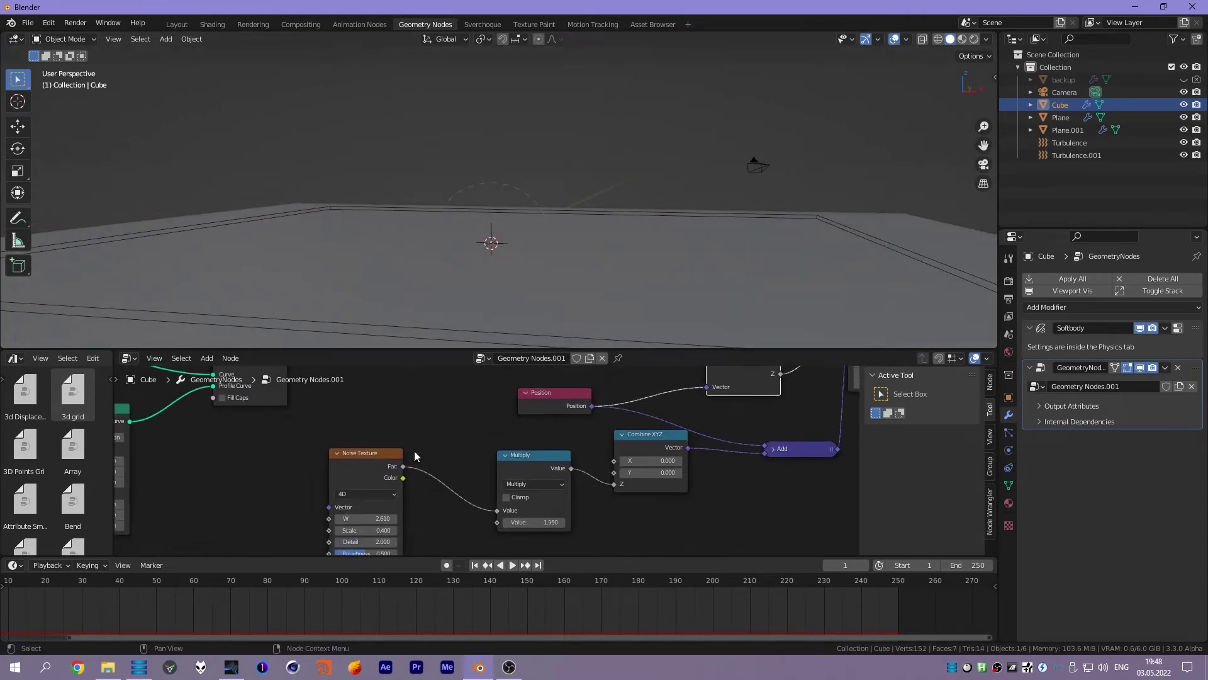
drag(530, 418, 581, 409)
key(shift+a)
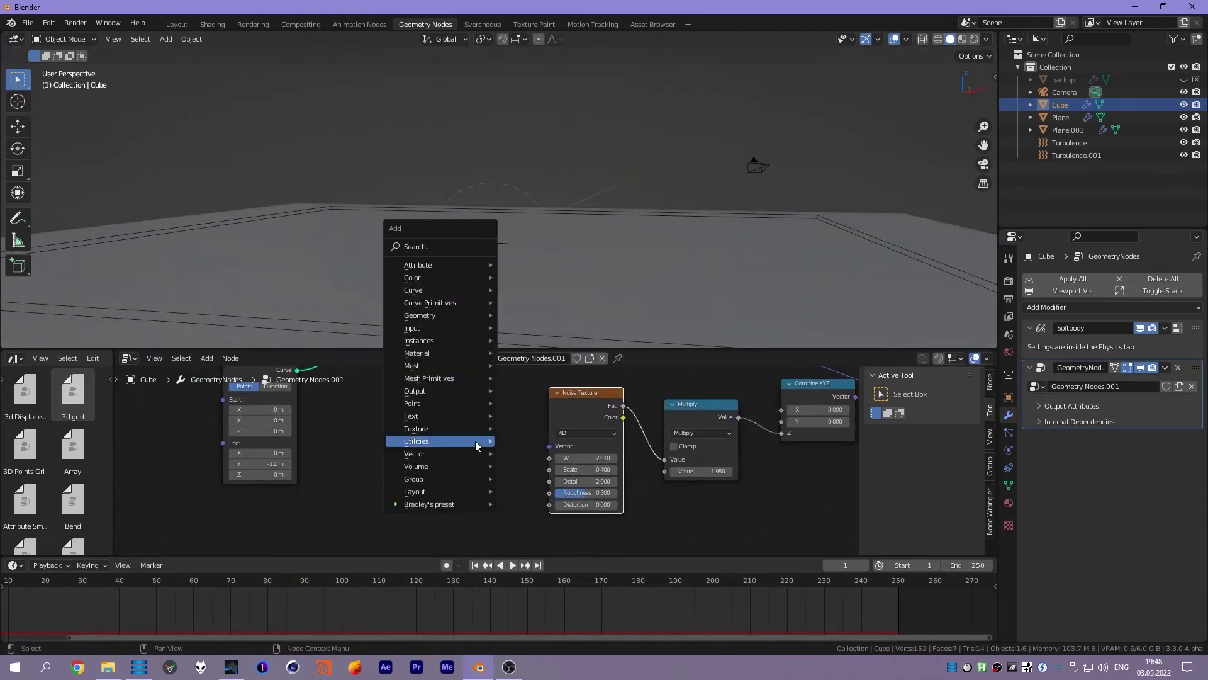
click(535, 534)
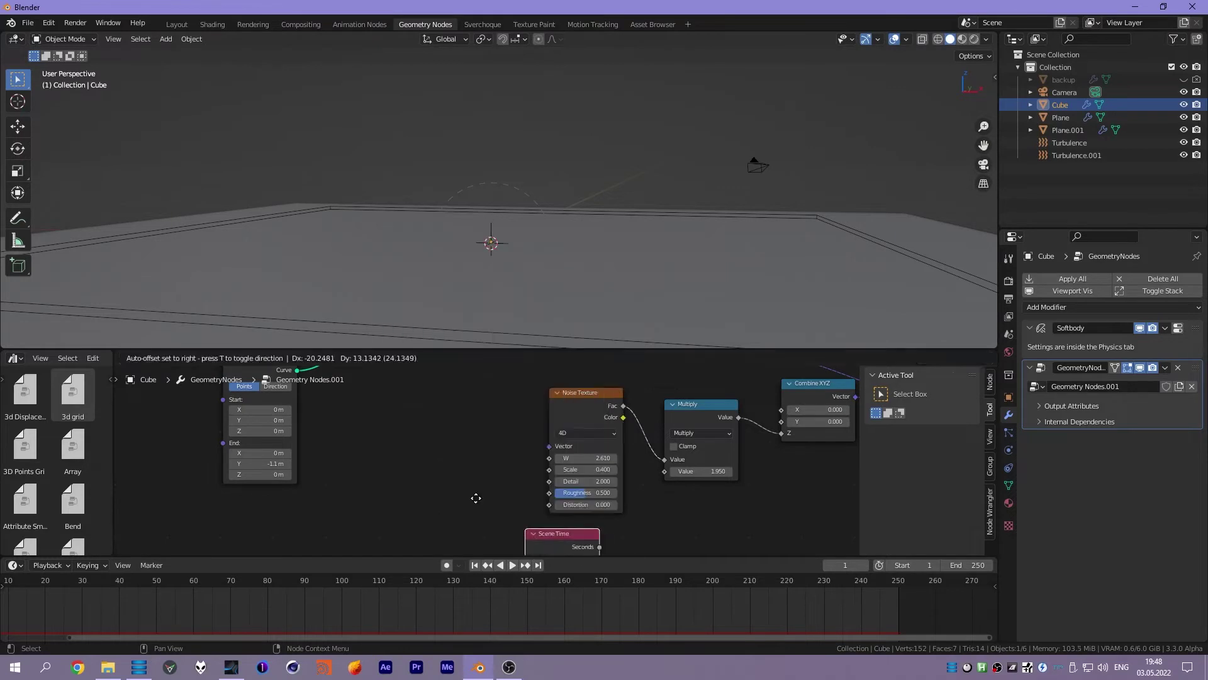
scroll(465, 459, up, 1)
drag(432, 464, 545, 460)
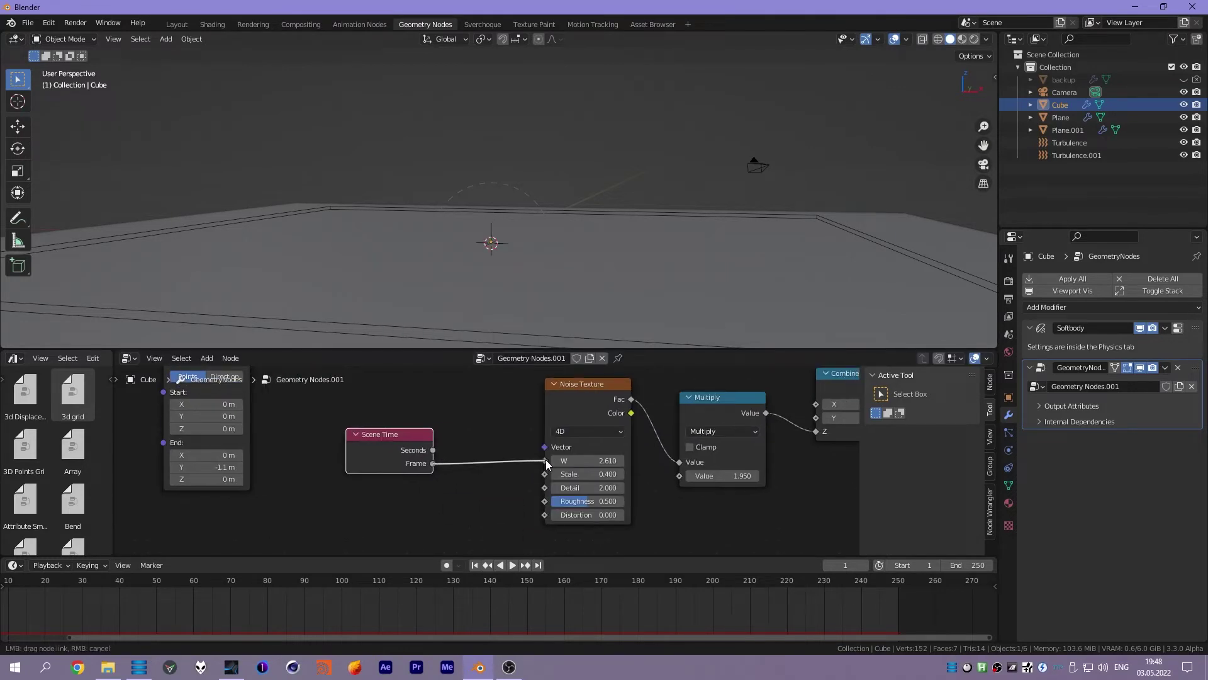
key(space)
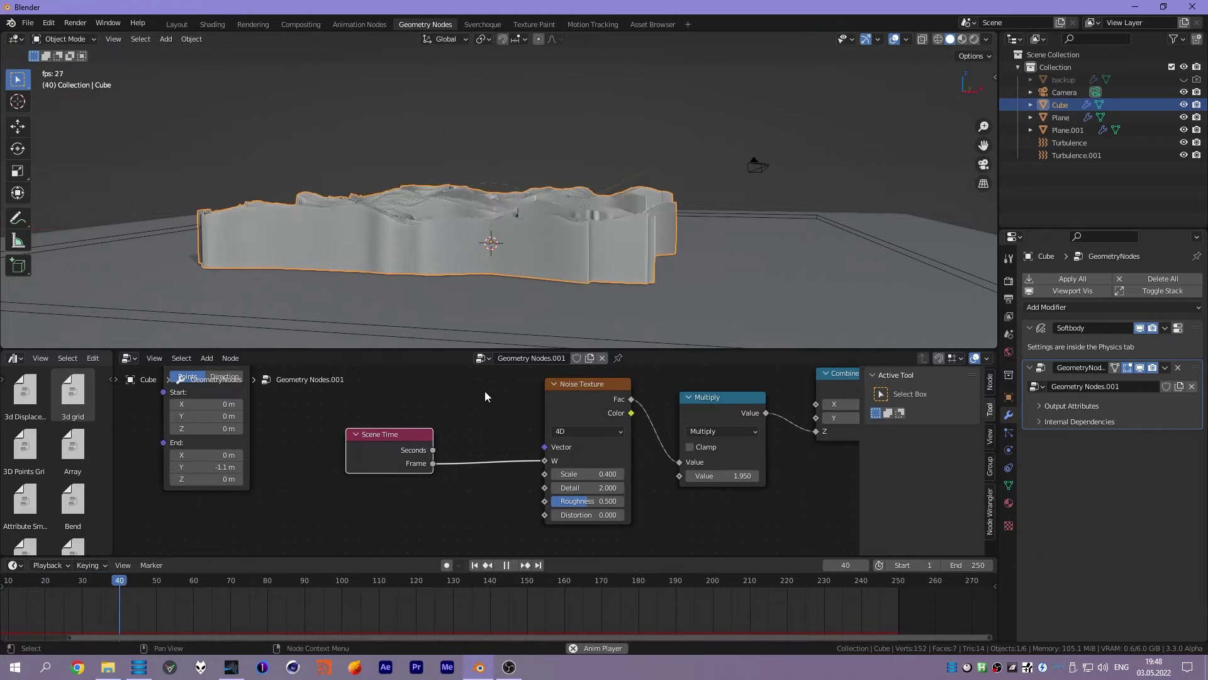
key(space)
- Insert a Math node set to Multiply by 0.1 between Frame and the noise W
key(shift+a)
text(math)
key(Return)
click(505, 413)
click(536, 451)
click(540, 515)
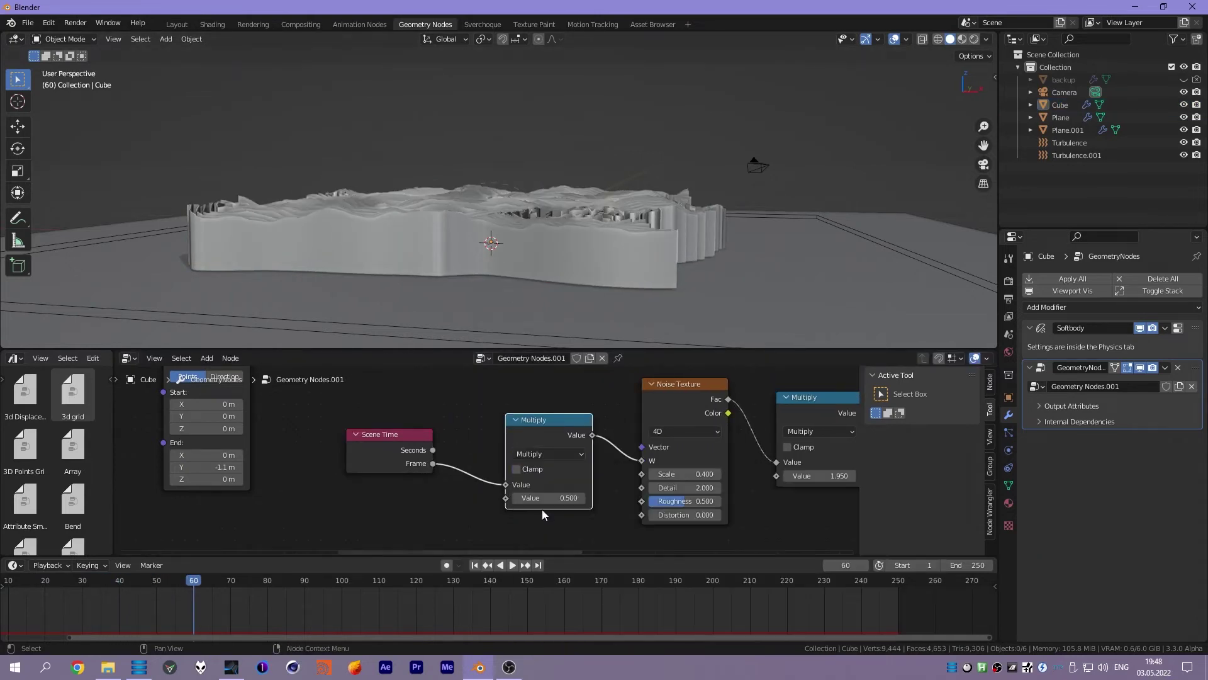
text(0.1)
key(Return)
- Play the animation through the camera view to preview the slower terrain motion
key(space)
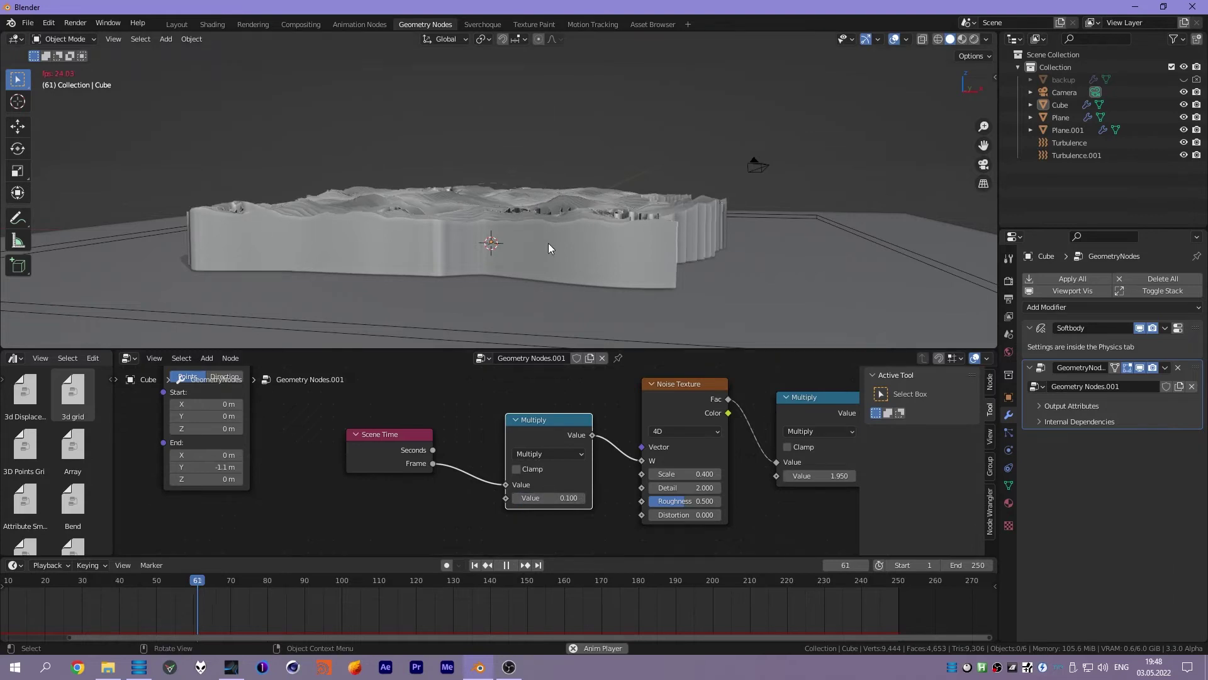
scroll(506, 237, up, 1)
scroll(506, 237, up, 1)
scroll(497, 247, down, 2)
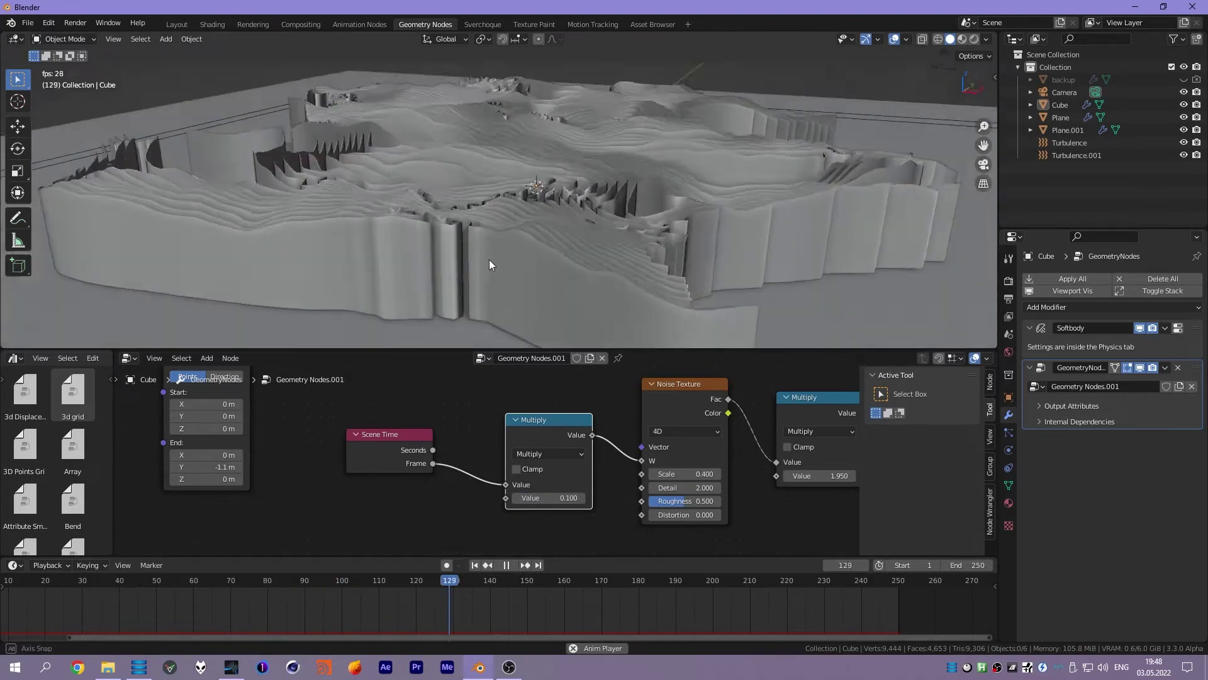
scroll(478, 265, down, 3)
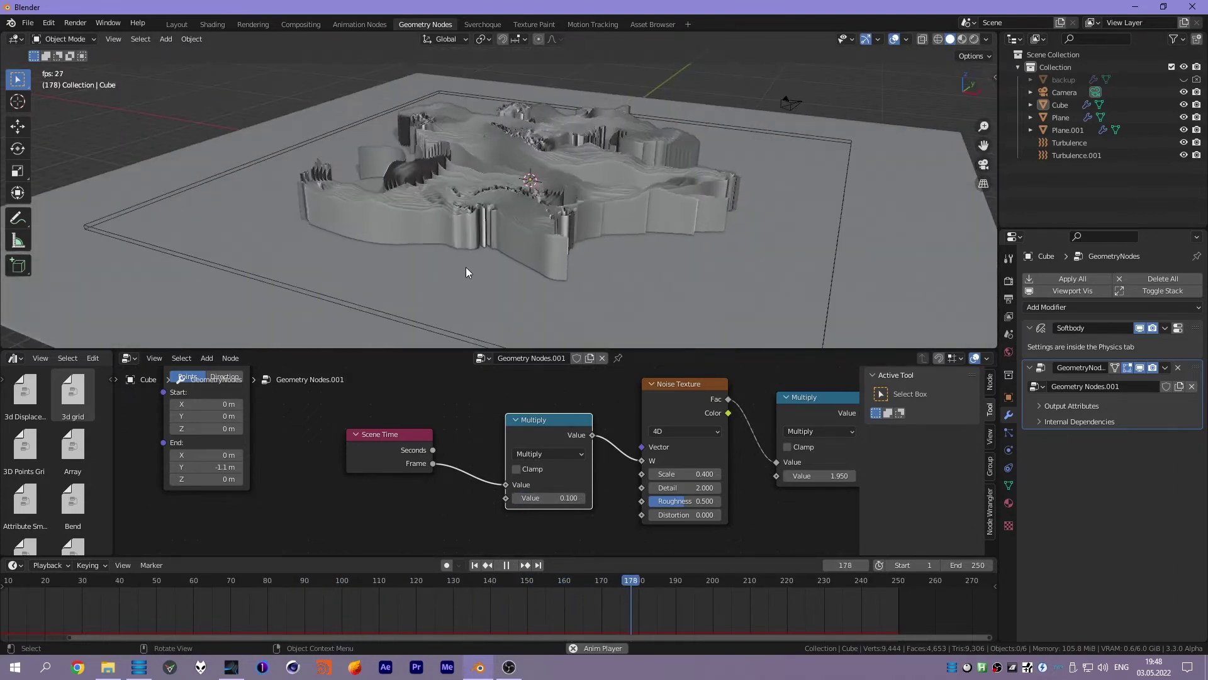
key(KP_0)
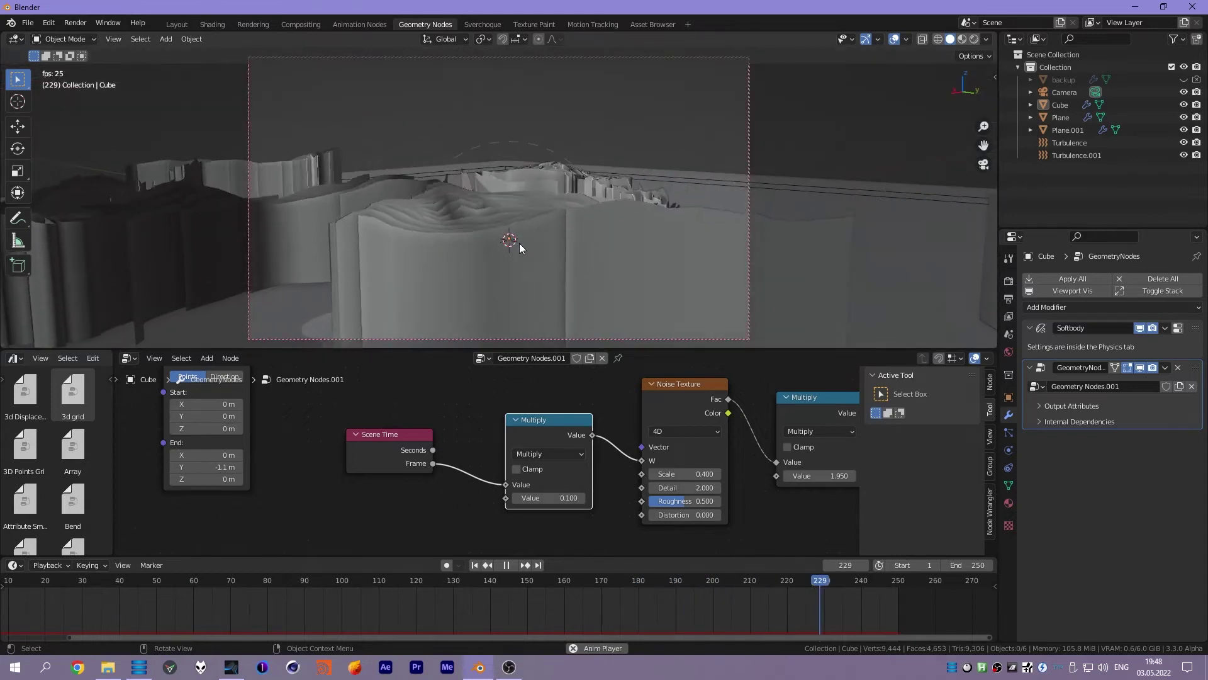
key(Escape)
- Hide Plane.001 and switch the viewport to Rendered shading
click(798, 124)
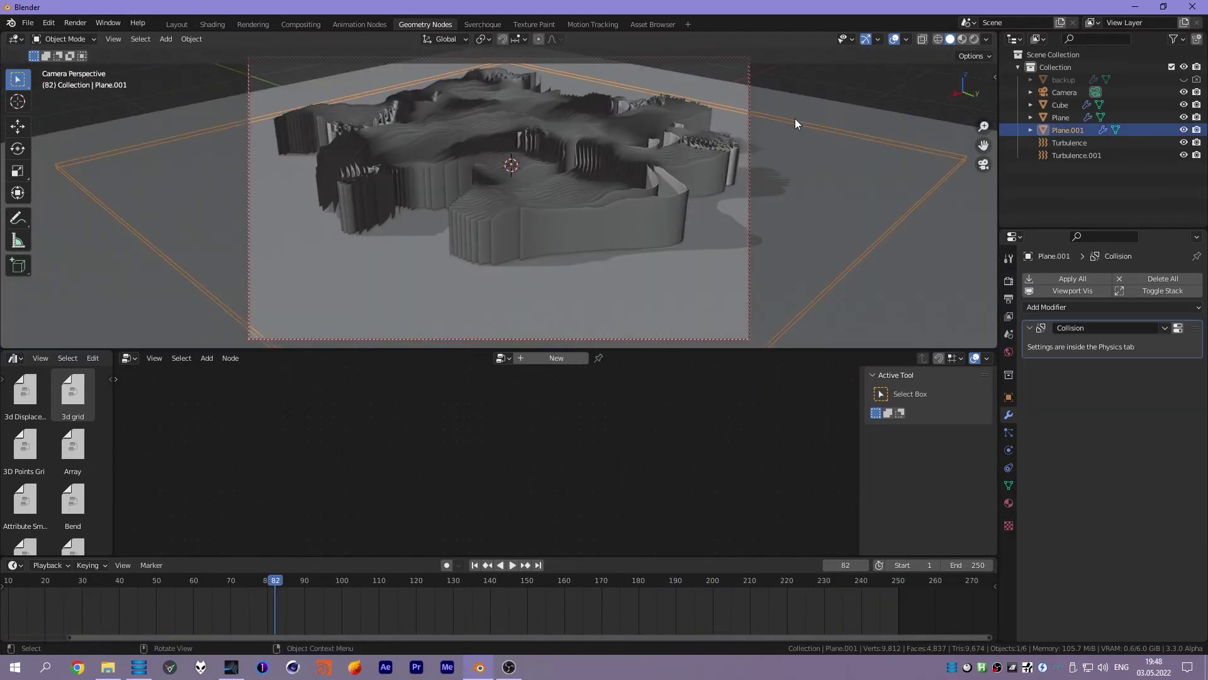
click(1184, 130)
key(z)
click(504, 292)
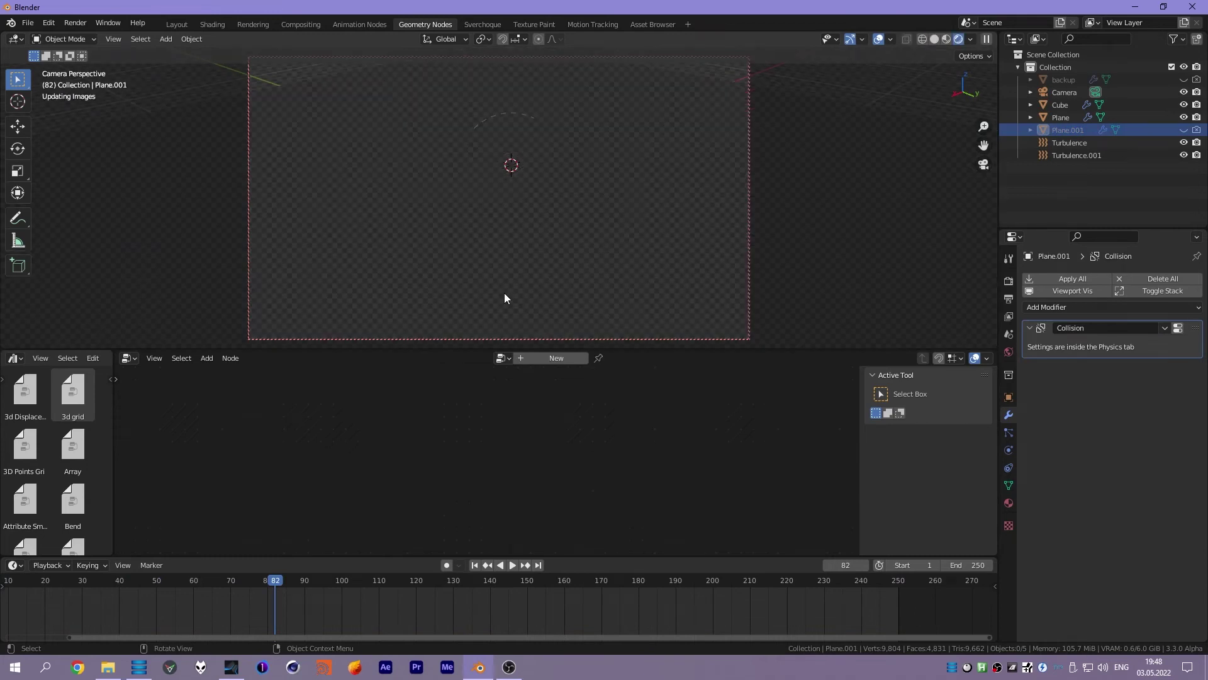
scroll(533, 212, down, 1)
- Give the ground Plane a new material with a blue base colour
click(1063, 118)
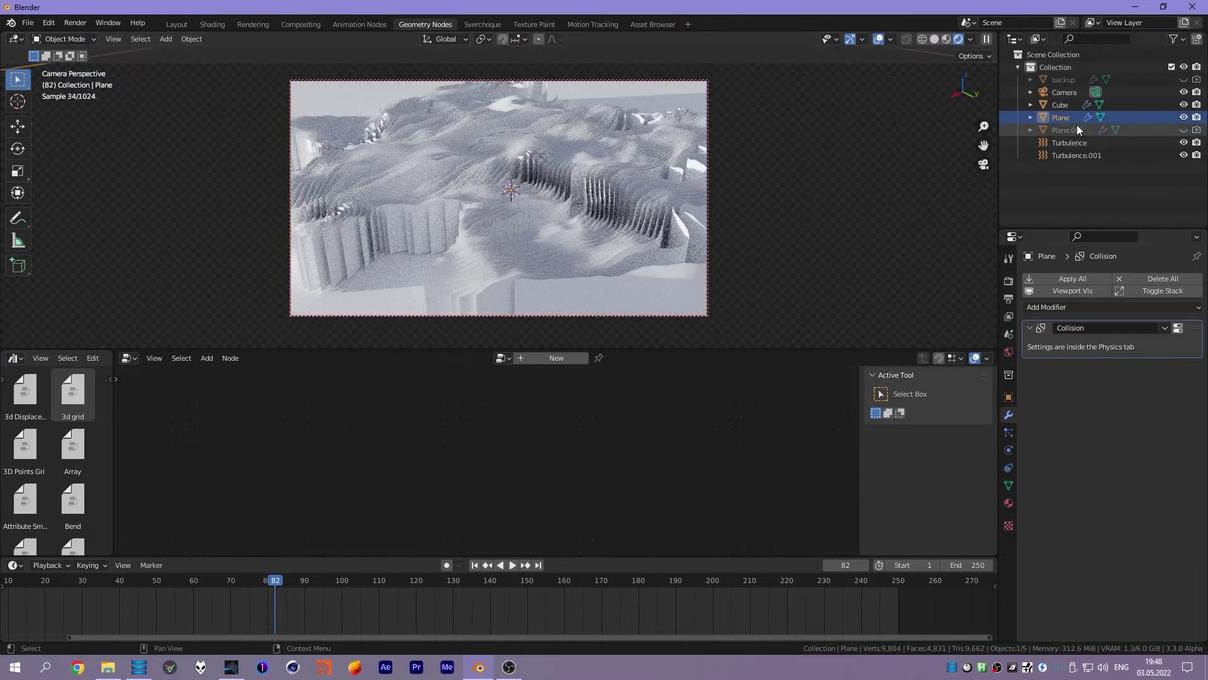
click(1008, 503)
click(1119, 337)
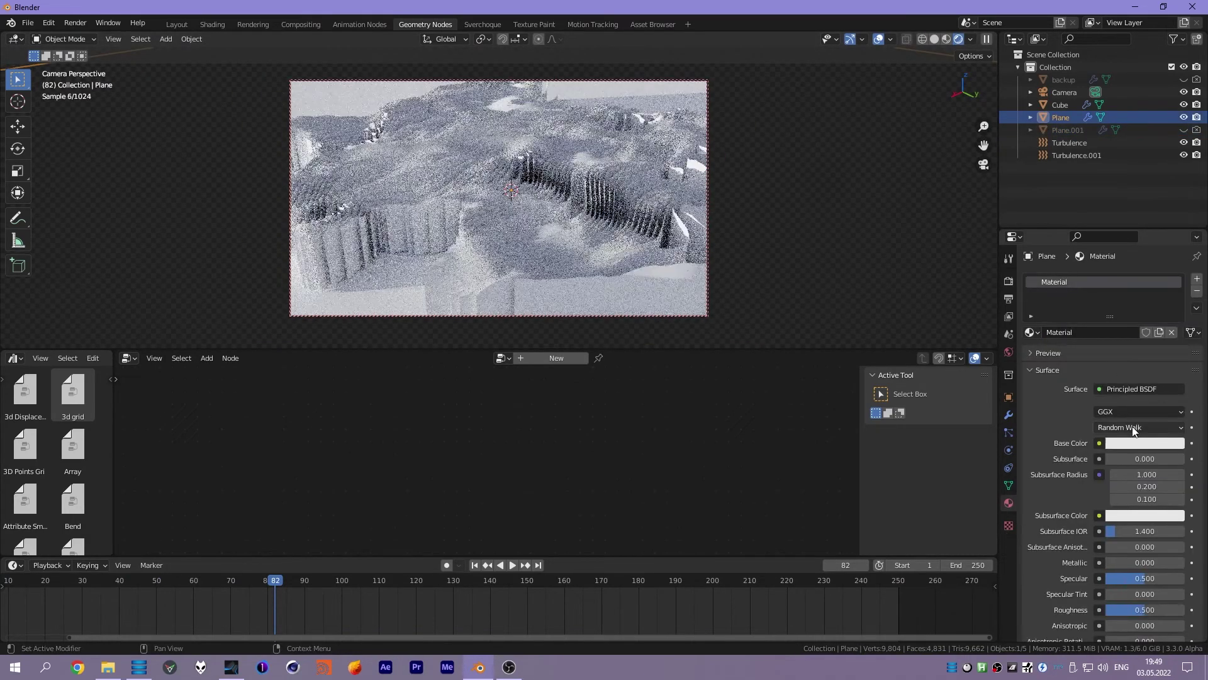
click(1145, 442)
click(1142, 290)
- Add a Set Material node after the Cube's Set Position, assigning pink Material.001
click(478, 239)
drag(553, 385, 564, 458)
text(set mat)
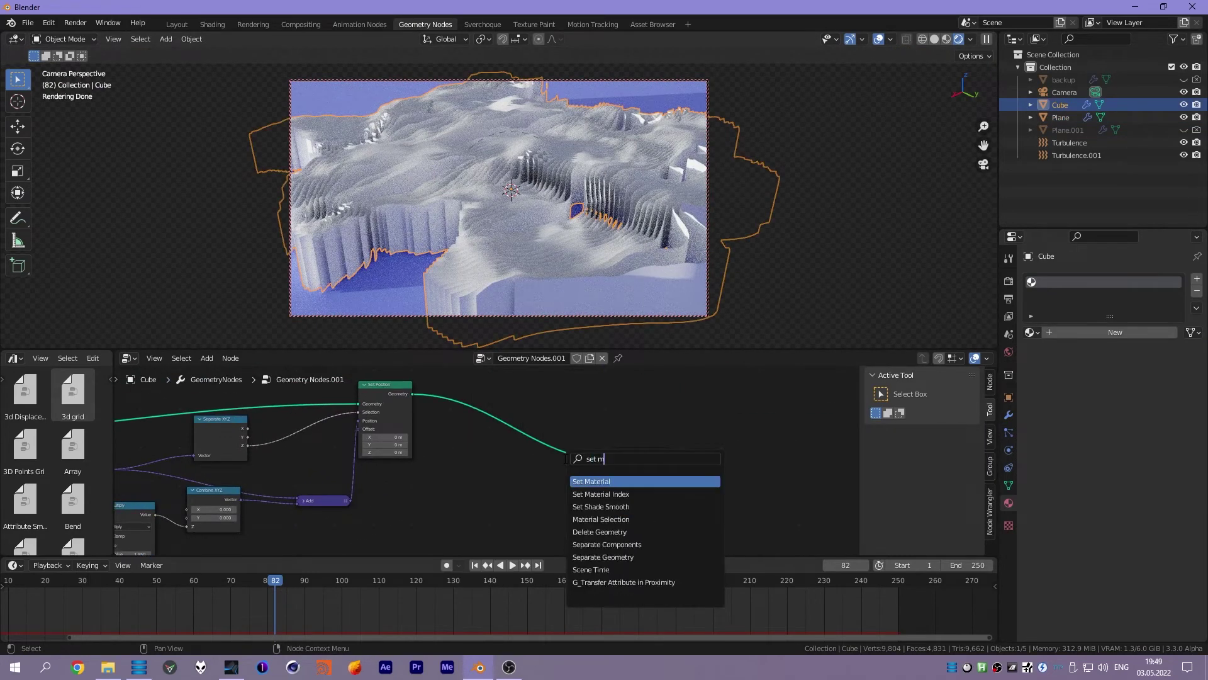
key(Return)
scroll(532, 512, up, 2)
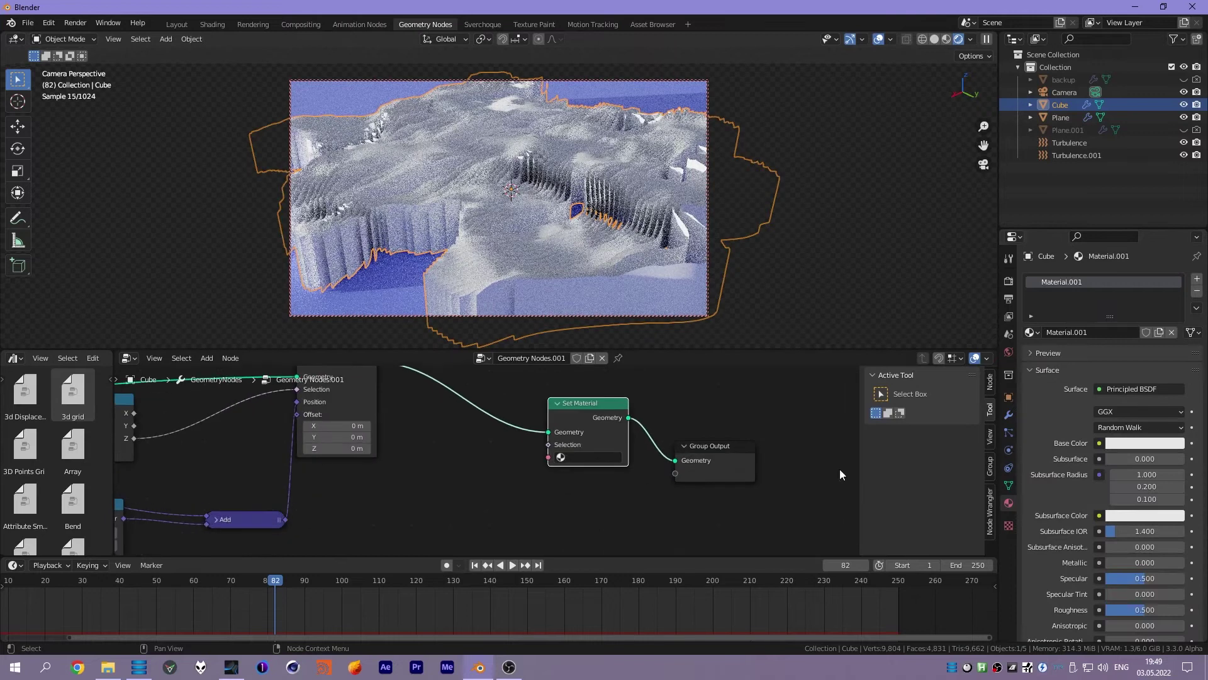
click(1142, 443)
click(1123, 305)
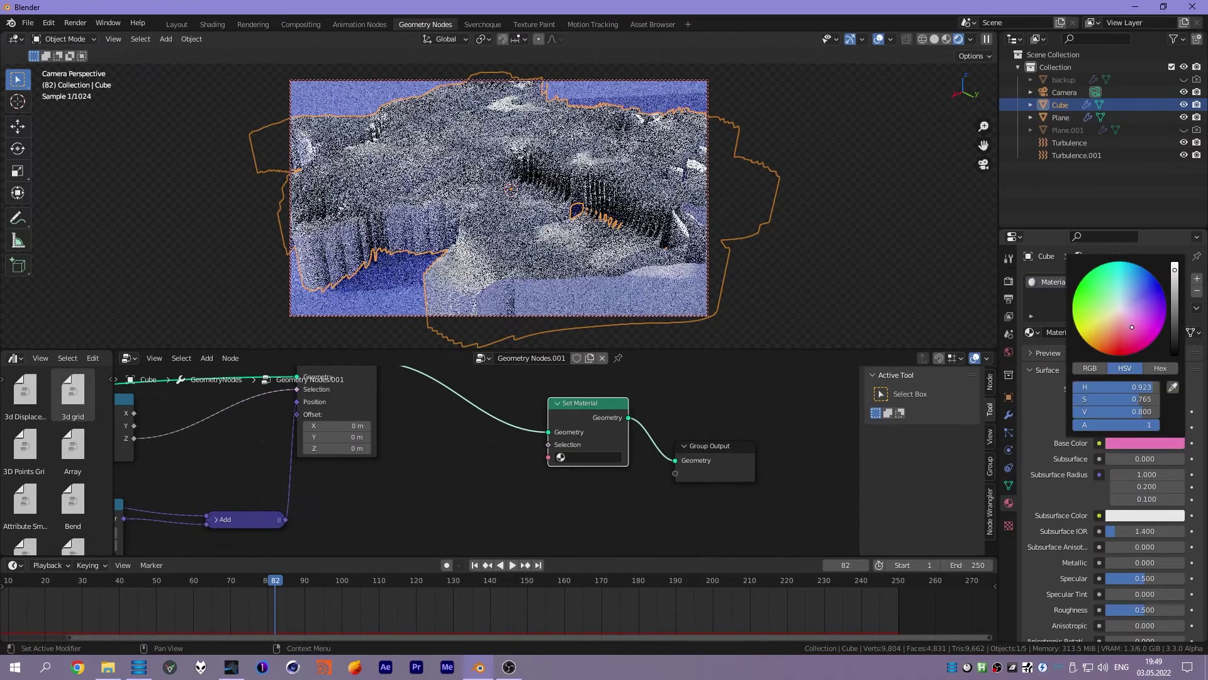
click(574, 456)
click(585, 485)
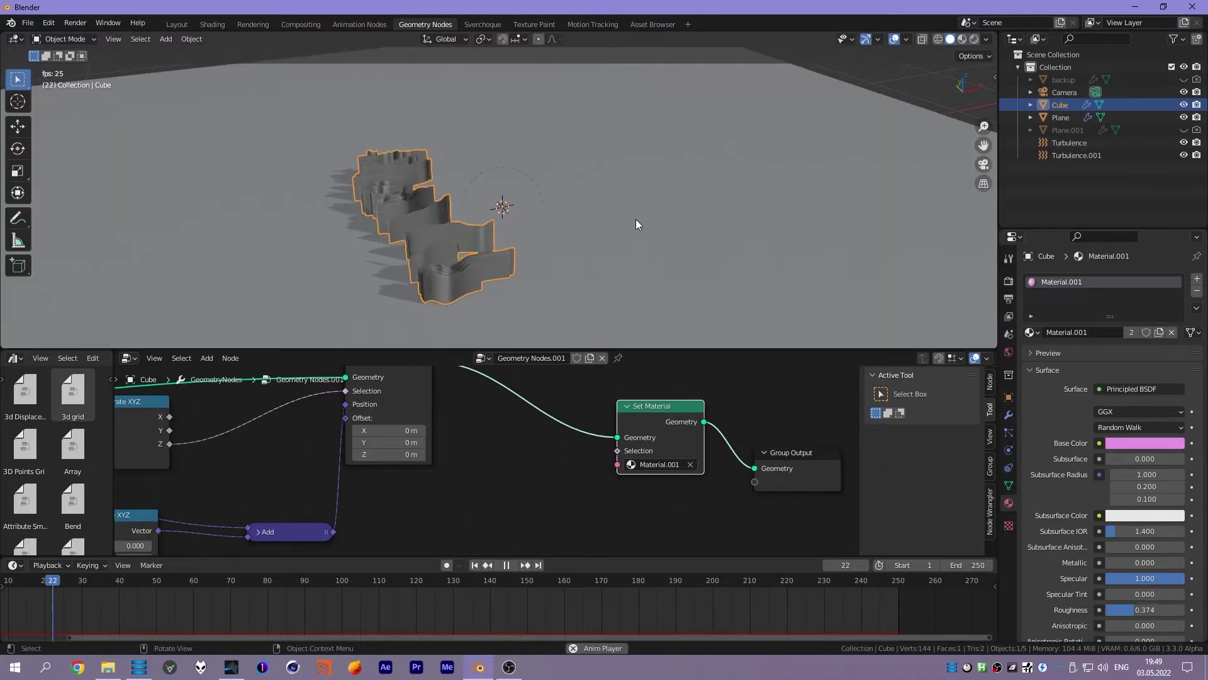
- Stop the terrain animation at frame 89 and place the 3D cursor on the plane's left side
mouse_move(626, 229)
middle_down()
mouse_move(592, 214)
mouse_move(516, 230)
mouse_move(614, 216)
mouse_move(709, 228)
middle_up()
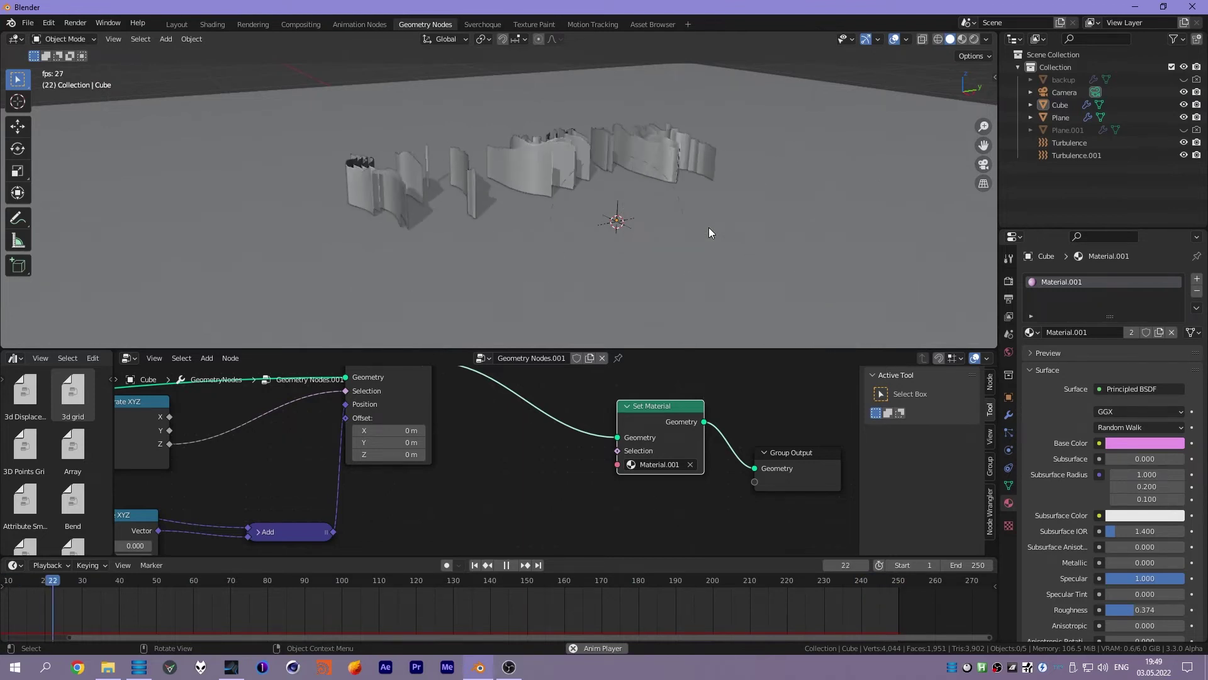
key(space)
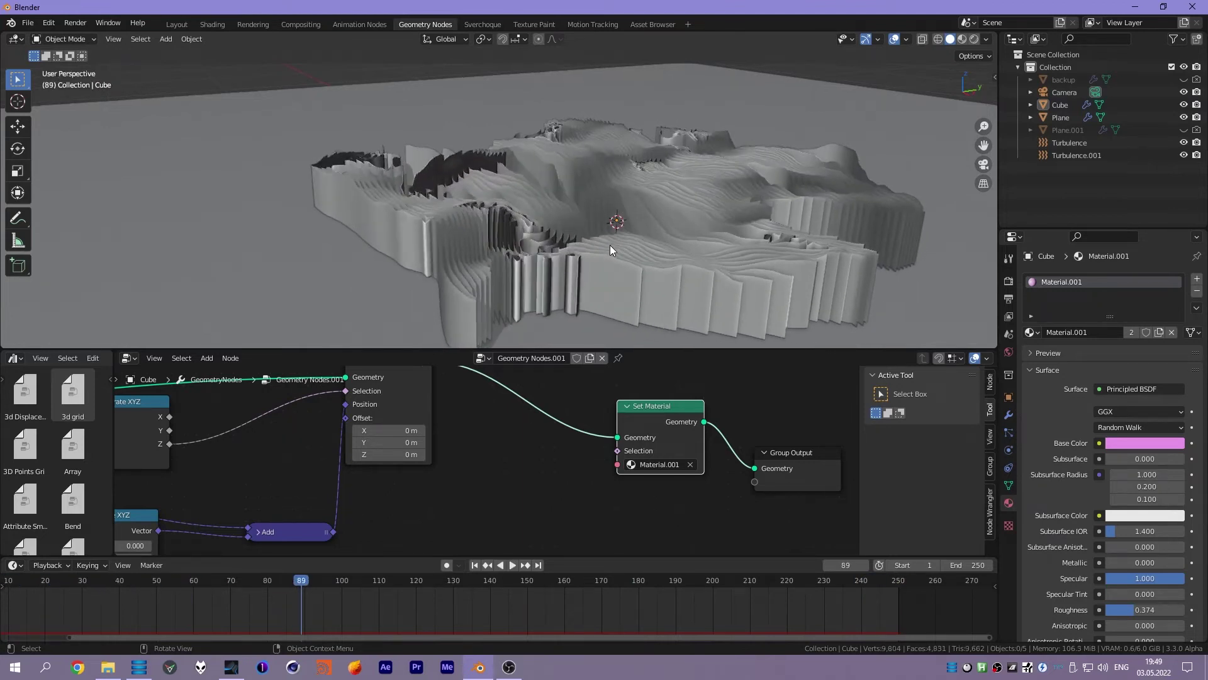
middle_drag(609, 244, 489, 242)
key(Home)
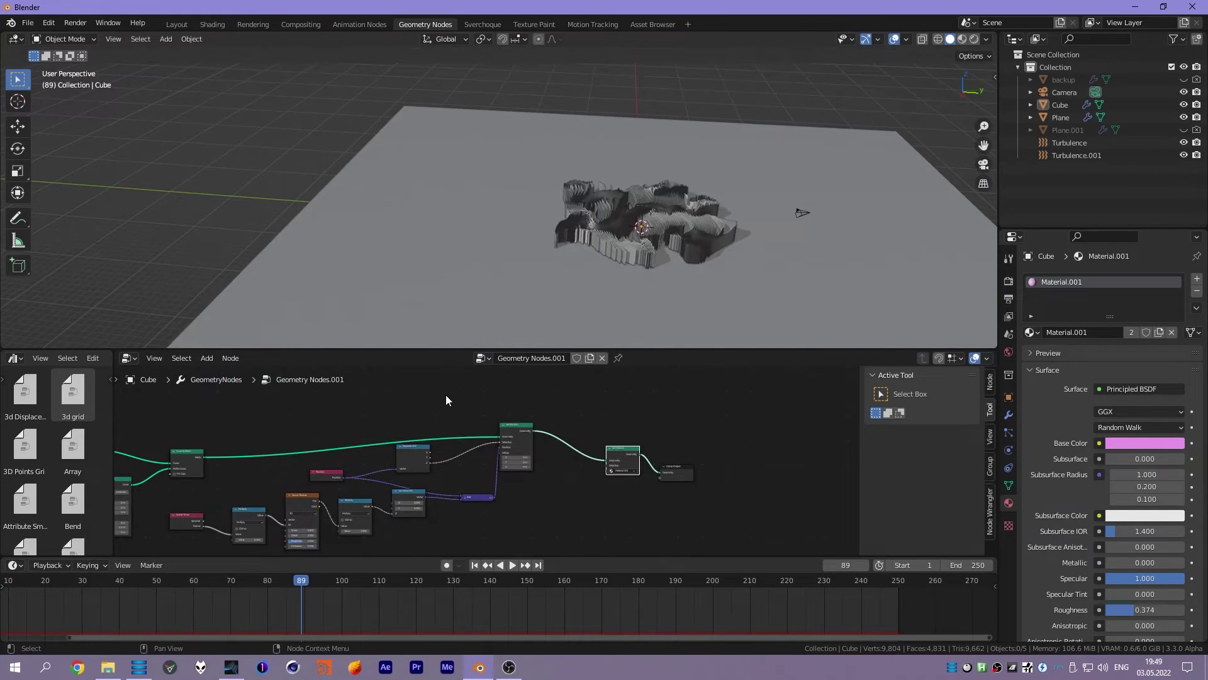
shift+right_click(381, 222)
middle_drag(381, 222, 376, 179)
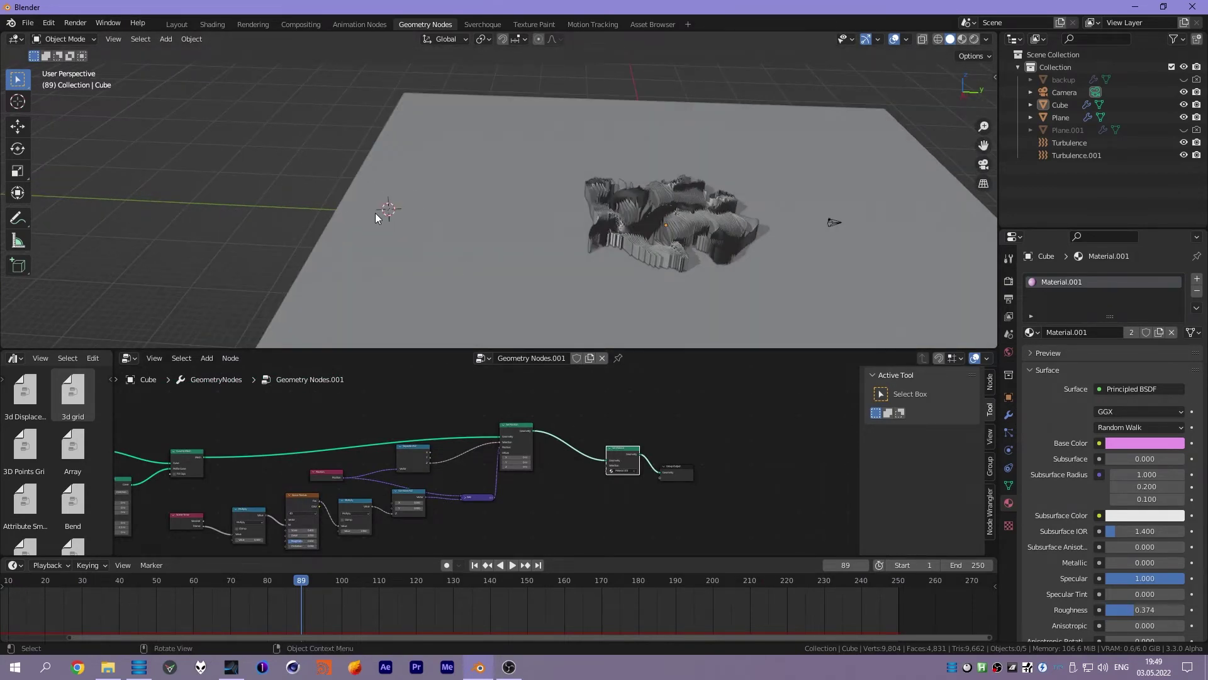
- Select the ground Plane, showing its blue material settings
mouse_move(530, 275)
middle_down()
mouse_move(511, 262)
mouse_move(512, 243)
mouse_move(473, 245)
mouse_move(517, 233)
middle_up()
scroll(440, 246, up, 3)
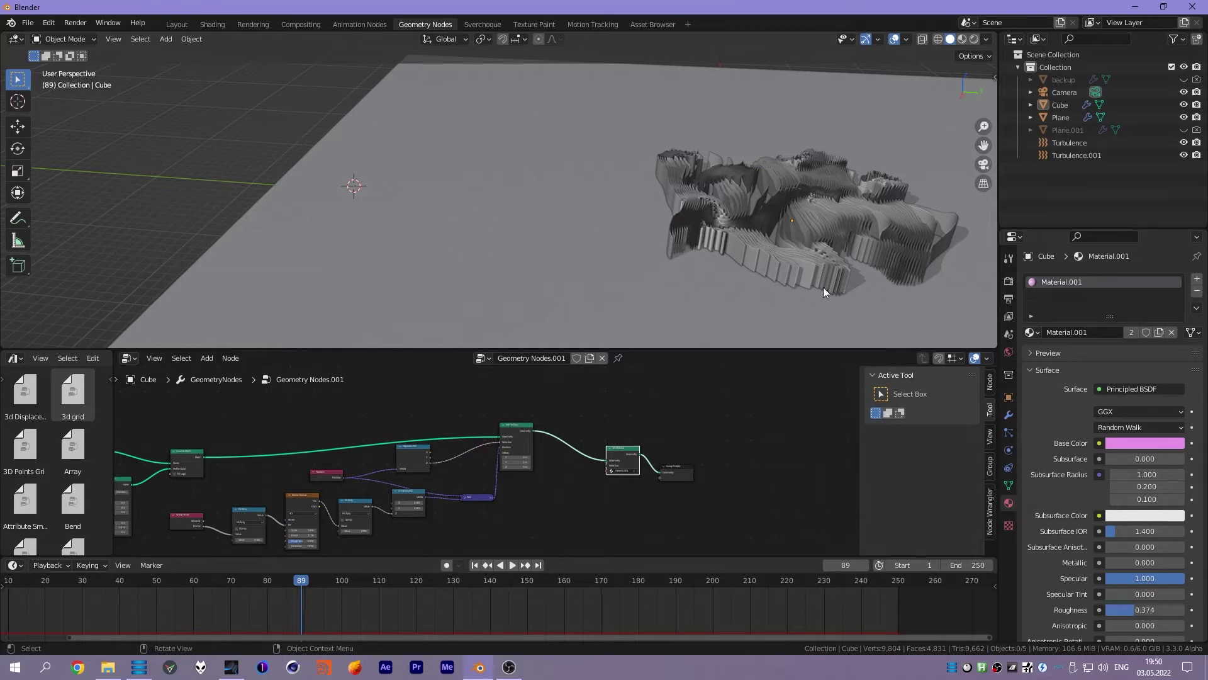
key(shift+a)
key(Escape)
click(415, 175)
scroll(409, 189, down, 3)
middle_drag(410, 178, 409, 157)
- Make the ground plane a Passive rigid body
scroll(507, 214, up, 3)
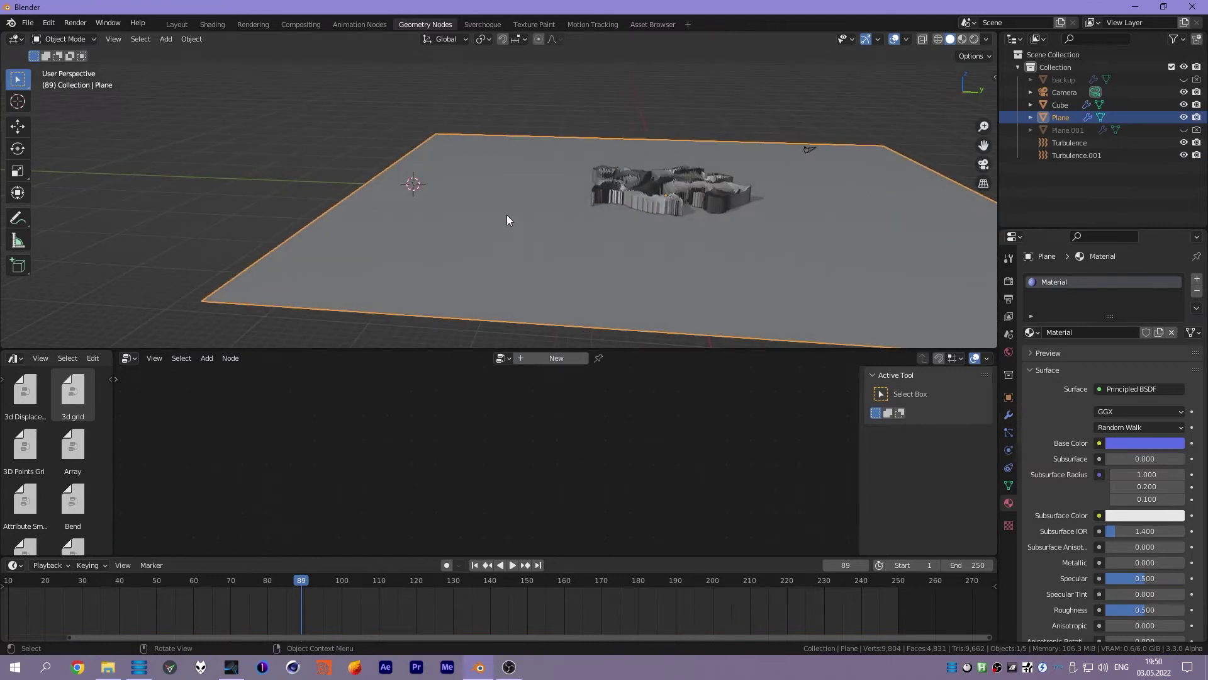
click(1009, 450)
click(1164, 306)
click(1139, 392)
click(1139, 406)
- Add a new cube whose geometry nodes replace Group Input with a 16 m Grid
key(shift+a)
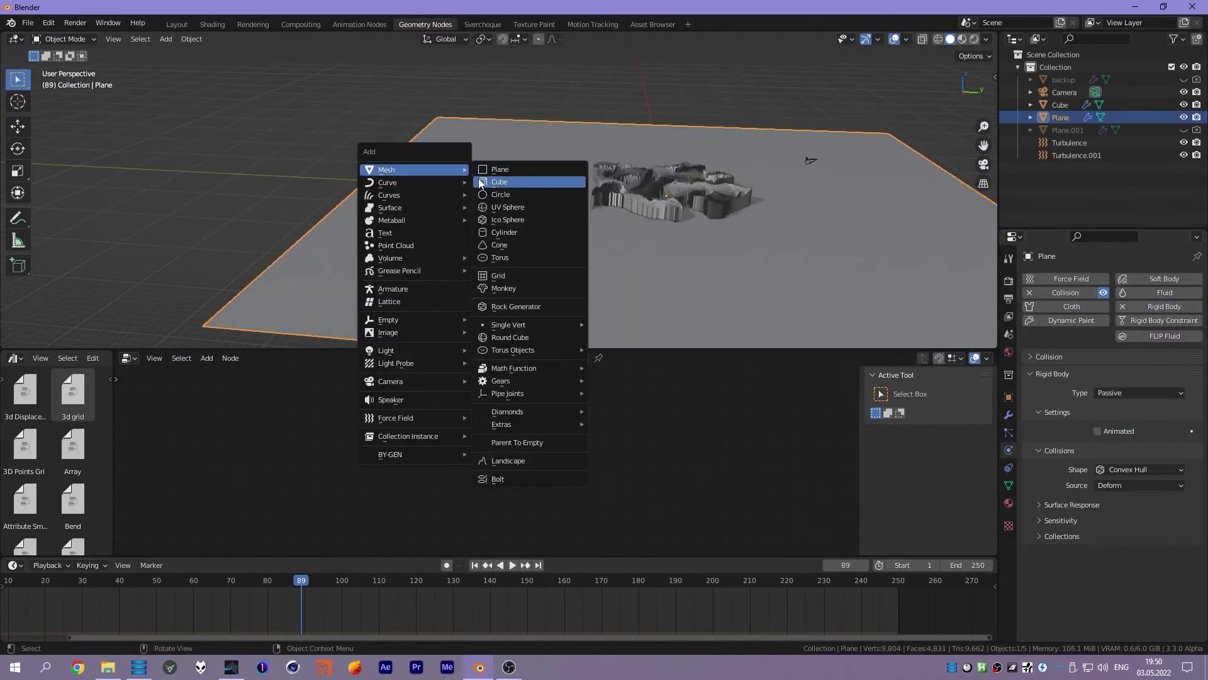
click(482, 183)
click(545, 359)
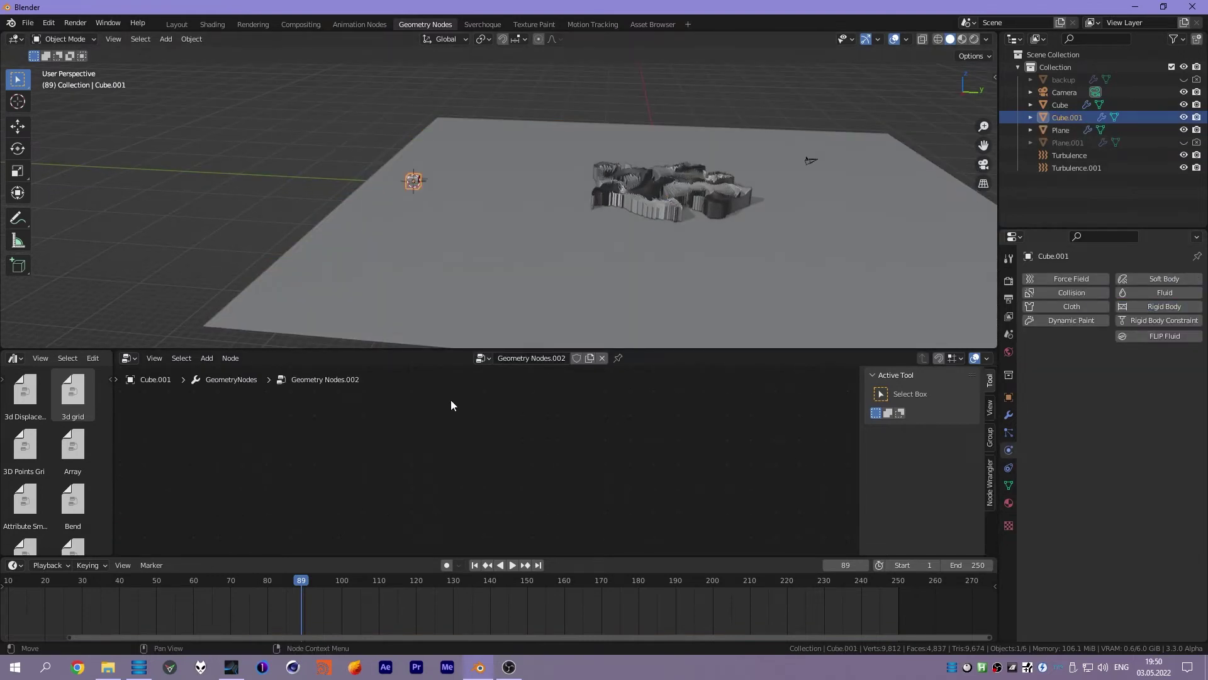
key(Home)
click(324, 435)
key(Delete)
key(shift+a)
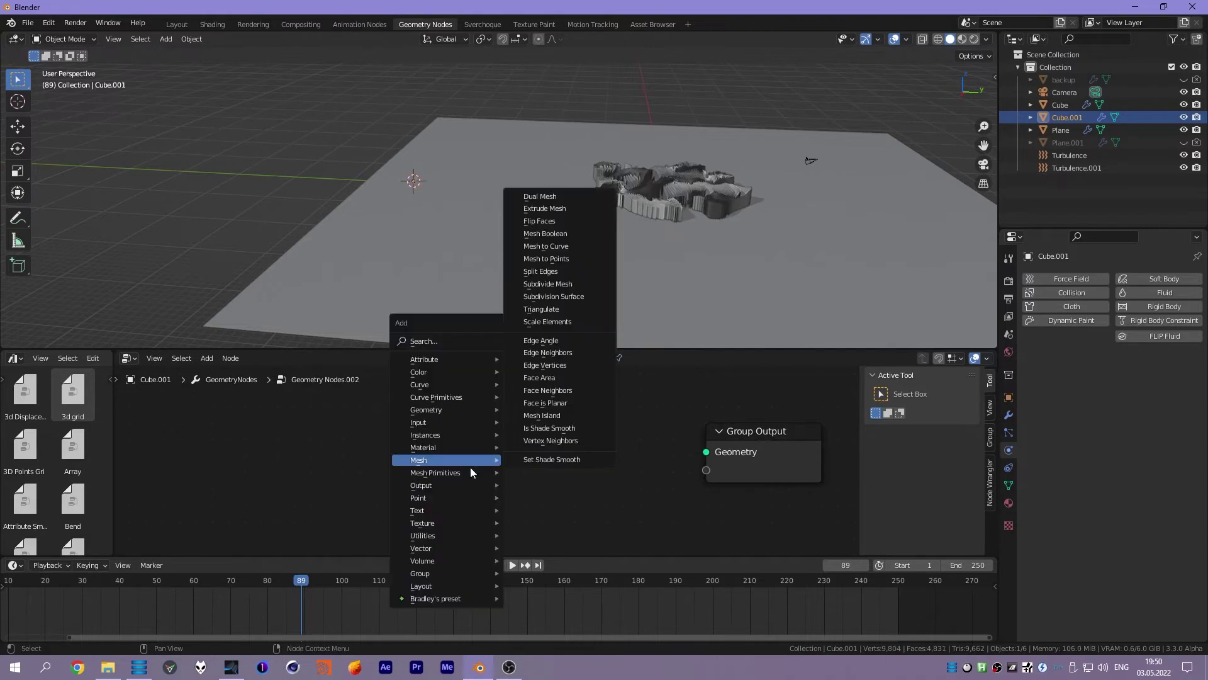
click(541, 508)
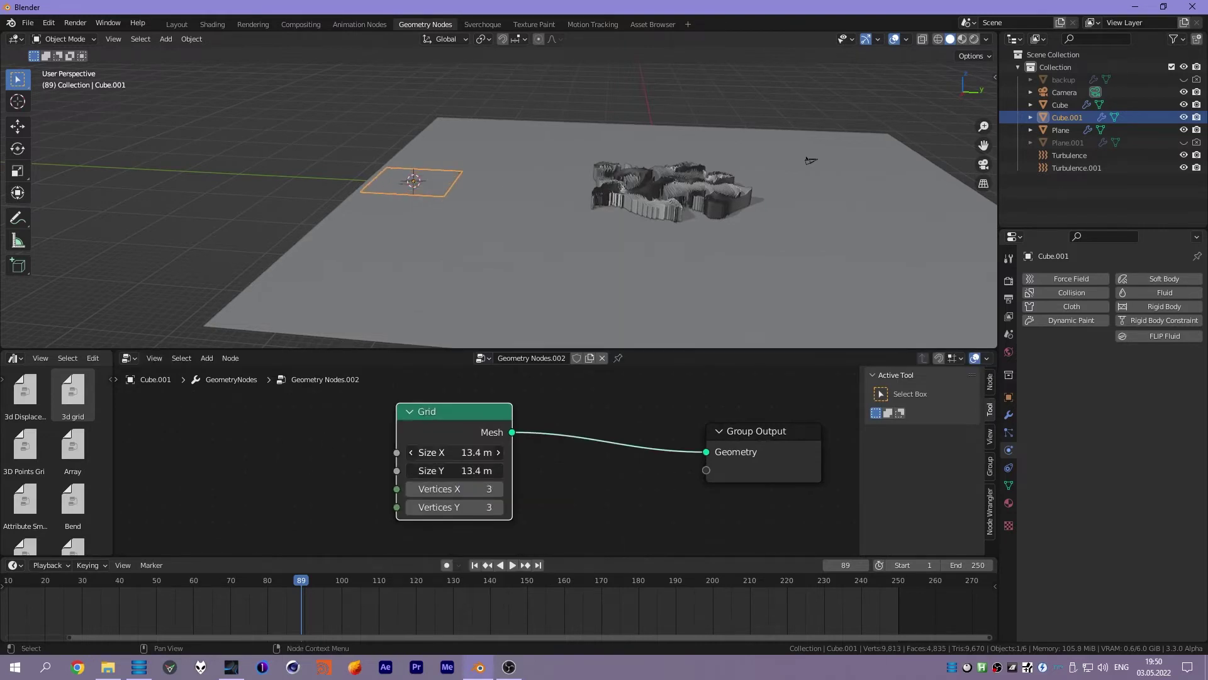
drag(461, 452, 478, 452)
key(g)
click(465, 186)
mouse_move(470, 222)
middle_down()
mouse_move(470, 266)
mouse_move(489, 149)
middle_up()
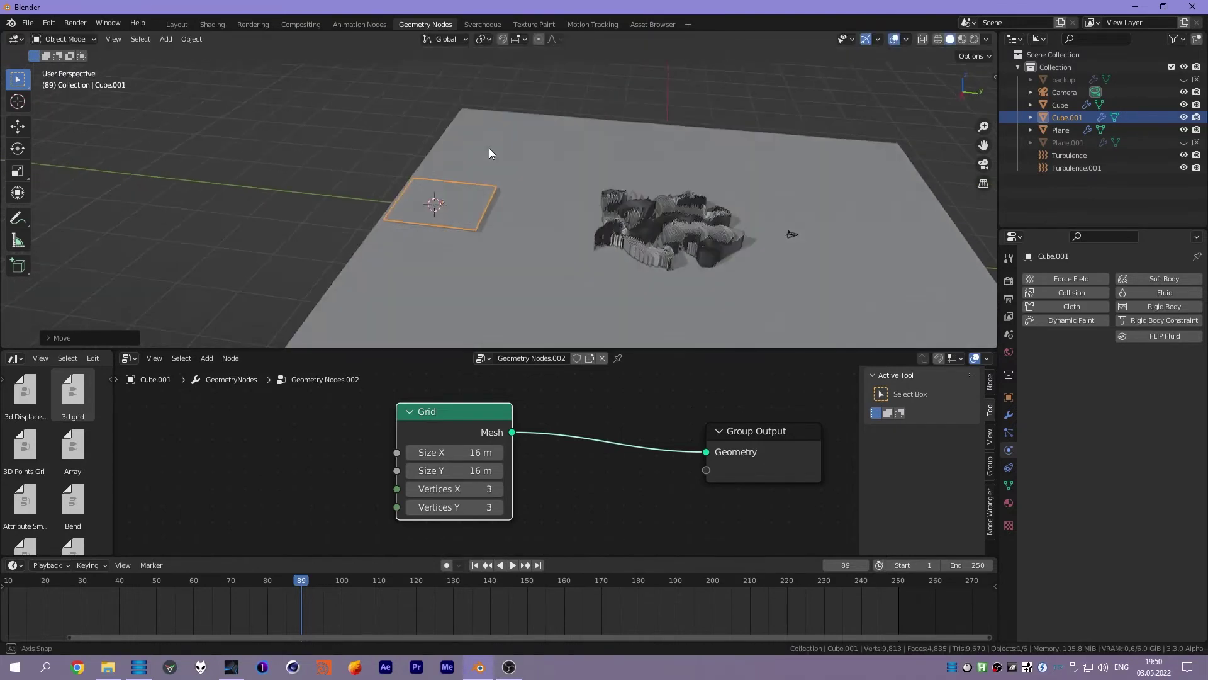
- Scatter points on the grid with Distribute Points on Faces using Poisson Disk
key(shift+a)
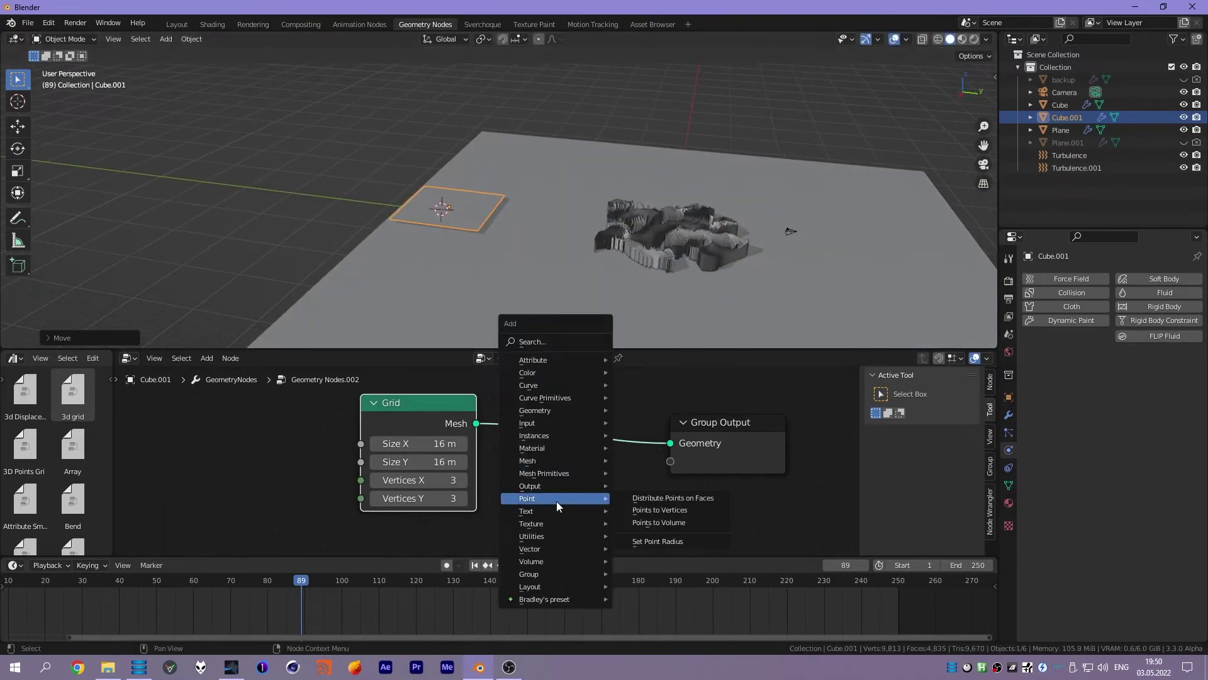
click(673, 498)
click(566, 403)
scroll(586, 451, down, 2)
click(585, 446)
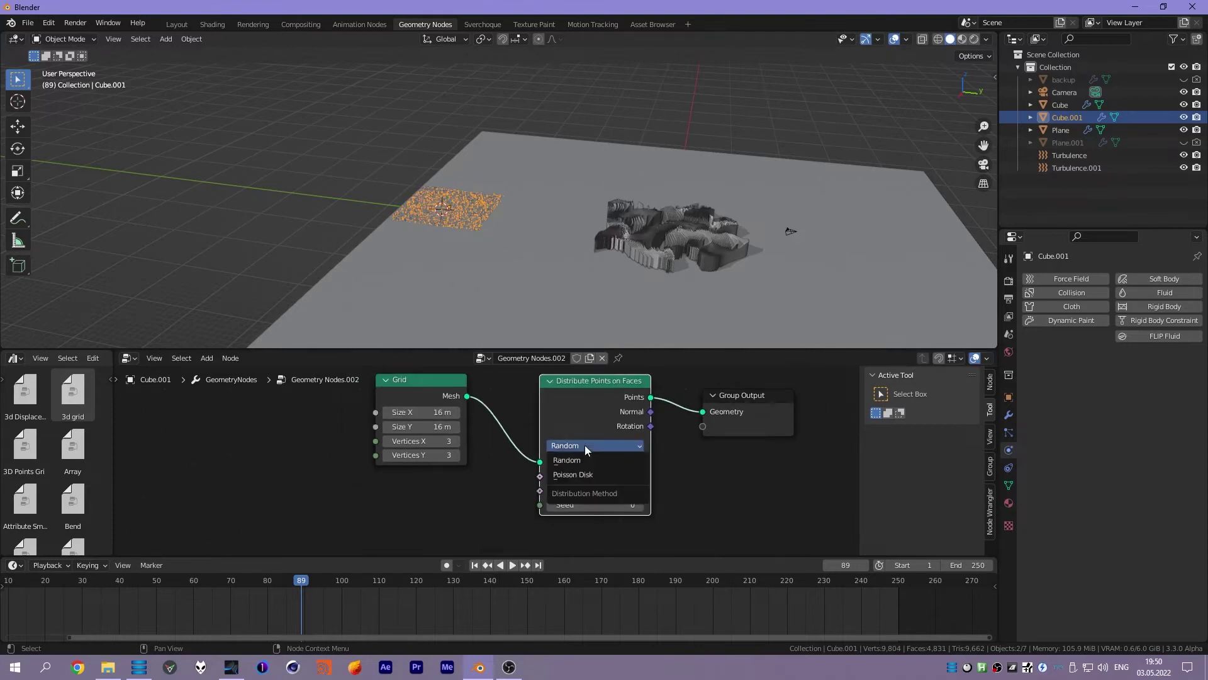
click(585, 475)
scroll(446, 212, up, 3)
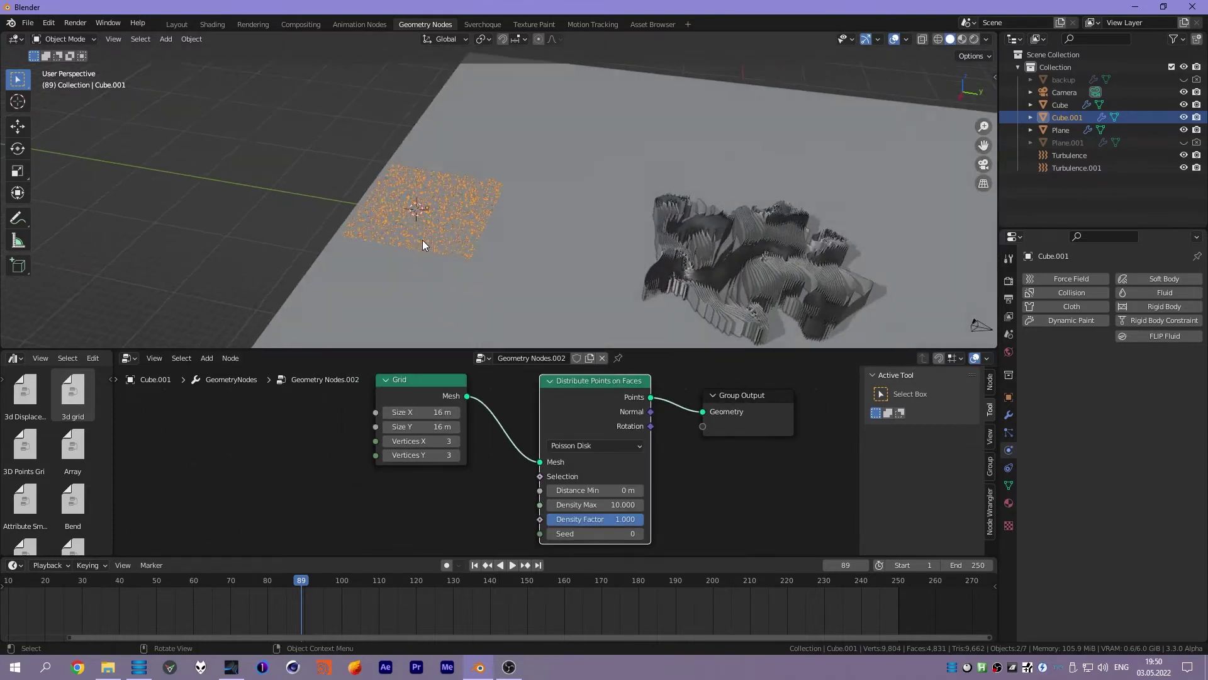
scroll(422, 246, up, 4)
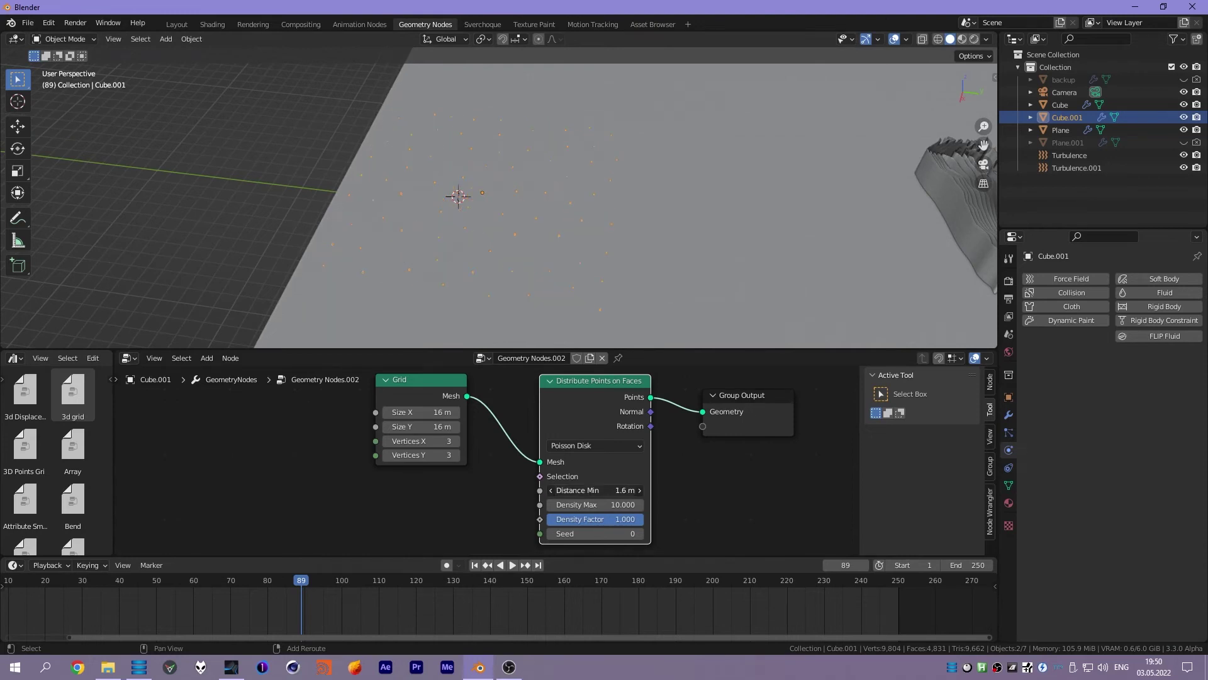
scroll(504, 187, down, 3)
middle_drag(503, 190, 488, 217)
scroll(626, 450, down, 2)
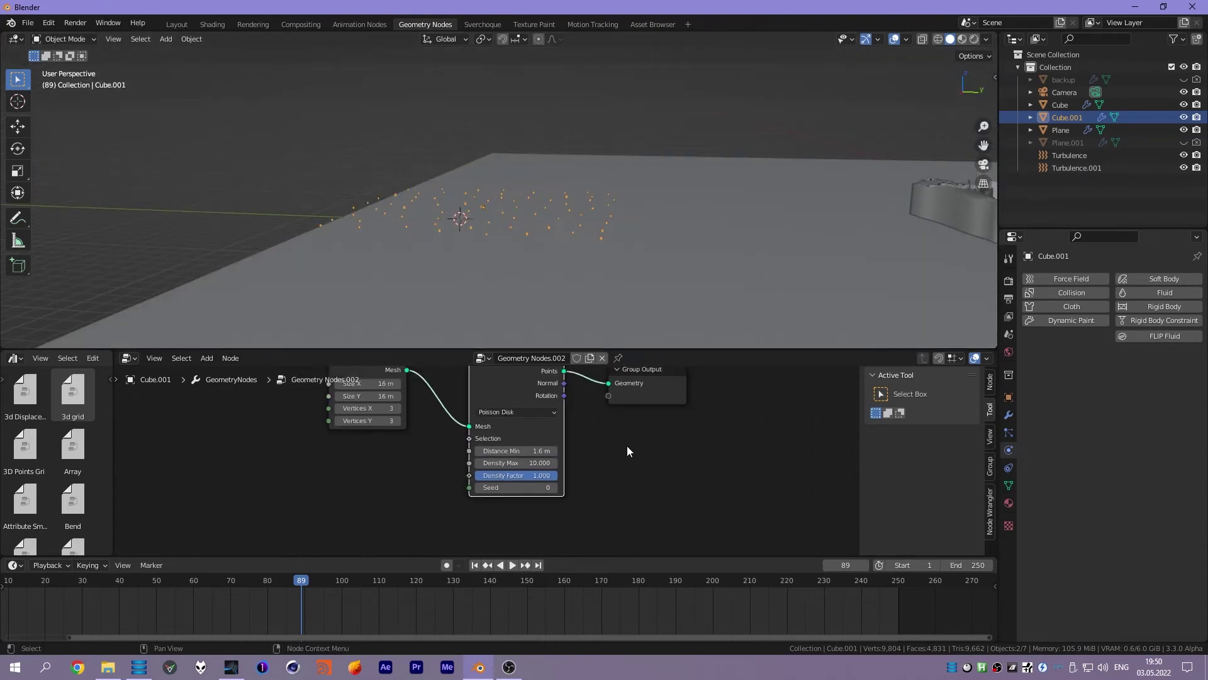
- Instance Ico Spheres (subdivisions 3, radius 0.68 m) on the points via Instance on Points
key(shift+a)
click(683, 380)
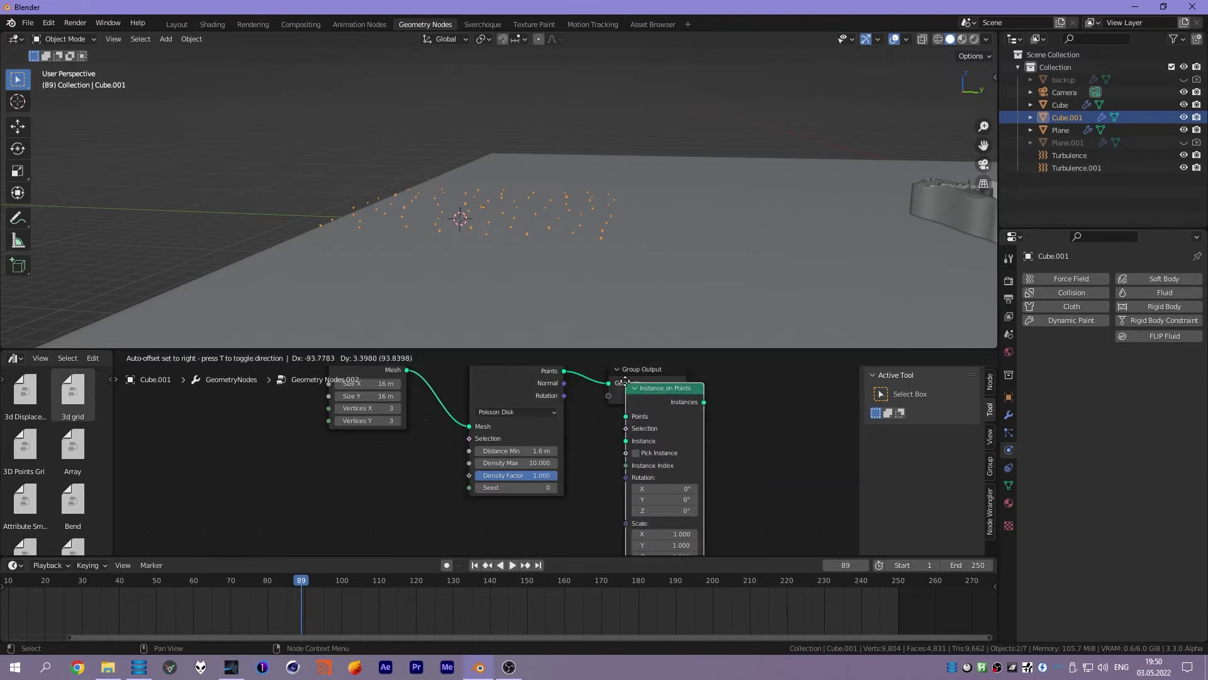
click(625, 382)
key(shift+a)
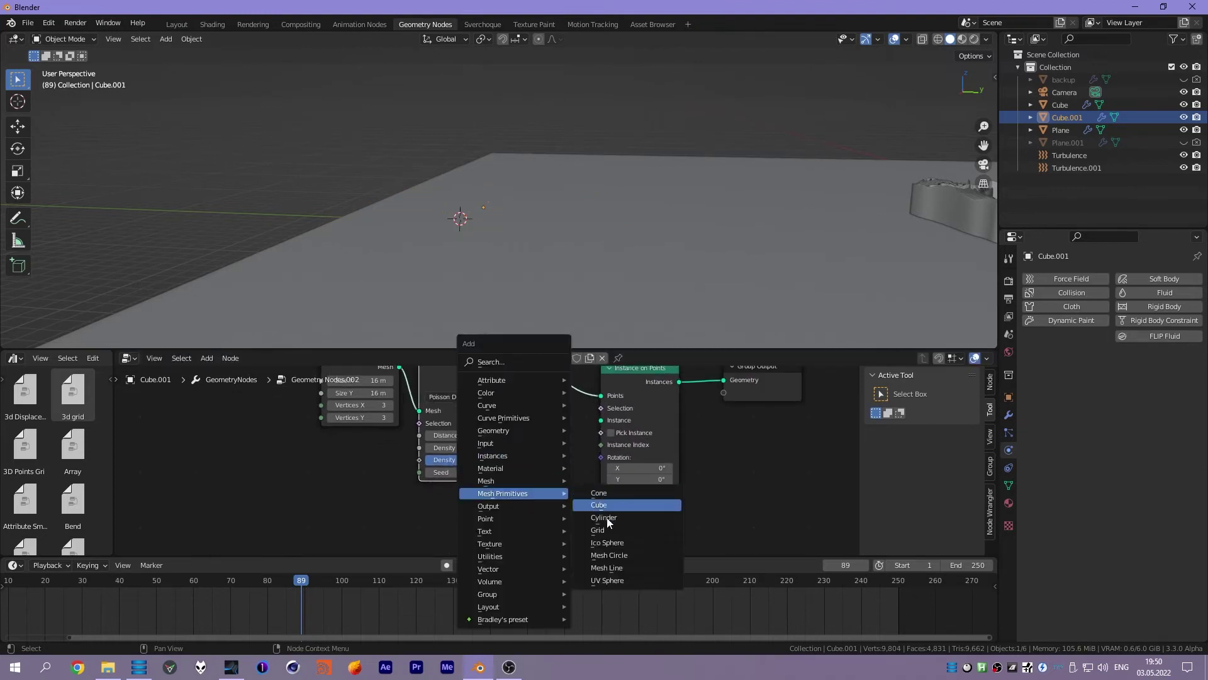
click(607, 542)
click(471, 504)
drag(486, 498, 582, 409)
click(493, 505)
drag(472, 494, 456, 493)
alt+middle_drag(504, 264, 521, 247)
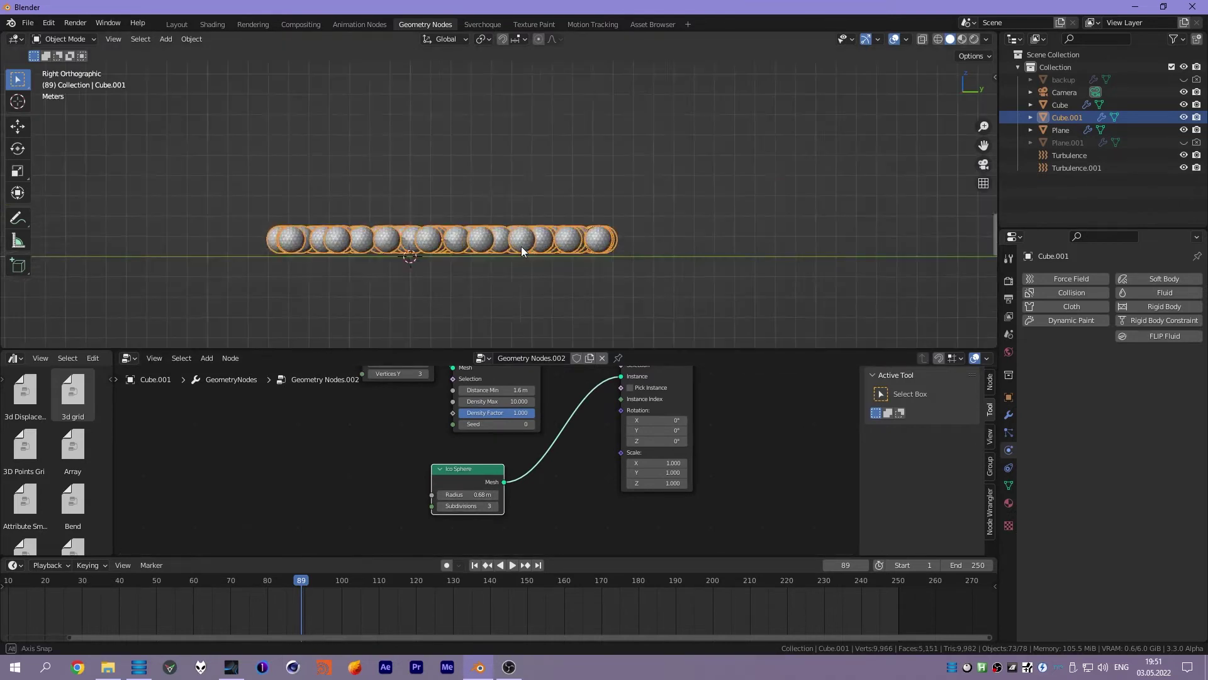
scroll(521, 247, up, 2)
key(Home)
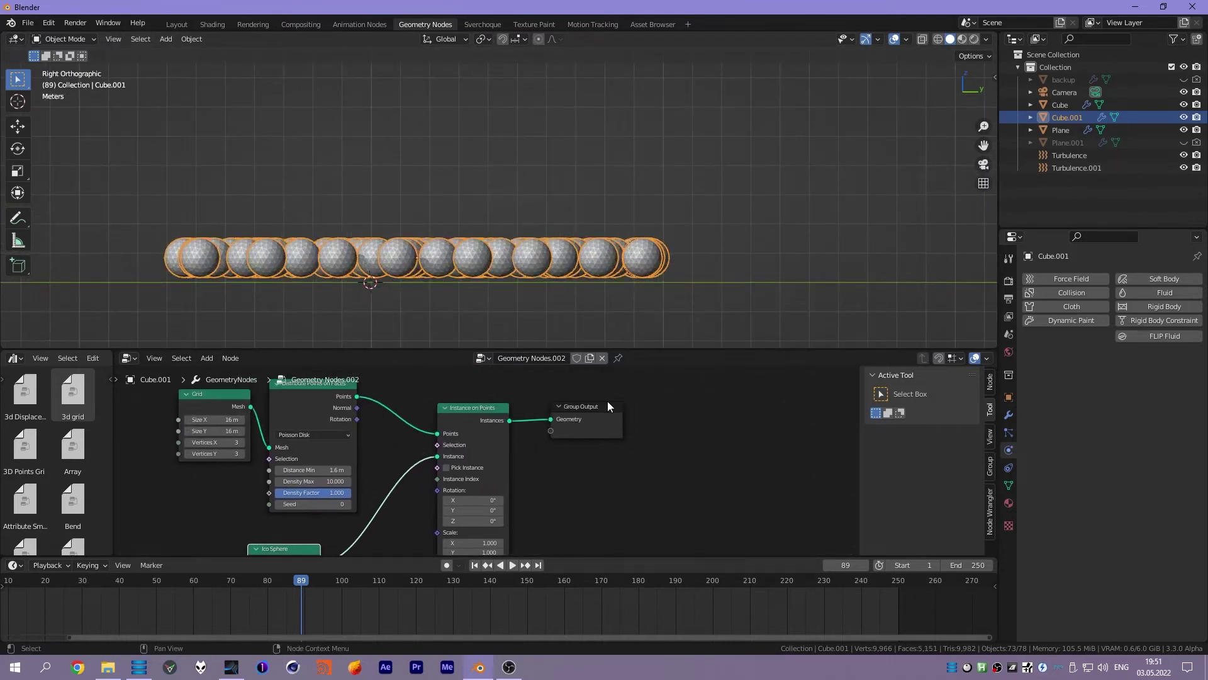
- Insert a Scale Instances node into the chain and reset the ico sphere radius to 1 m
key(shift+a)
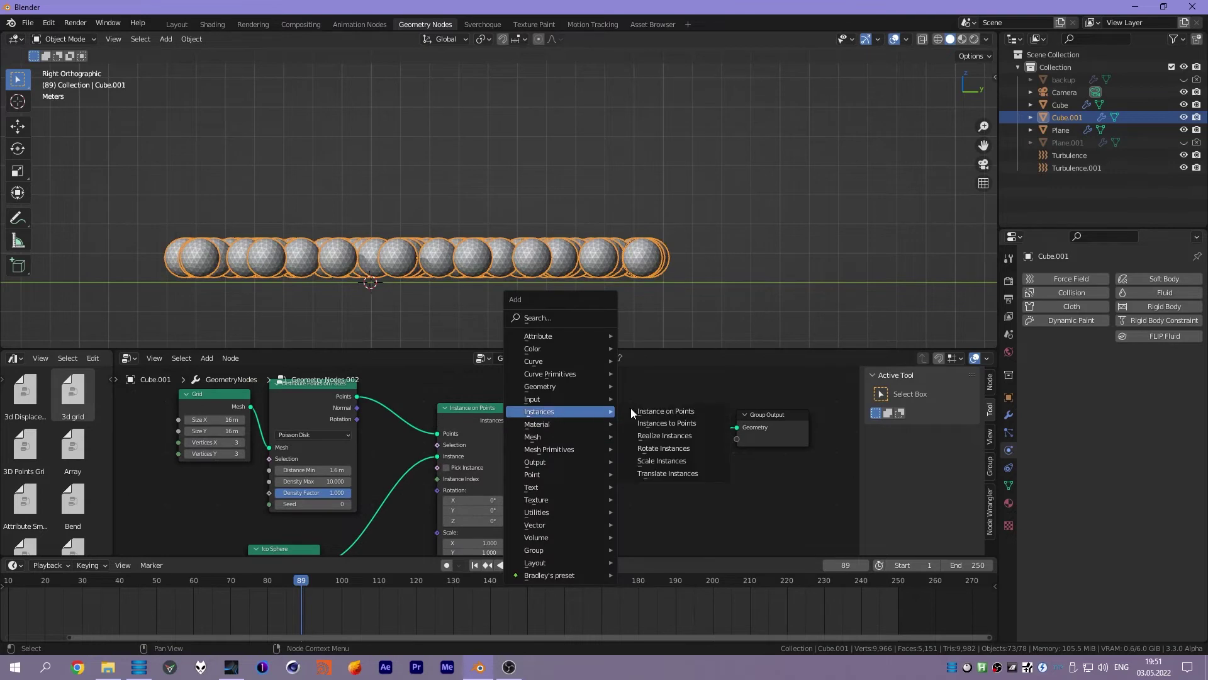
click(663, 461)
middle_drag(667, 504, 695, 445)
double_click(314, 516)
key(Return)
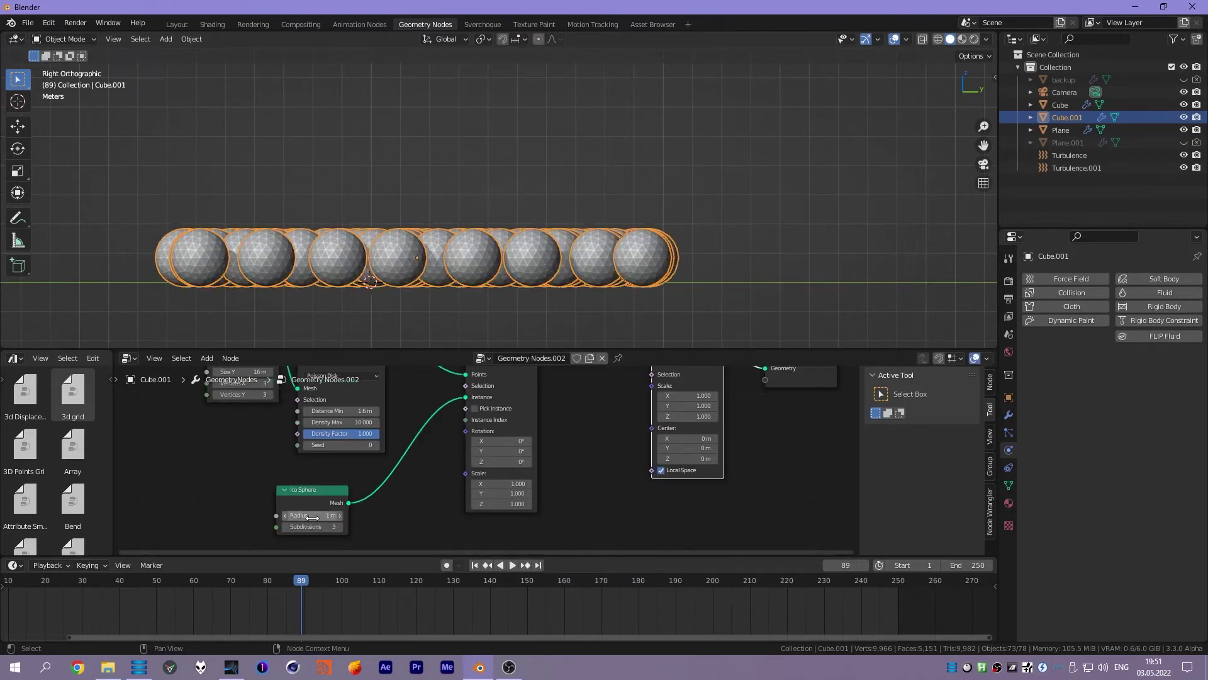
middle_drag(681, 478, 650, 495)
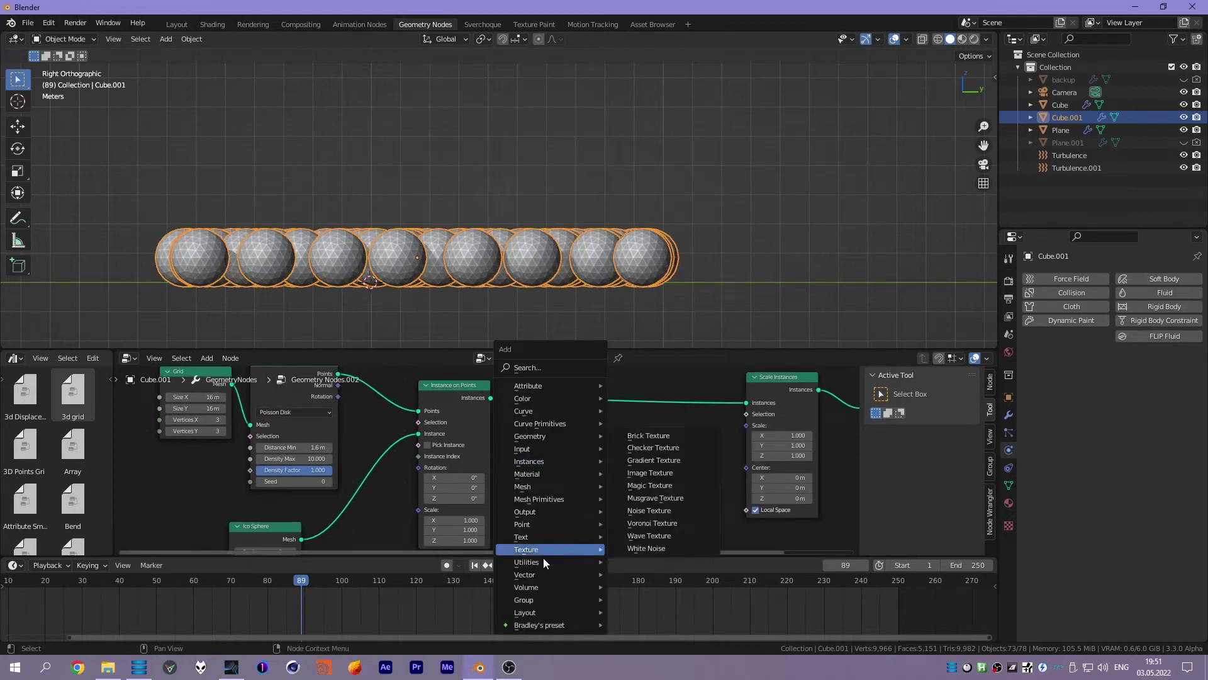
- Feed a Random Value (seed 48, range 1.2–1.59) into Scale, with center Z -1 m
click(625, 549)
click(584, 461)
middle_drag(620, 497, 549, 489)
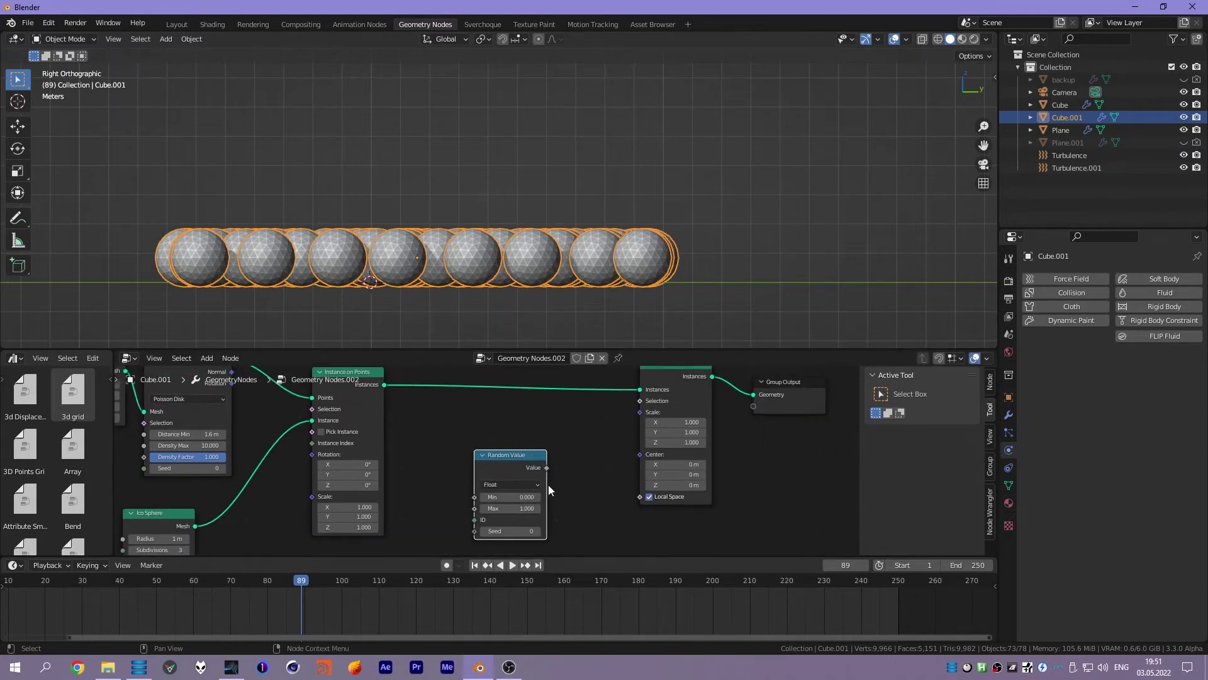
drag(616, 443, 640, 412)
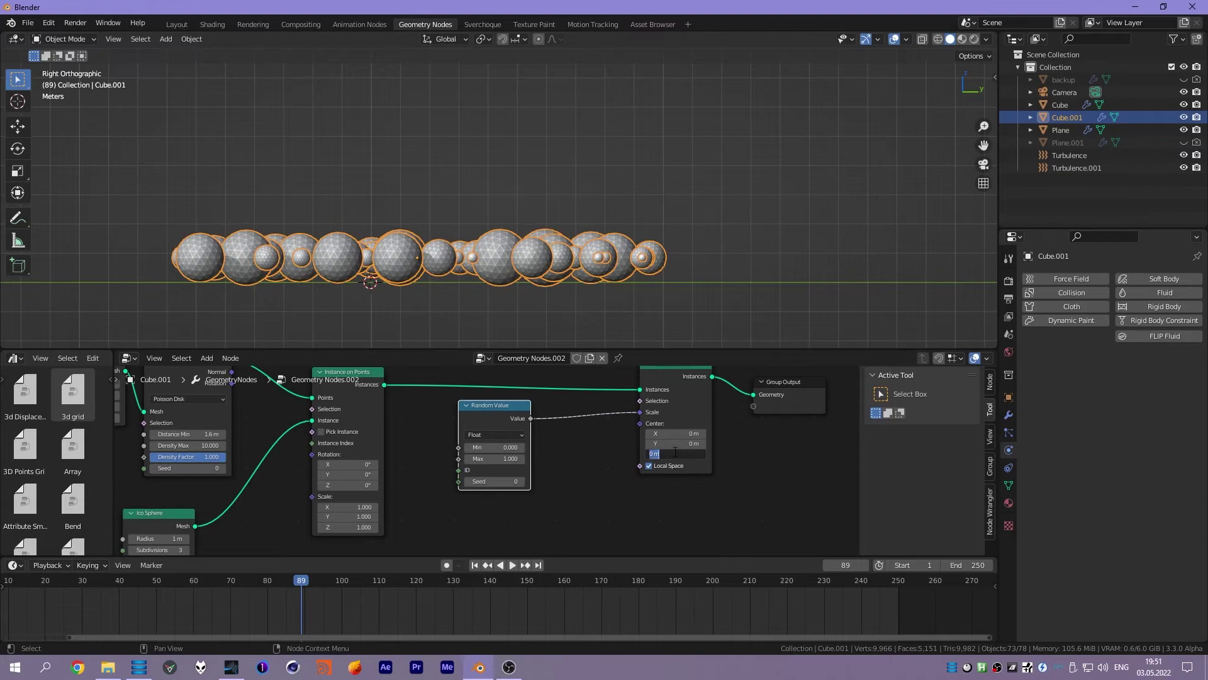
text(-1)
key(Return)
drag(517, 476, 604, 481)
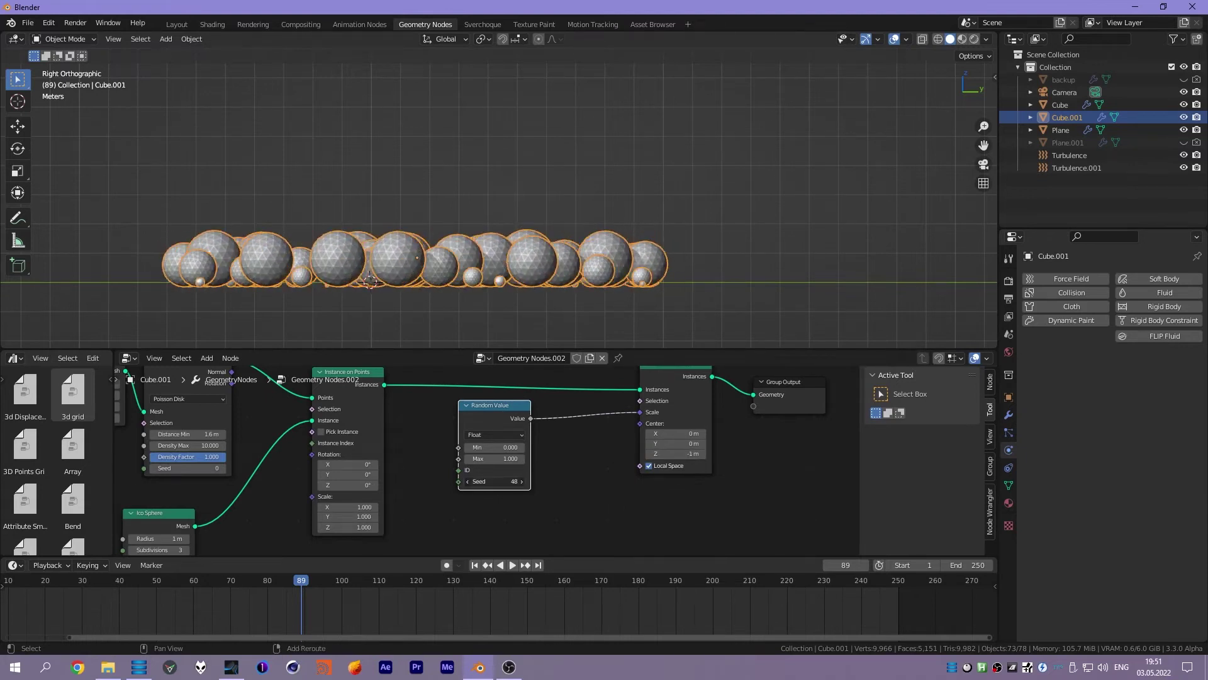
drag(493, 447, 526, 446)
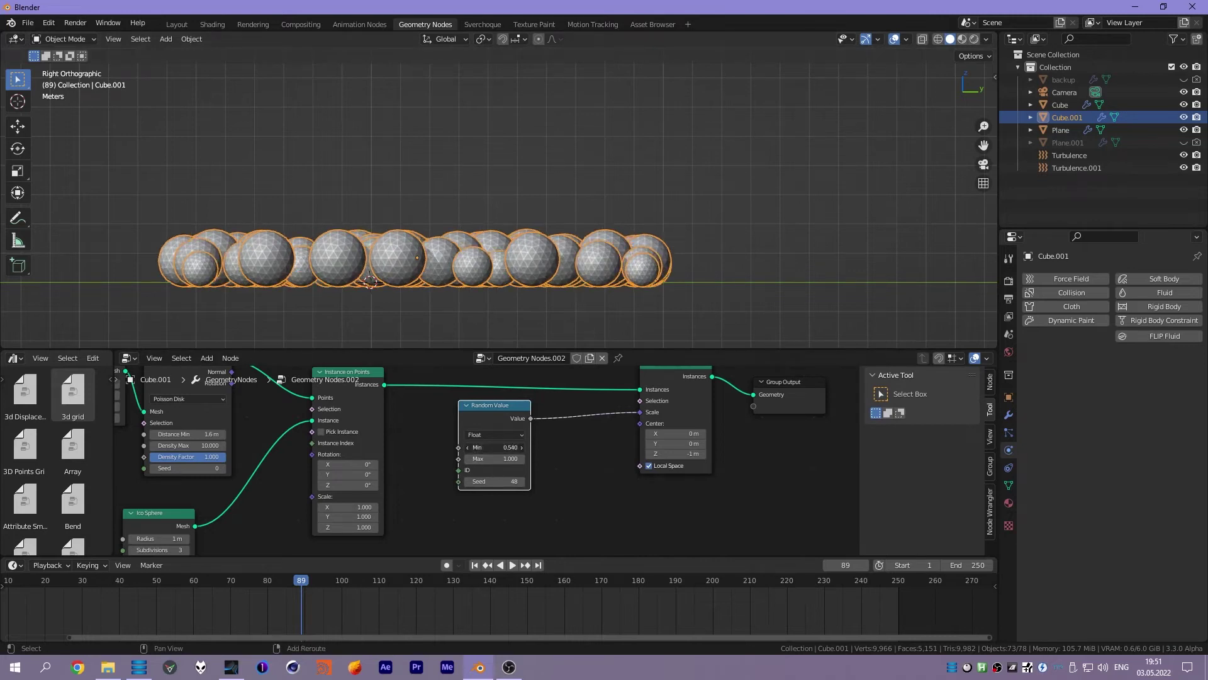
- Raise the Poisson Disk minimum distance so spheres sit 2.77 m apart
mouse_move(526, 228)
middle_down()
mouse_move(538, 217)
mouse_move(511, 279)
middle_up()
middle_drag(415, 457, 569, 499)
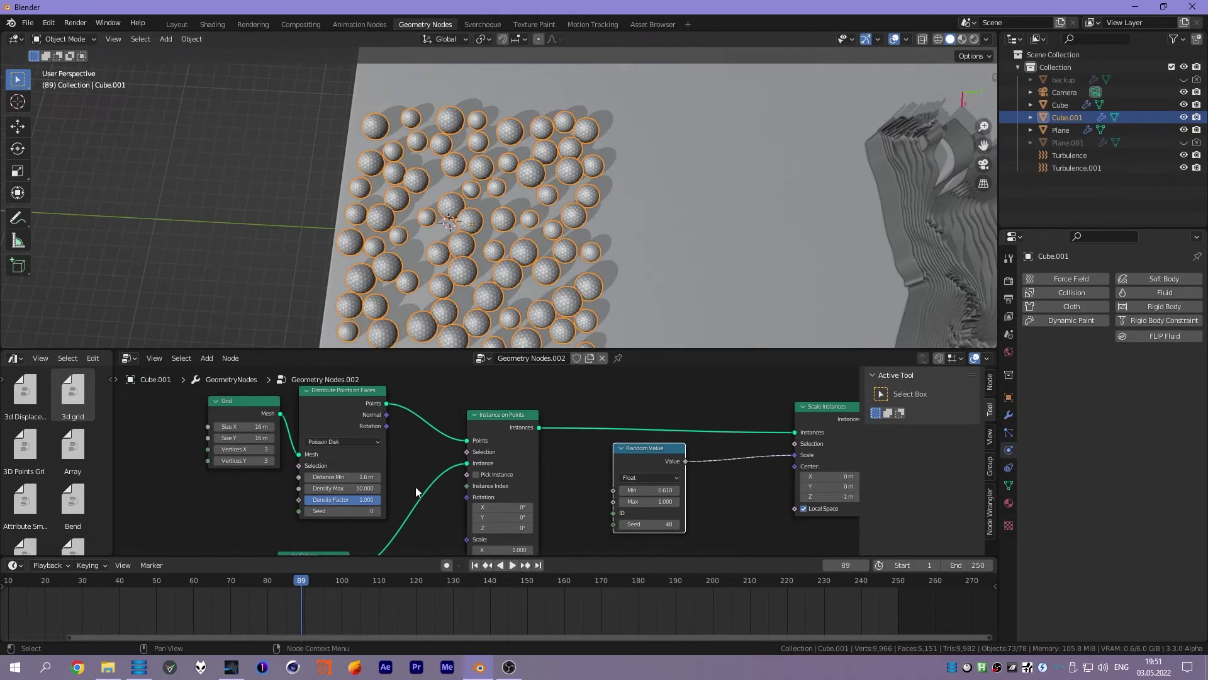
middle_drag(415, 485, 446, 464)
drag(378, 453, 441, 453)
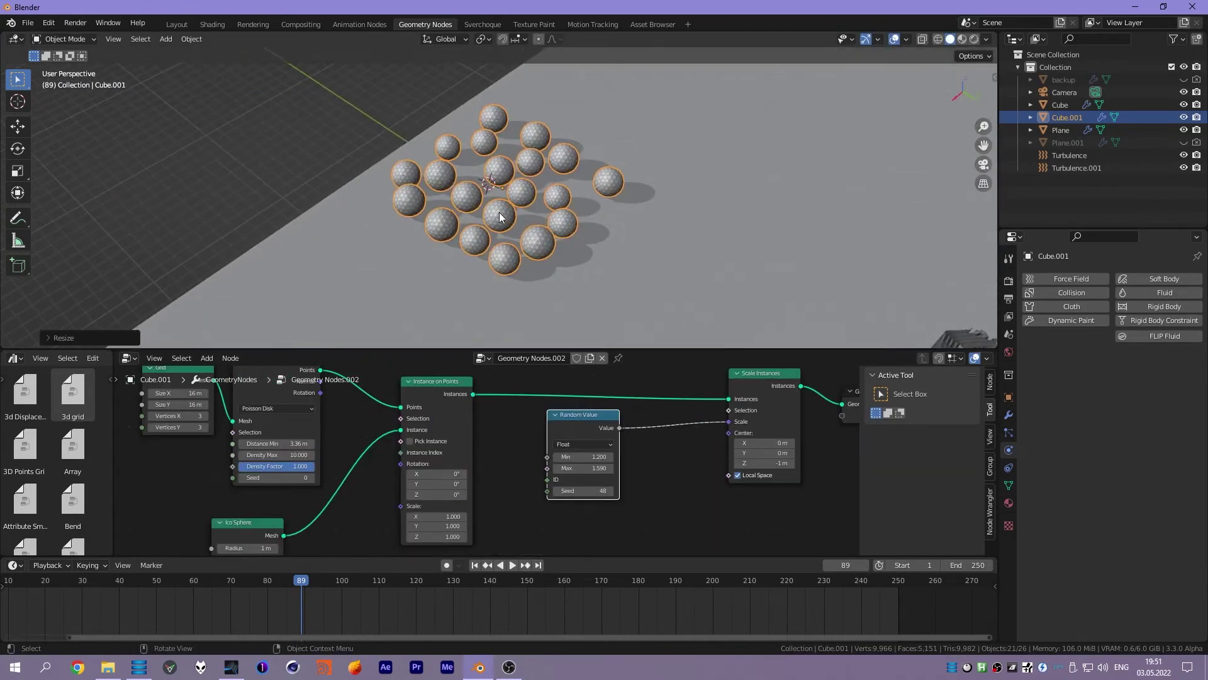
middle_drag(845, 417, 568, 443)
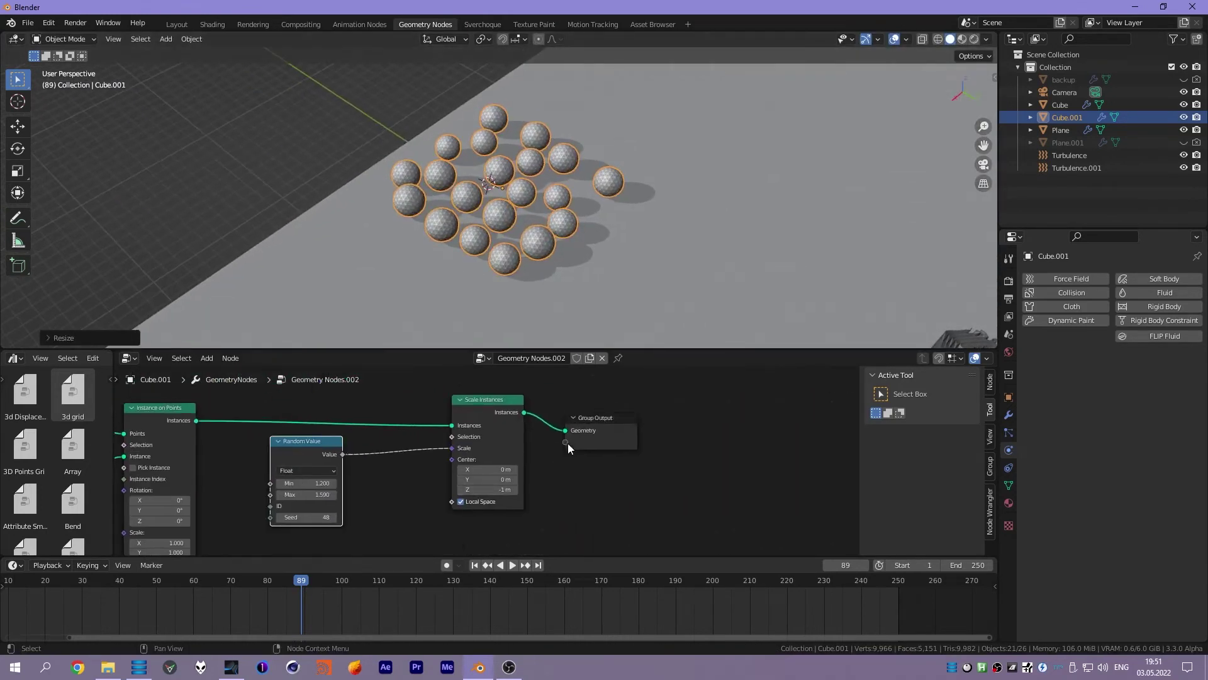
- Add a Realize Instances node and apply Visual Geometry to Mesh
key(shift+a)
text(real)
key(Return)
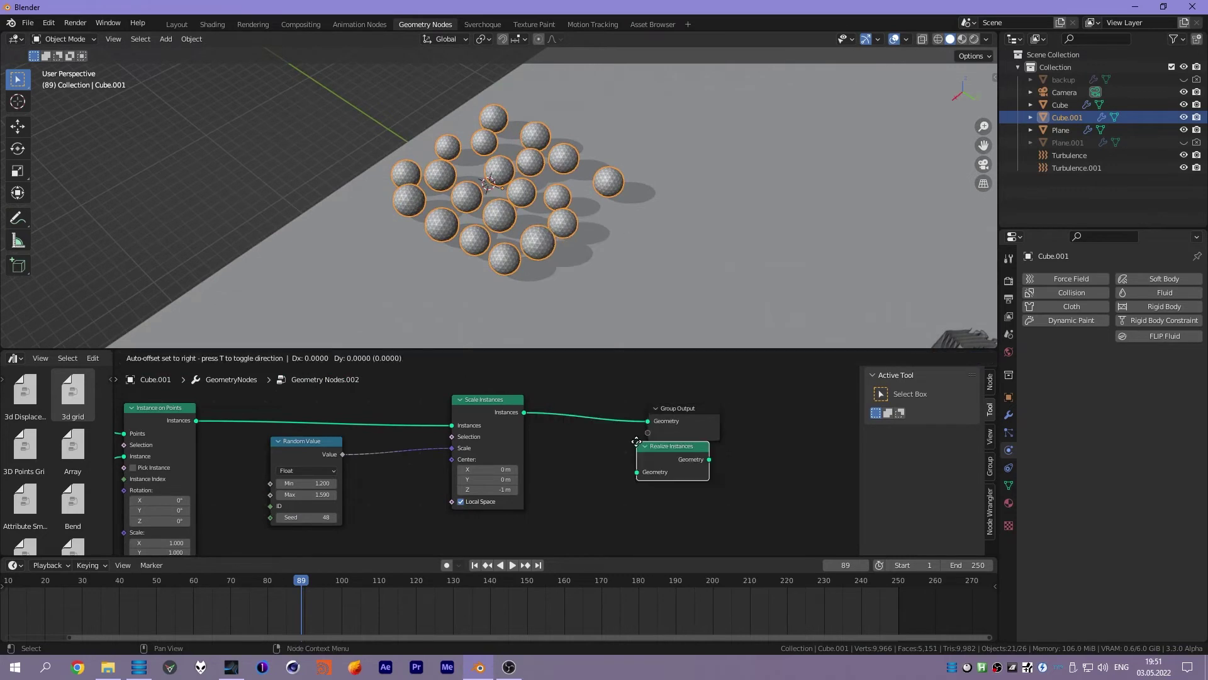
click(614, 418)
key(ctrl+a)
click(562, 217)
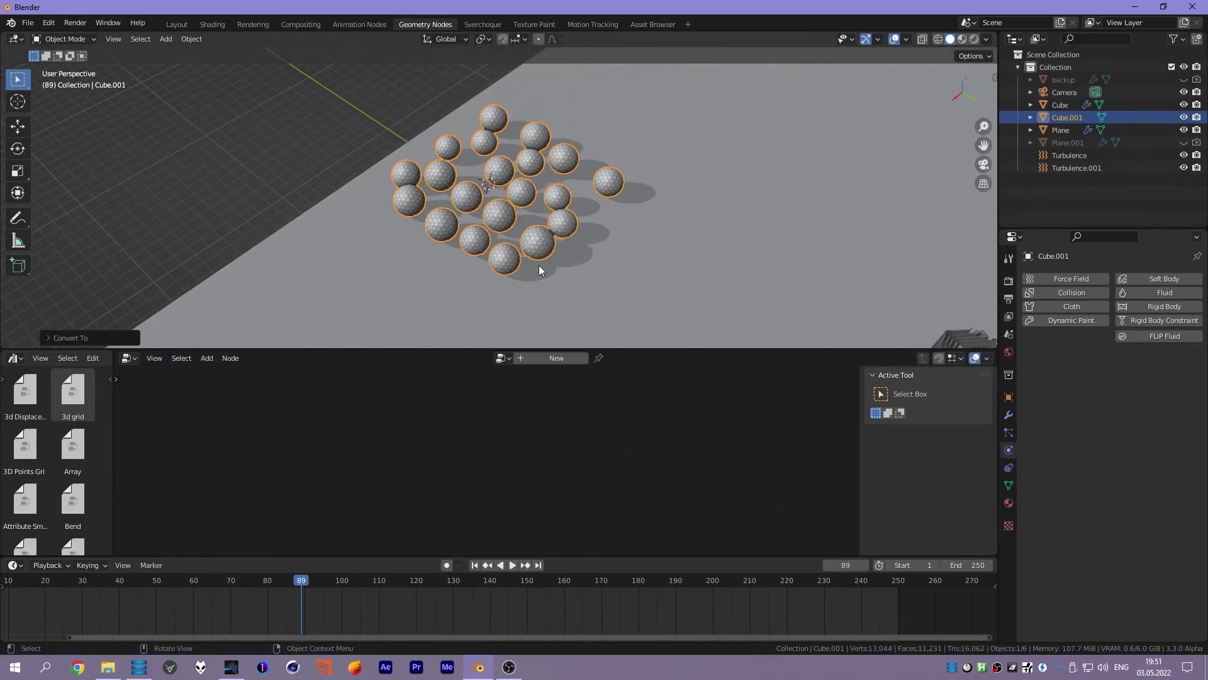
- Separate the sphere mesh by loose parts into individual objects
scroll(520, 205, up, 2)
key(Tab)
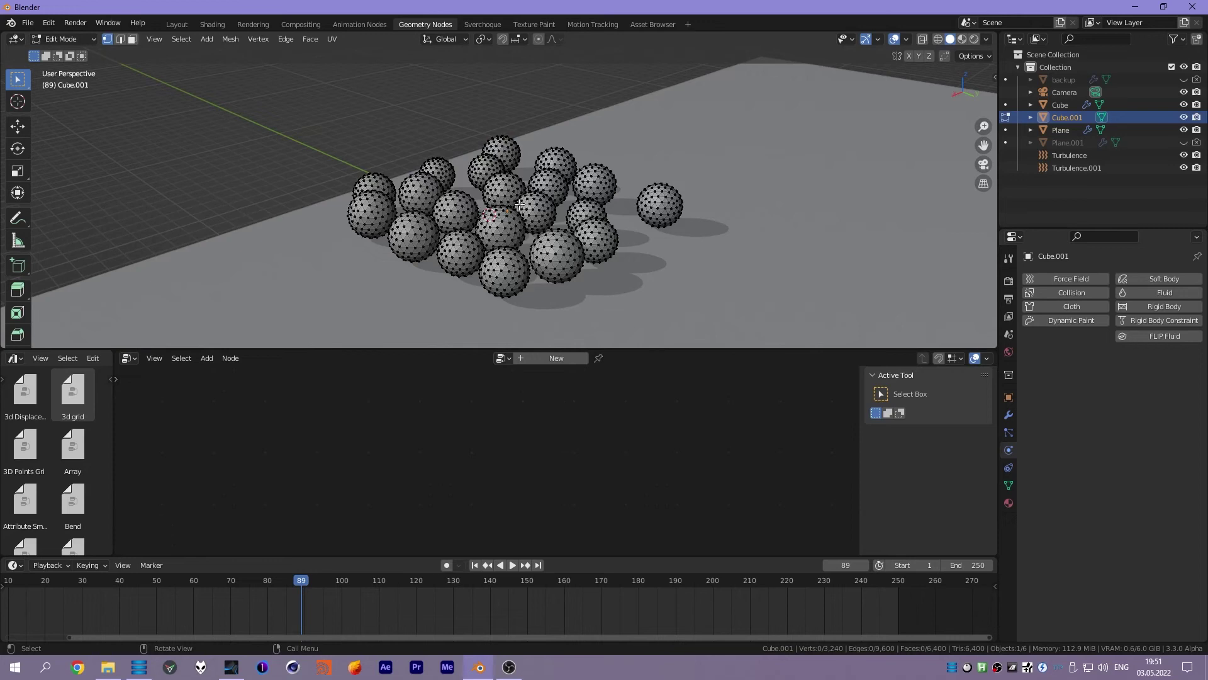
key(a)
key(p)
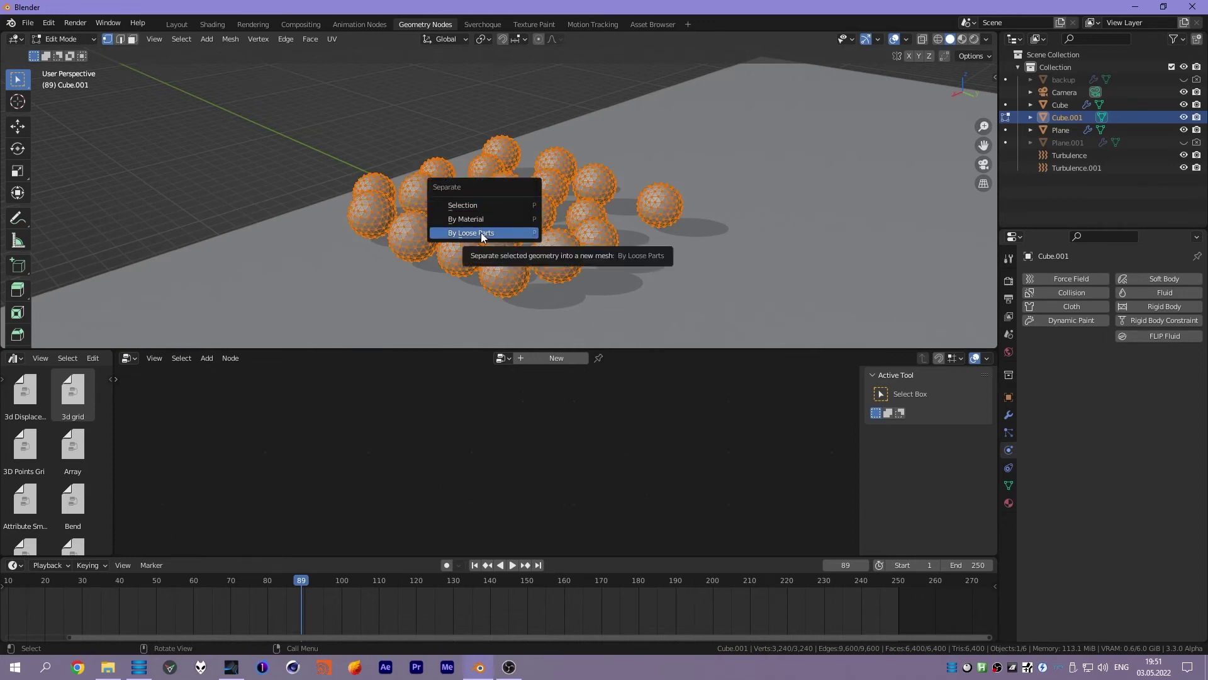
click(480, 232)
key(Tab)
- Move the sphere objects into a new collection named 'obj'
key(m)
click(481, 232)
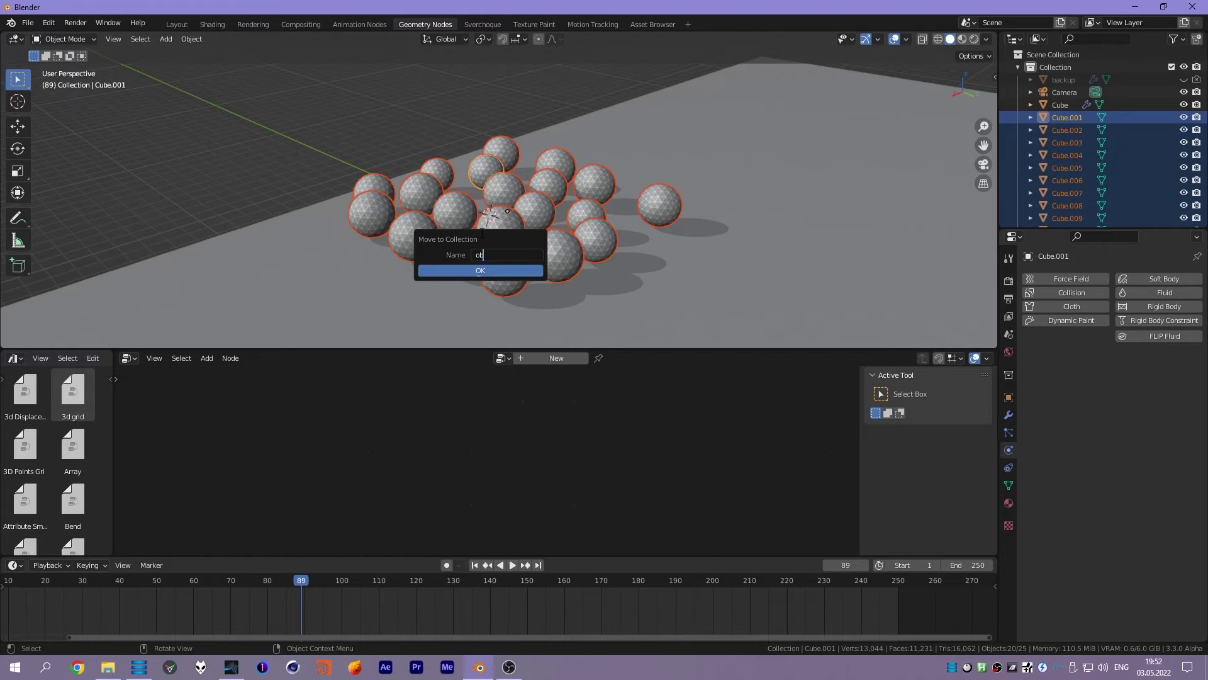
key(Return)
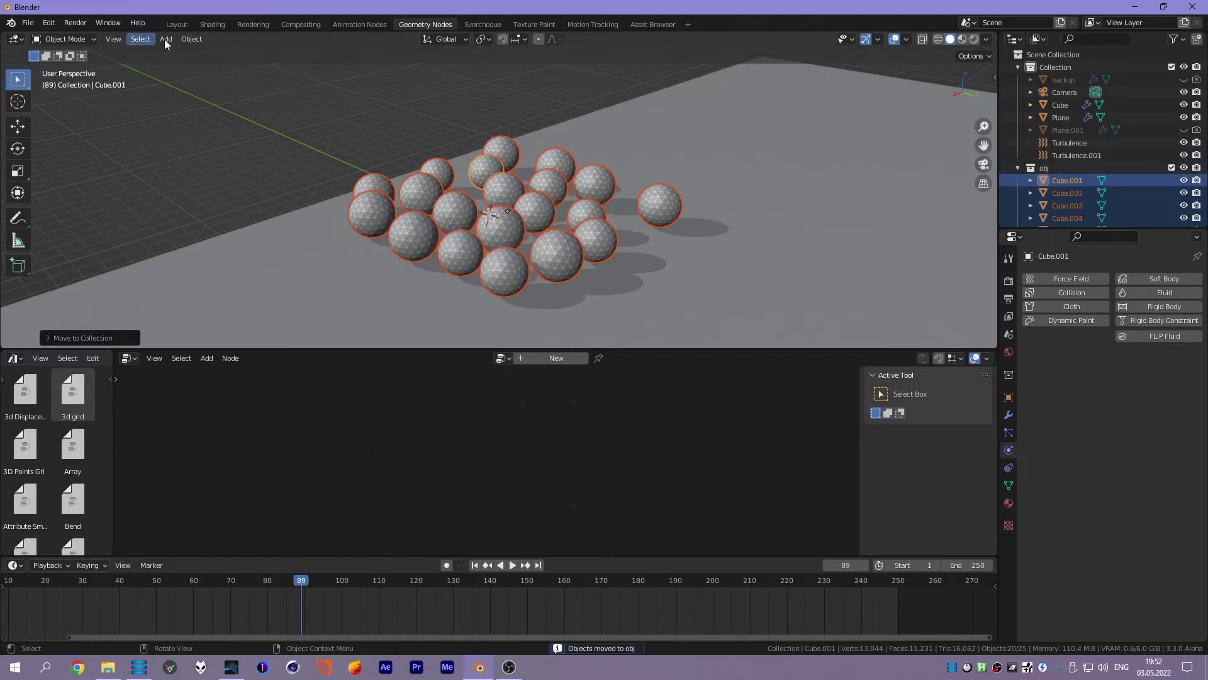
click(183, 40)
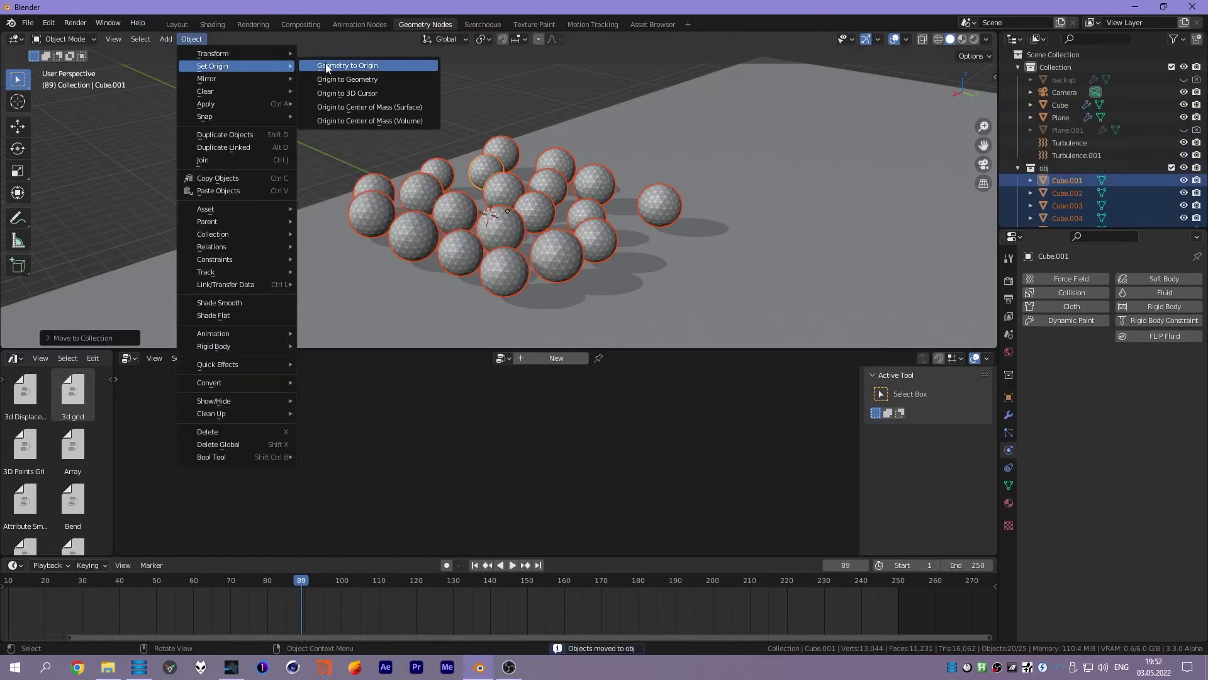
- Set each sphere's origin to its geometry and shade the spheres smooth
click(331, 78)
mouse_move(485, 232)
middle_down()
mouse_move(516, 191)
mouse_move(497, 217)
mouse_move(503, 195)
mouse_move(496, 216)
mouse_move(409, 245)
mouse_move(470, 278)
mouse_move(561, 202)
mouse_move(605, 203)
mouse_move(466, 250)
mouse_move(507, 239)
mouse_move(232, 112)
middle_up()
scroll(376, 258, up, 3)
scroll(376, 258, down, 3)
right_click(508, 239)
click(507, 240)
scroll(233, 112, down, 3)
- Add Active rigid body physics to the spheres and test-play the simulation from frame 1
click(191, 39)
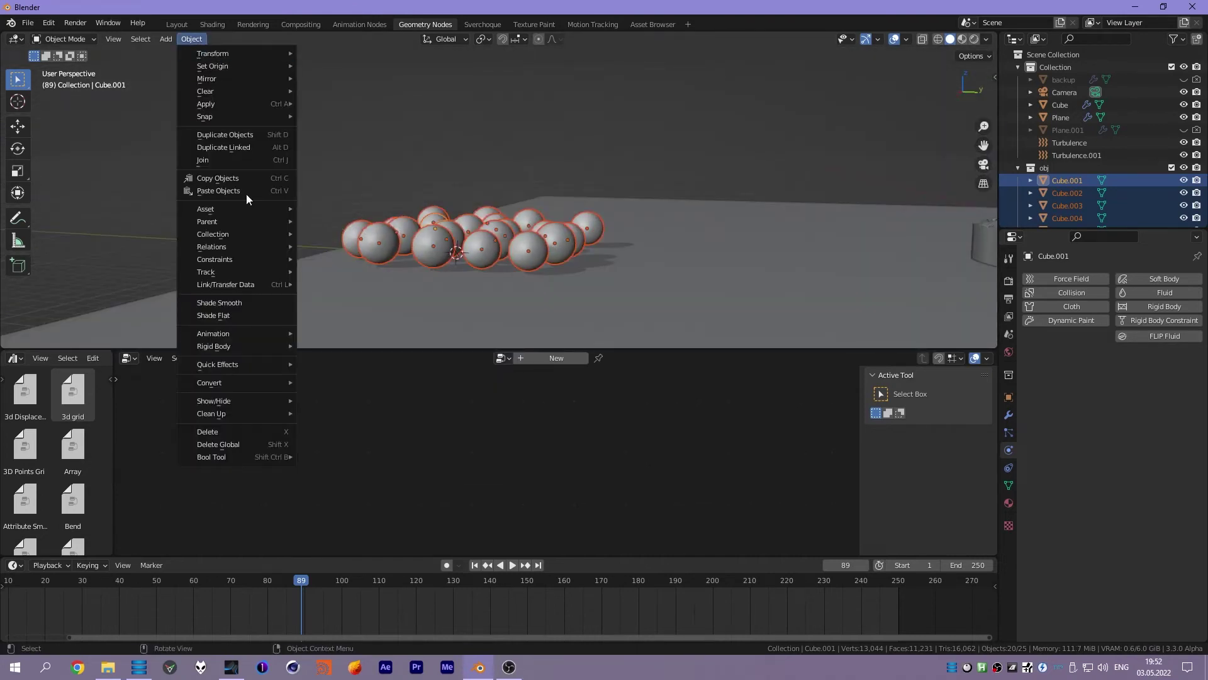
mouse_move(214, 346)
click(334, 346)
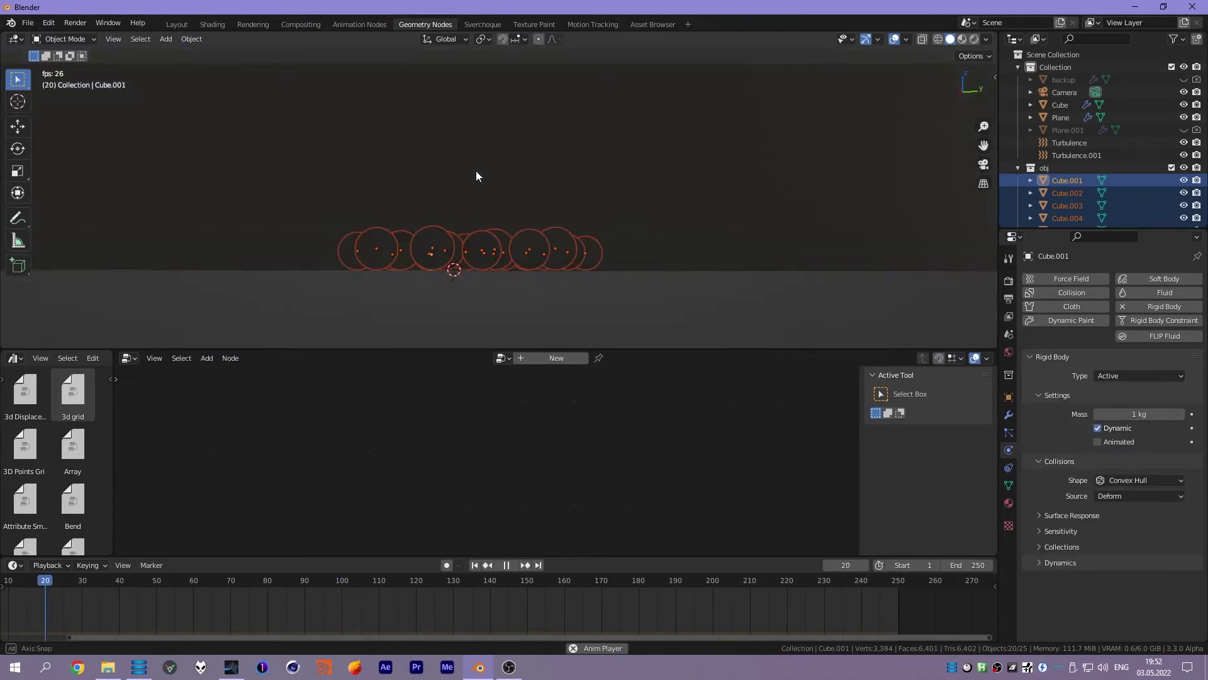
key(shift+Left)
key(space)
middle_drag(507, 229, 526, 241)
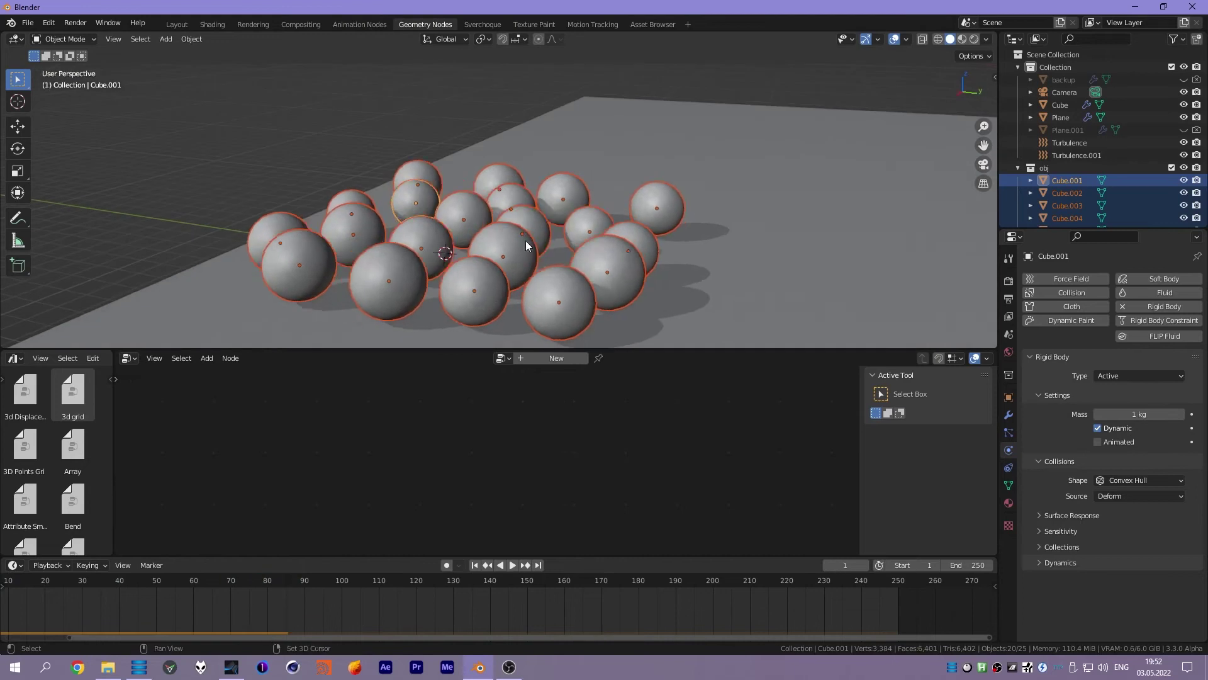
scroll(389, 250, down, 5)
middle_drag(388, 250, 474, 213)
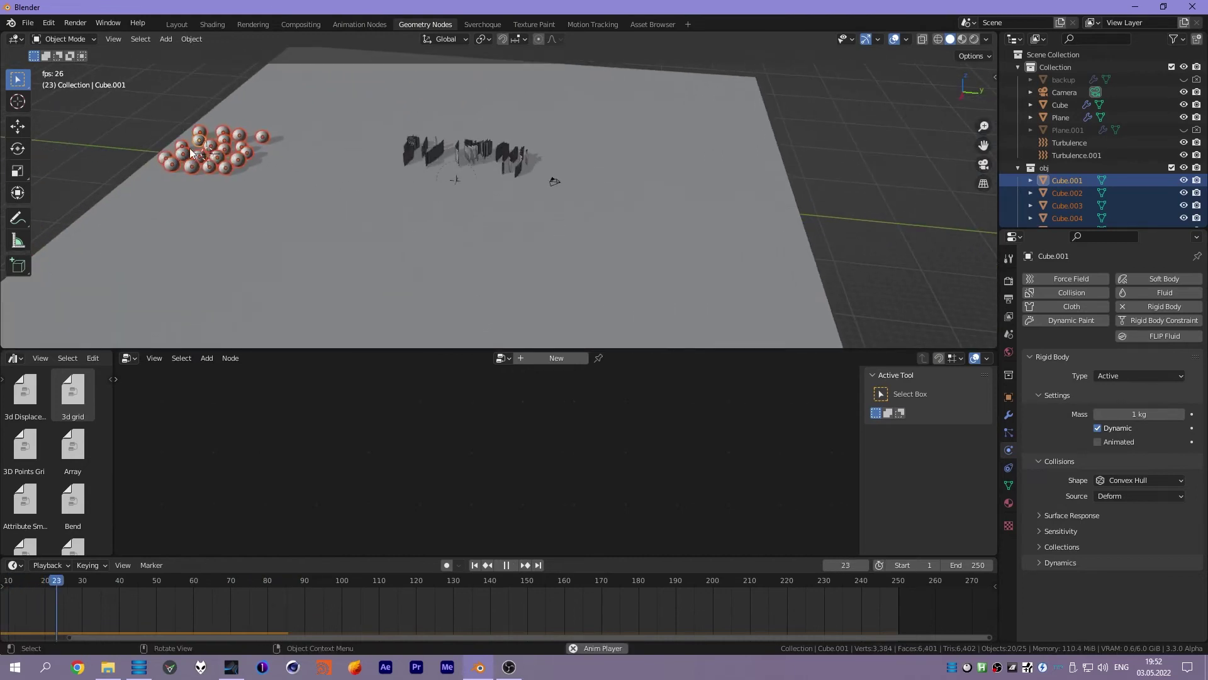
key(Escape)
mouse_move(804, 206)
middle_down()
mouse_move(595, 236)
mouse_move(716, 250)
middle_up()
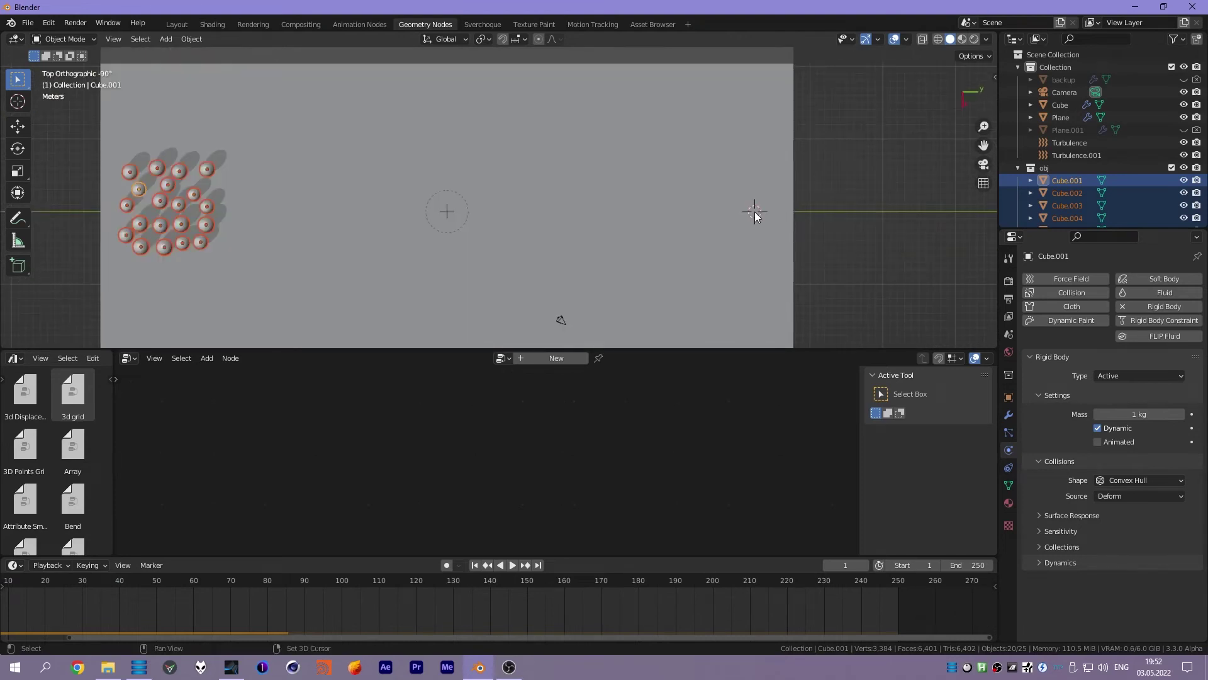
- Add a plane, scale and raise it, and rotate it 90 degrees about X
key(shift+a)
click(798, 211)
key(s)
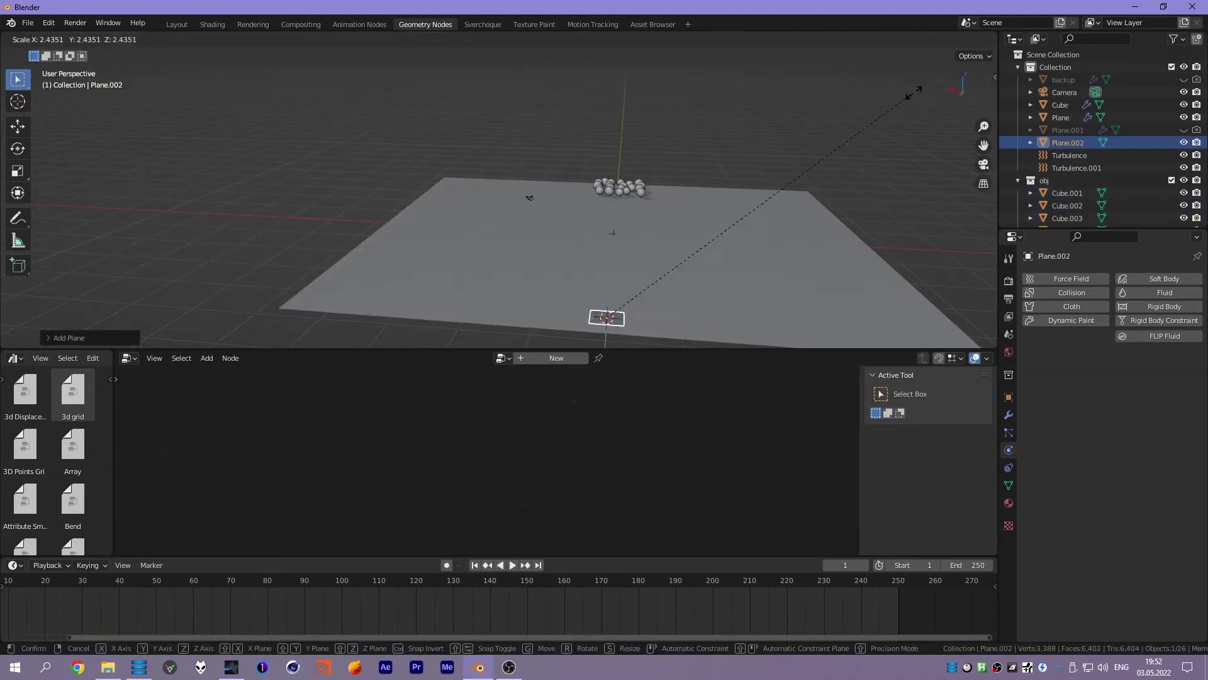
key(Return)
key(g)
click(746, 188)
text(rx90)
key(Return)
- Widen the upright plane and place it at the ground's far edge
key(s)
click(855, 219)
key(g)
click(702, 232)
middle_drag(703, 231, 1070, 293)
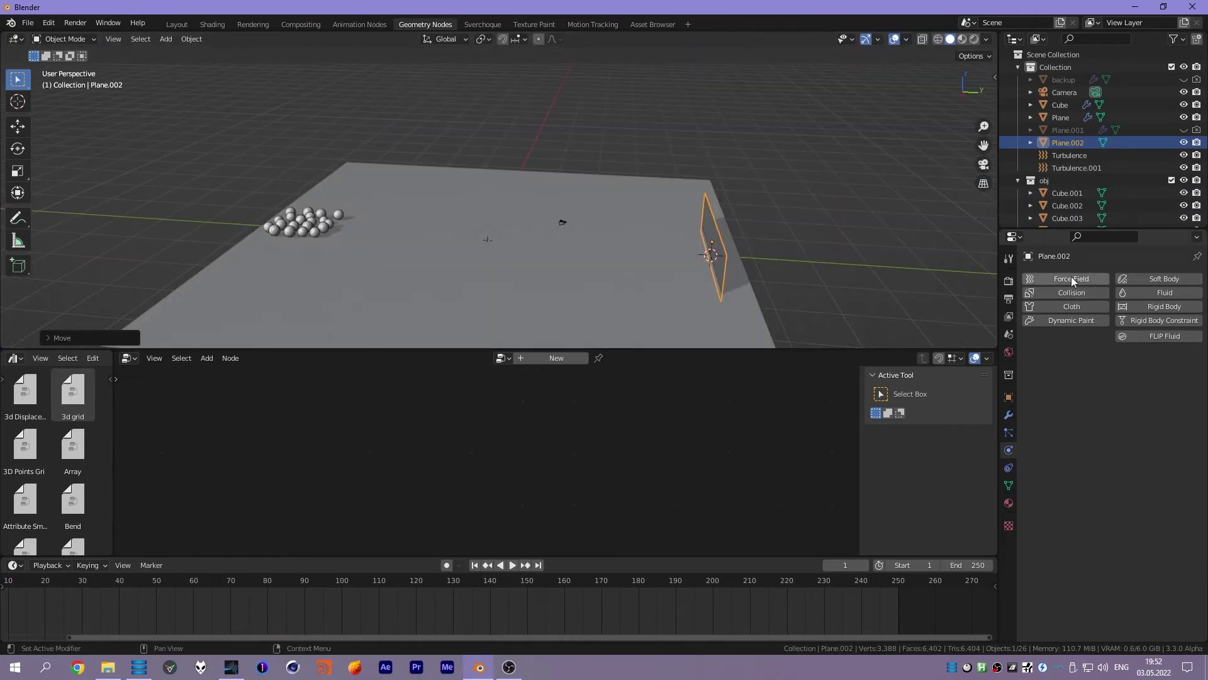
- Make the plane a Surface-shaped force field with strength -500
click(1071, 278)
click(1119, 414)
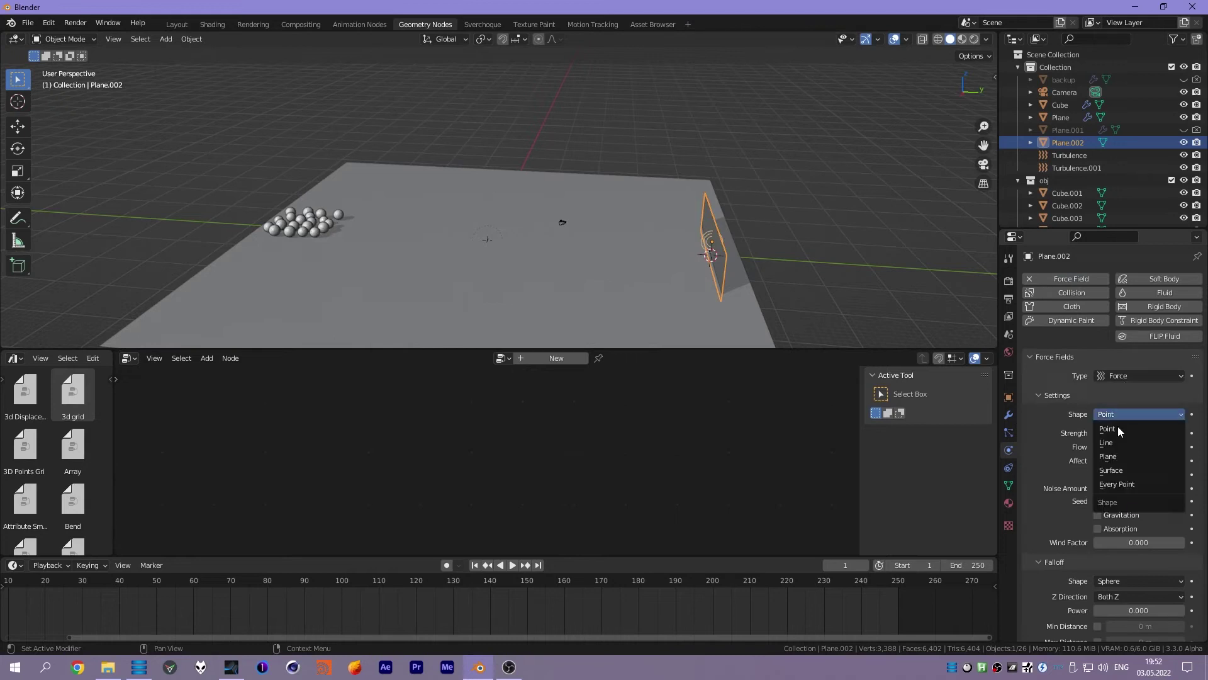
click(1120, 475)
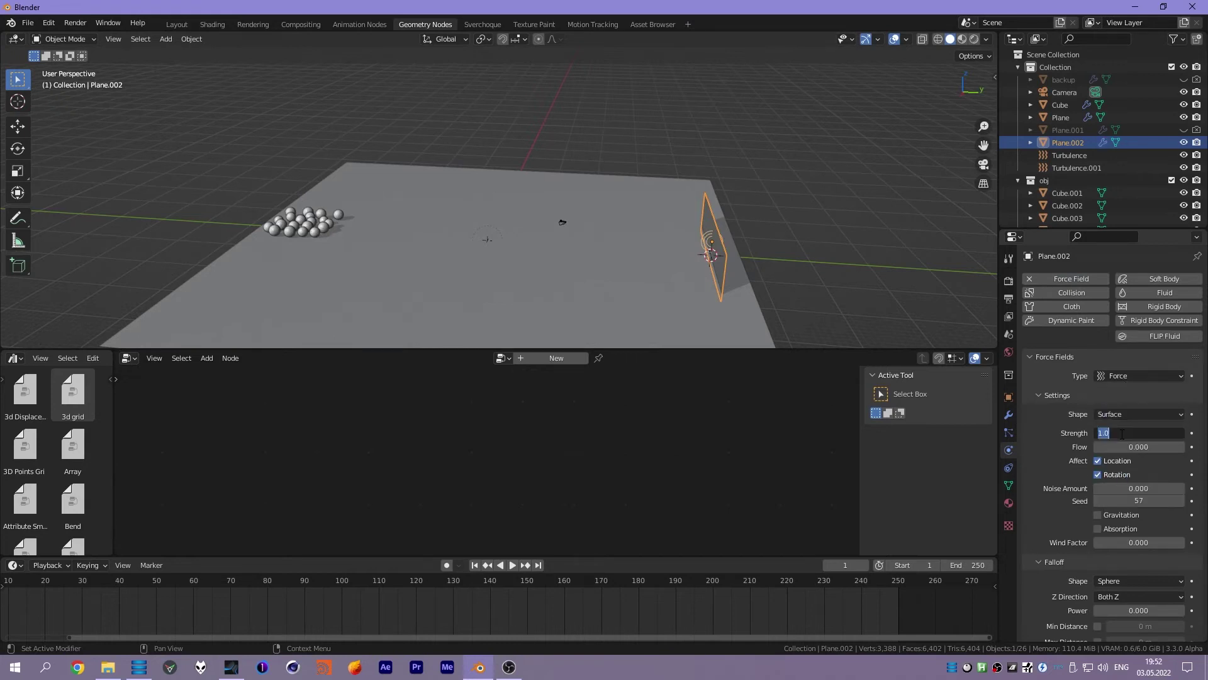
key(Return)
middle_drag(652, 227, 1032, 398)
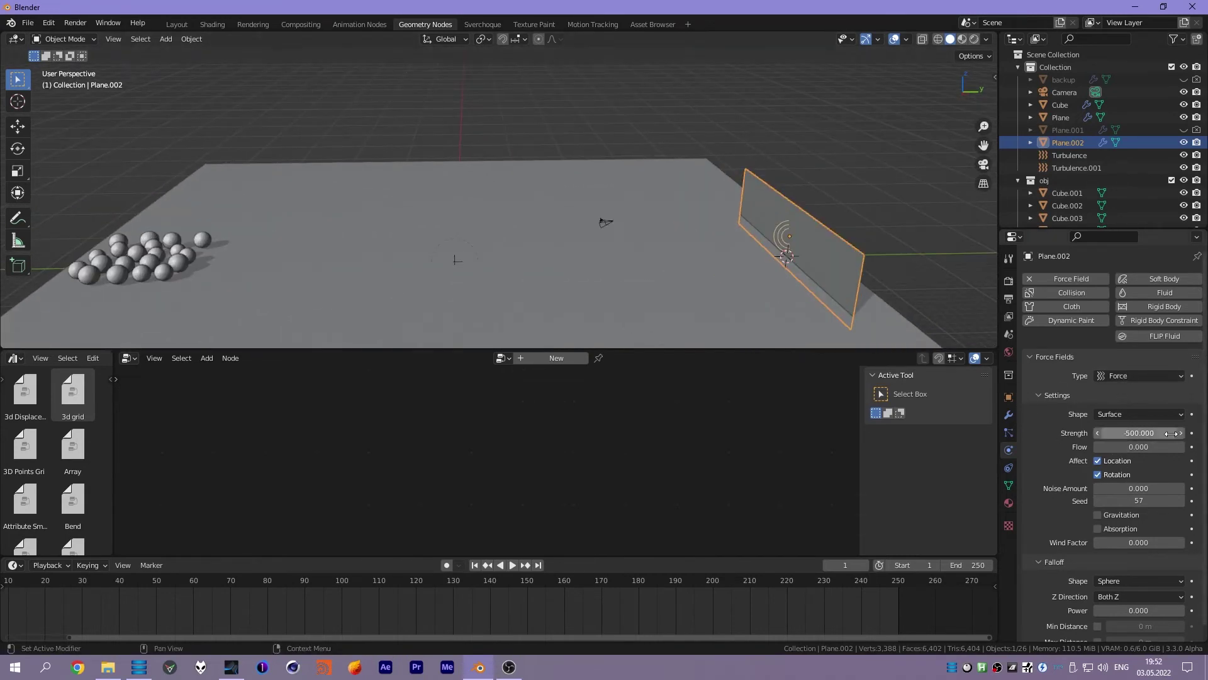
middle_drag(675, 259, 613, 217)
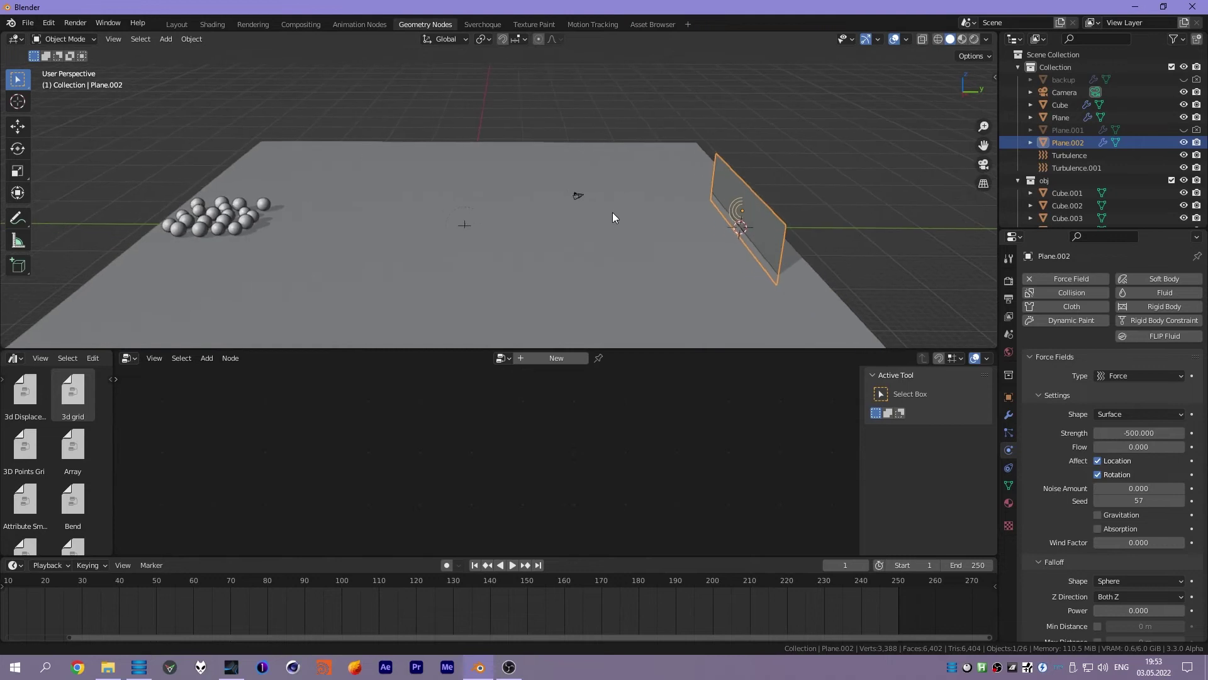
- Play and reset the simulation twice to test the force field on the spheres
key(space)
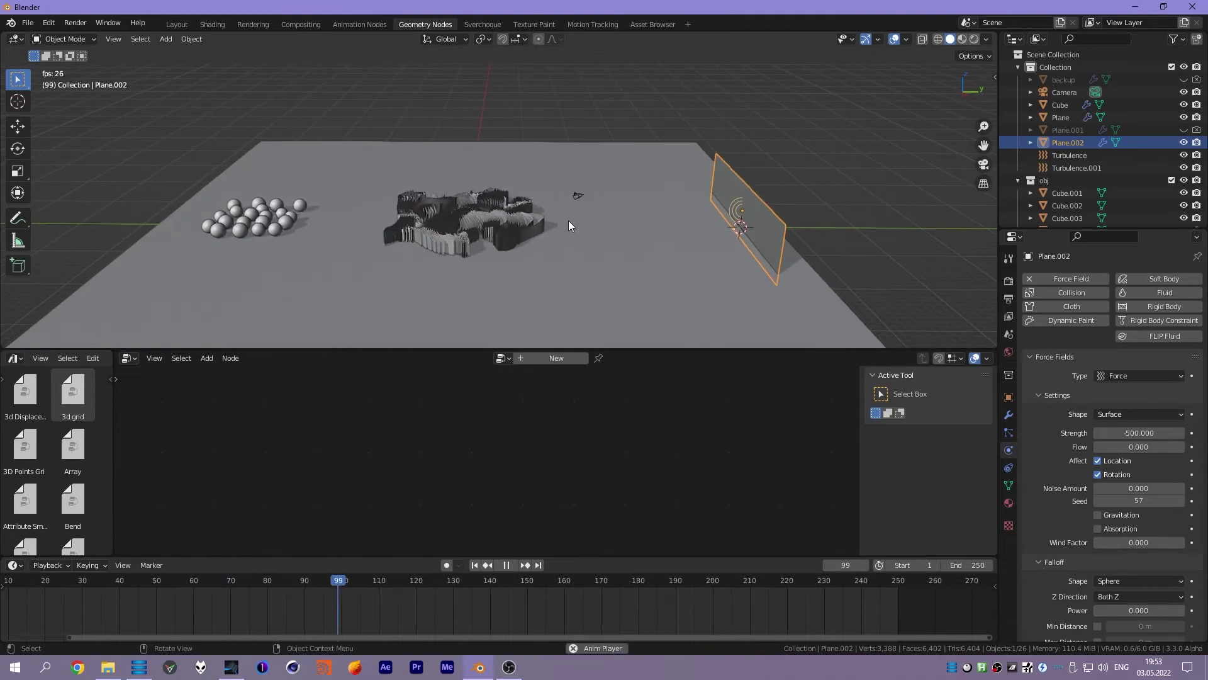
key(Escape)
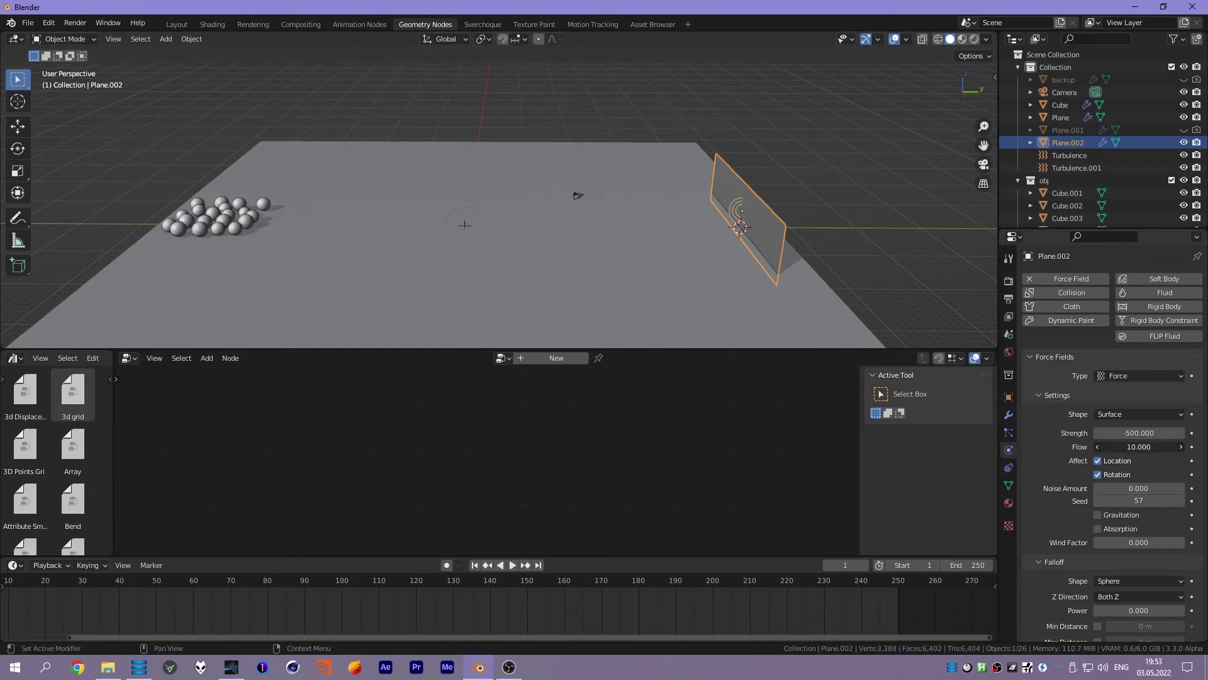
key(space)
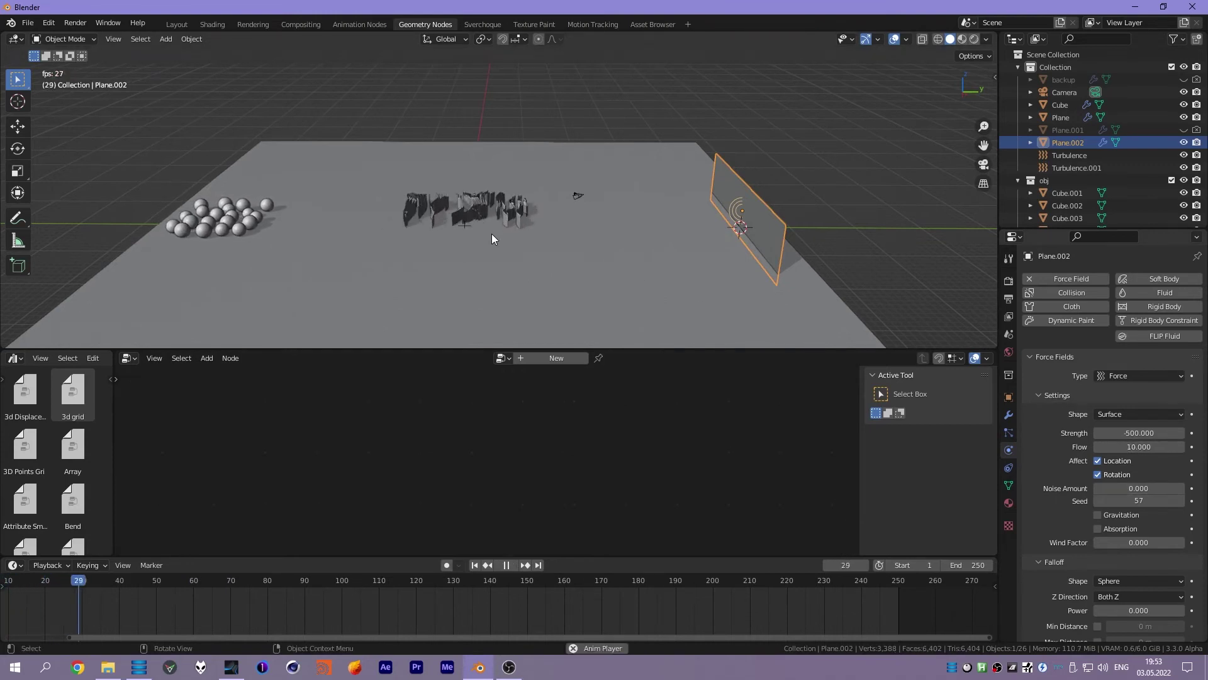
key(Escape)
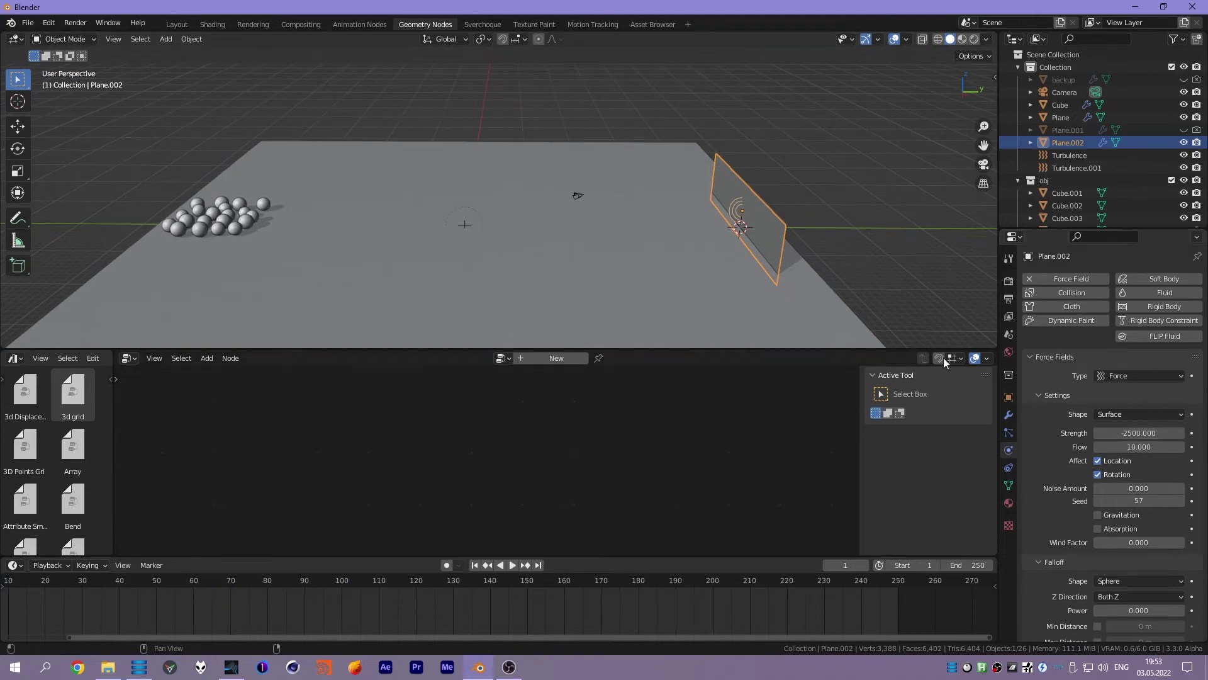
- Replay the simulation, watching the spheres roll across the terrain toward the force plane
key(space)
middle_drag(584, 197, 483, 208)
scroll(476, 208, up, 5)
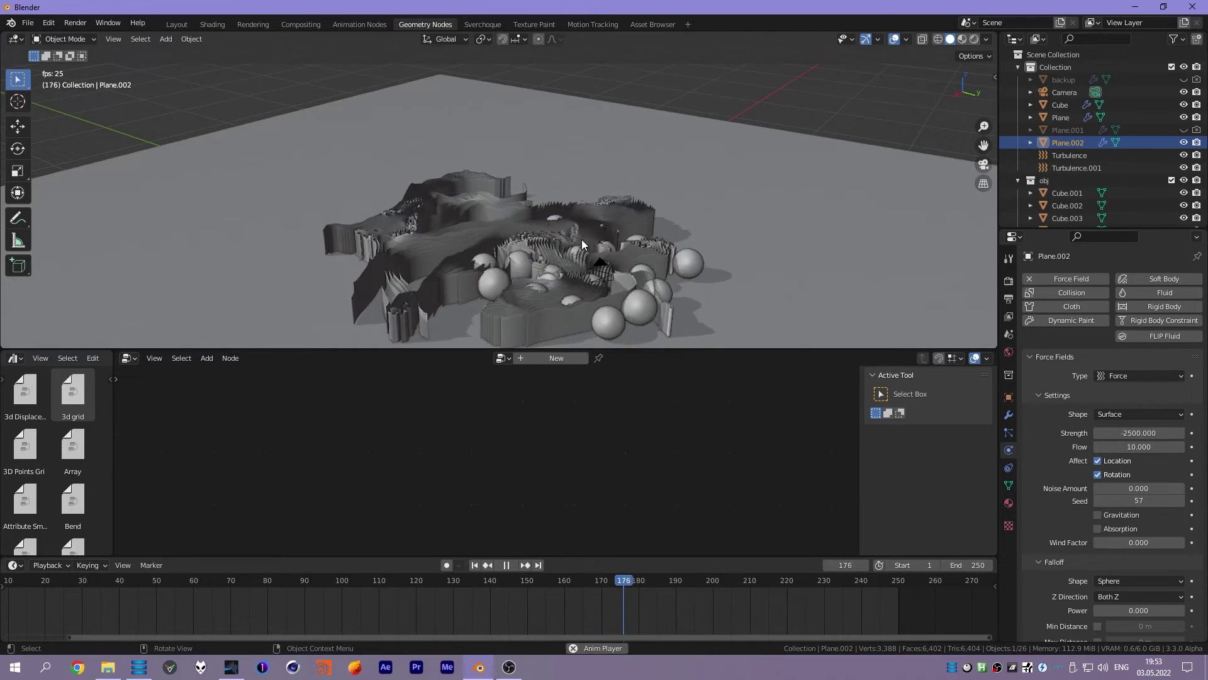
middle_drag(582, 239, 628, 250)
scroll(645, 248, down, 3)
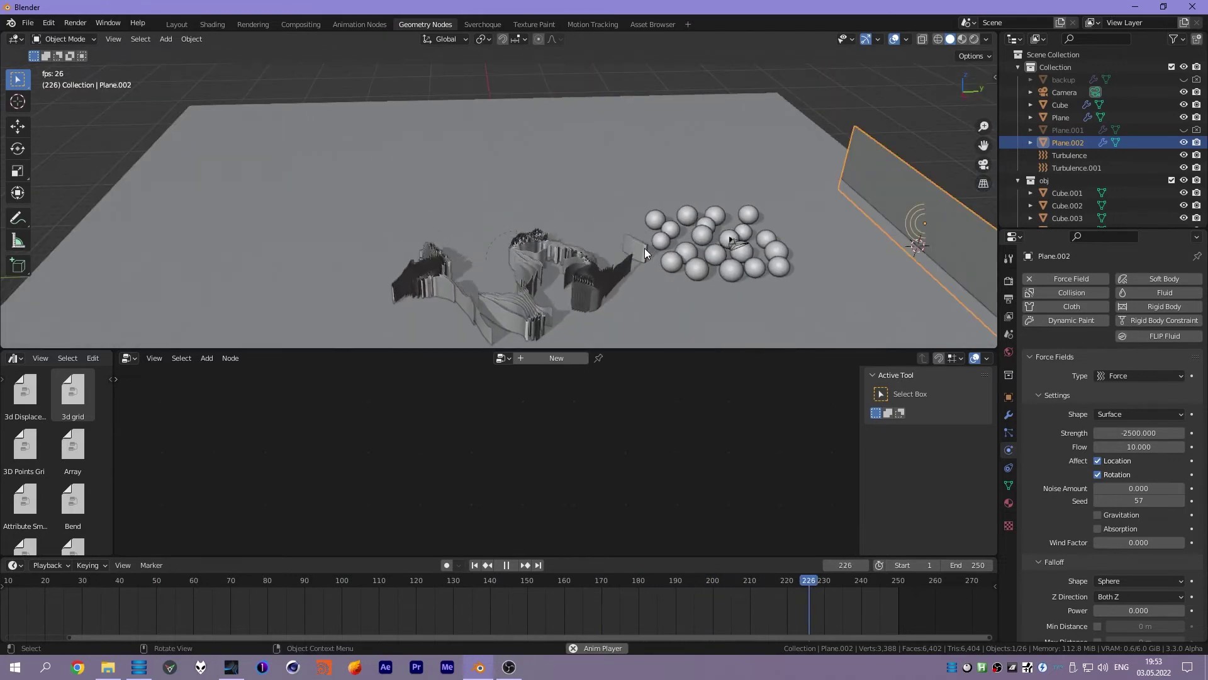
key(space)
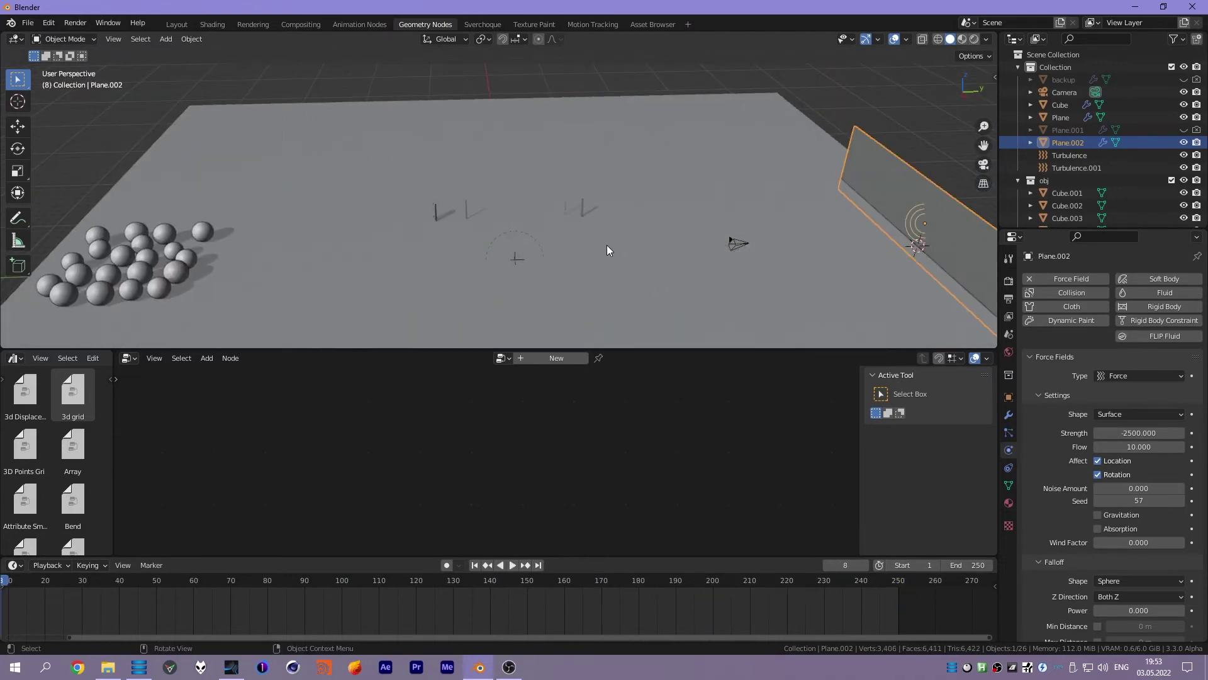
- Switch to camera view, raise the Camera's passepartout to 1.000, and play the animation
key(KP_0)
key(space)
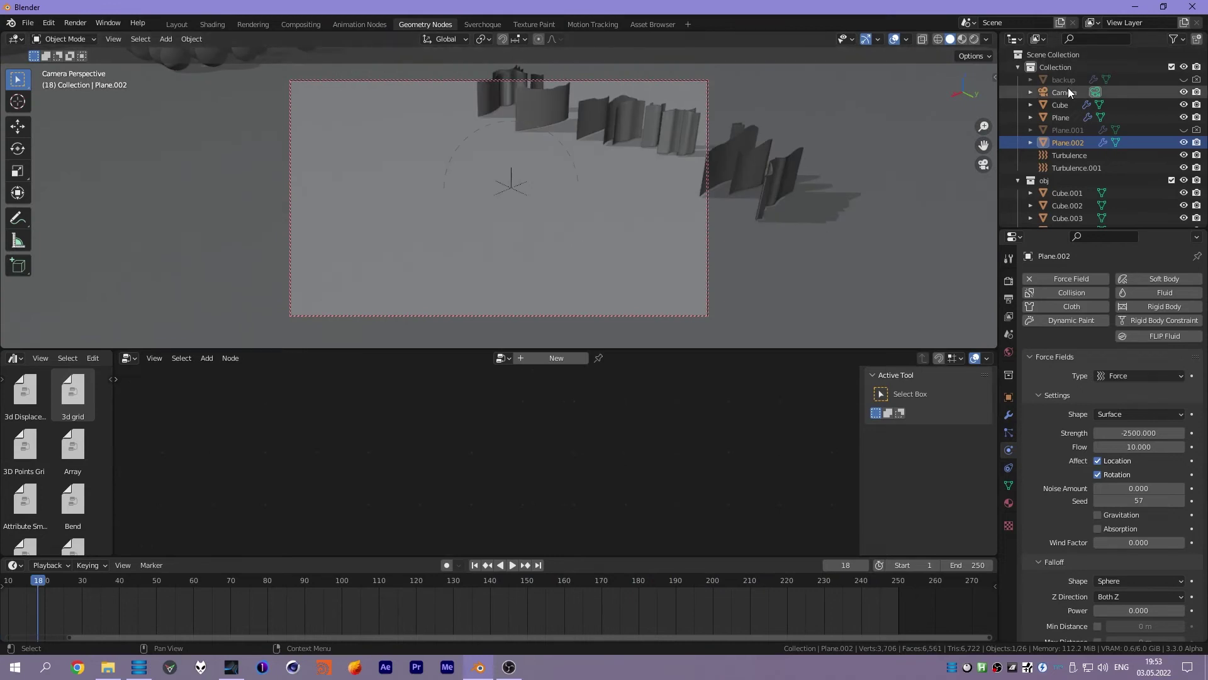
click(1065, 91)
click(1009, 450)
scroll(1032, 494, down, 5)
drag(1117, 480, 1183, 481)
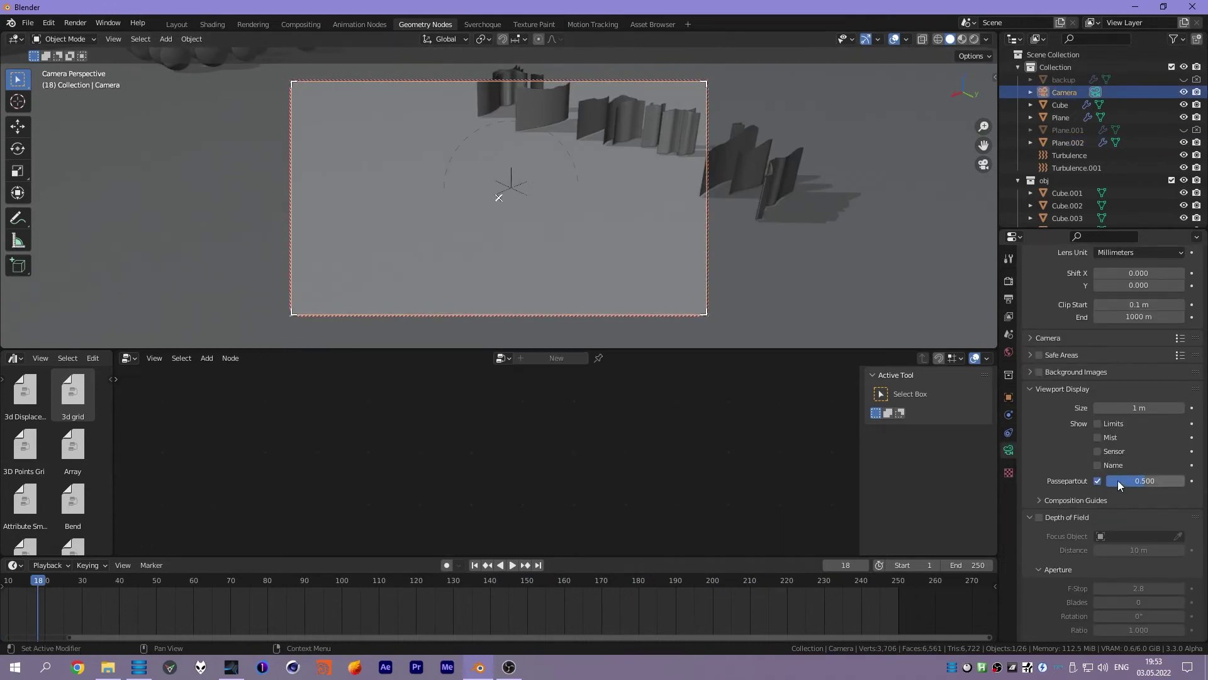
key(space)
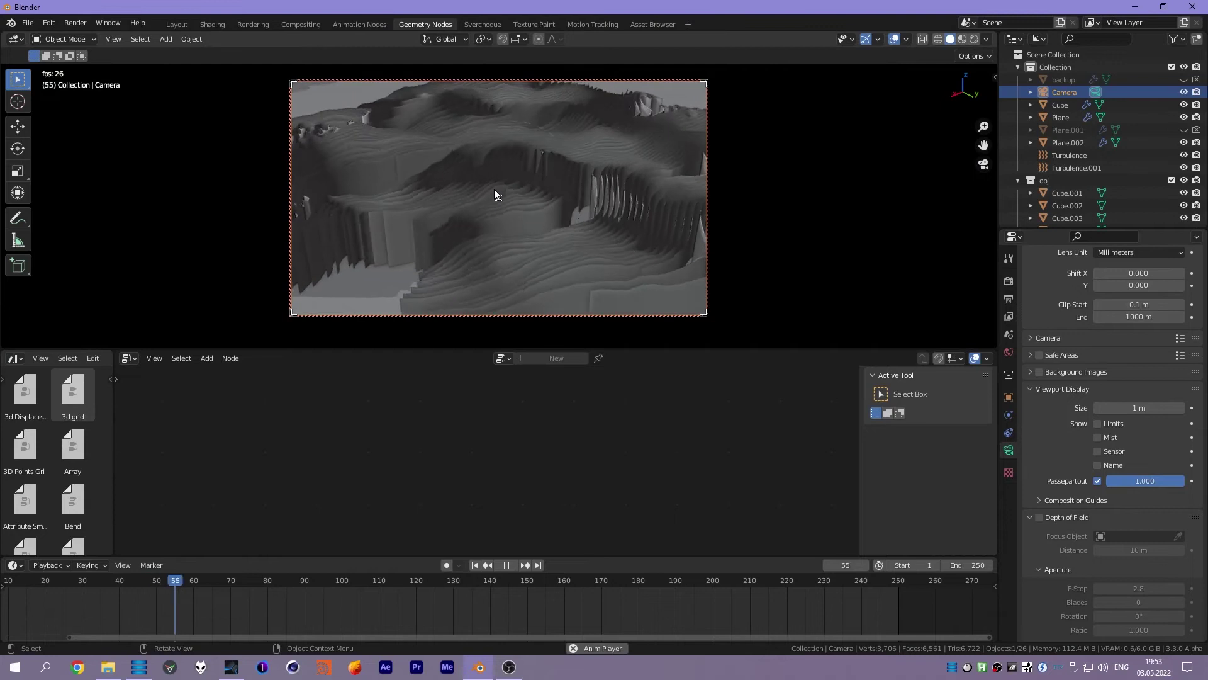
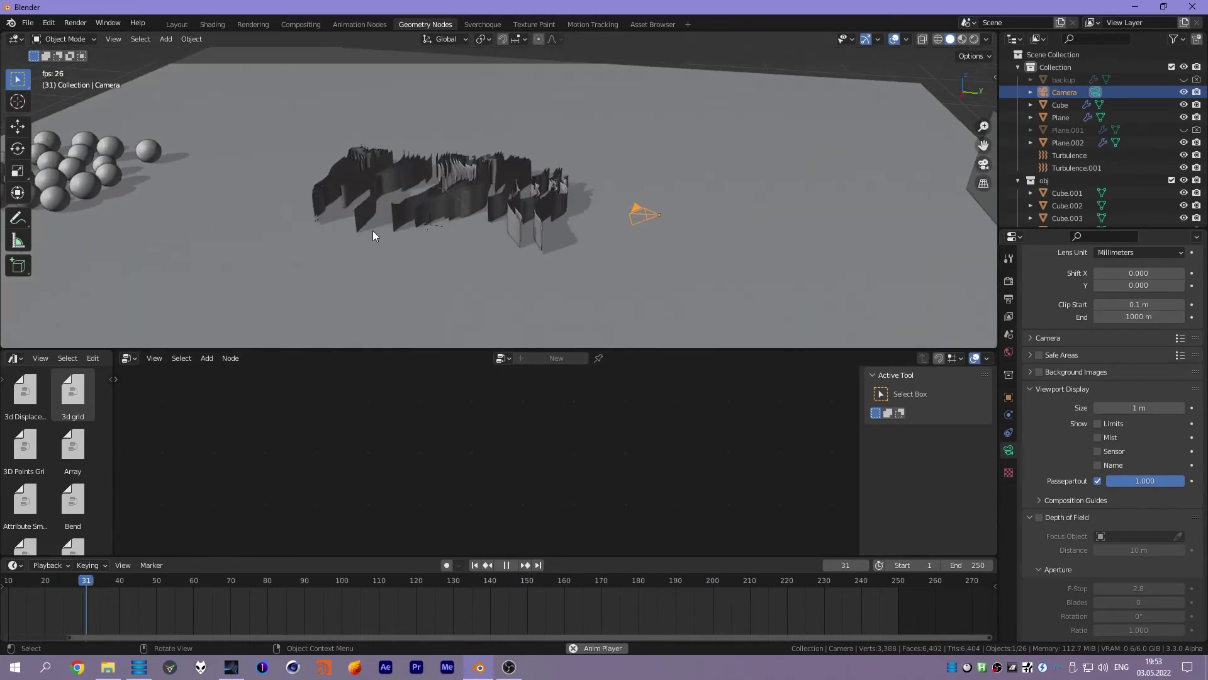
- Select the Cube terrain and stop playback so its Geometry Nodes tree appears
mouse_move(372, 231)
middle_down()
mouse_move(401, 255)
mouse_move(438, 248)
mouse_move(449, 224)
mouse_move(384, 221)
mouse_move(458, 239)
middle_up()
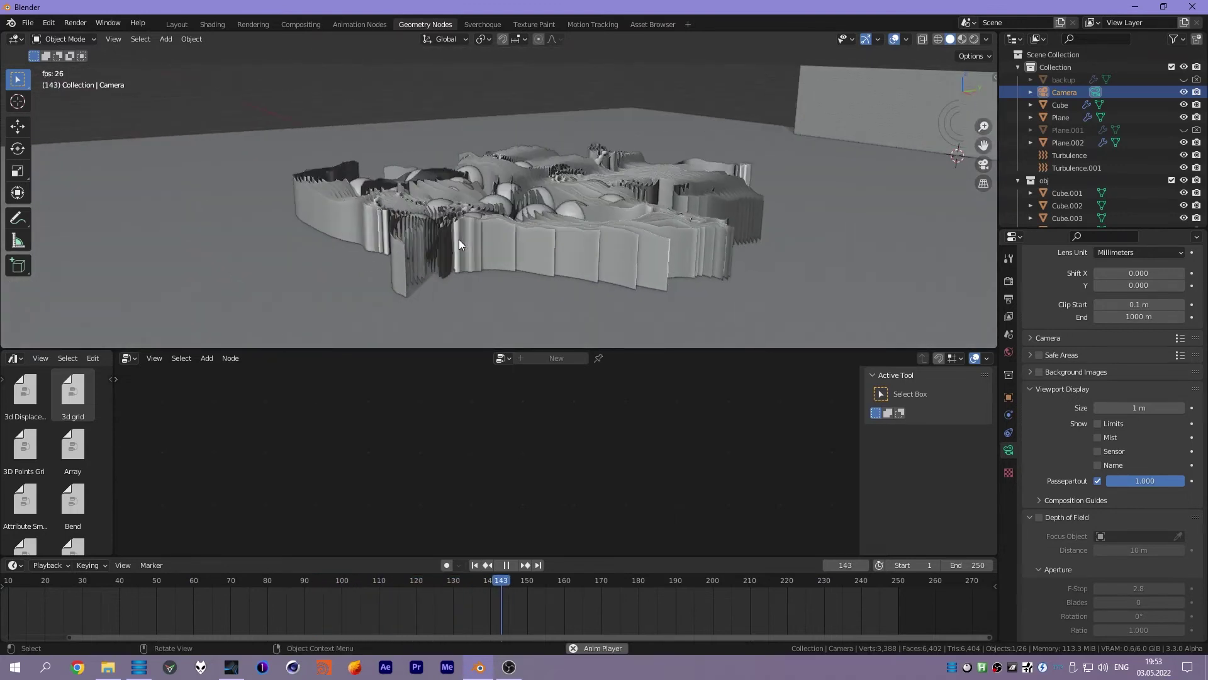
click(492, 240)
key(space)
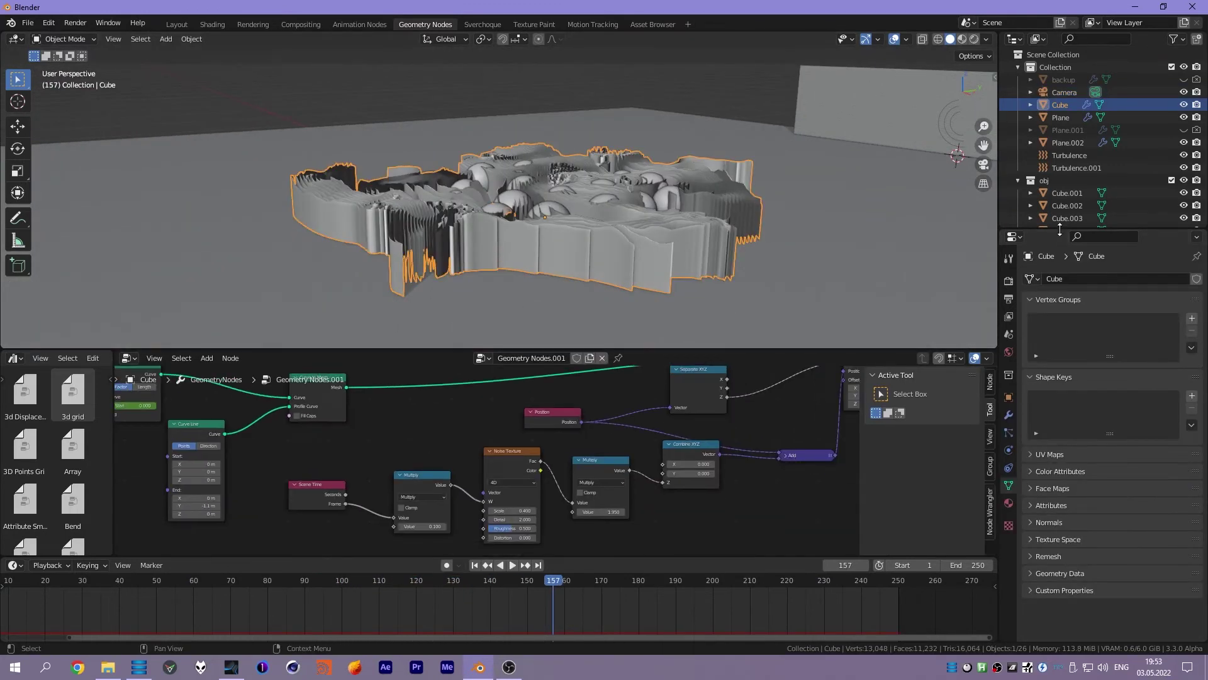
- Drop the obj collection into the Cube's node tree as a Collection Info node
drag(1059, 231, 1058, 359)
click(1018, 180)
mouse_move(812, 402)
middle_down()
mouse_move(522, 434)
mouse_move(732, 424)
middle_up()
drag(1047, 182, 469, 529)
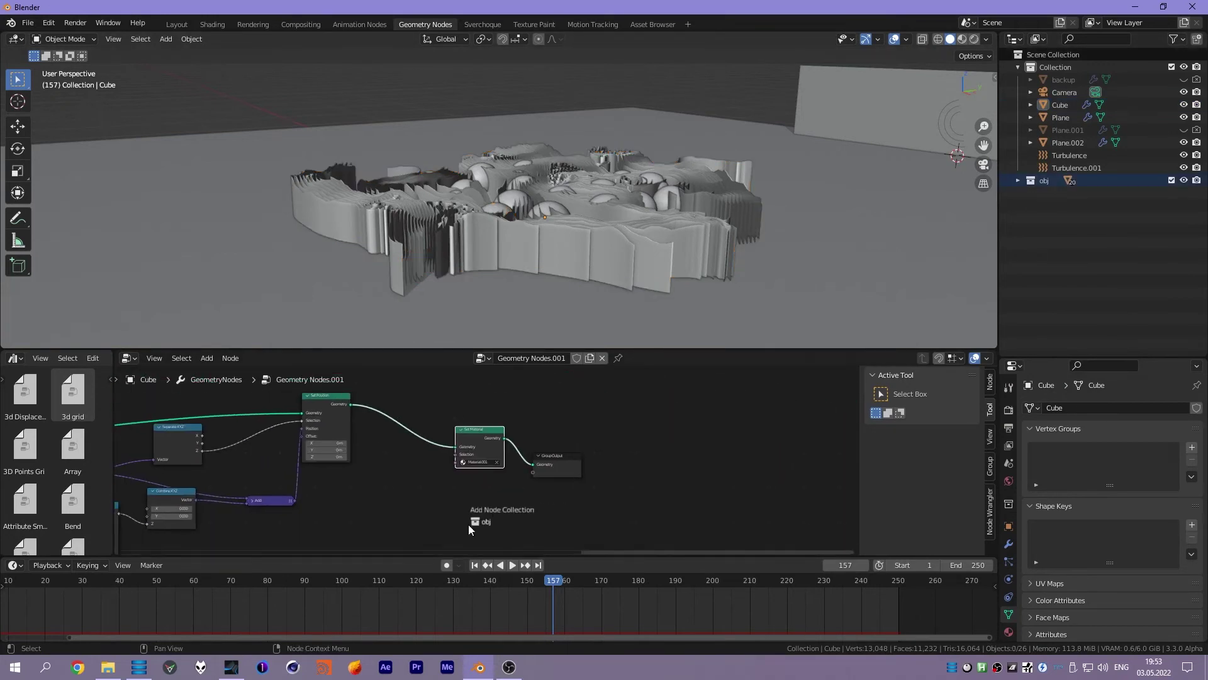
drag(372, 500, 372, 501)
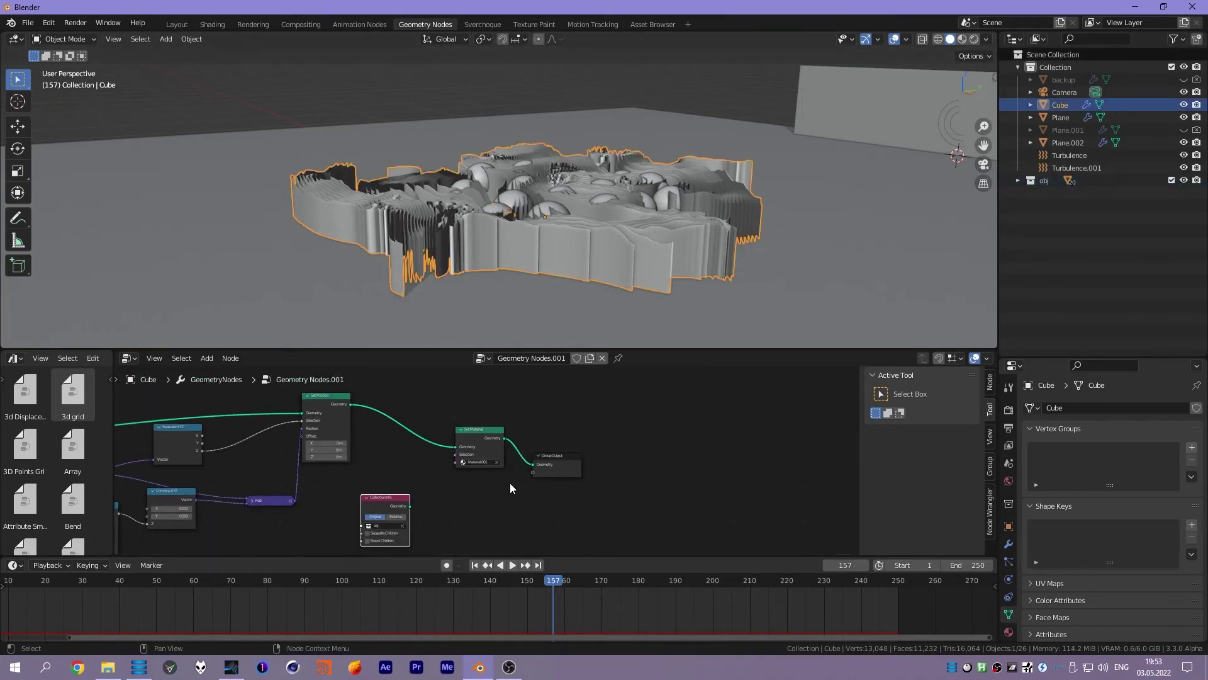
scroll(513, 485, up, 2)
- Move the Collection Info node right and set it to Relative
key(shift+a)
text(set)
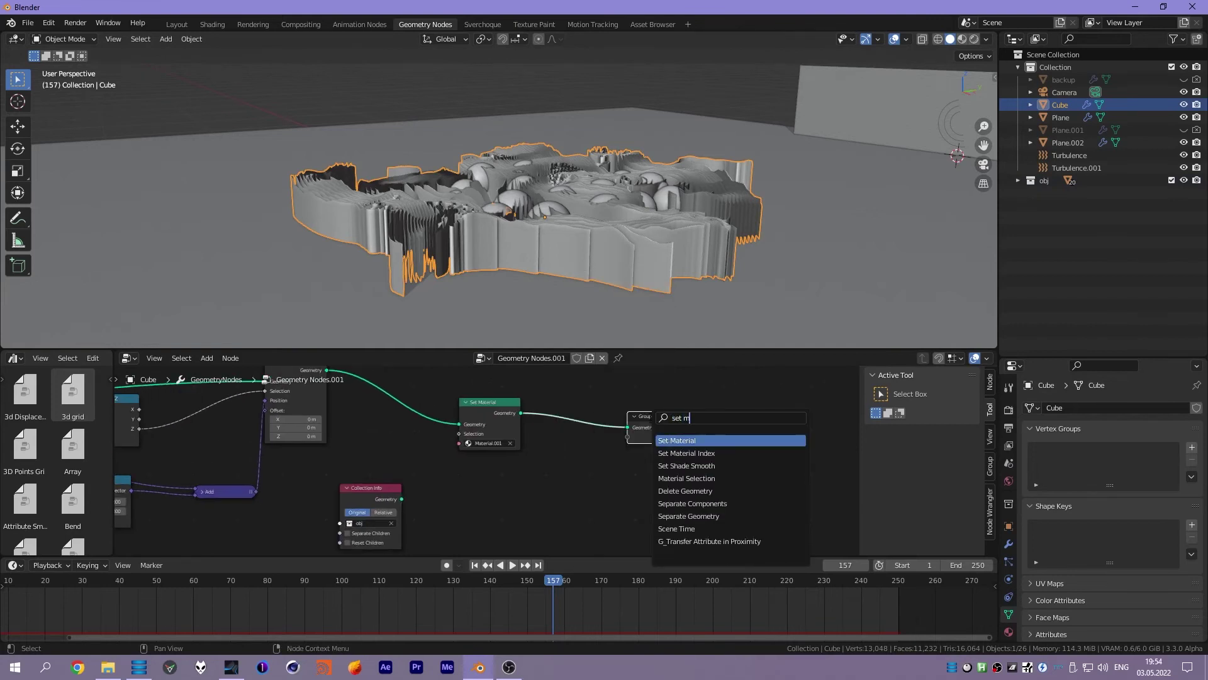
key(Escape)
scroll(338, 461, up, 2)
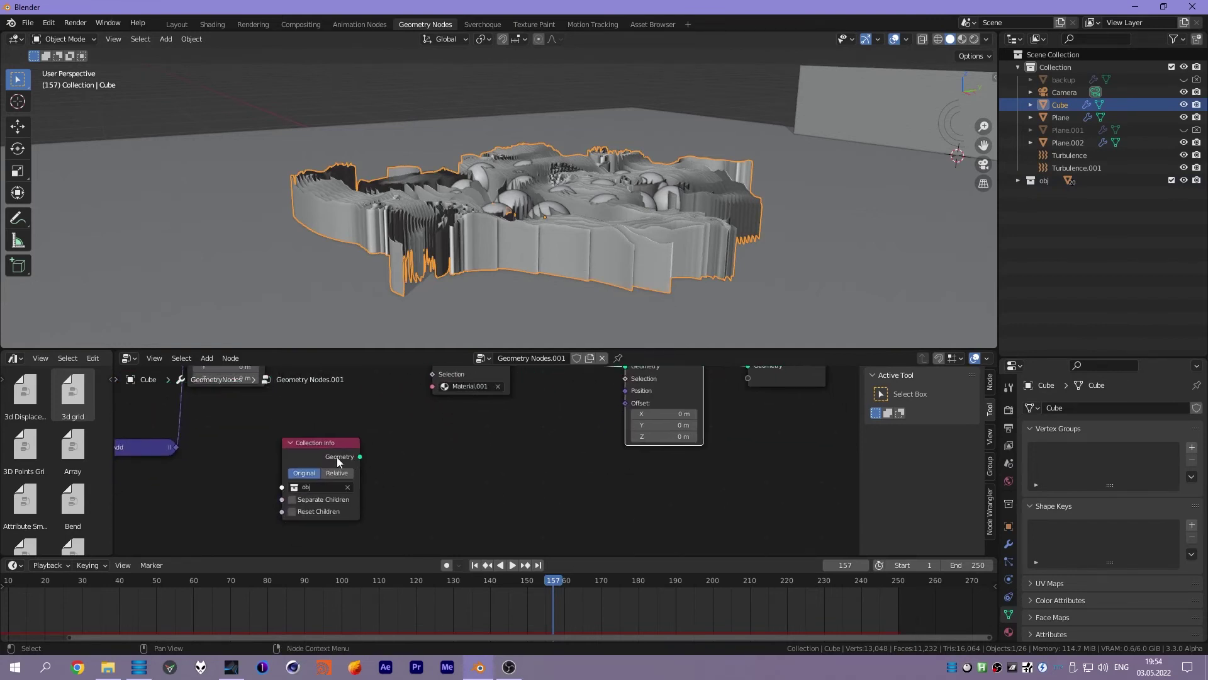
drag(317, 454, 390, 456)
click(405, 476)
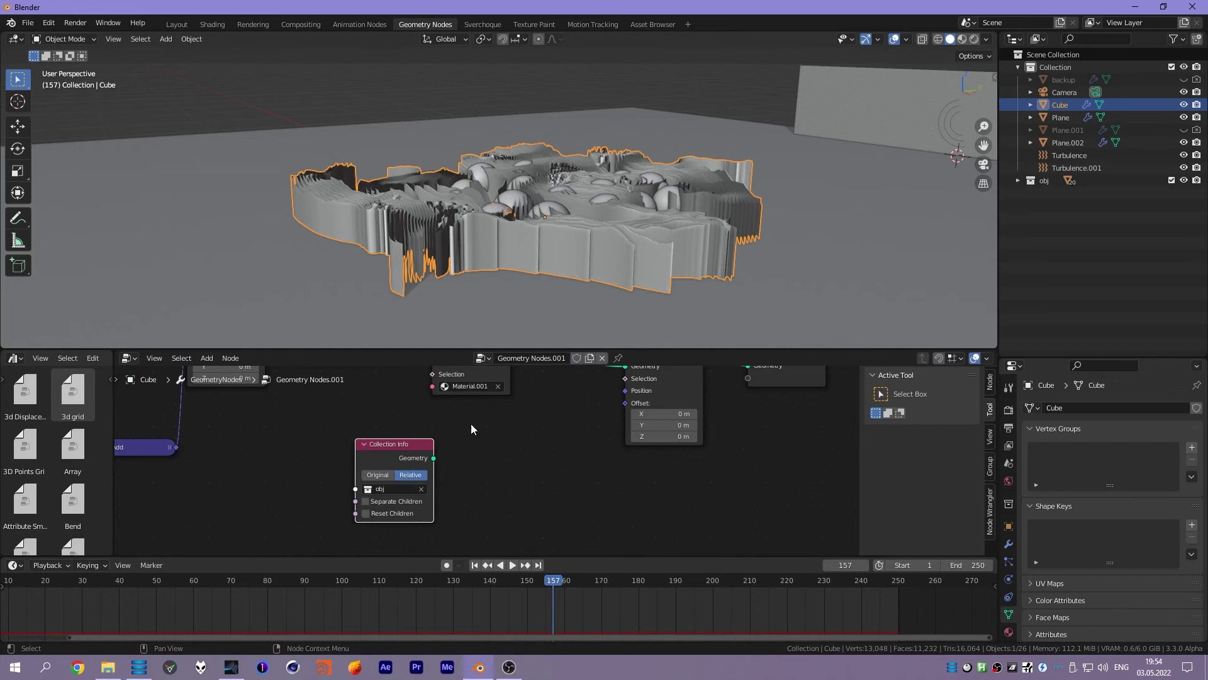
- Preview the sphere animation, then return to frame 1 and orbit around the spheres
key(space)
key(Escape)
middle_drag(537, 207, 380, 246)
scroll(380, 246, down, 3)
- Bake the simulation from Scene Properties' Rigid Body World cache panel
scroll(450, 236, up, 3)
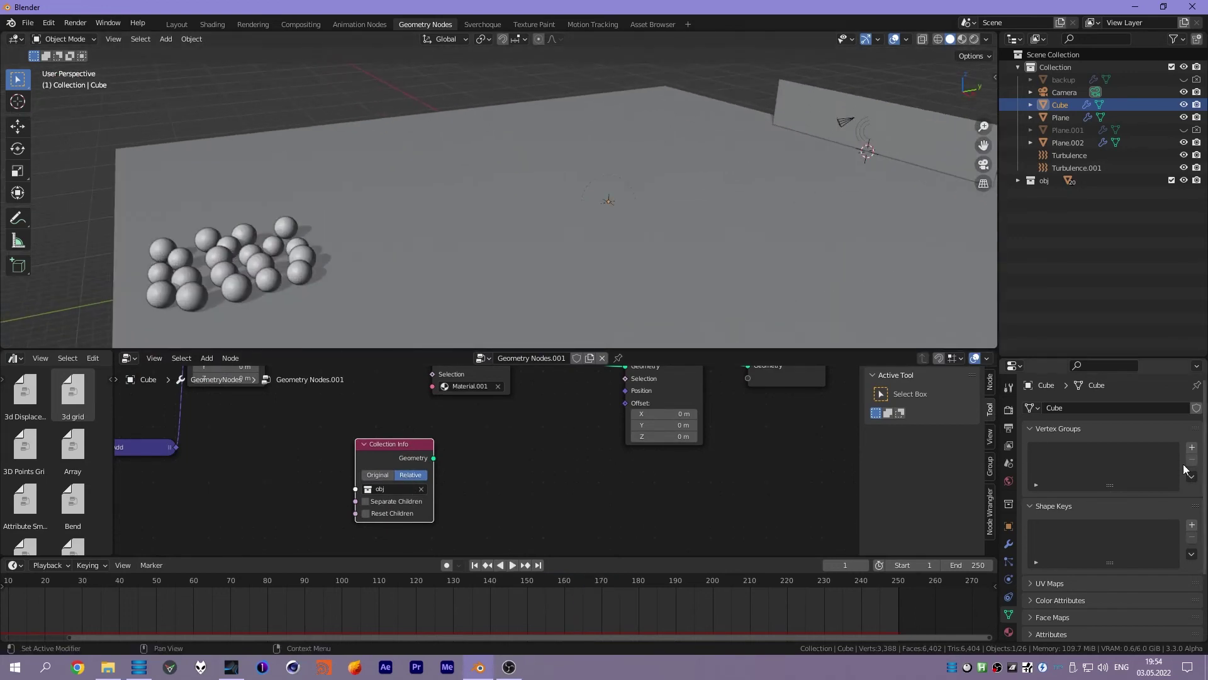
click(1009, 463)
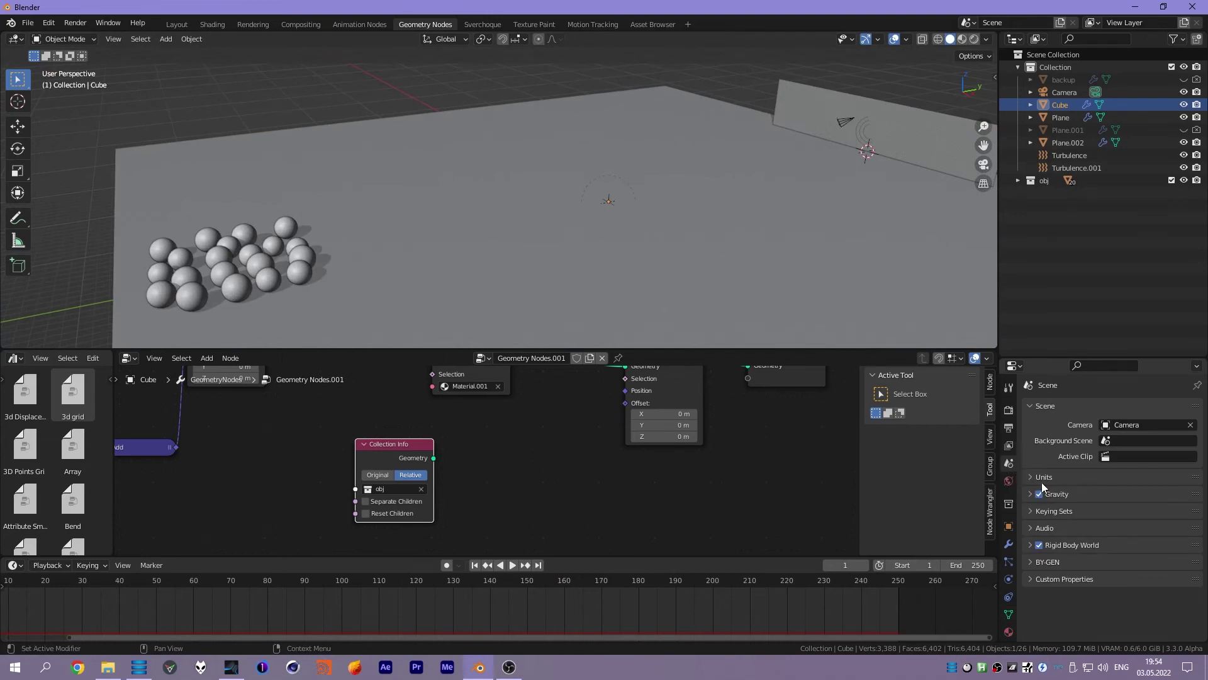
click(1032, 545)
scroll(1078, 532, down, 4)
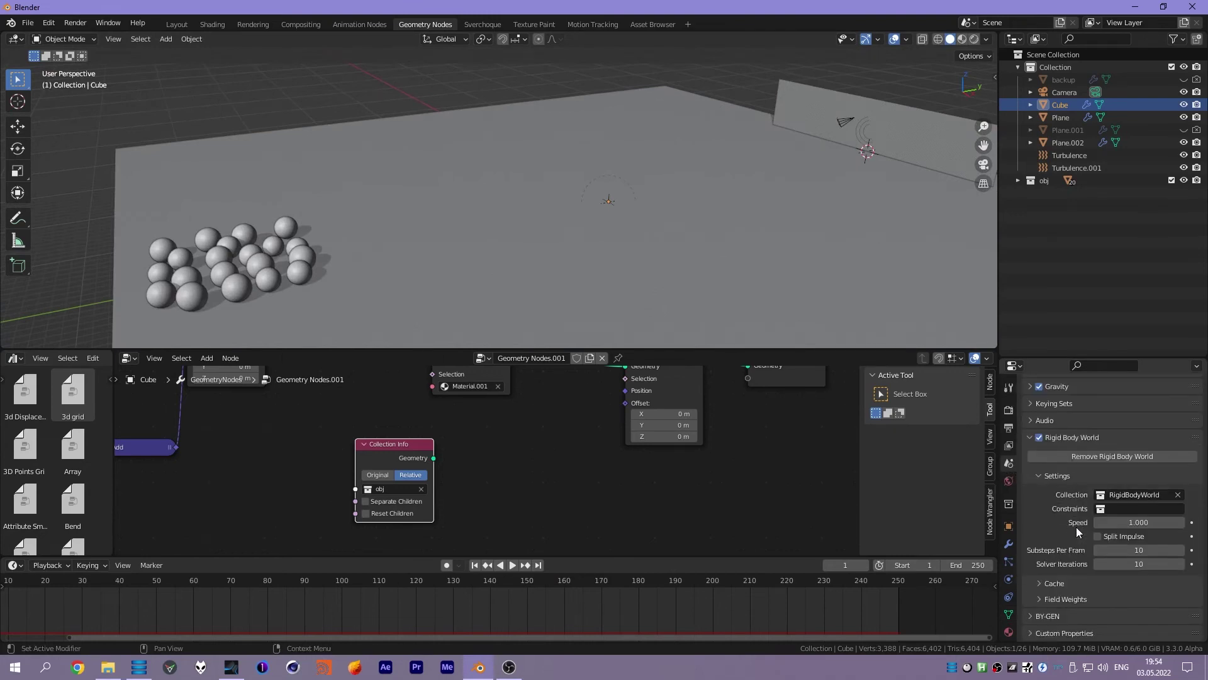
click(1044, 585)
scroll(1057, 566, down, 3)
click(1074, 577)
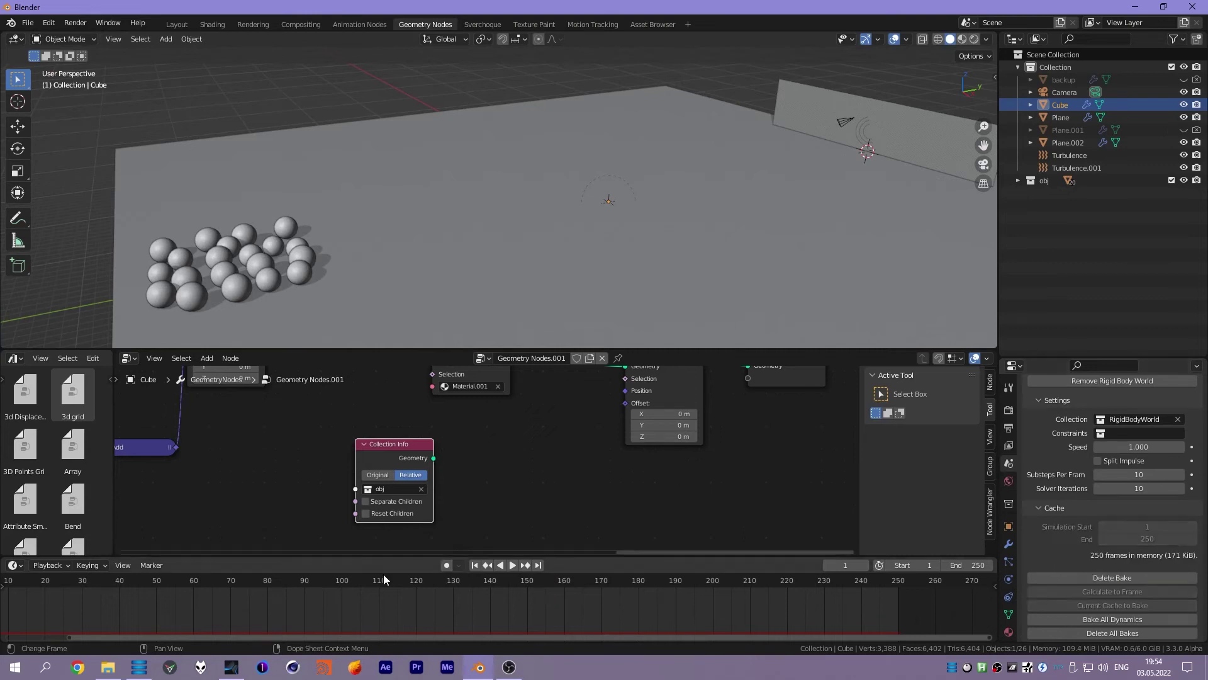
- Play the baked simulation and scrub the timeline between about frames 213 and 115
key(space)
mouse_move(187, 581)
mouse_down()
mouse_move(764, 587)
mouse_move(292, 591)
mouse_move(651, 607)
mouse_up()
mouse_move(726, 612)
mouse_down()
mouse_move(297, 620)
mouse_move(399, 616)
mouse_up()
key(space)
- Add a Realize Instances node fed by the Collection Info geometry
middle_drag(523, 292, 440, 265)
scroll(377, 479, down, 2)
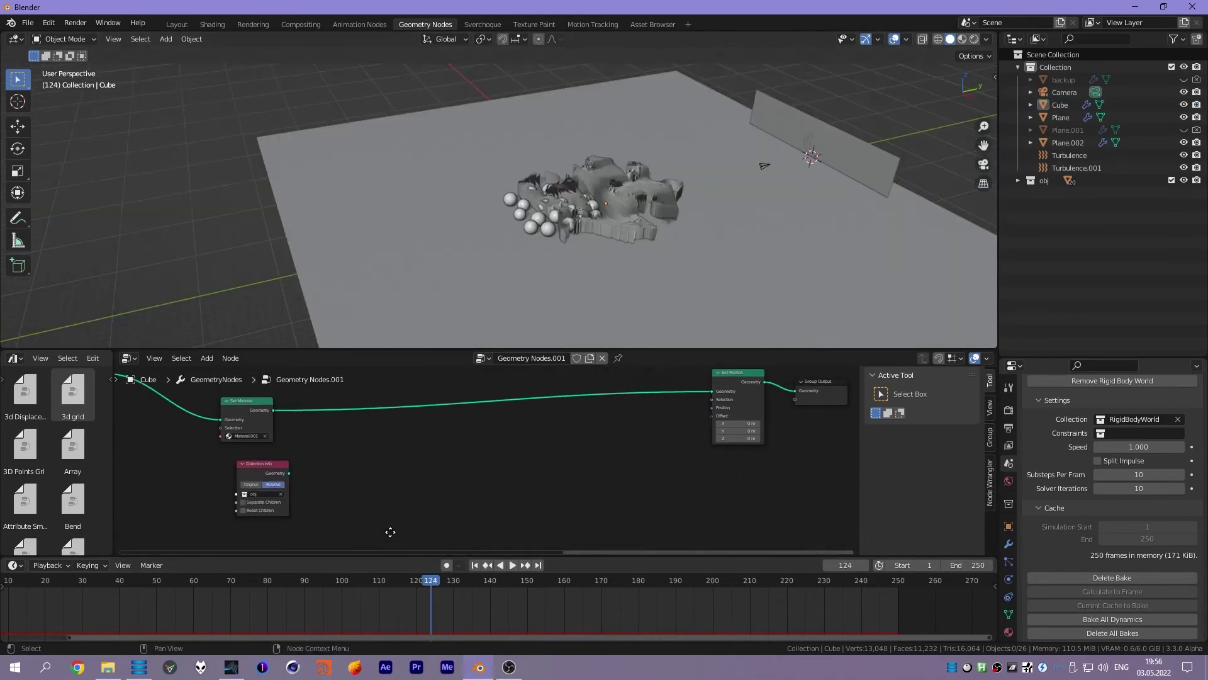
drag(231, 454, 316, 460)
key(shift+a)
text(realize)
key(Return)
click(373, 452)
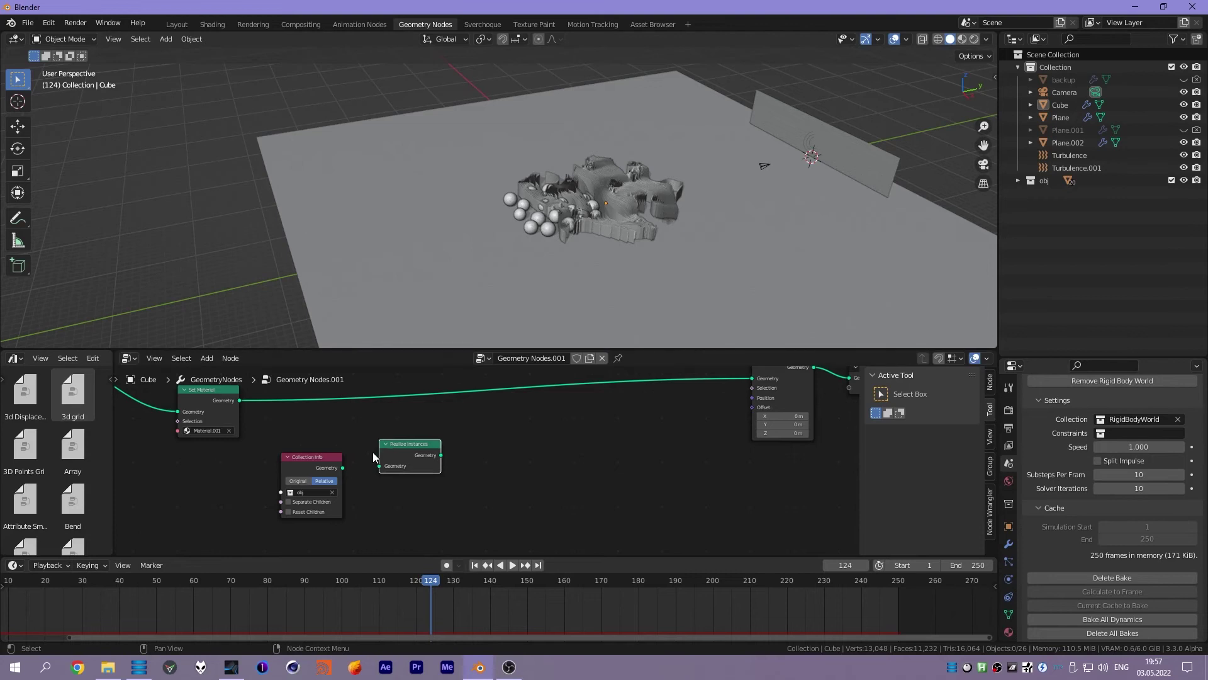
scroll(344, 476, up, 2)
drag(268, 455, 261, 447)
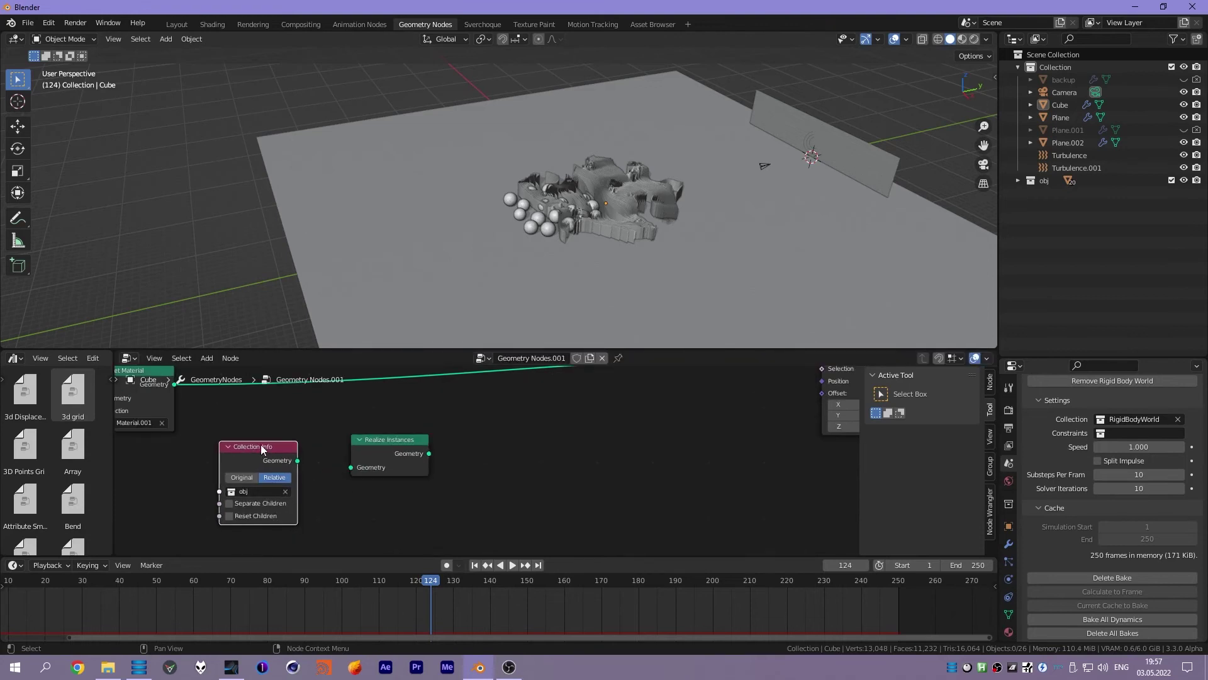
drag(352, 468, 351, 467)
- Add a Geometry Proximity node with the realized spheres as its Target
scroll(378, 465, down, 2)
key(shift+a)
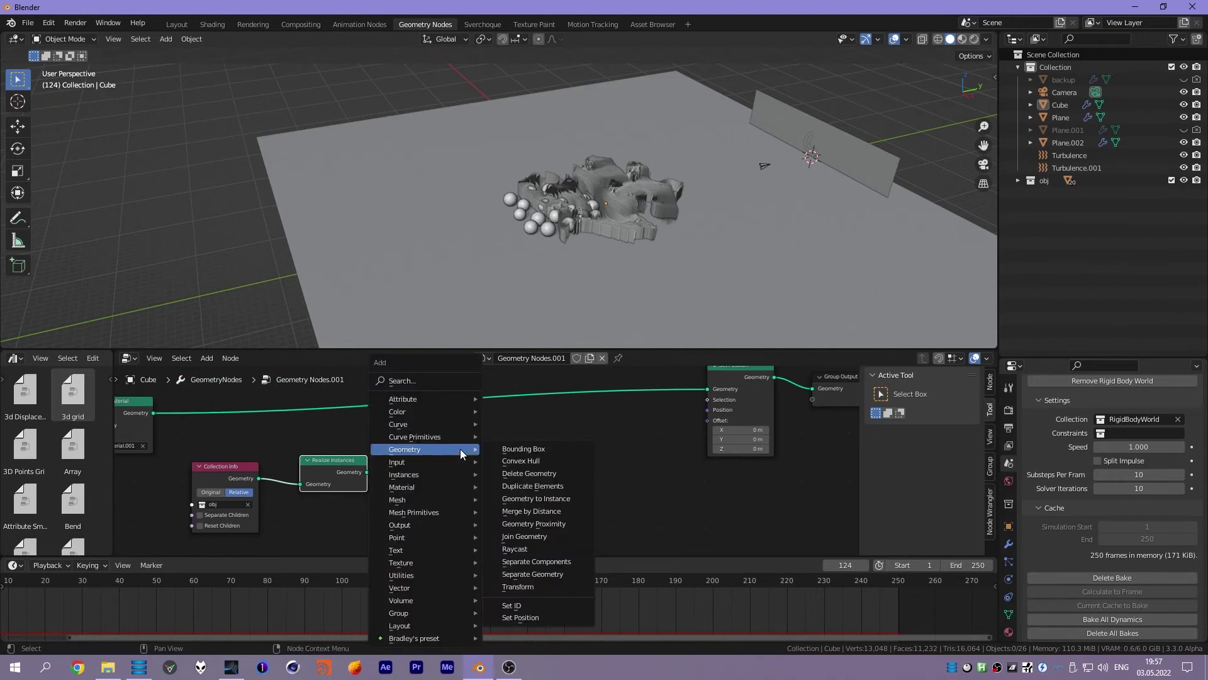
click(553, 524)
click(422, 433)
drag(367, 472, 425, 490)
click(456, 497)
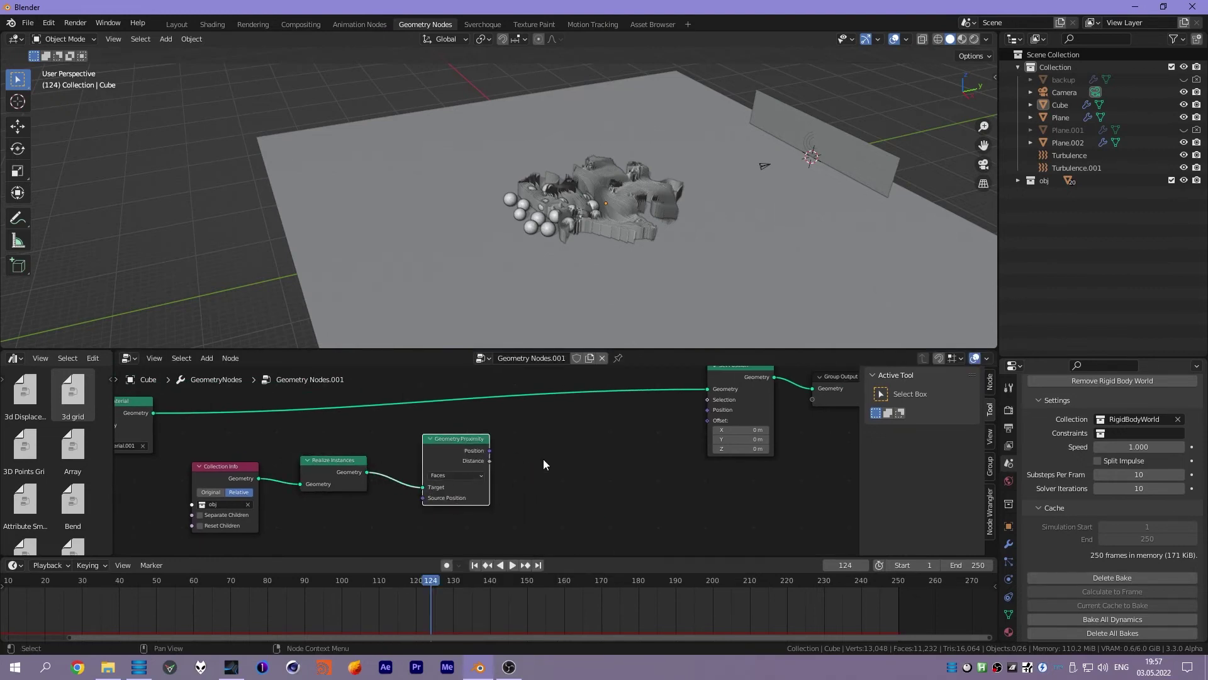
- Add a Map Range node taking the proximity Distance as its Value
middle_drag(544, 464, 499, 464)
key(shift+a)
text(map ran)
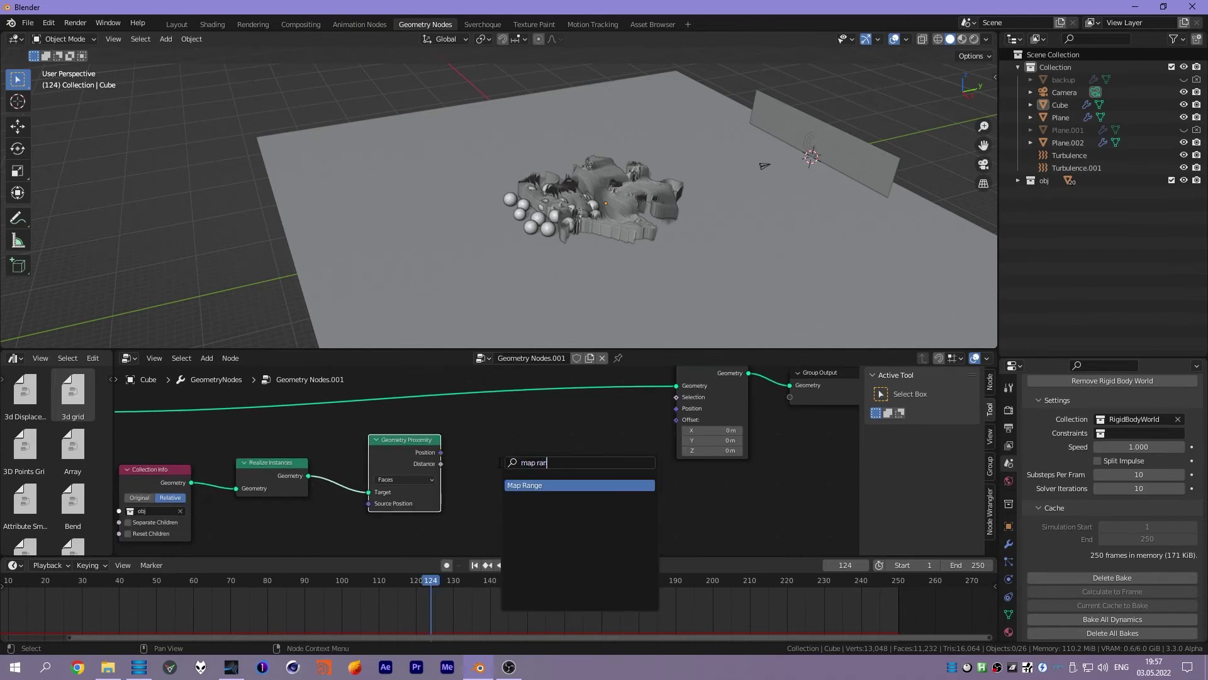
key(Return)
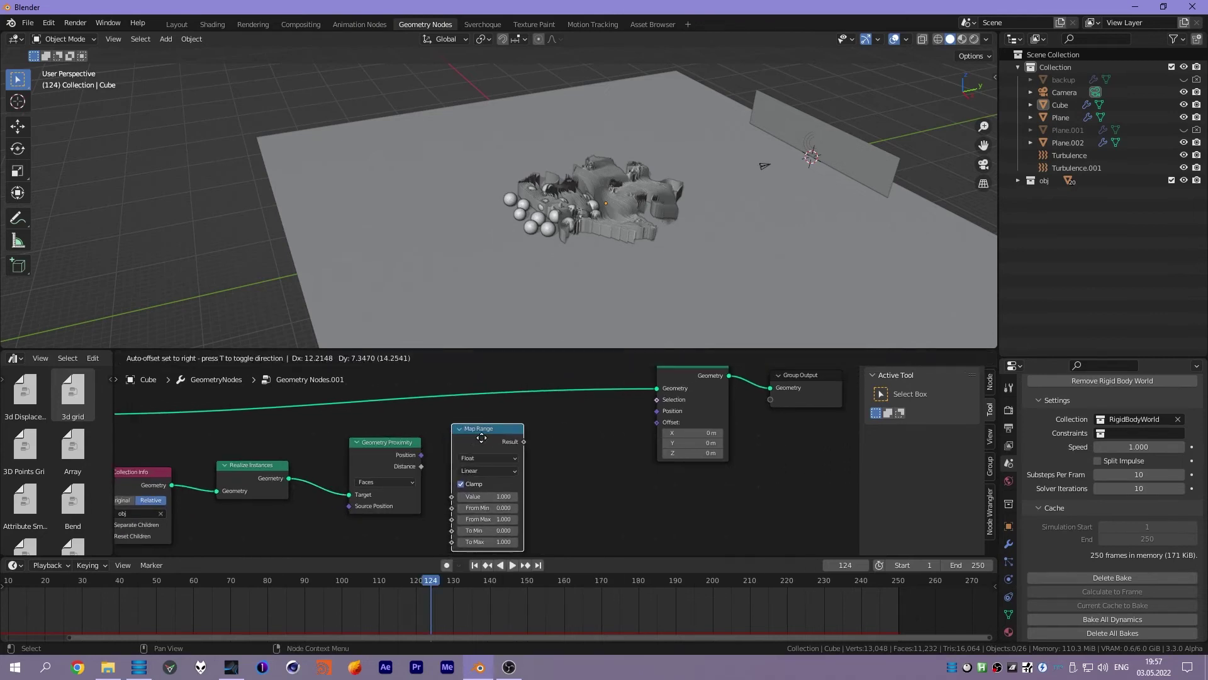
click(496, 440)
drag(495, 444, 505, 435)
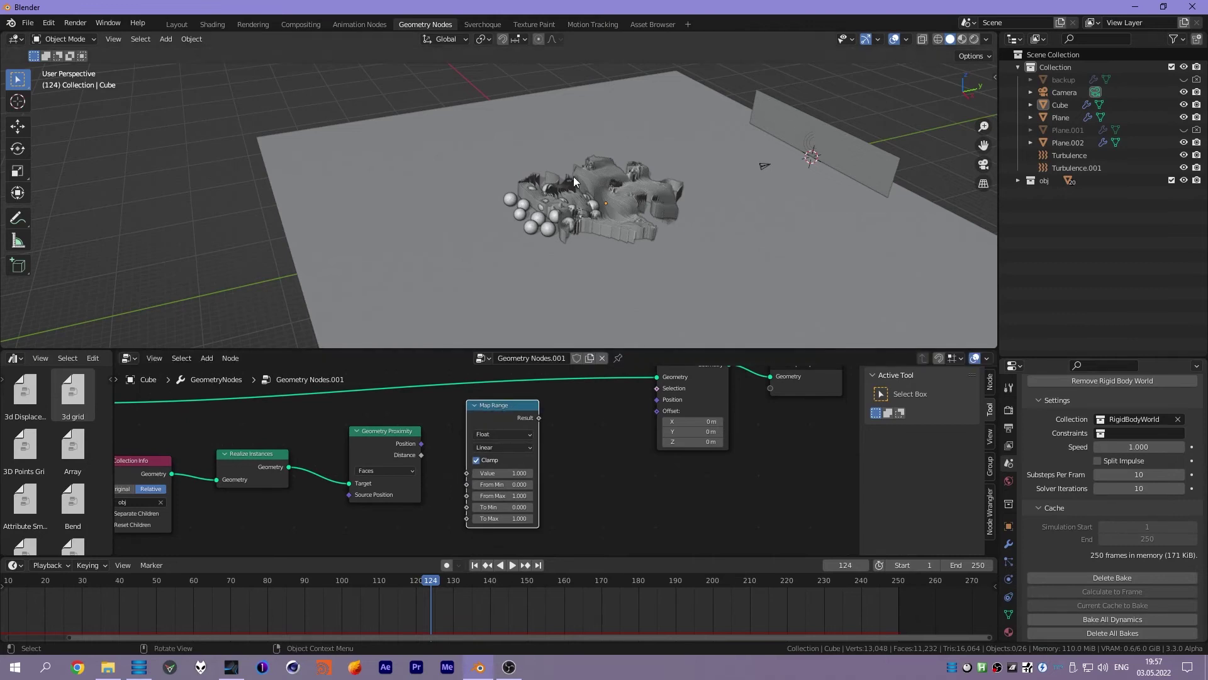
scroll(623, 254, up, 3)
middle_drag(622, 250, 585, 277)
drag(421, 454, 466, 472)
- Add a Combine XYZ node with Map Range Result driving its Z
scroll(522, 454, down, 1)
key(shift+a)
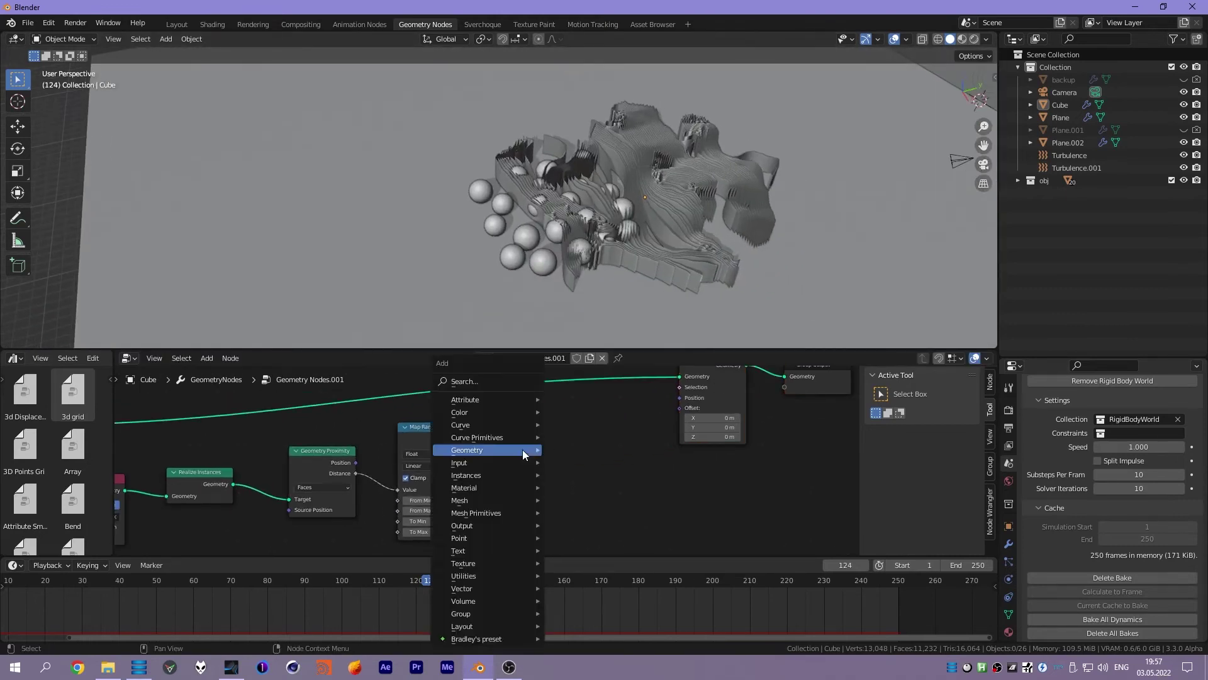
text(combine)
key(Return)
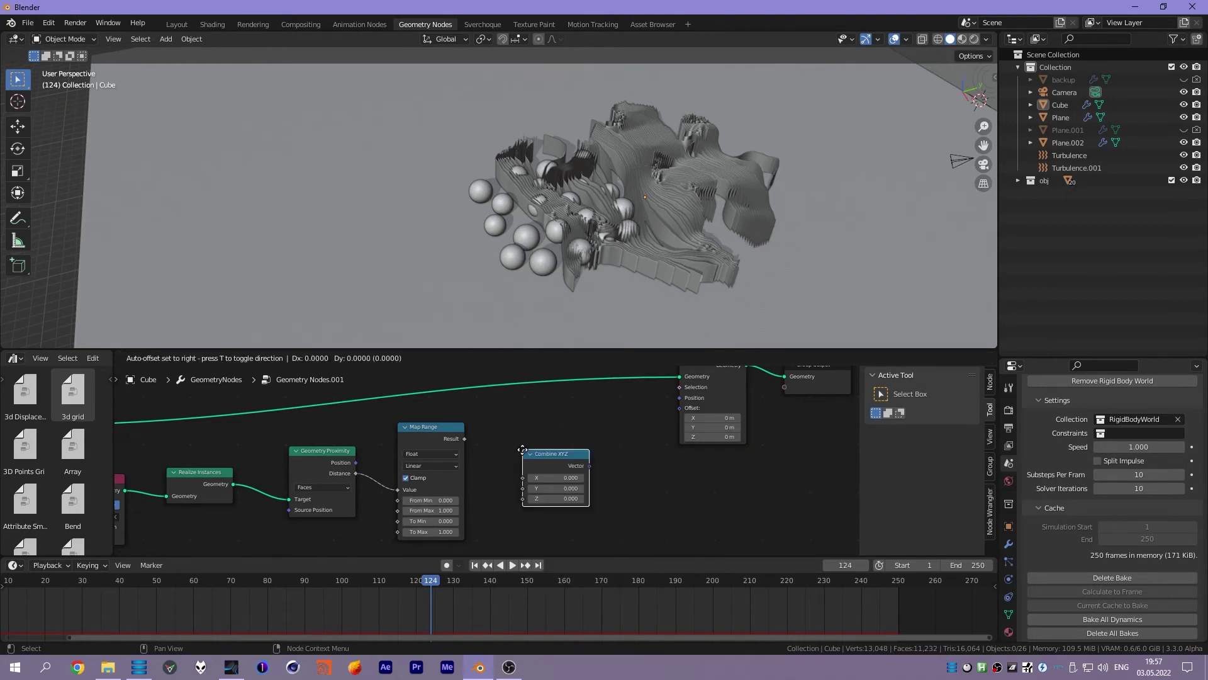
click(507, 421)
drag(464, 438, 507, 470)
mouse_move(566, 240)
middle_down()
mouse_move(600, 208)
mouse_move(580, 235)
mouse_move(531, 220)
middle_up()
click(531, 220)
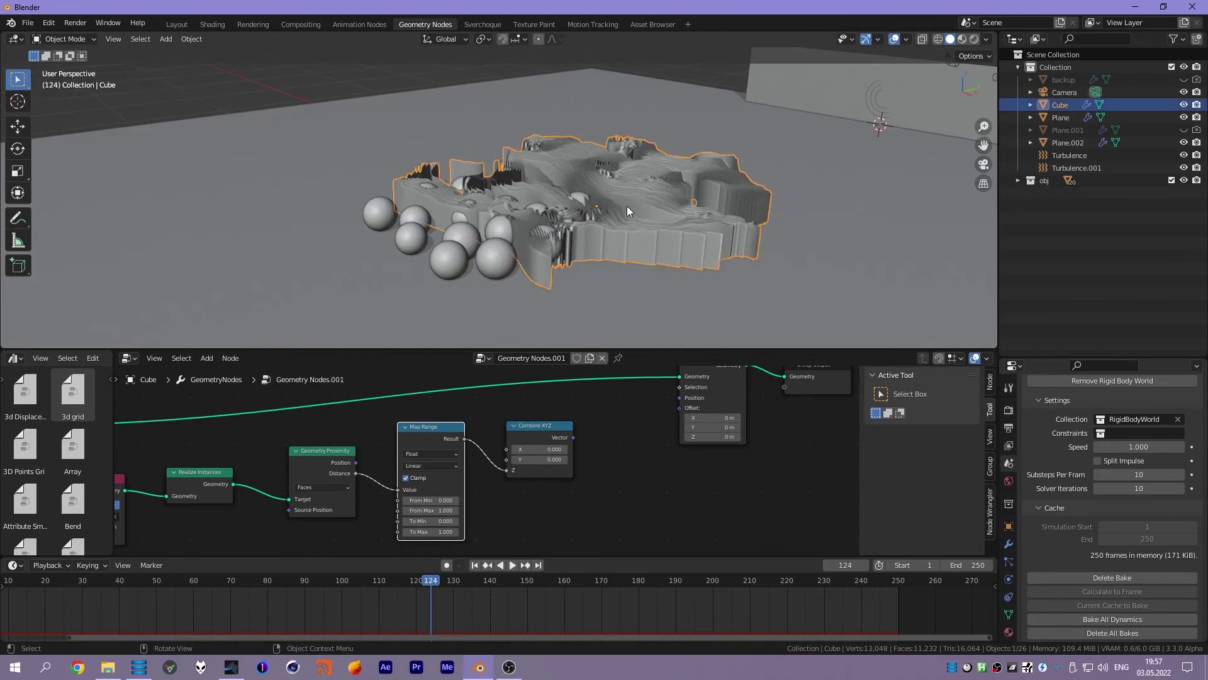
middle_drag(627, 206, 523, 169)
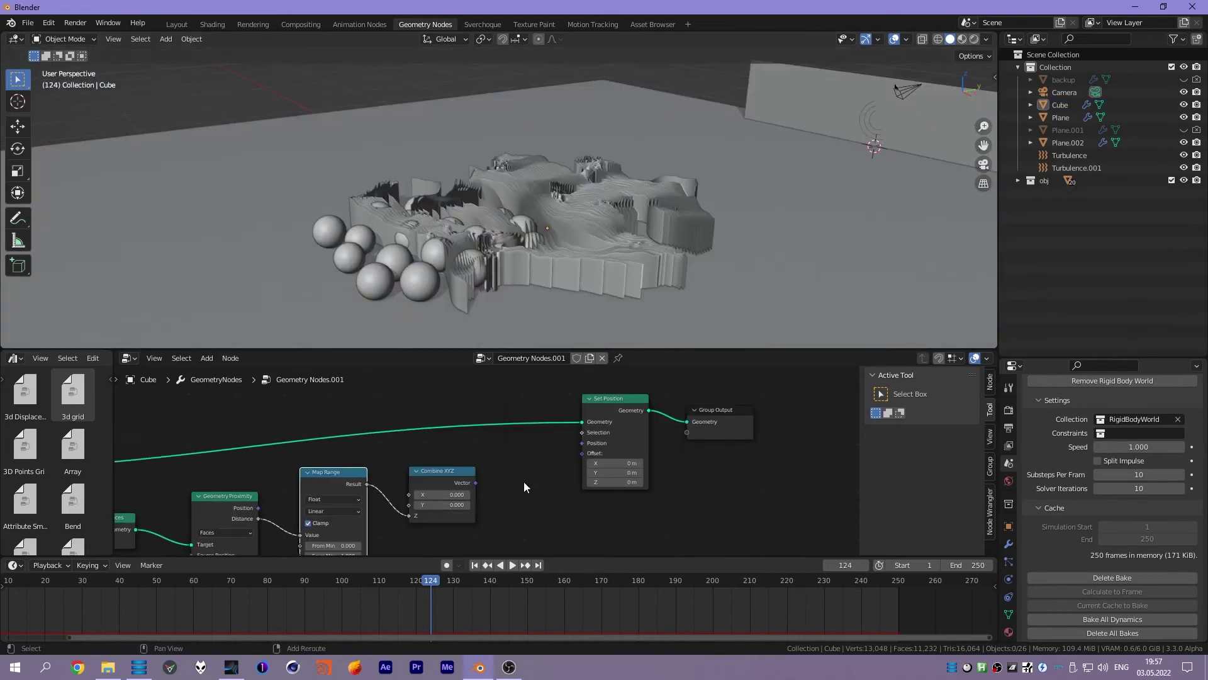
- Add a vector Add node and a Position node ahead of Set Position
key(shift+a)
text(add)
key(Return)
click(595, 433)
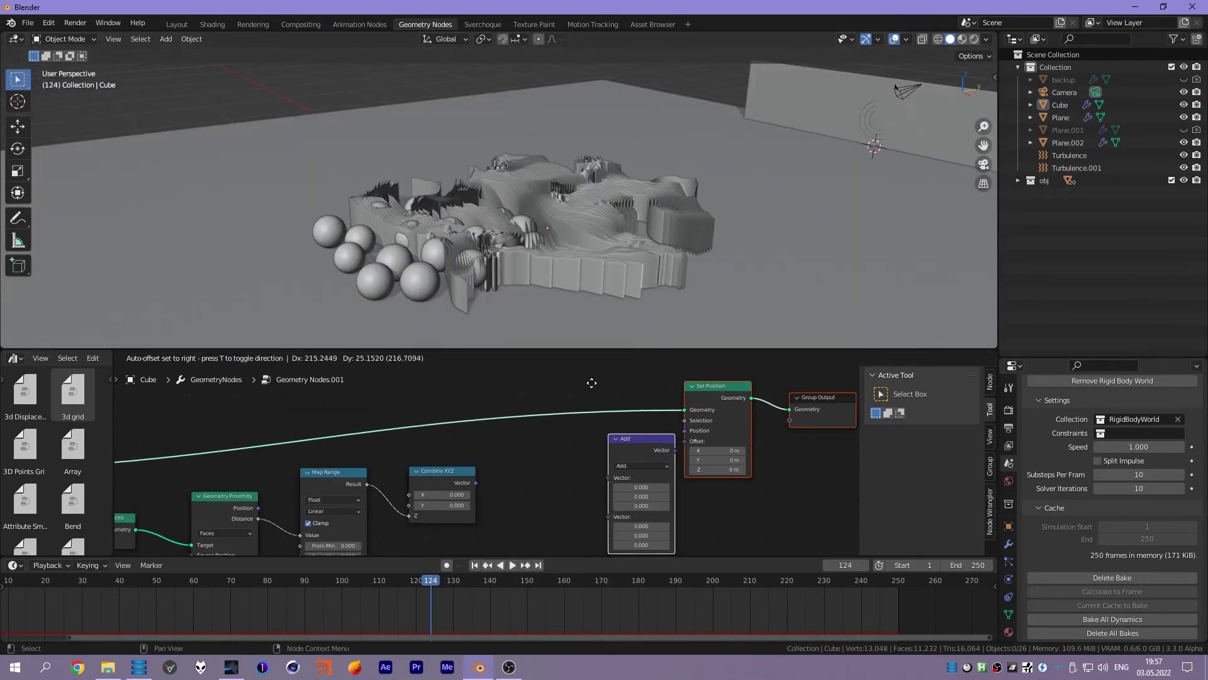
key(shift+a)
text(position)
key(Return)
click(509, 443)
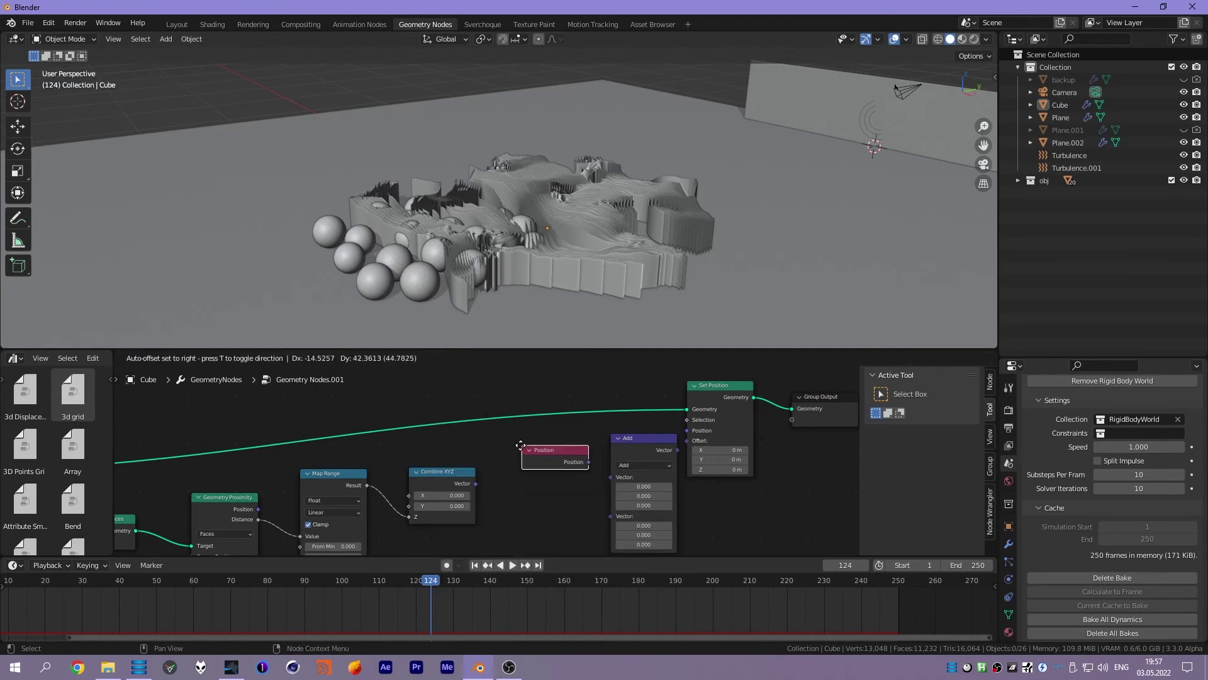
- Sum Position and the Combine XYZ vector, feeding the result into Set Position's Position
drag(576, 458, 611, 477)
mouse_move(518, 489)
mouse_down()
mouse_move(623, 475)
mouse_move(616, 432)
mouse_move(688, 431)
mouse_up()
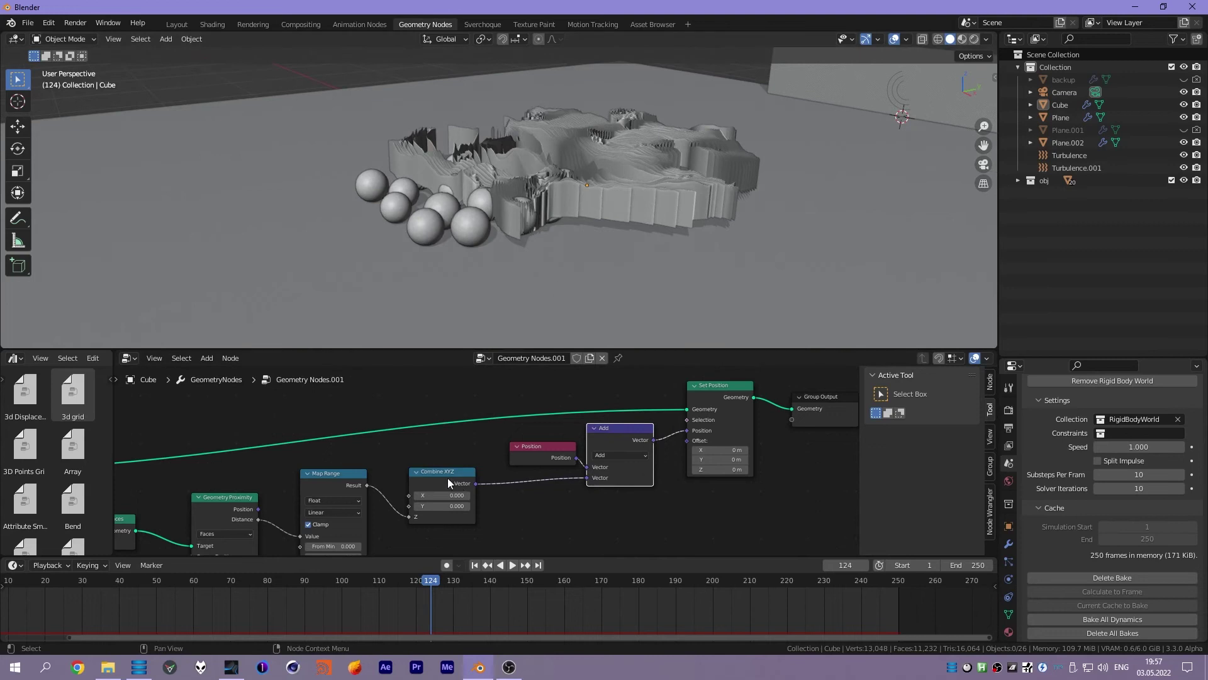
middle_drag(448, 478, 598, 417)
scroll(470, 503, up, 2)
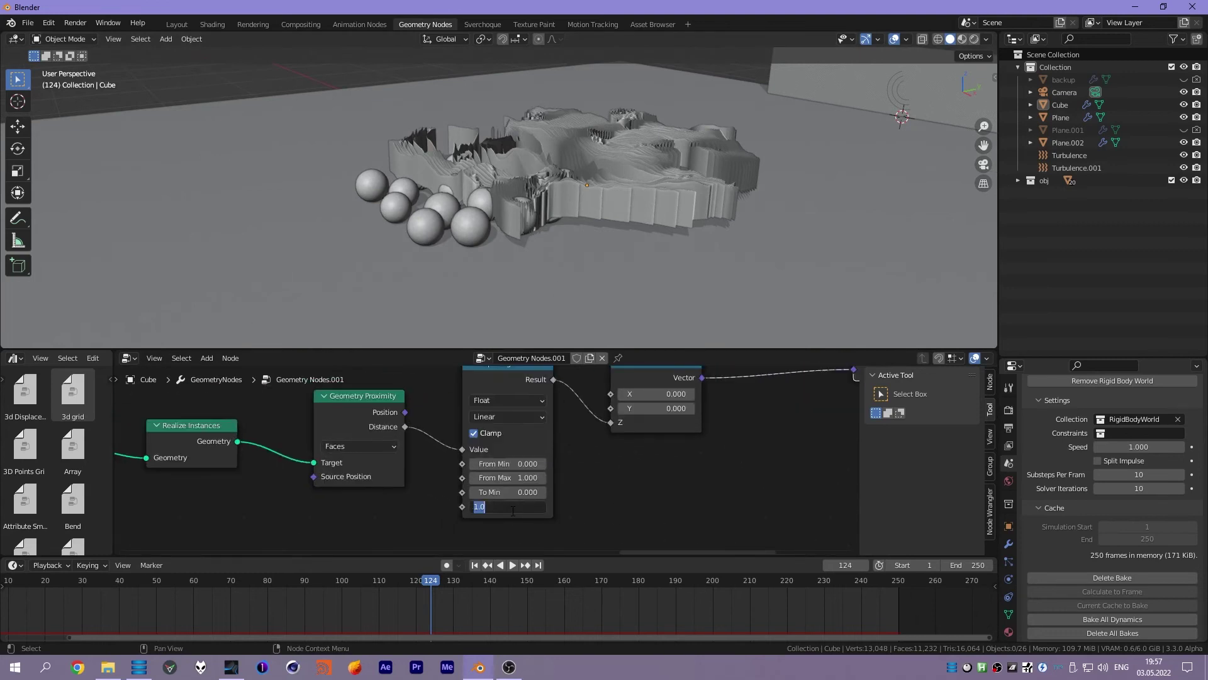
- Set Map Range To Max 0, a negative To Min, and Smoother Step interpolation
text(0)
key(Return)
drag(509, 492, 478, 492)
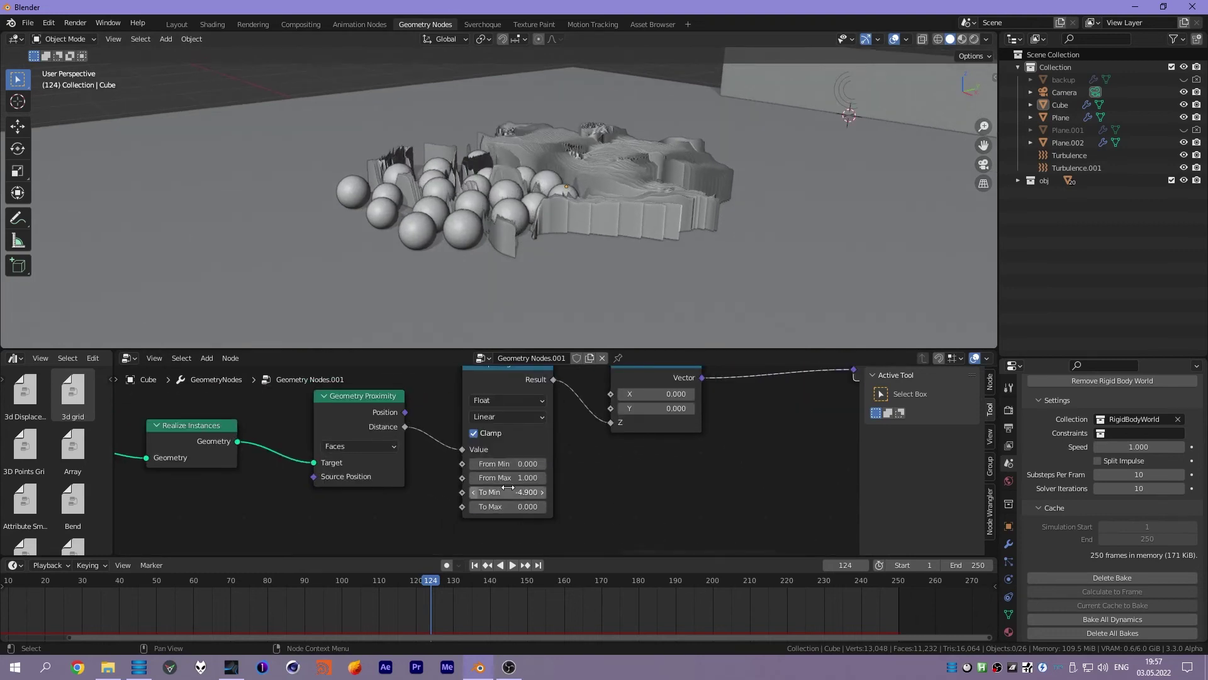
scroll(469, 255, up, 3)
middle_drag(469, 255, 458, 305)
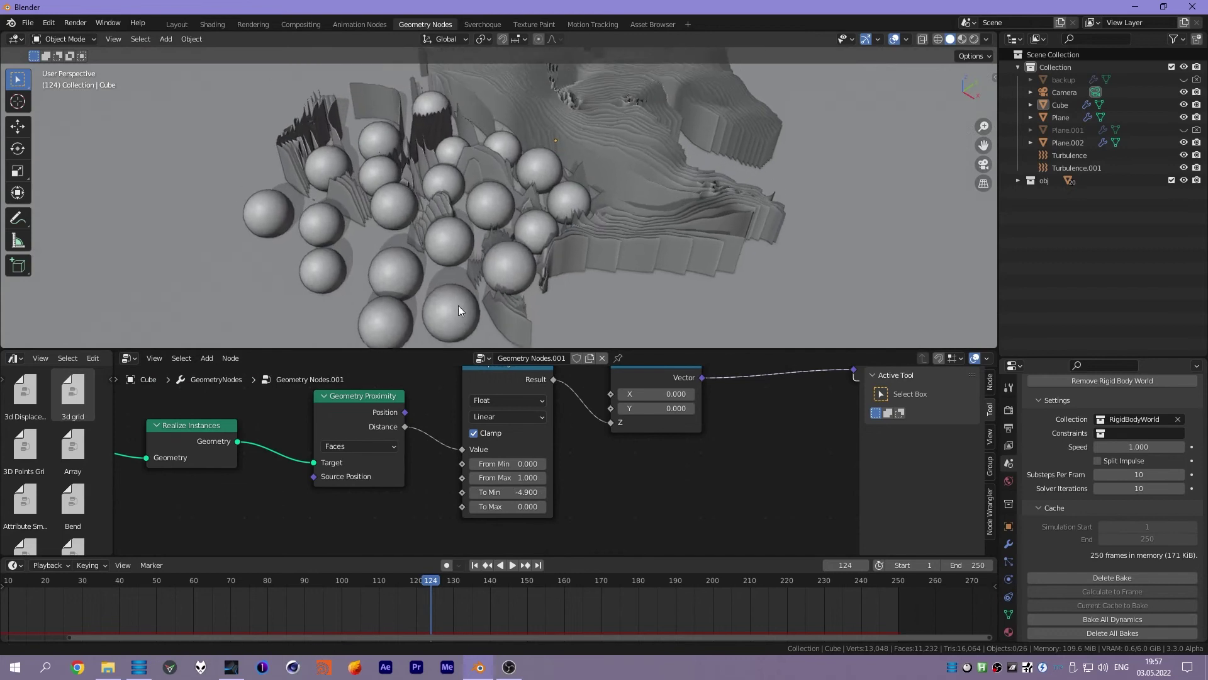
click(492, 416)
click(523, 473)
- Tune Map Range From Max to 1.210 and From Min to 0.060
mouse_move(451, 223)
middle_down()
mouse_move(497, 200)
mouse_move(497, 314)
middle_up()
scroll(497, 201, up, 2)
mouse_move(506, 462)
mouse_down()
mouse_move(485, 462)
mouse_move(529, 462)
mouse_up()
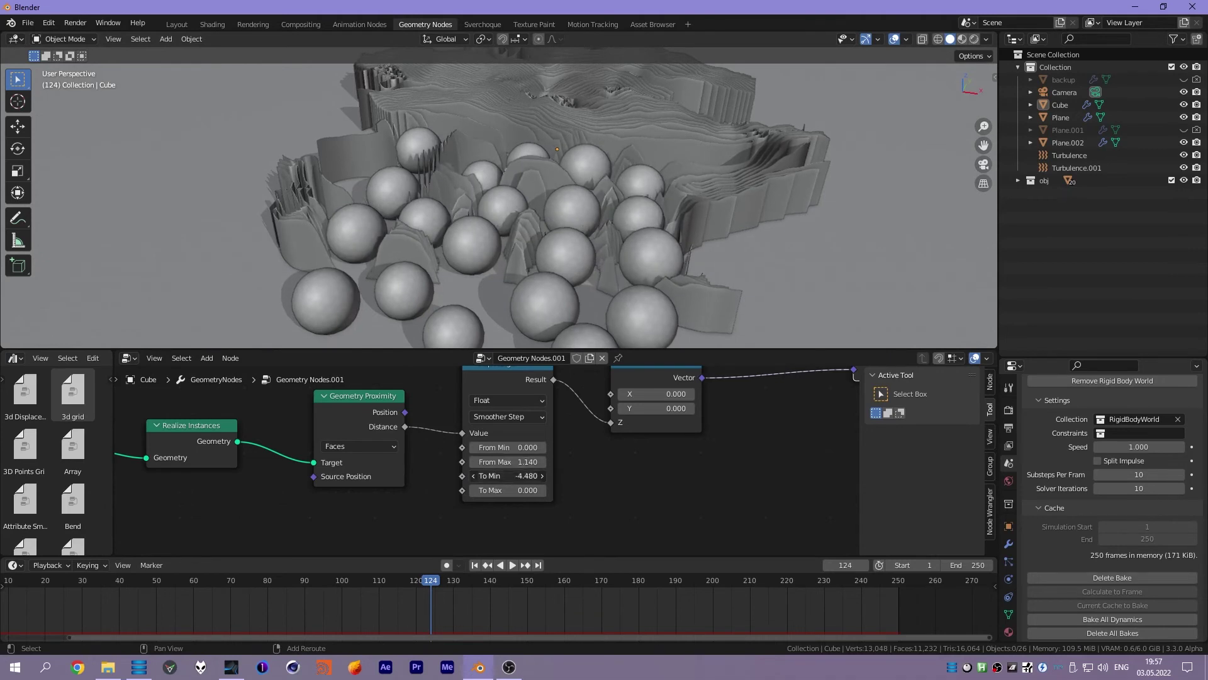
mouse_move(579, 165)
middle_down()
mouse_move(455, 202)
mouse_move(453, 251)
mouse_move(478, 328)
middle_up()
drag(507, 462, 528, 461)
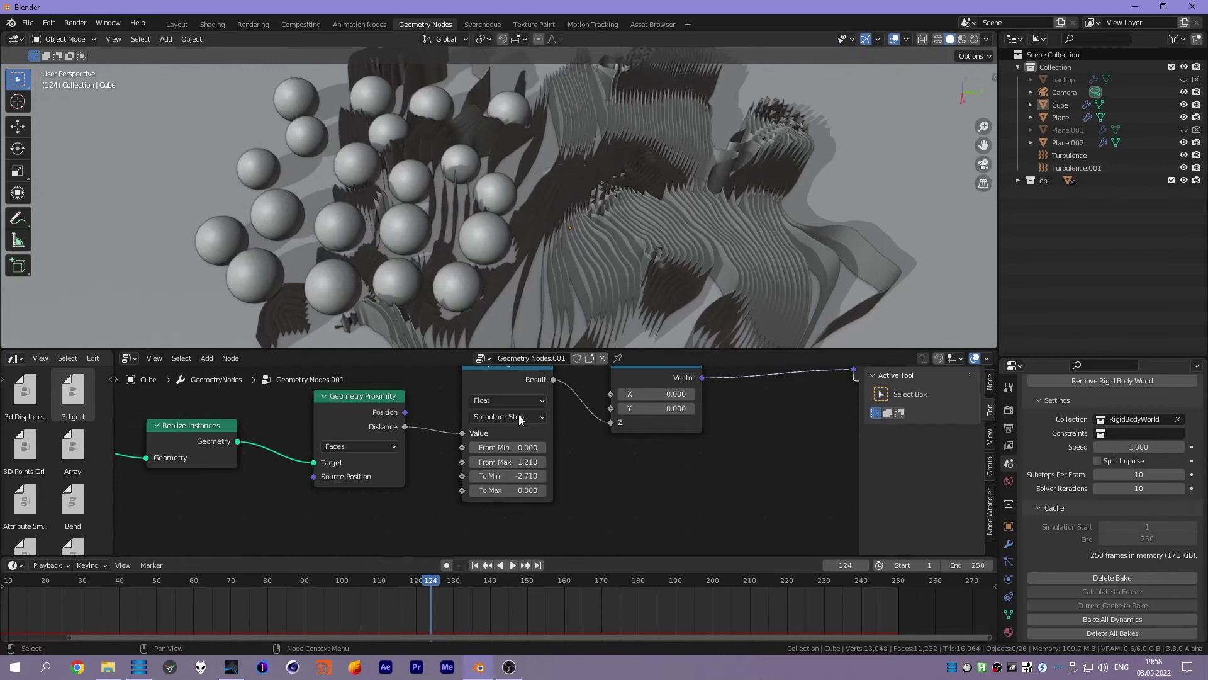
mouse_move(537, 255)
middle_down()
mouse_move(650, 237)
mouse_move(569, 233)
mouse_move(549, 277)
middle_up()
drag(503, 446, 511, 446)
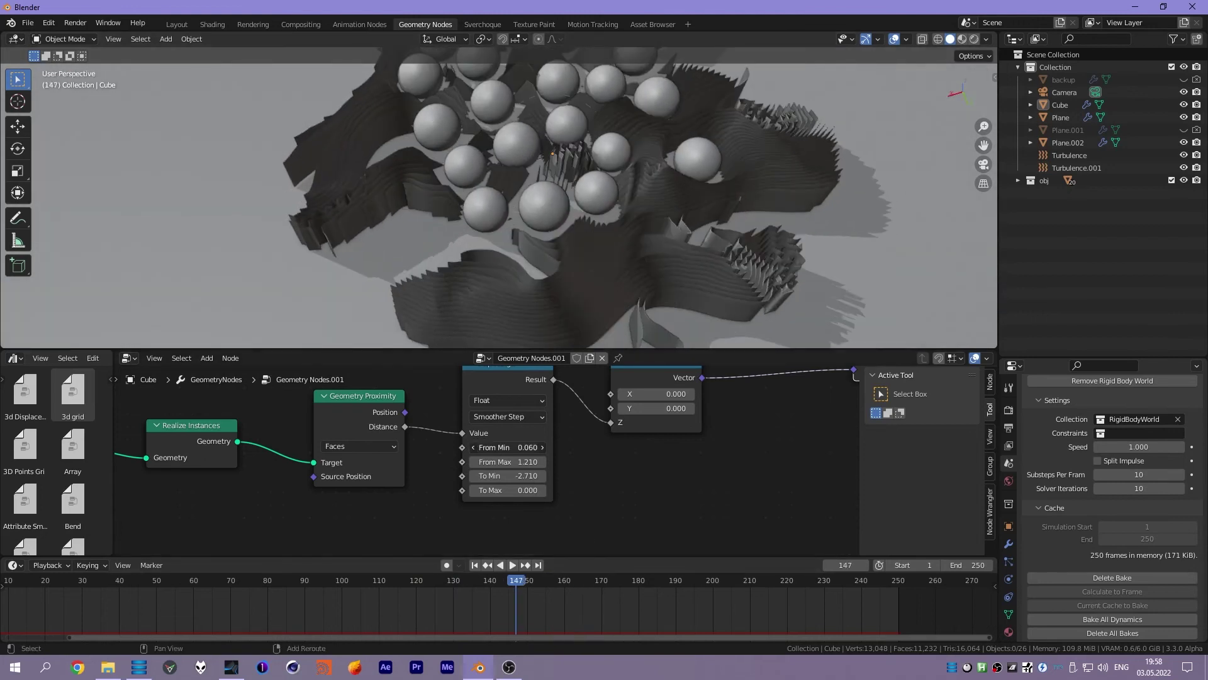
mouse_move(560, 267)
middle_down()
mouse_move(580, 297)
mouse_move(668, 220)
middle_up()
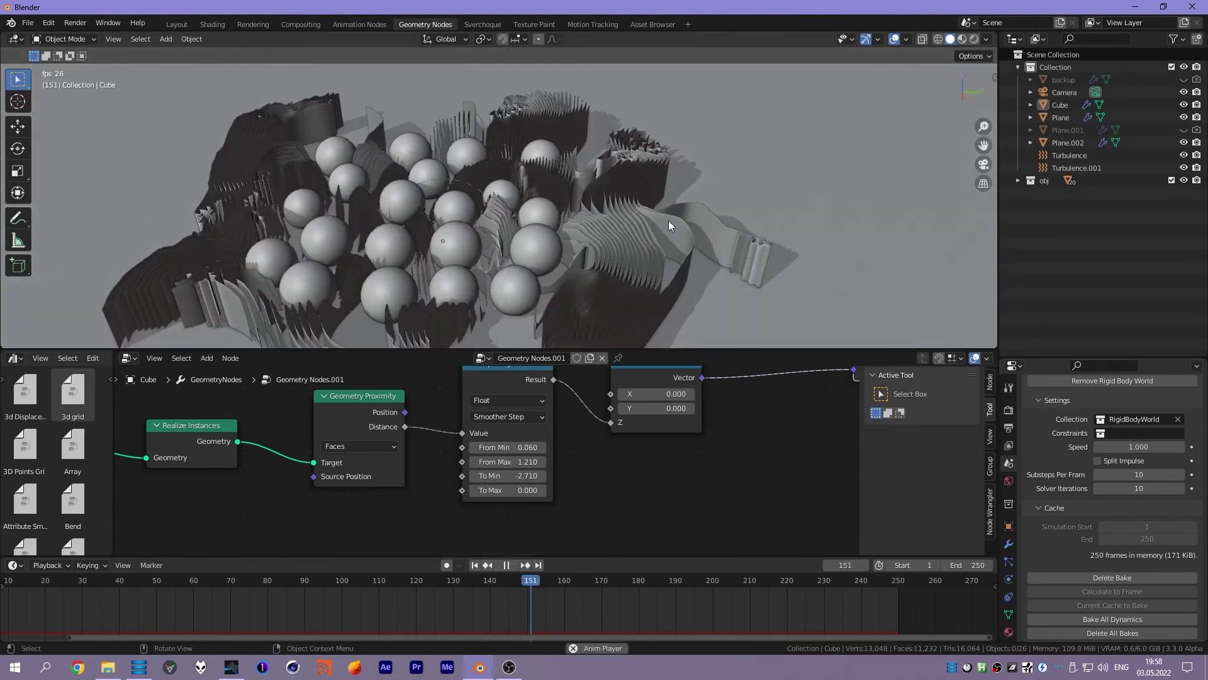
- Replay the simulation from frame 1 through the scene camera, stopping at frame 161
key(shift+Left)
key(KP_0)
key(space)
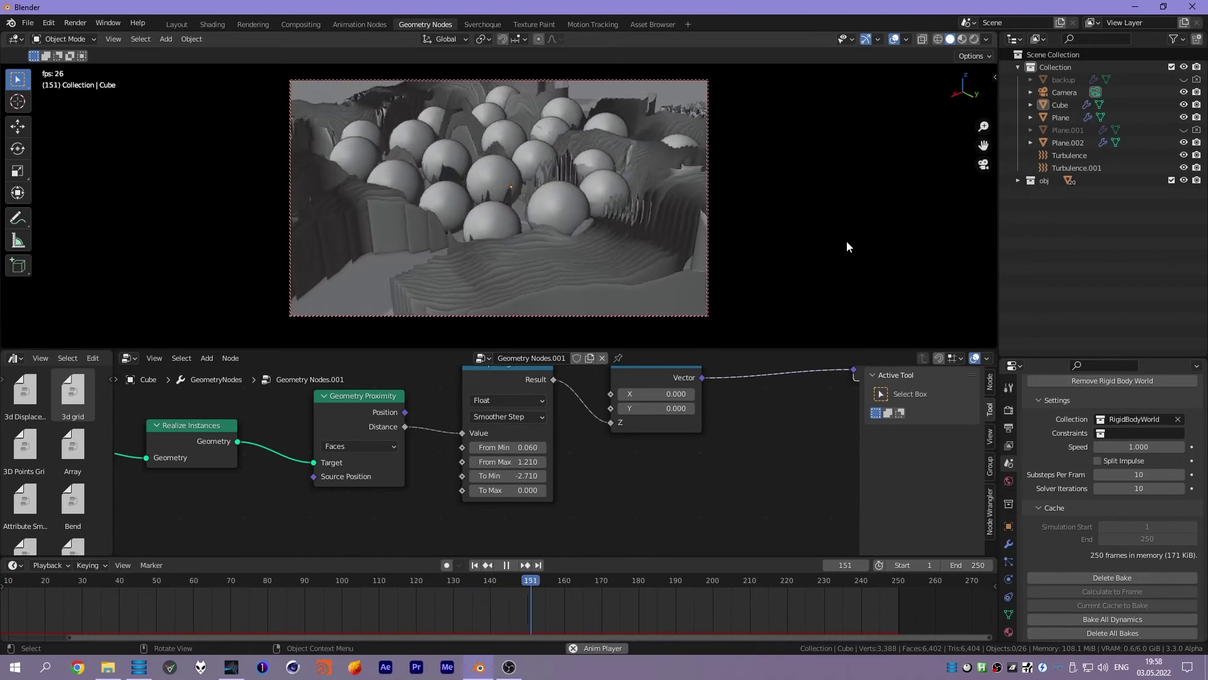
key(space)
click(697, 266)
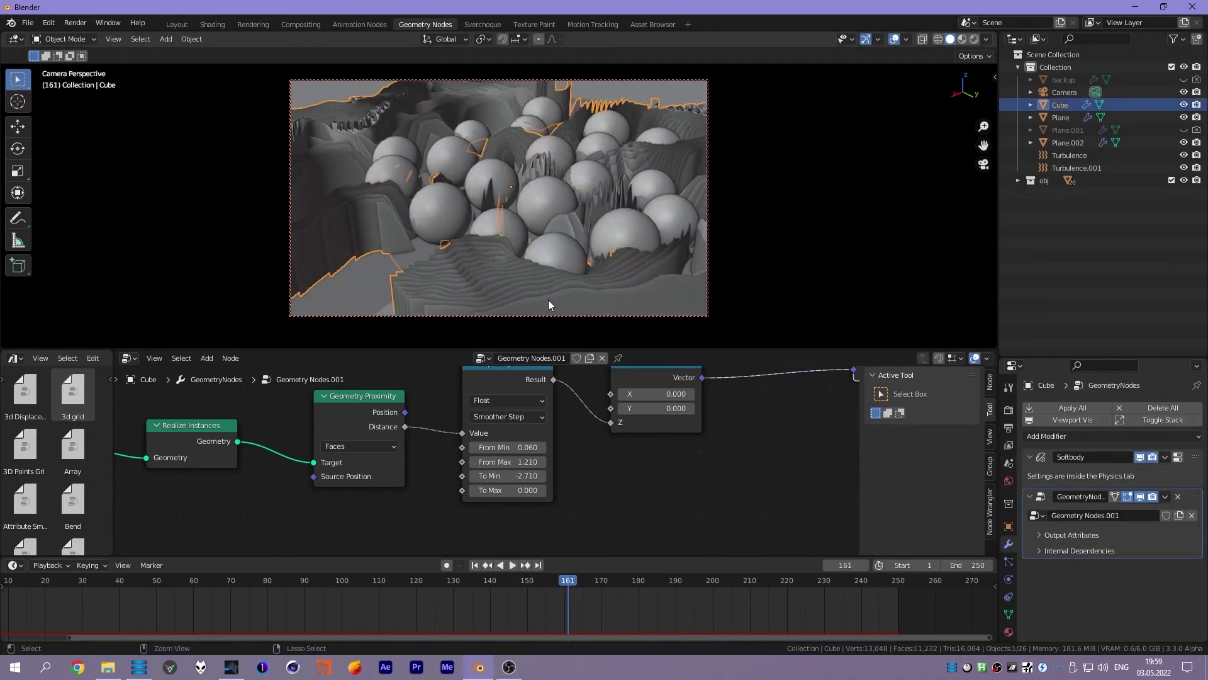
- Subdivide the Cube two levels and add an Empty at the central sphere
key(ctrl+2)
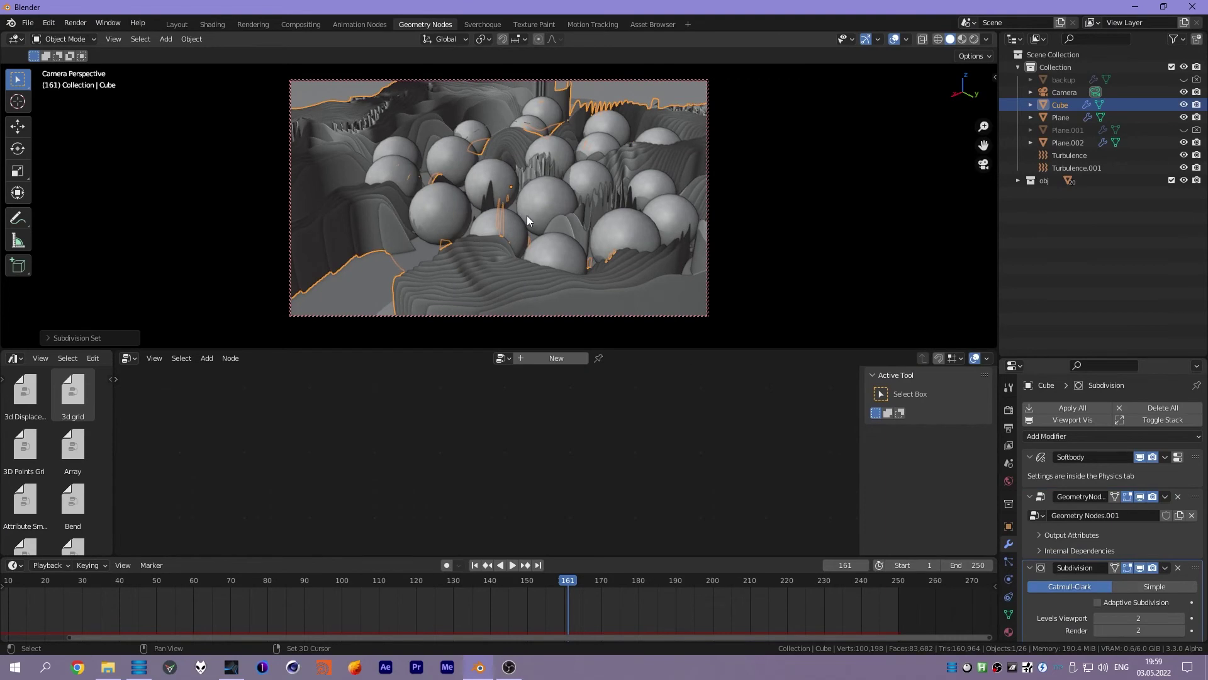
right_click(527, 215)
key(z)
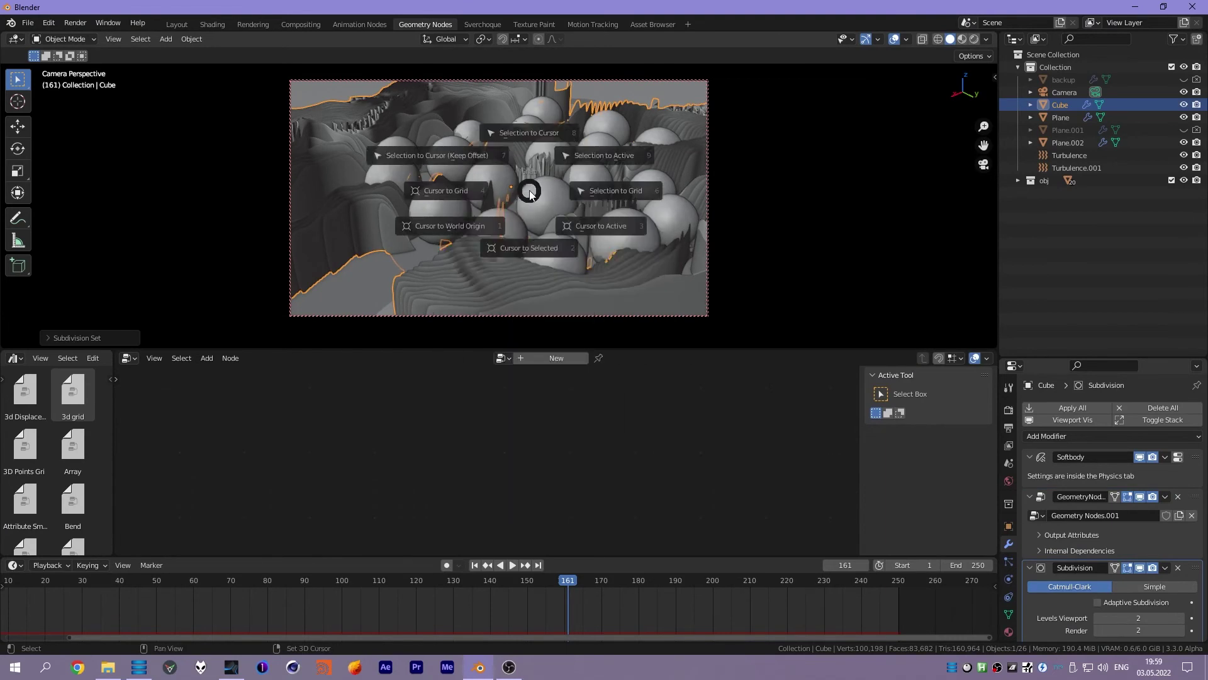
mouse_move(594, 209)
middle_down()
mouse_move(531, 221)
mouse_move(534, 270)
middle_up()
key(shift+a)
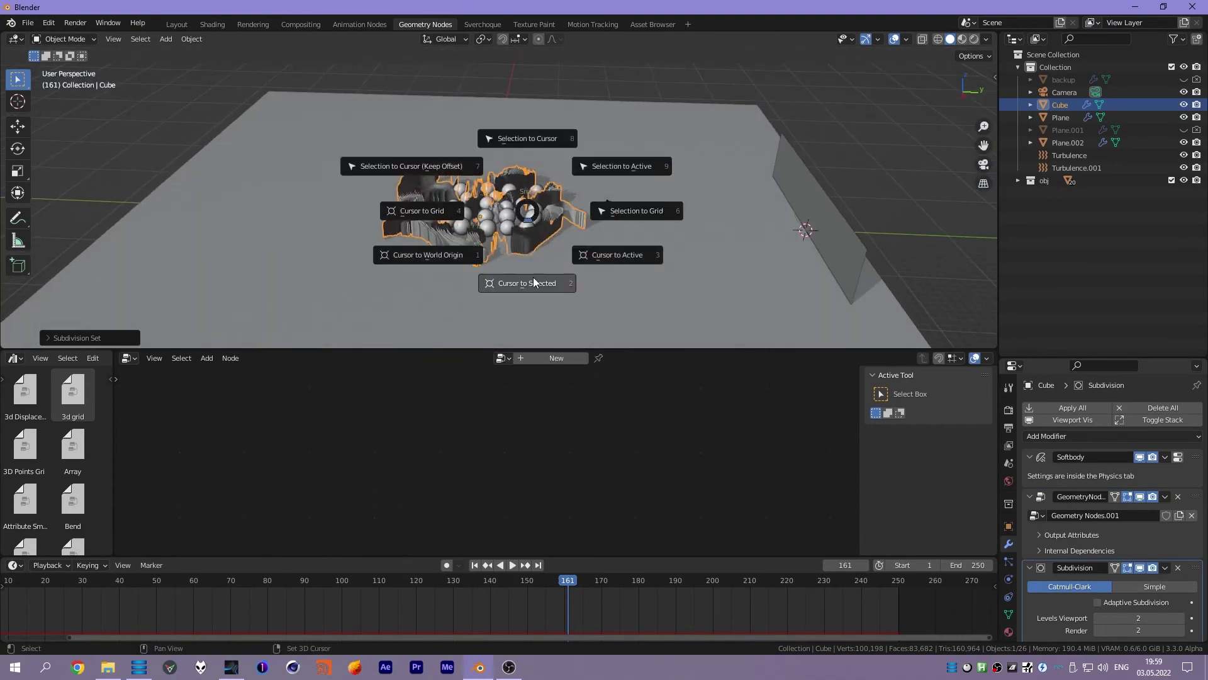
click(533, 277)
key(KP_0)
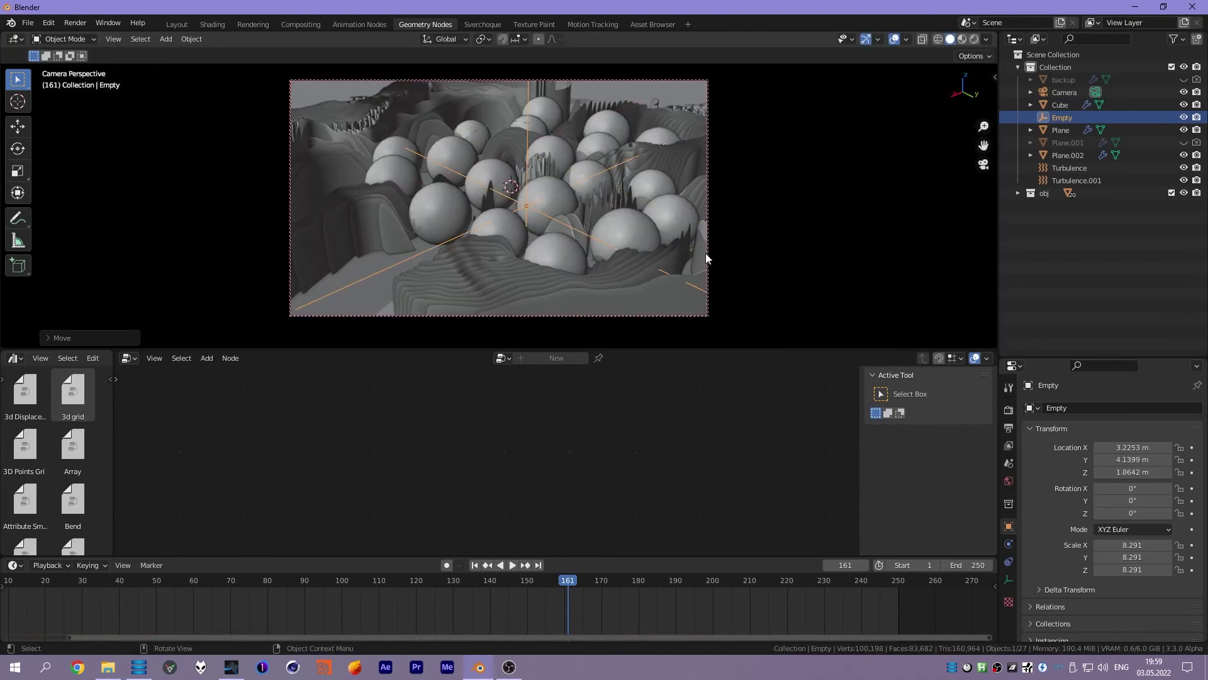
- Enable camera depth of field focused on the Empty and preview in Rendered shading
click(1062, 105)
click(1008, 577)
scroll(1043, 470, down, 5)
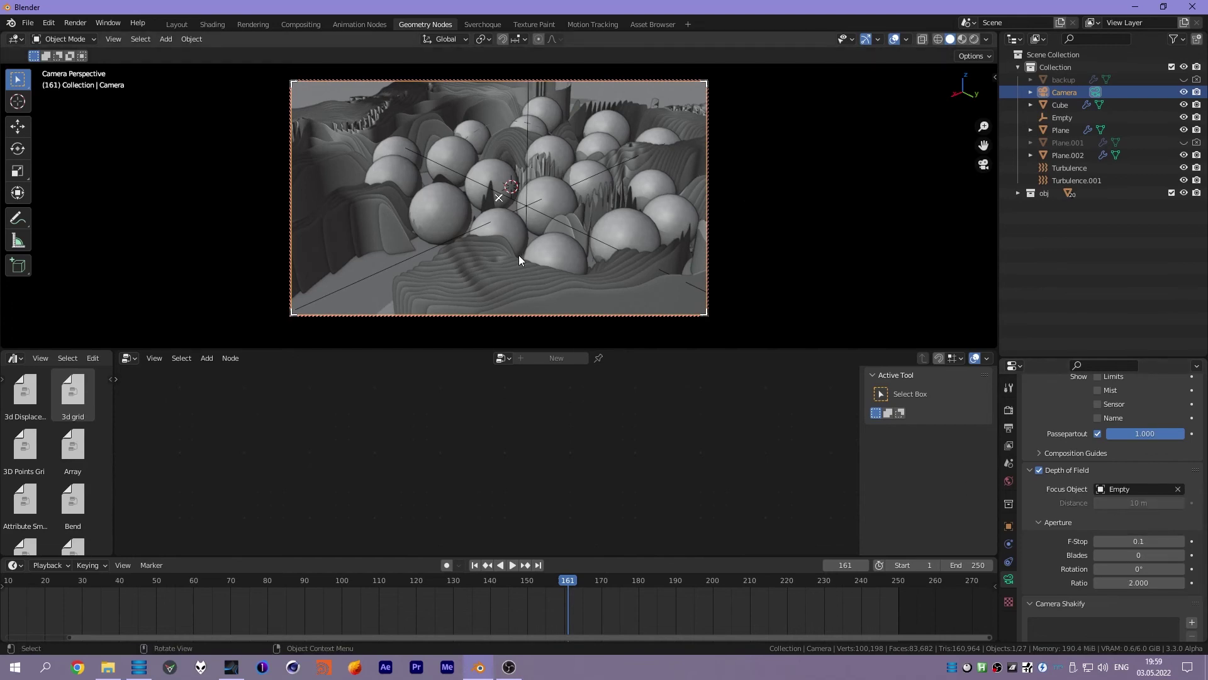
key(z)
click(533, 173)
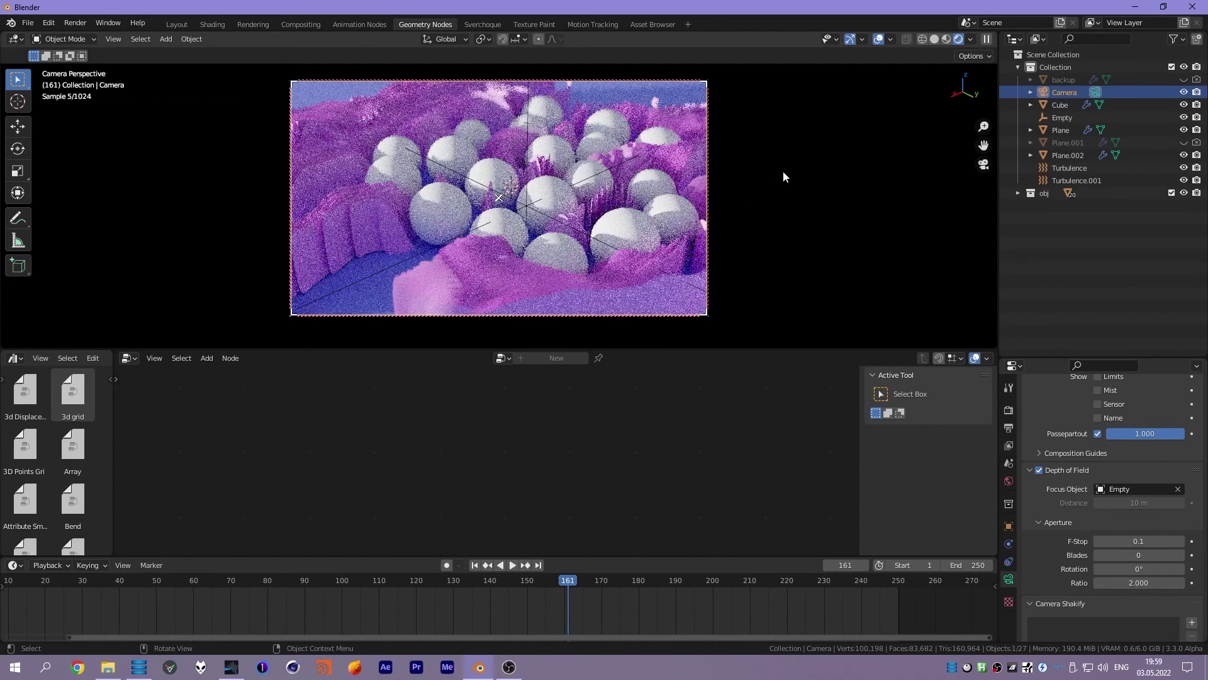
- Set the camera F-Stop to 0.1 and reframe the view on the focused sphere
text(0)
key(Return)
click(1136, 541)
key(Return)
click(1136, 541)
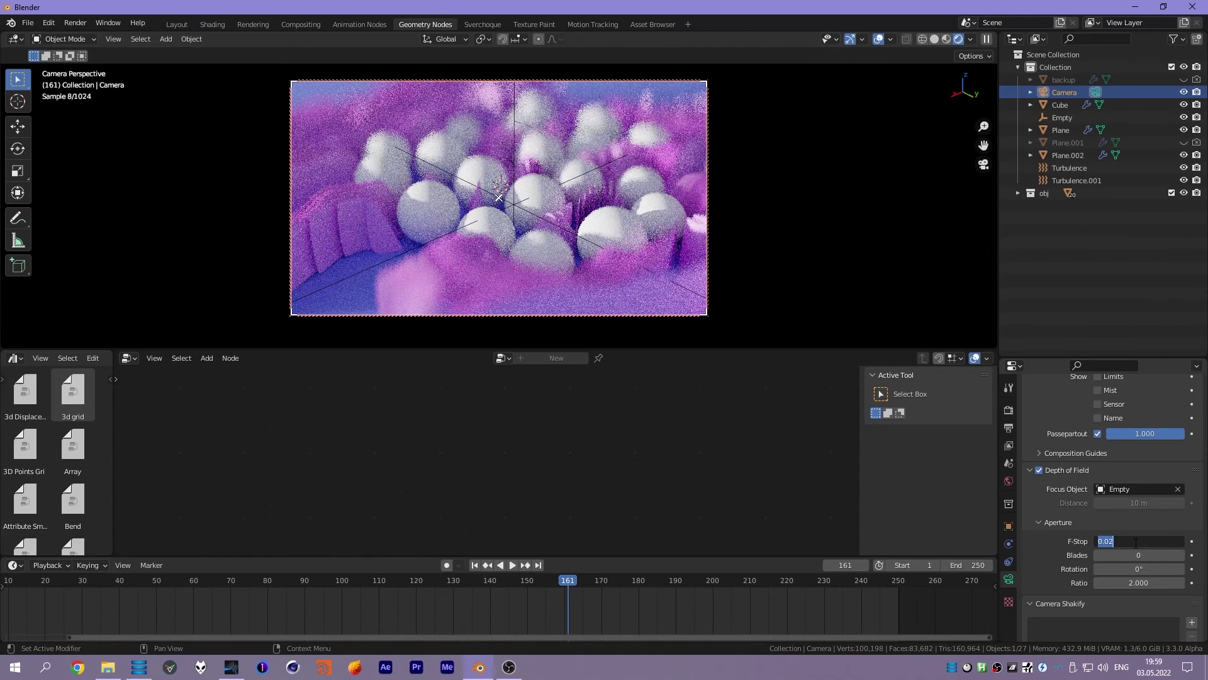
key(Return)
mouse_move(523, 180)
middle_down()
mouse_move(504, 206)
mouse_move(538, 212)
middle_up()
click(537, 216)
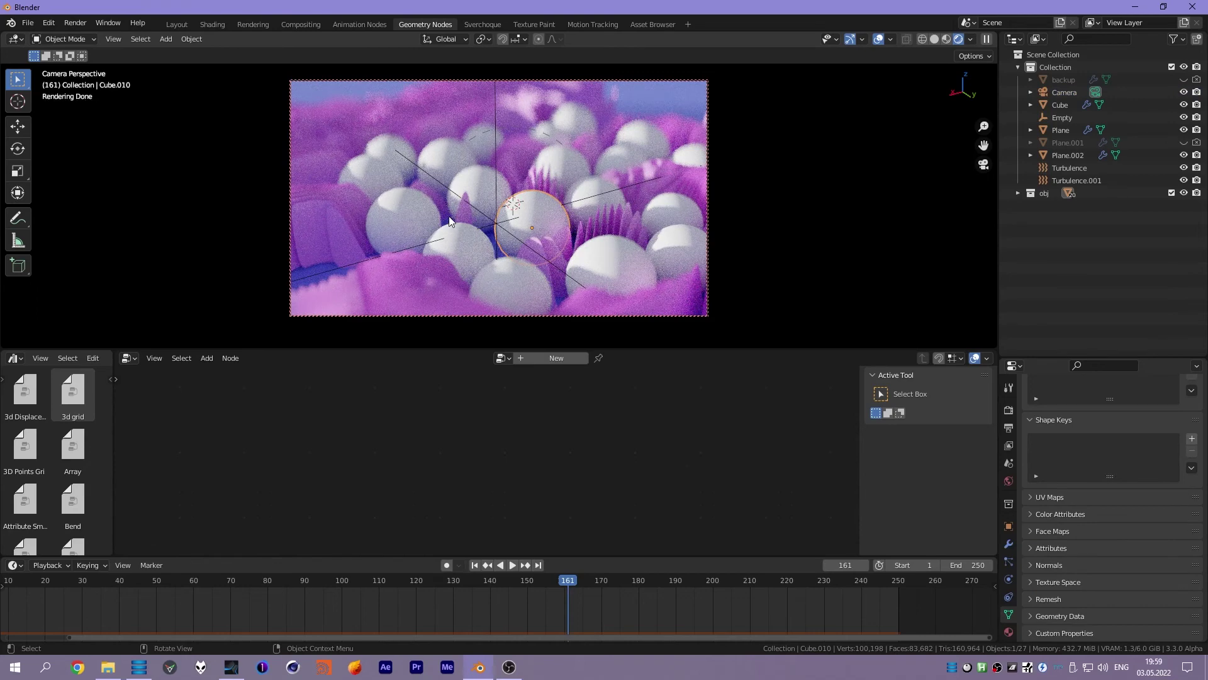
click(653, 24)
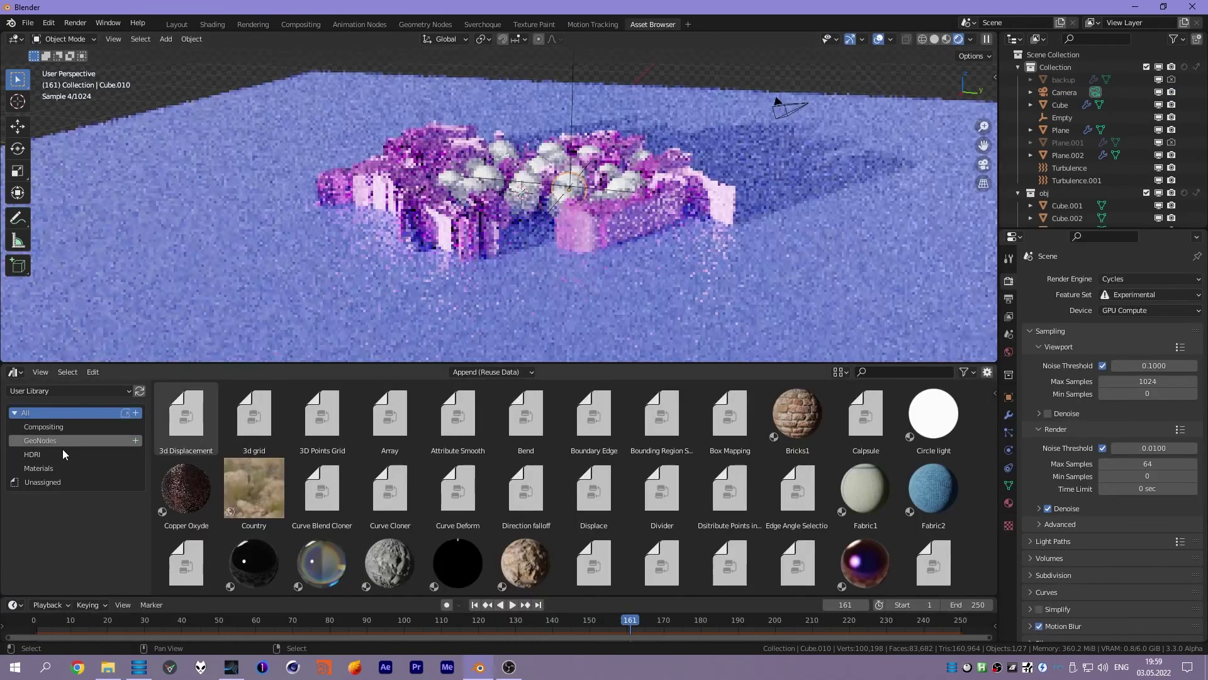
- Drop the Bricks1 material from the Asset Browser onto the front sphere
click(38, 468)
mouse_move(566, 264)
middle_down()
mouse_move(600, 254)
mouse_move(503, 294)
middle_up()
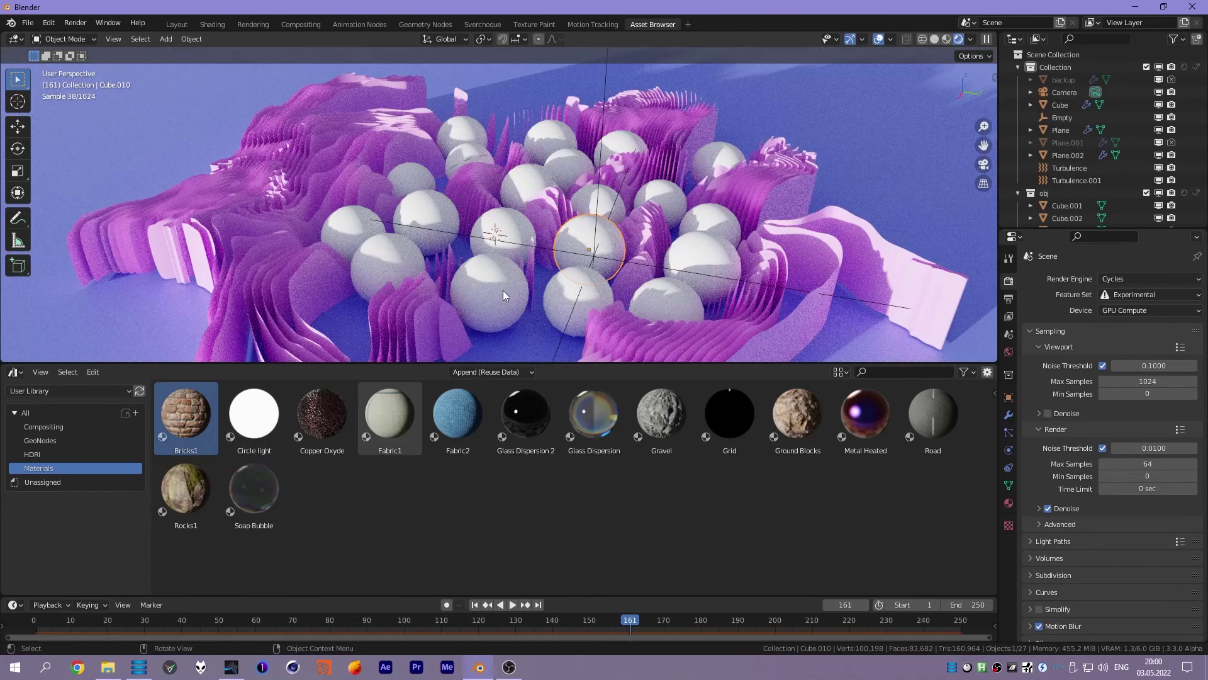
middle_drag(503, 294, 493, 281)
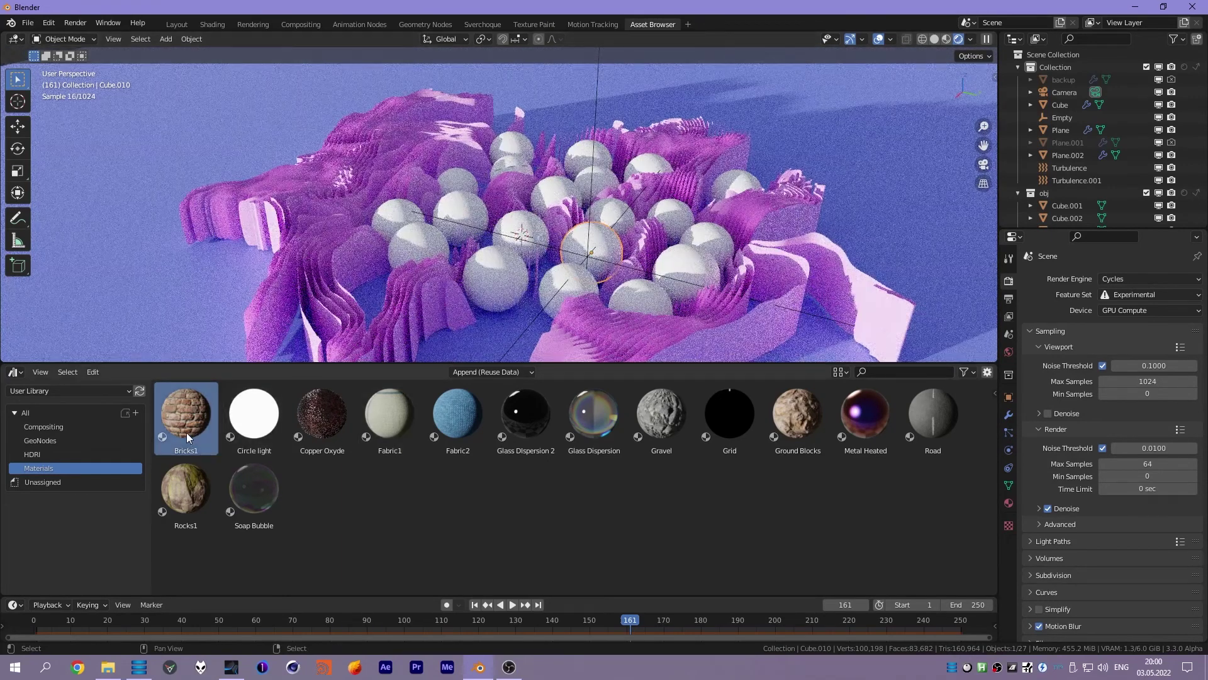
drag(186, 433, 452, 304)
drag(506, 273, 506, 273)
middle_drag(501, 282, 498, 282)
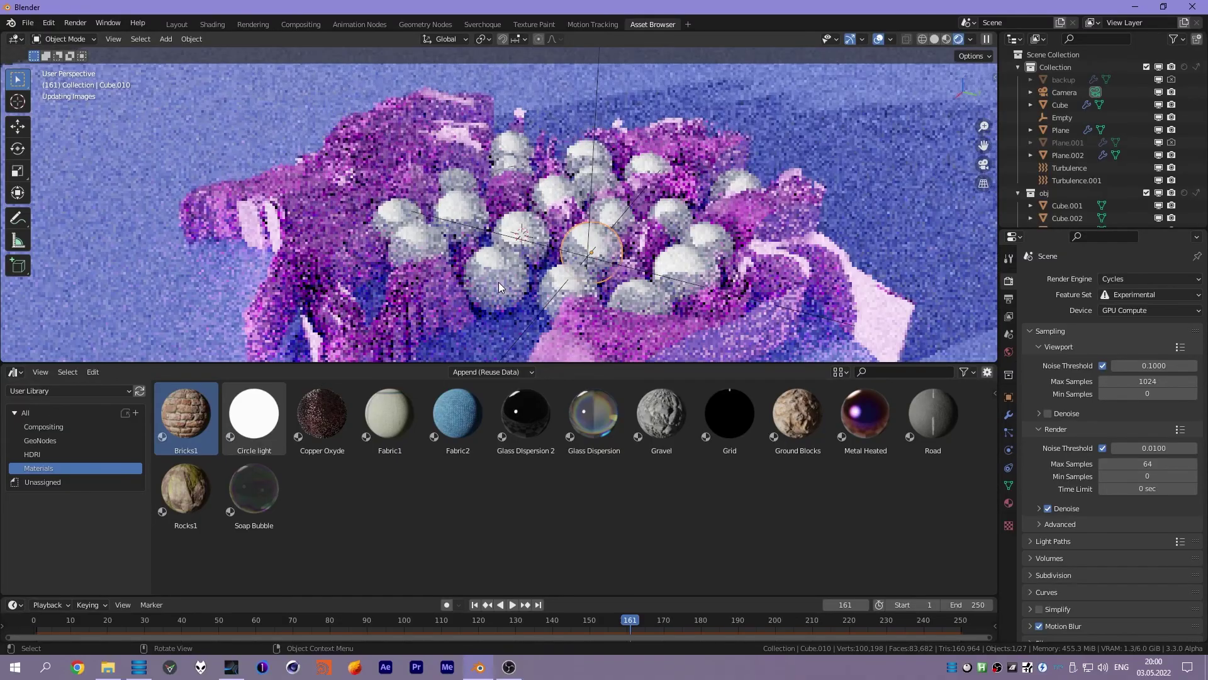
click(485, 270)
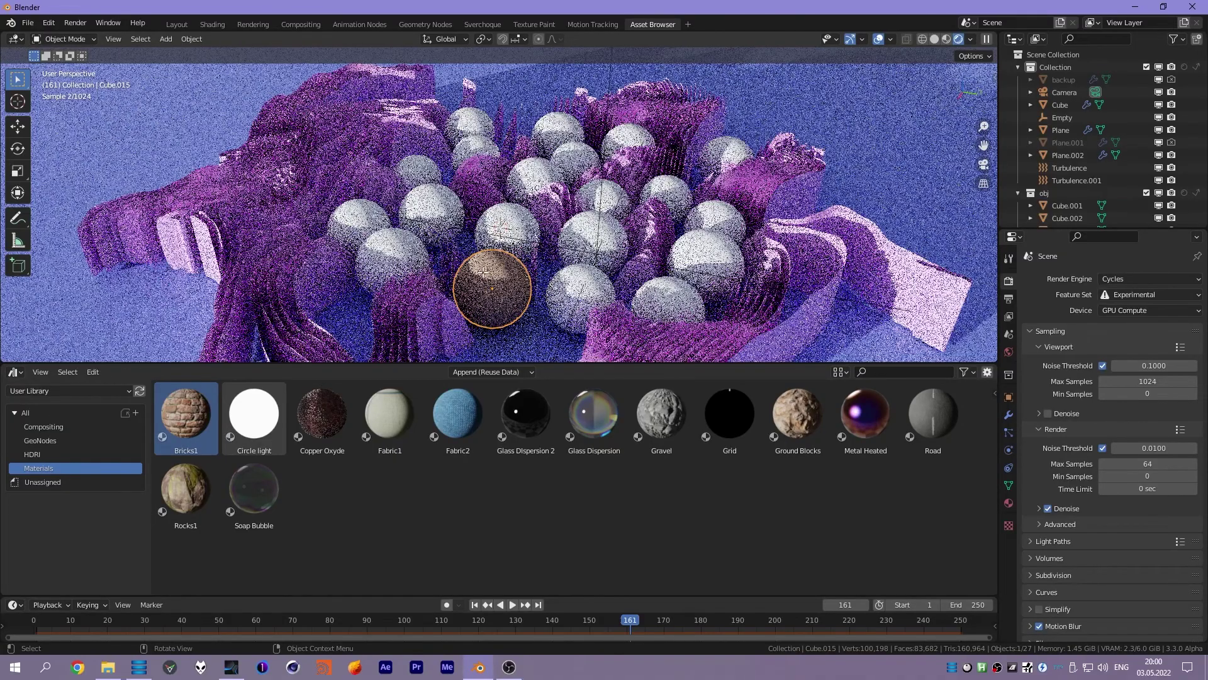
- Give the brick sphere Sphere Projection UVs in Edit Mode
key(Tab)
scroll(483, 272, up, 2)
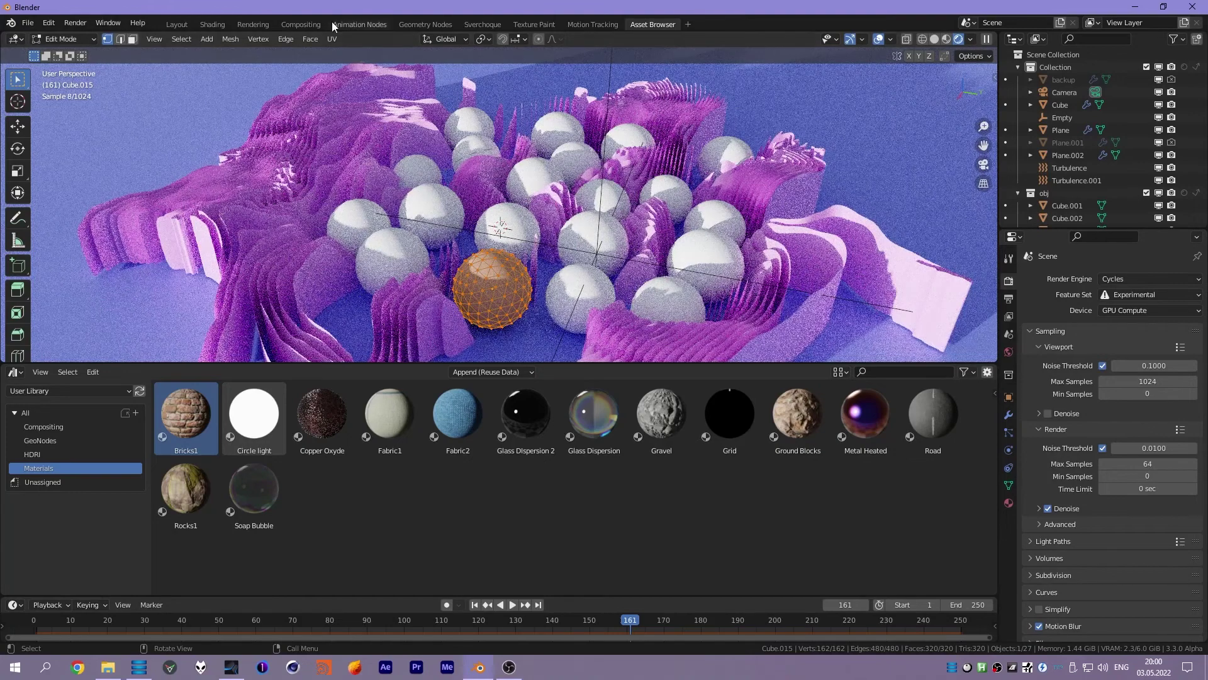
click(332, 39)
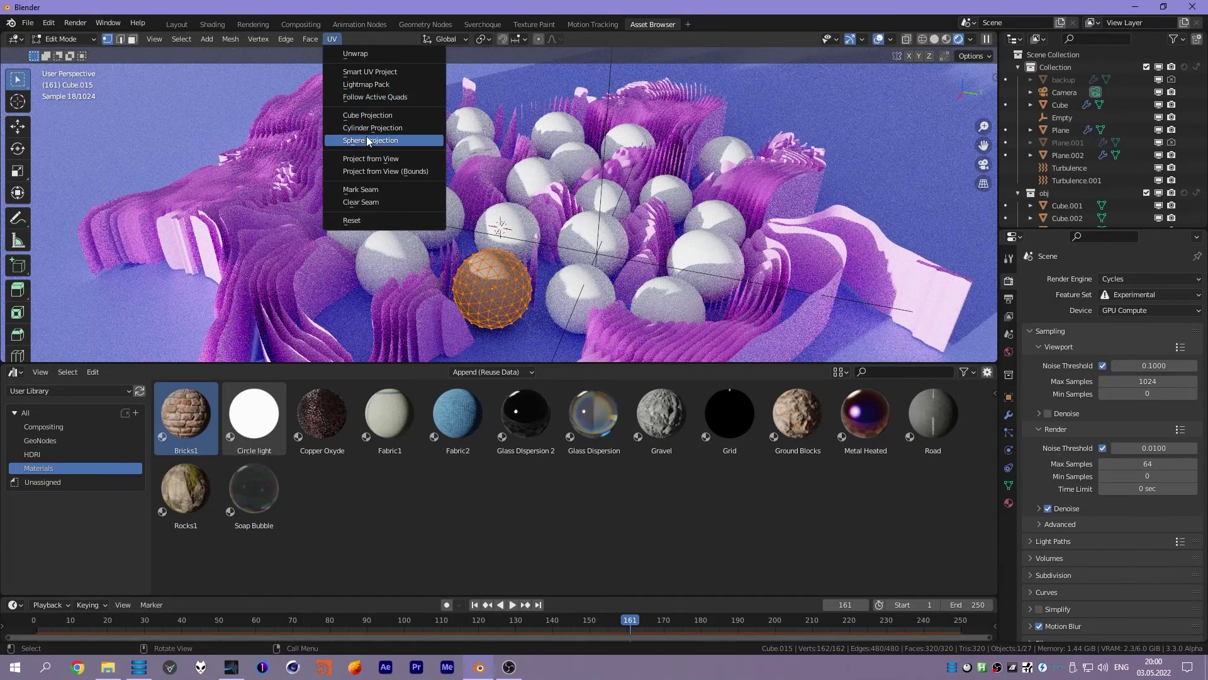
key(Tab)
drag(185, 412, 524, 291)
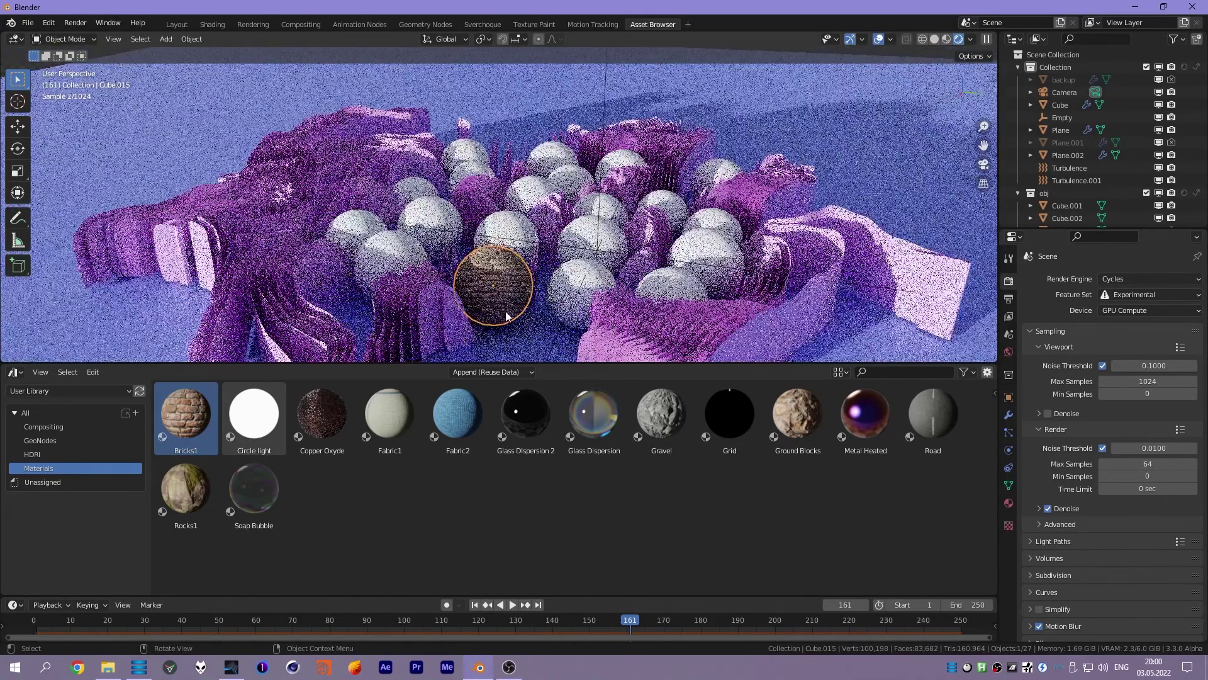
middle_drag(524, 292, 629, 264)
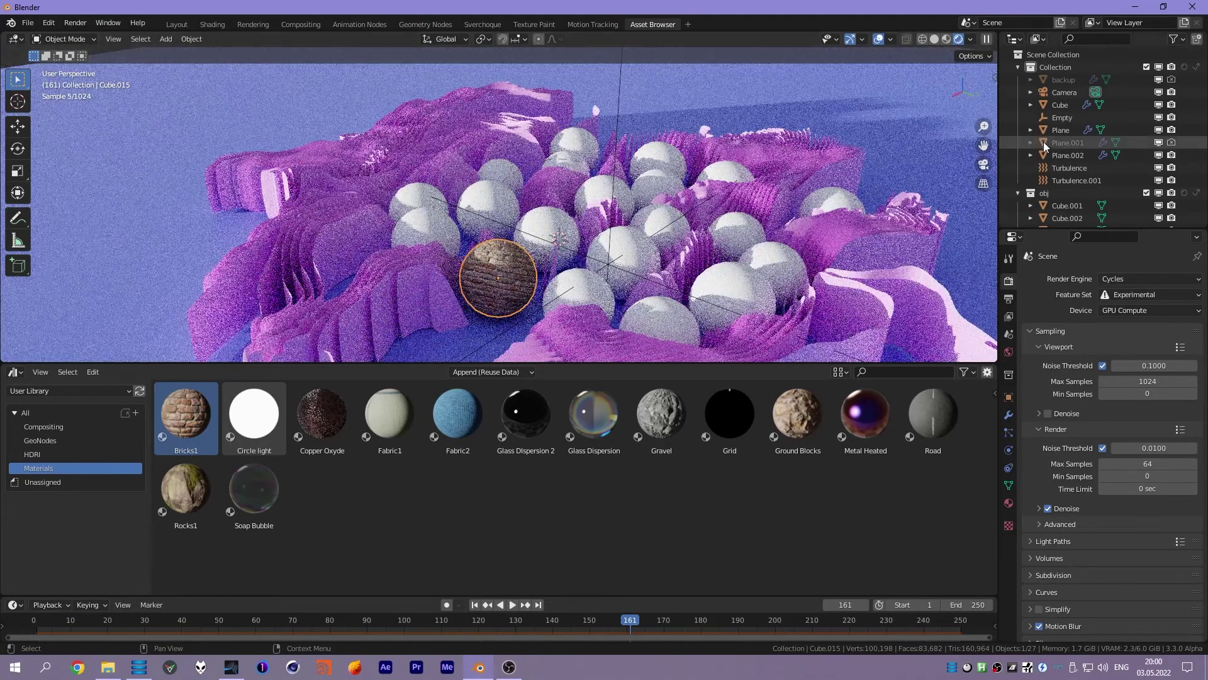
- Link Bricks1 to every obj collection sphere and replay the animation from the camera
right_click(1047, 192)
click(1035, 194)
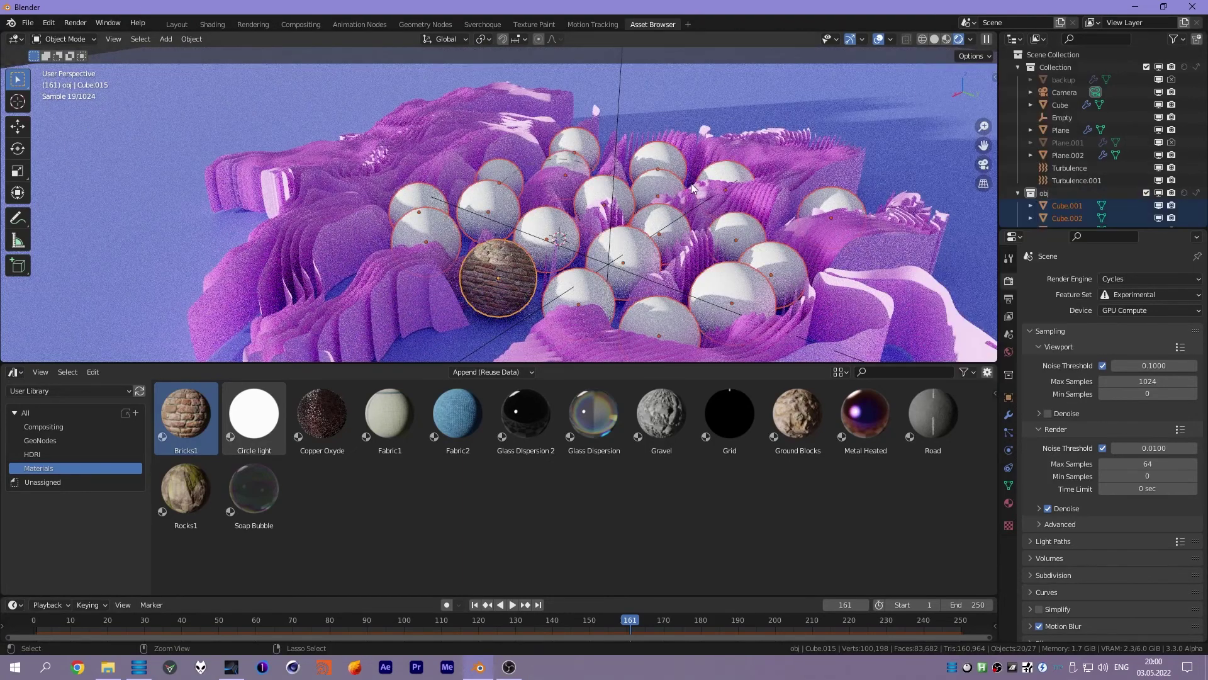
key(ctrl+l)
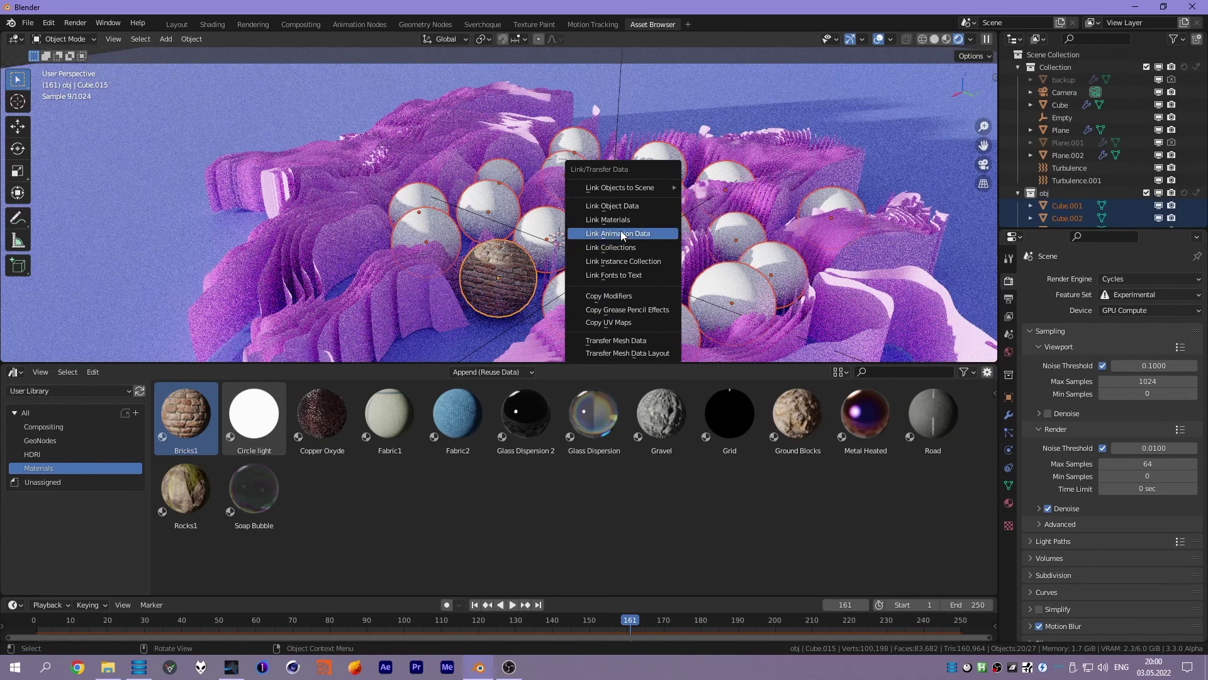
click(615, 221)
click(984, 164)
key(shift+ctrl+space)
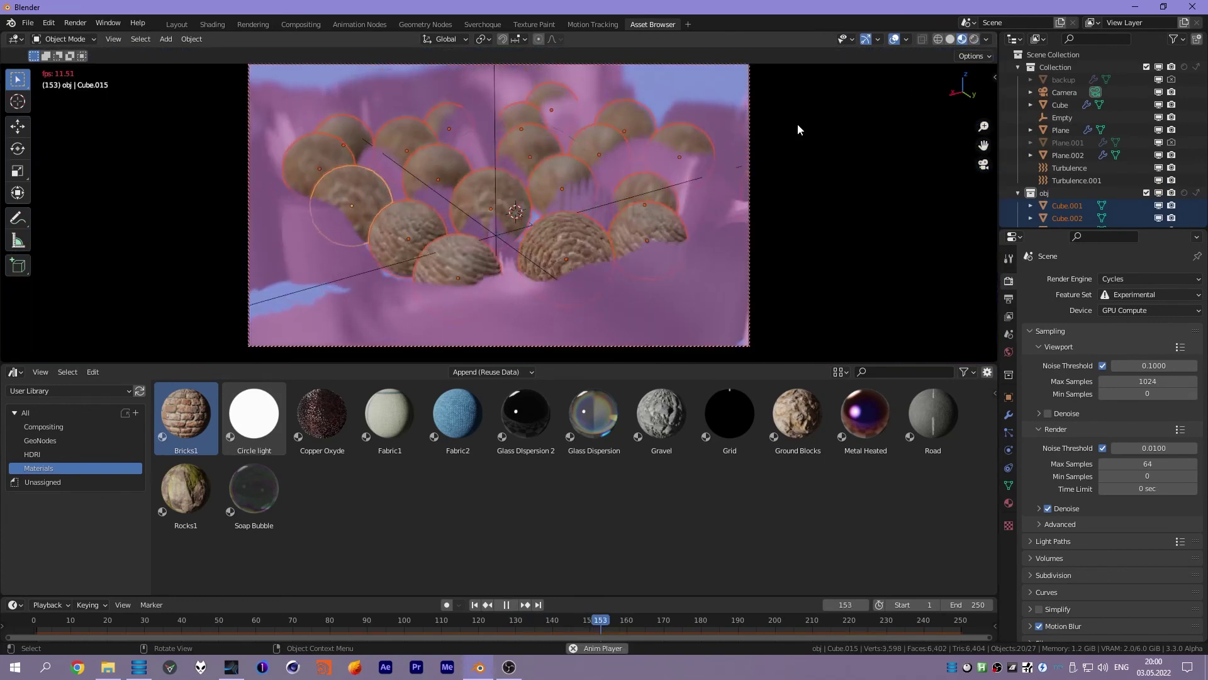
key(space)
- Disable motion blur and render frame 158 showing the brick spheres in the purple terrain
key(z)
click(818, 270)
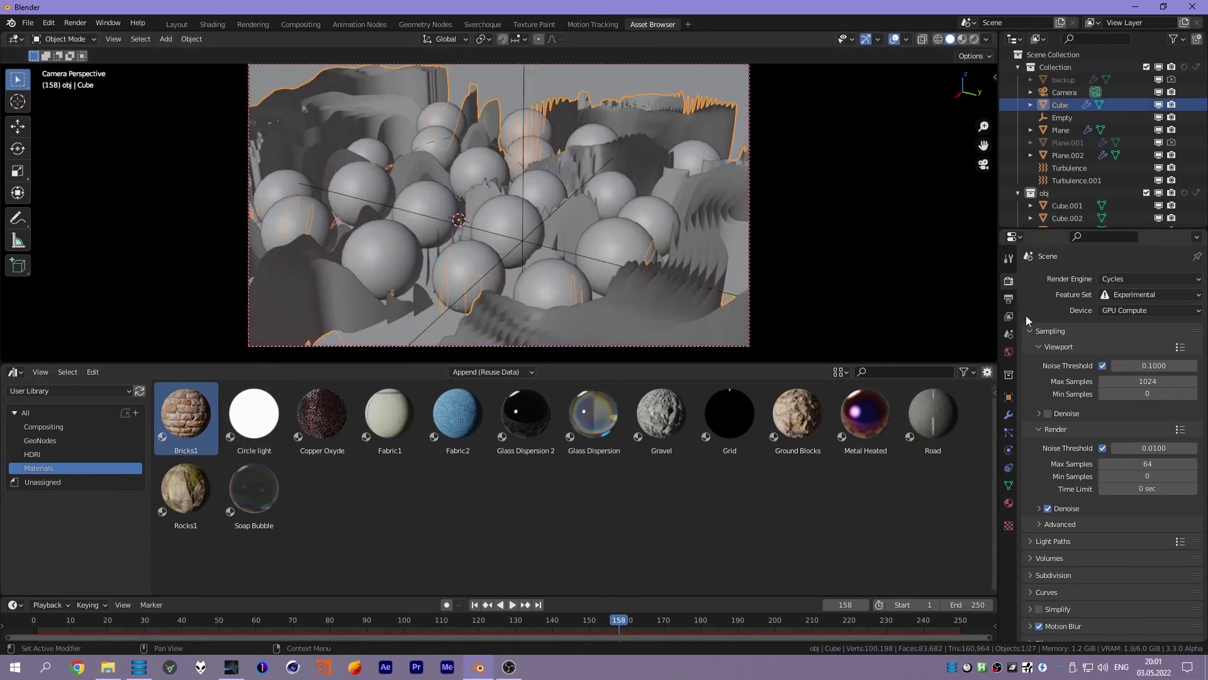
scroll(1041, 483, down, 3)
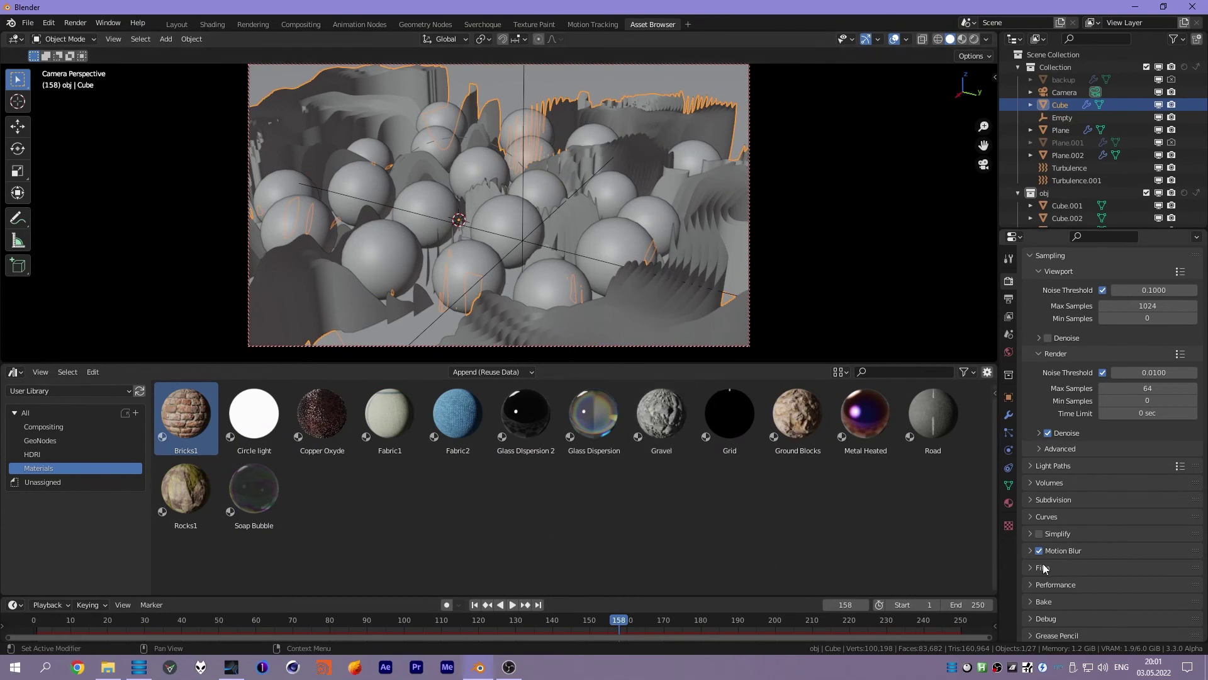
click(594, 84)
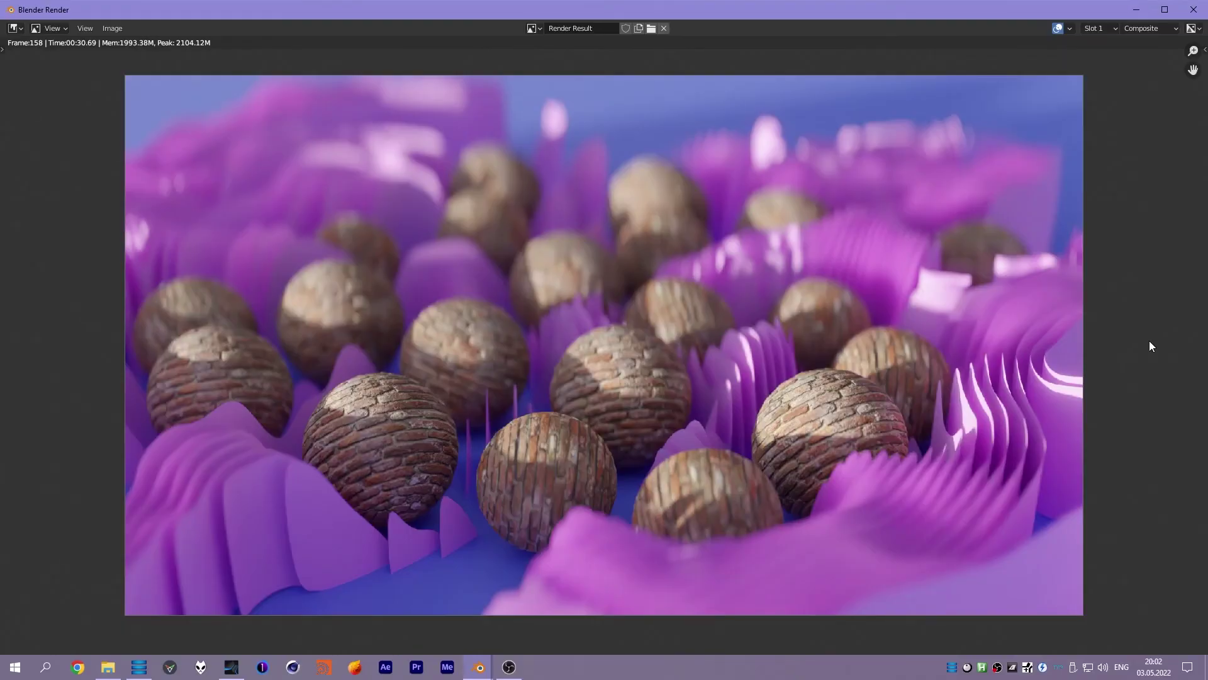
scroll(1141, 346, down, 1)
scroll(970, 376, up, 1)
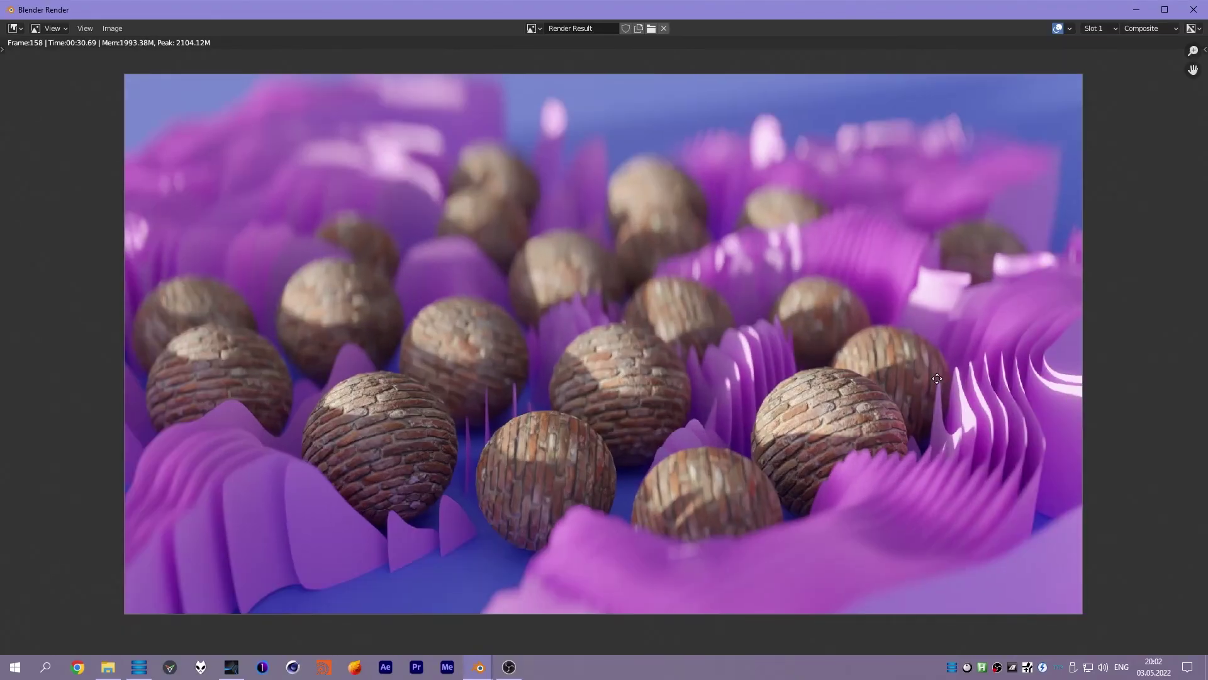
key(Escape)
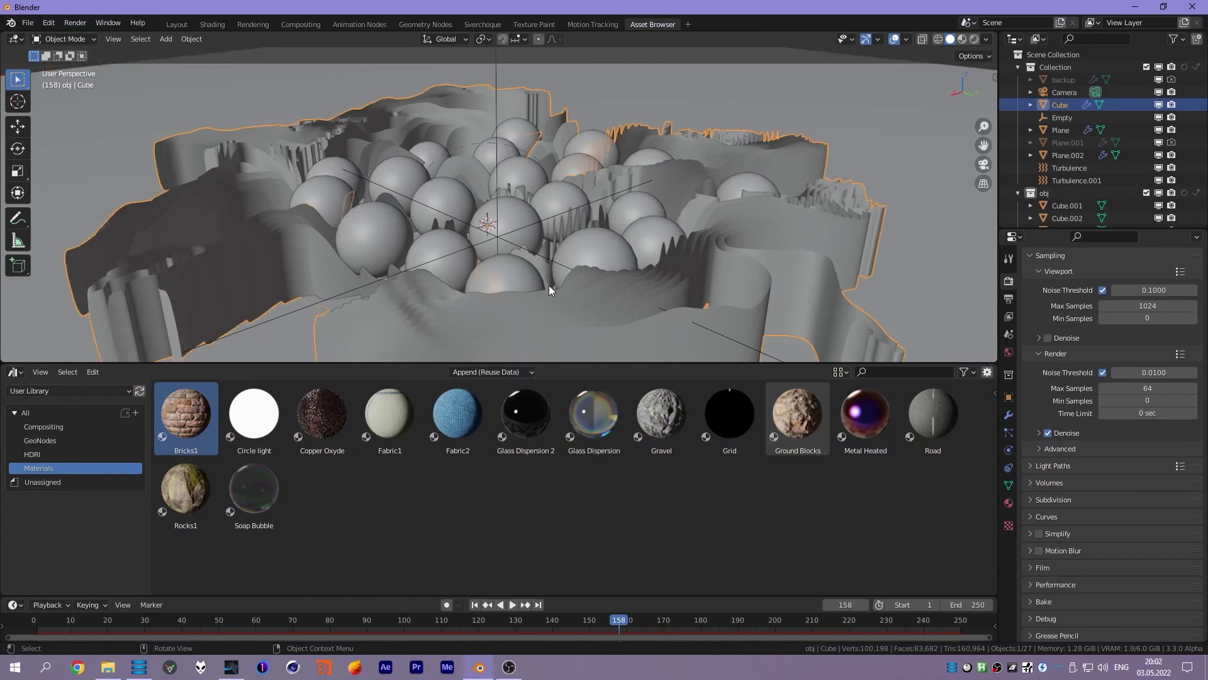
- Set the terrain Cube's 0.1 m Bevel modifier to 3 segments
middle_drag(549, 290, 491, 265)
click(1009, 415)
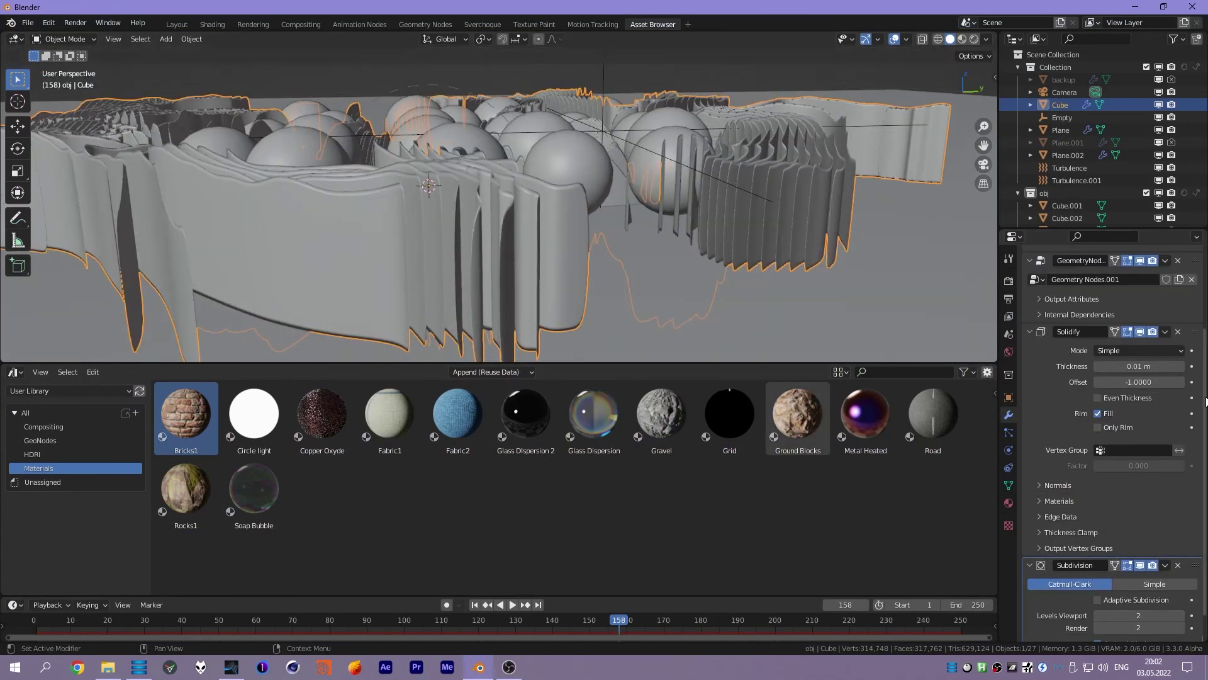
scroll(1203, 415, down, 2)
scroll(1196, 484, down, 3)
scroll(1189, 554, down, 2)
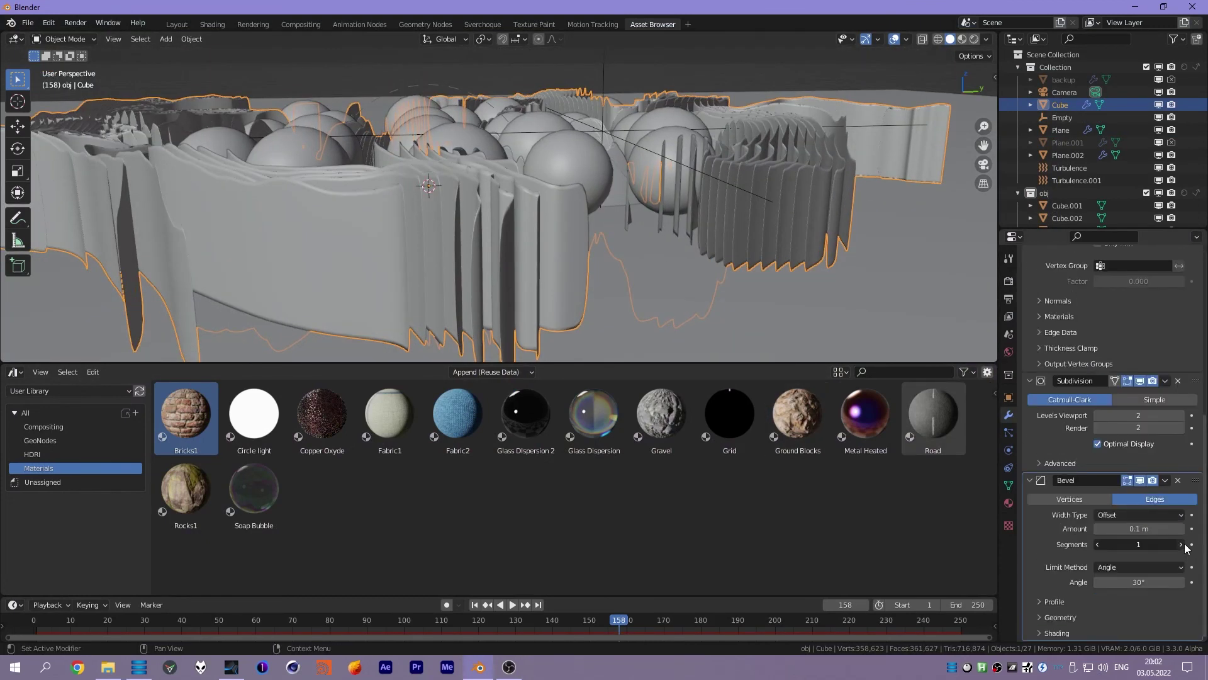
double_click(1181, 545)
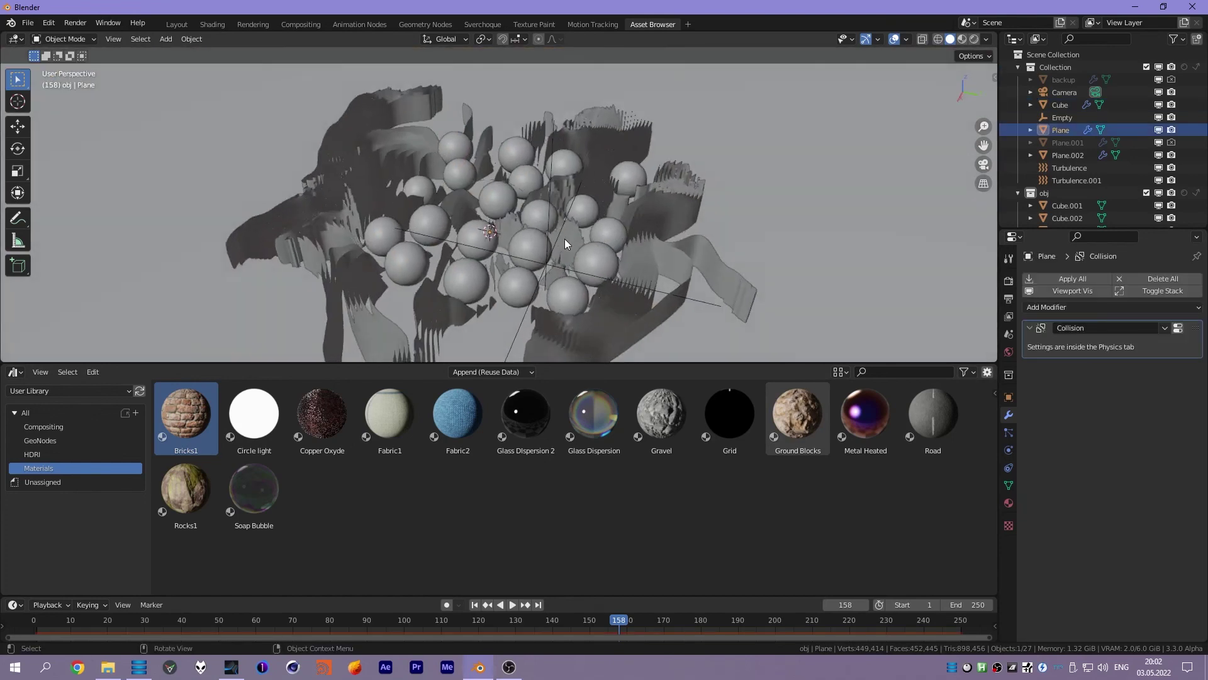